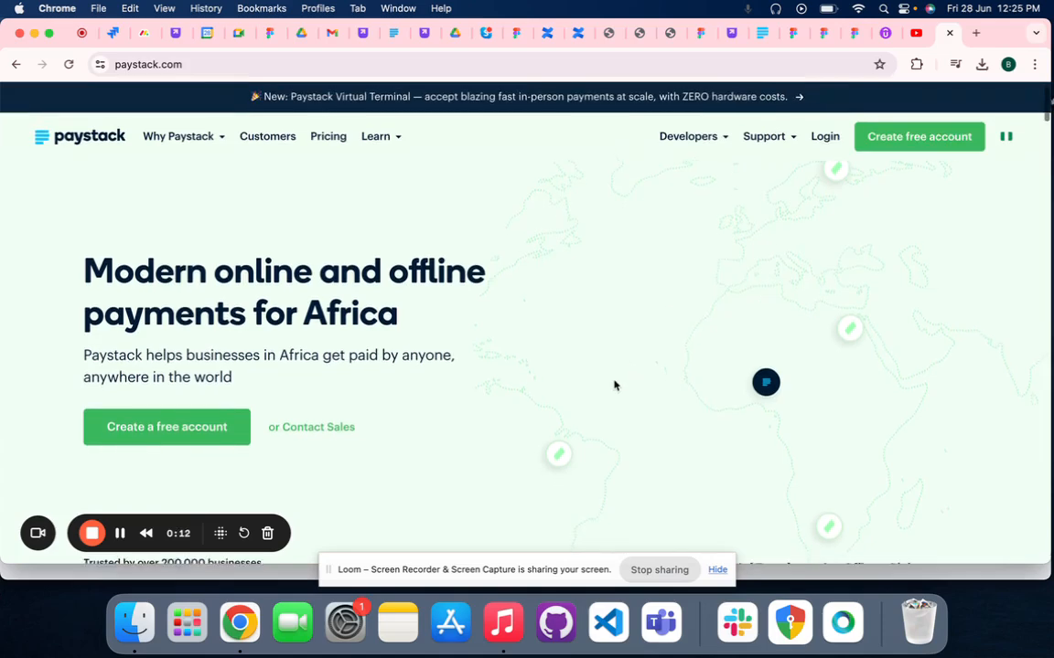
Look over the Paystack home page and open the free account sign-up form
{"action": "scroll", "coordinate": [613, 383], "scroll_direction": "down", "scroll_amount": 1}
{"action": "scroll", "coordinate": [614, 382], "scroll_direction": "down", "scroll_amount": 1}
{"action": "scroll", "coordinate": [614, 382], "scroll_direction": "up", "scroll_amount": 3}
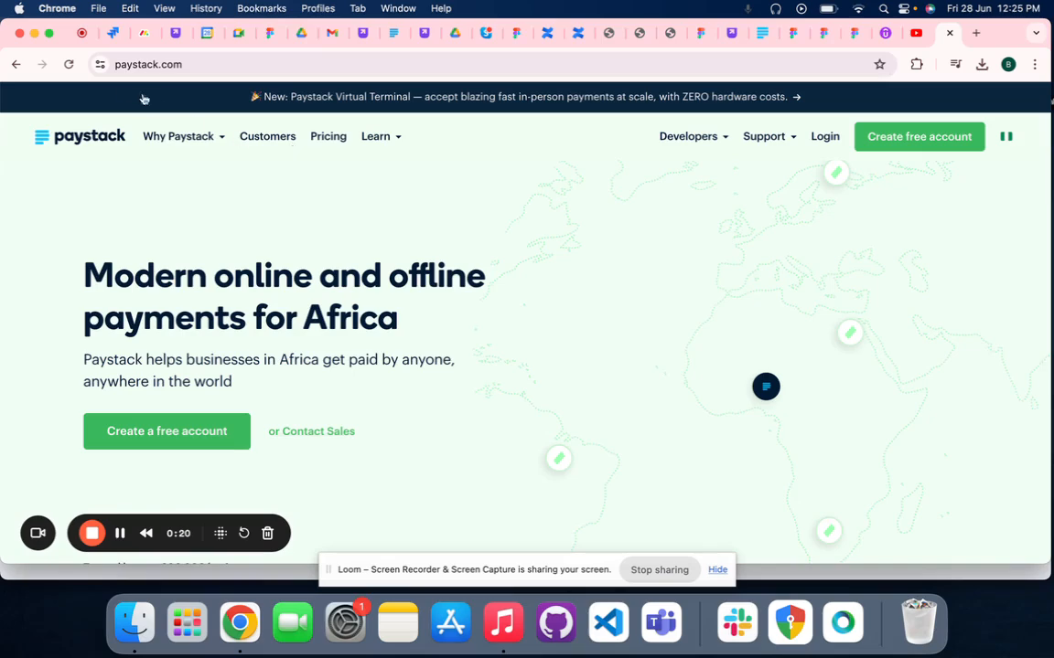
{"action": "mouse_move", "coordinate": [183, 148]}
{"action": "scroll", "coordinate": [630, 350], "scroll_direction": "down", "scroll_amount": 3}
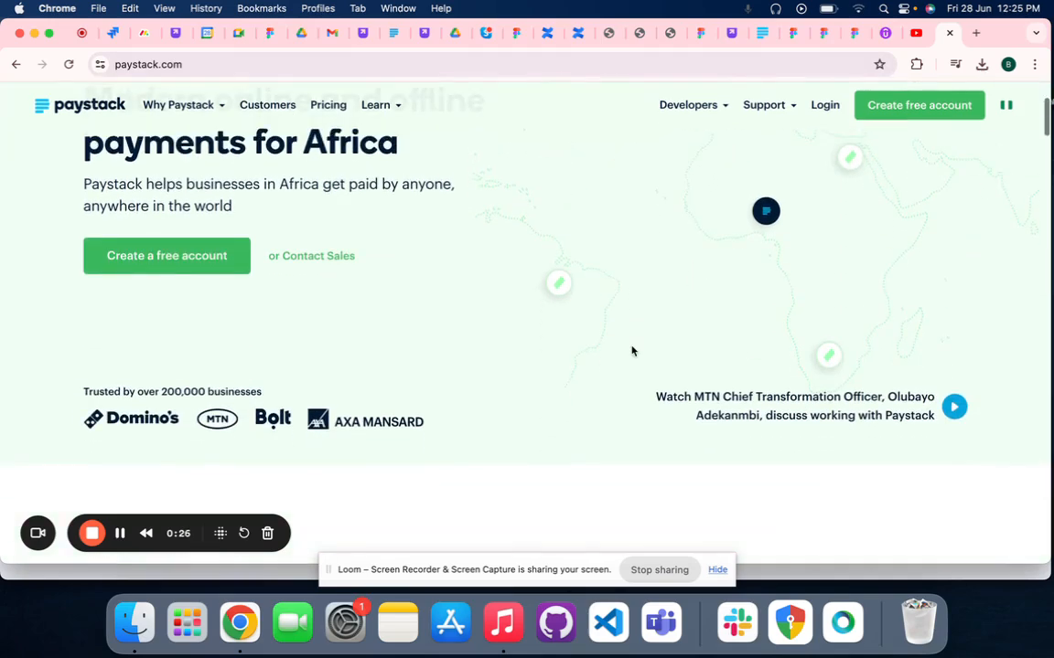
{"action": "scroll", "coordinate": [630, 357], "scroll_direction": "up", "scroll_amount": 3}
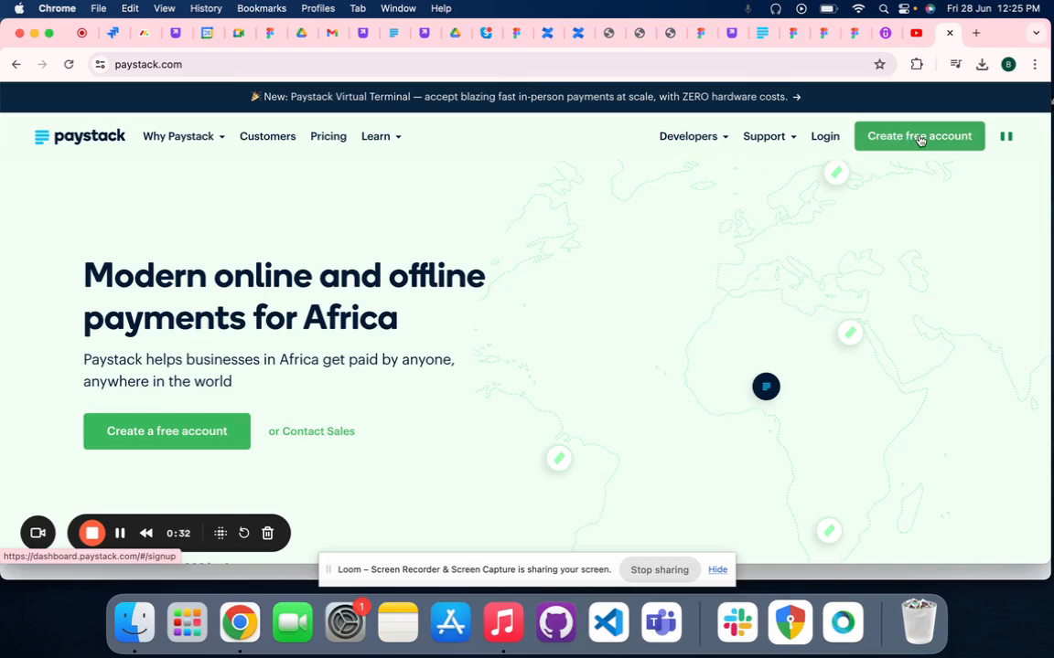
{"action": "left_click", "coordinate": [919, 137]}
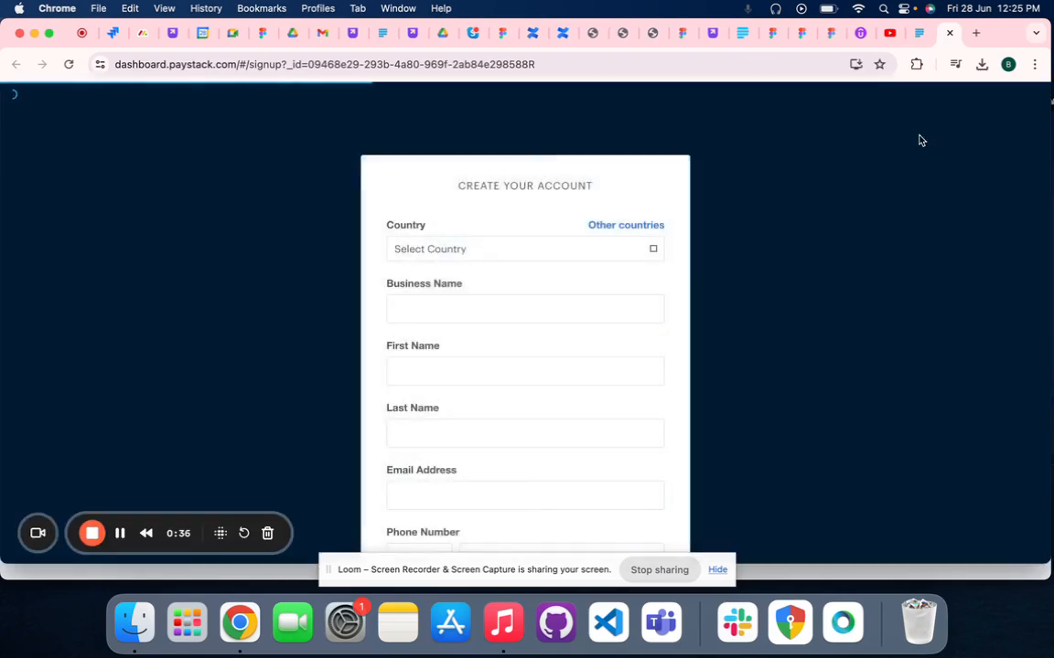
Look through the account creation form's fields, from country to the software developer question
{"action": "scroll", "coordinate": [494, 359], "scroll_direction": "down", "scroll_amount": 3}
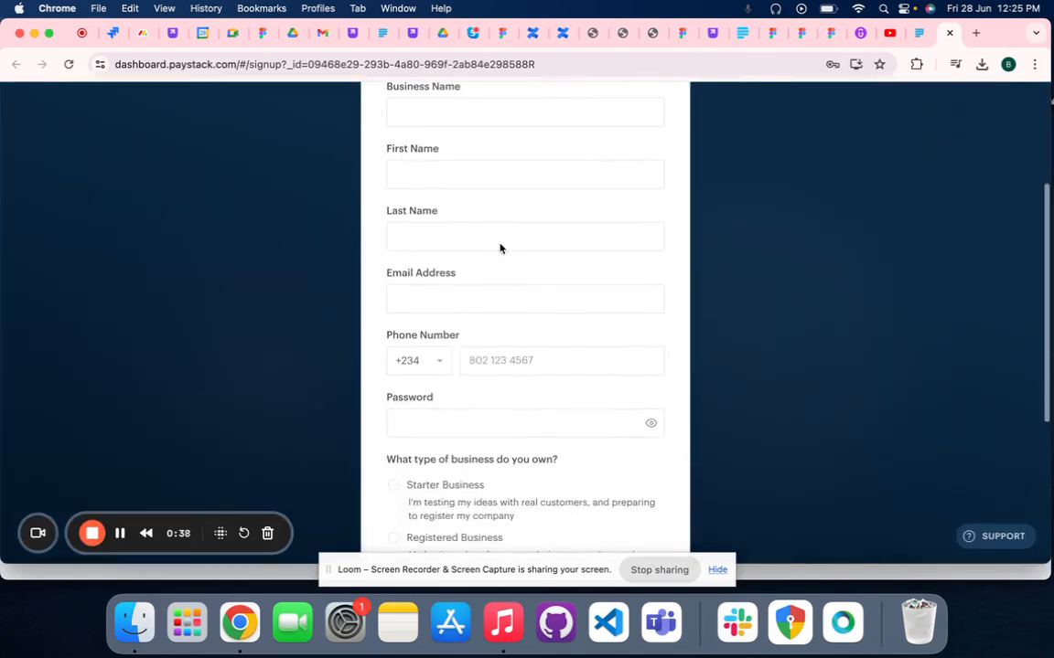
{"action": "scroll", "coordinate": [501, 195], "scroll_direction": "up", "scroll_amount": 2}
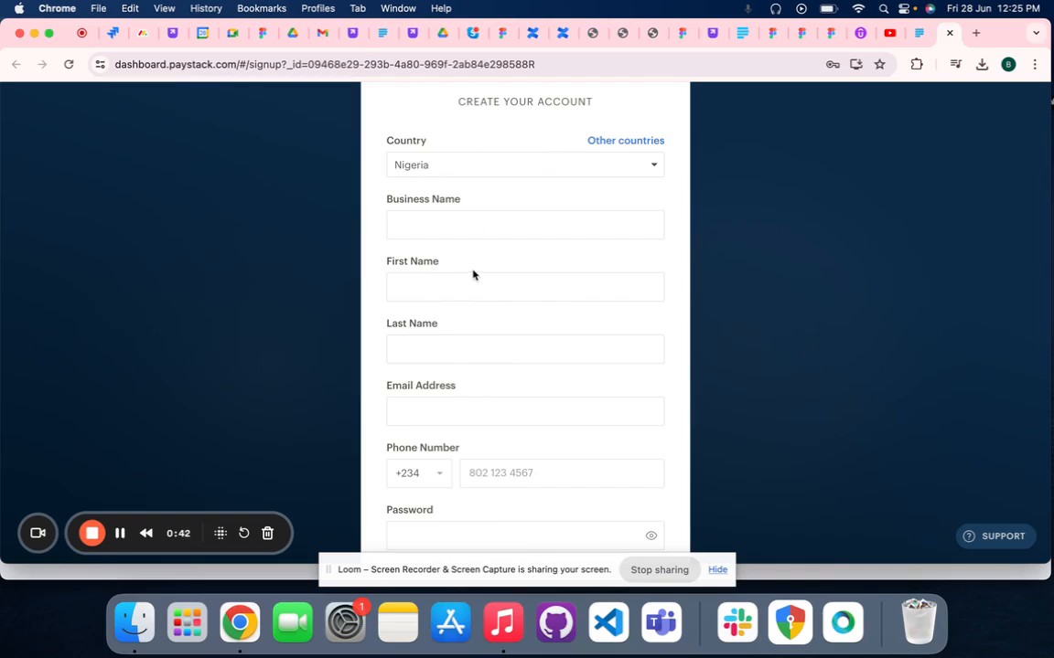
{"action": "scroll", "coordinate": [498, 237], "scroll_direction": "down", "scroll_amount": 2}
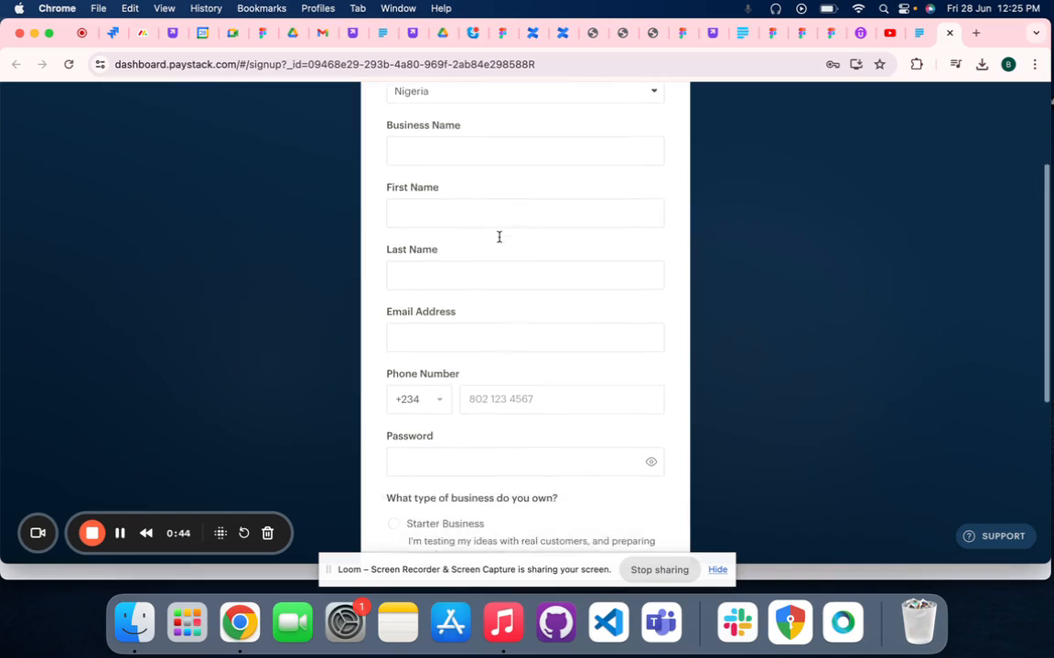
{"action": "scroll", "coordinate": [498, 237], "scroll_direction": "up", "scroll_amount": 4}
{"action": "scroll", "coordinate": [468, 314], "scroll_direction": "down", "scroll_amount": 5}
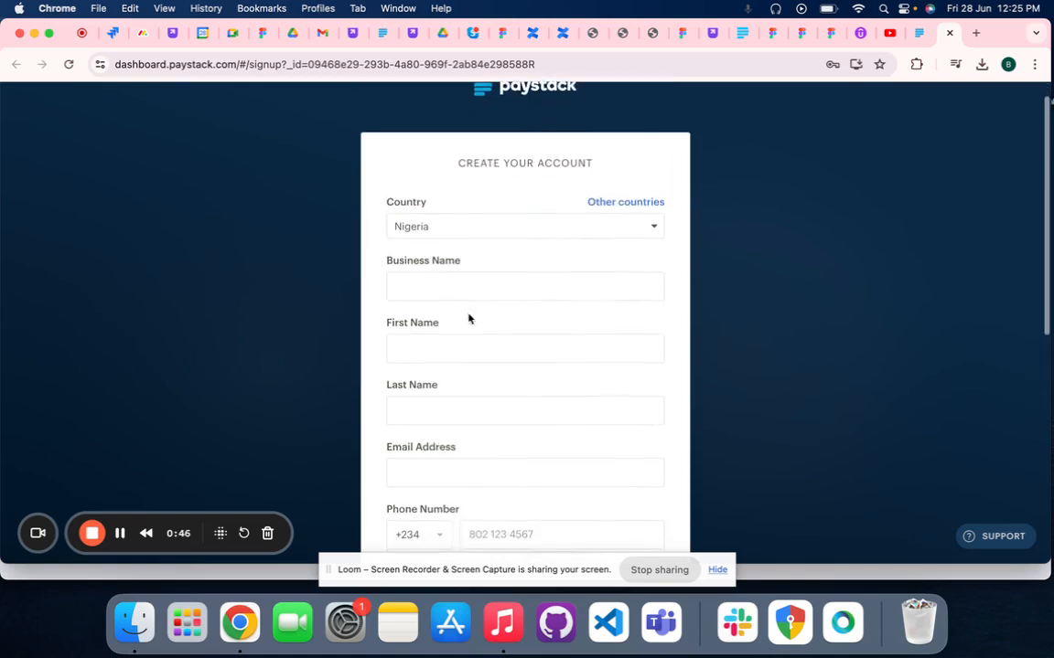
{"action": "scroll", "coordinate": [466, 314], "scroll_direction": "down", "scroll_amount": 4}
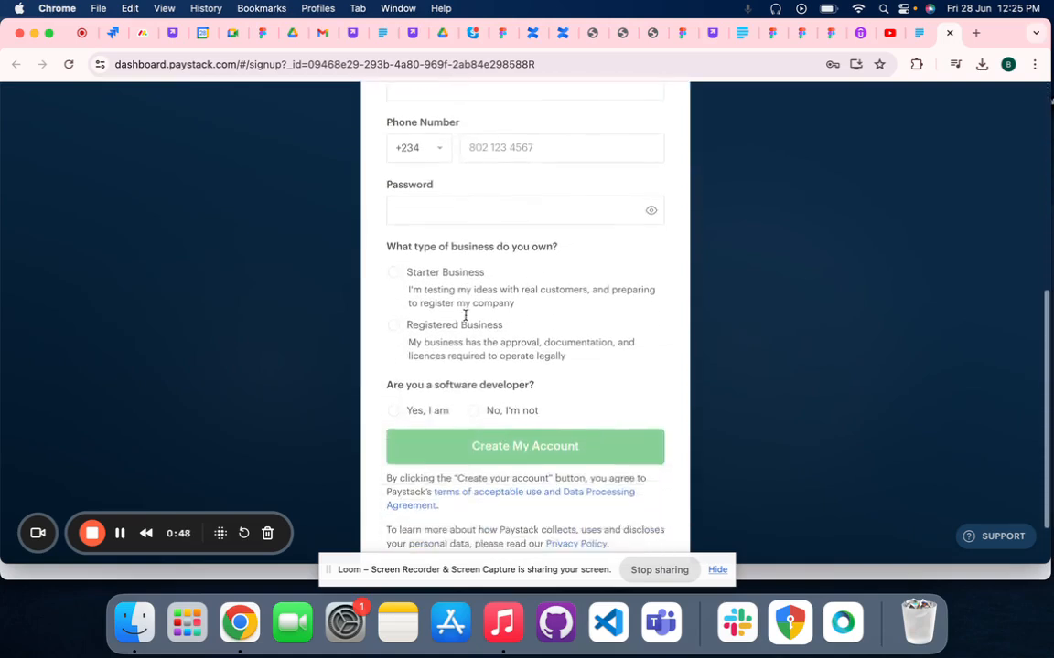
{"action": "scroll", "coordinate": [464, 315], "scroll_direction": "up", "scroll_amount": 9}
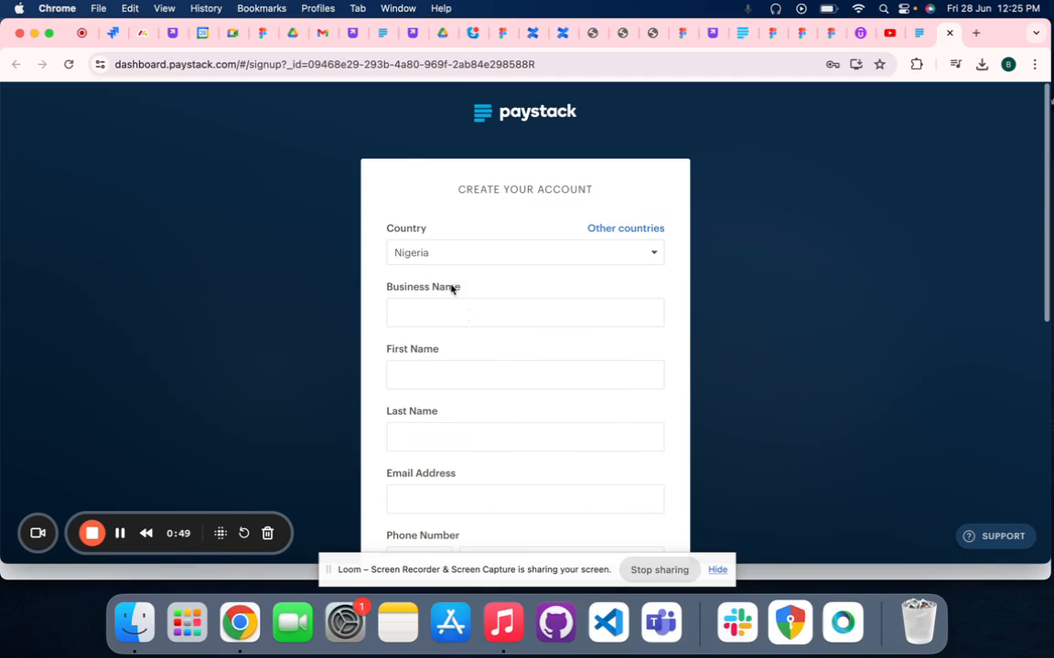
Check the available countries and choose Nigeria as the country for the account
{"action": "left_click", "coordinate": [400, 315]}
{"action": "left_click", "coordinate": [426, 255]}
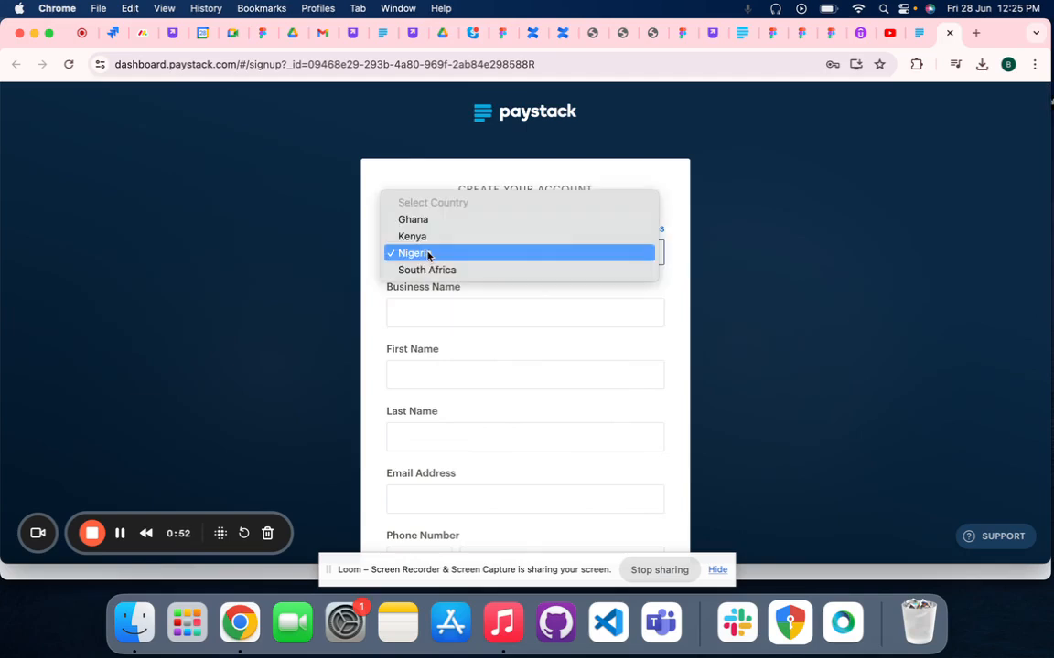
{"action": "left_click", "coordinate": [427, 255]}
{"action": "left_click", "coordinate": [427, 255]}
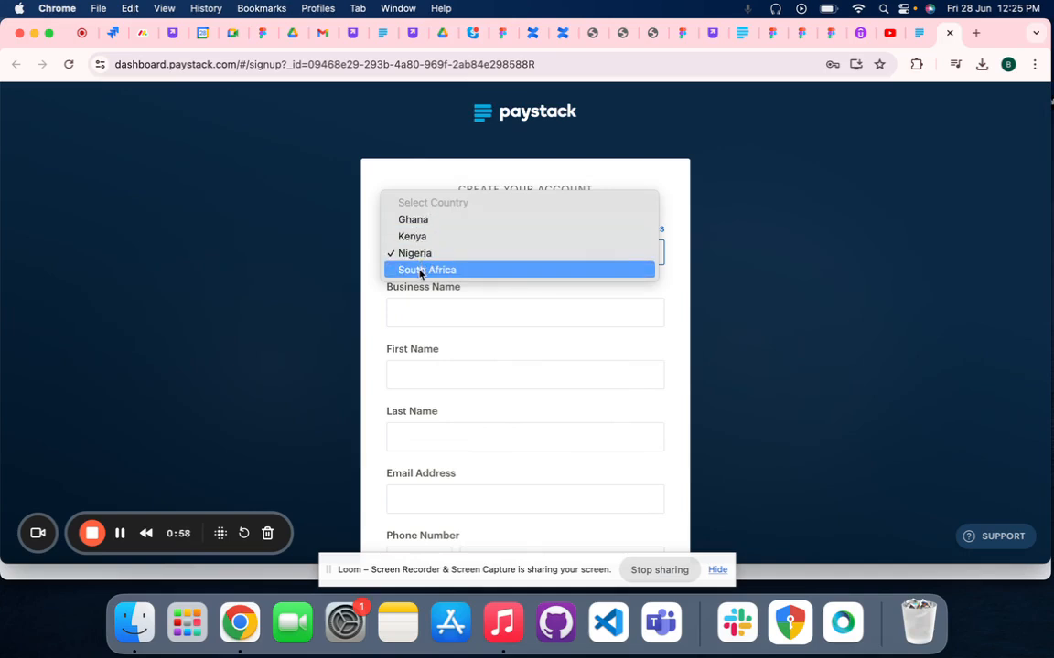
{"action": "left_click", "coordinate": [416, 258]}
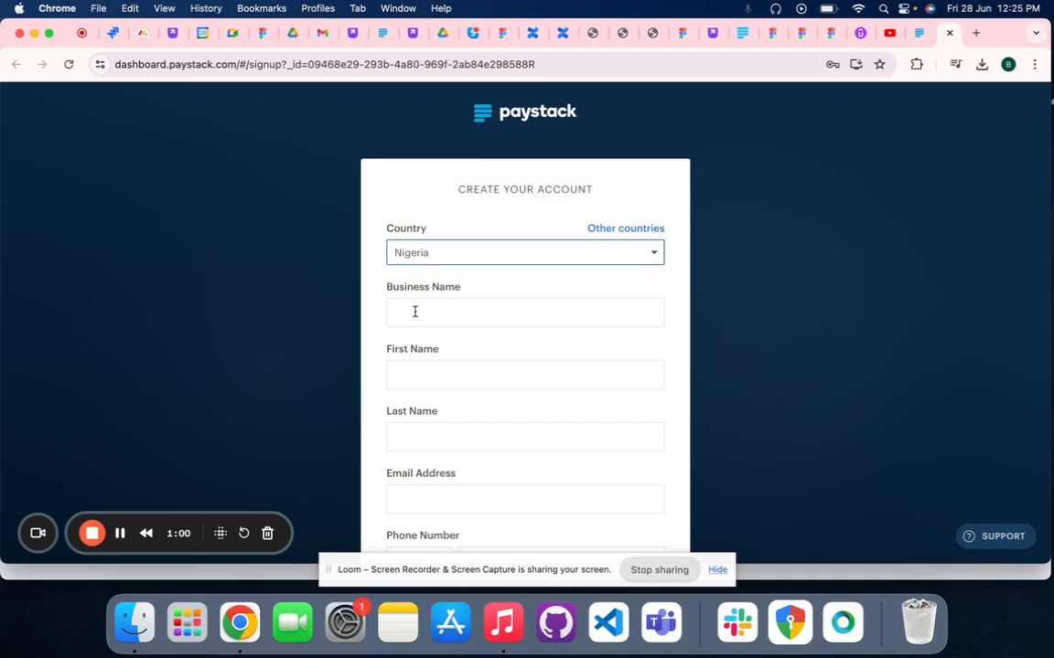
Enter Lumi as the business name in the sign-up form
{"action": "left_click", "coordinate": [414, 315]}
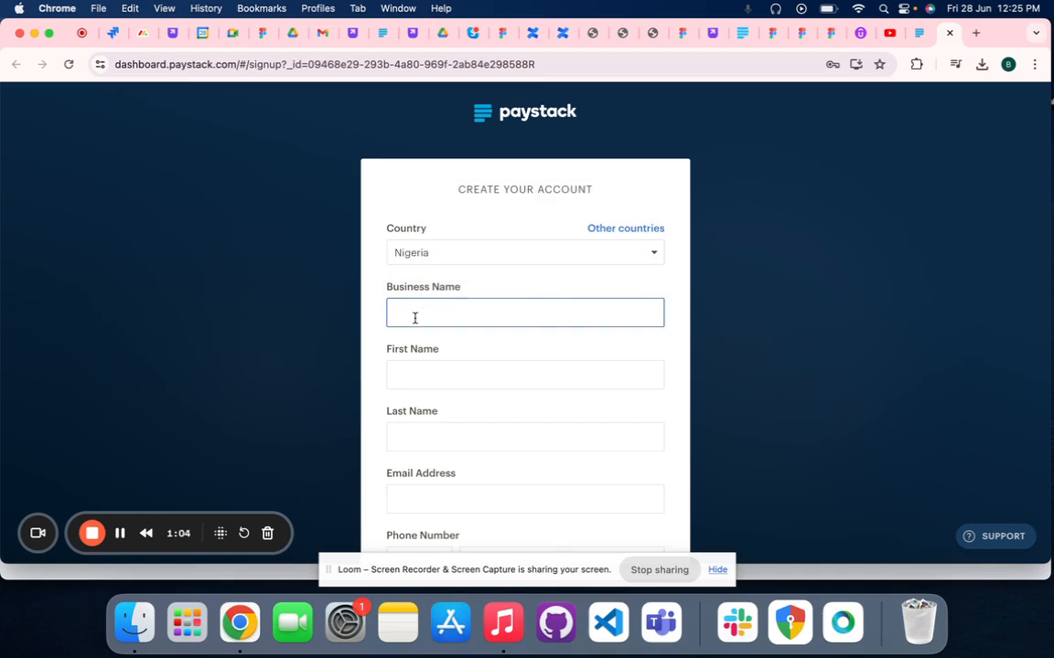
{"action": "type", "text": "Bukola"}
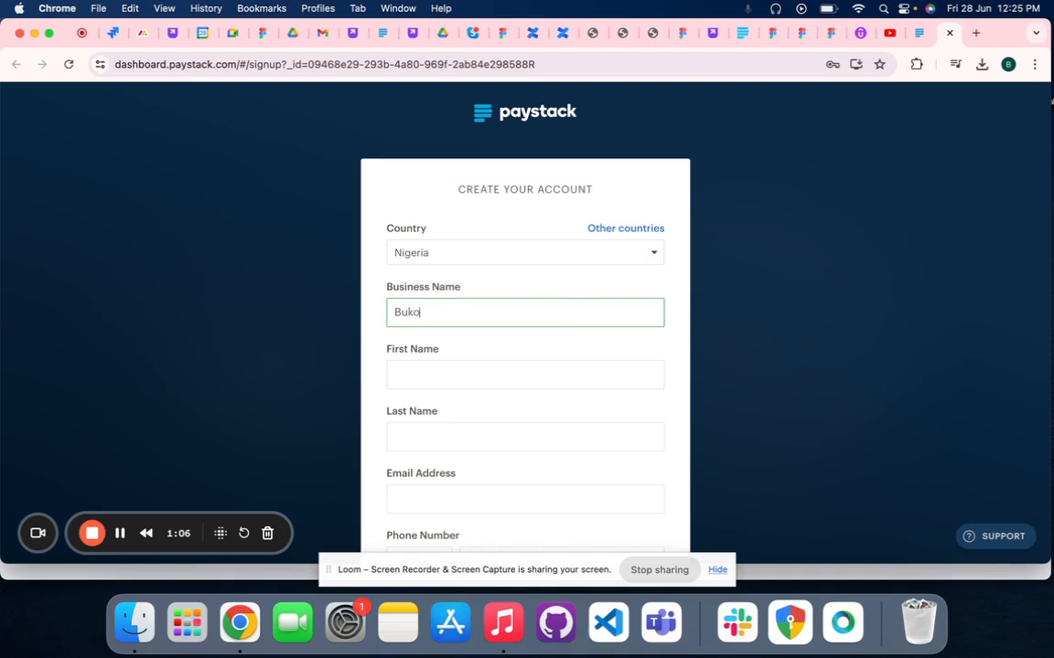
{"action": "key", "text": "BackSpace"}
{"action": "key", "text": "BackSpace"}
{"action": "key", "text": "BackSpace"}
{"action": "key", "text": "BackSpace"}
{"action": "key", "text": "BackSpace"}
{"action": "key", "text": "BackSpace"}
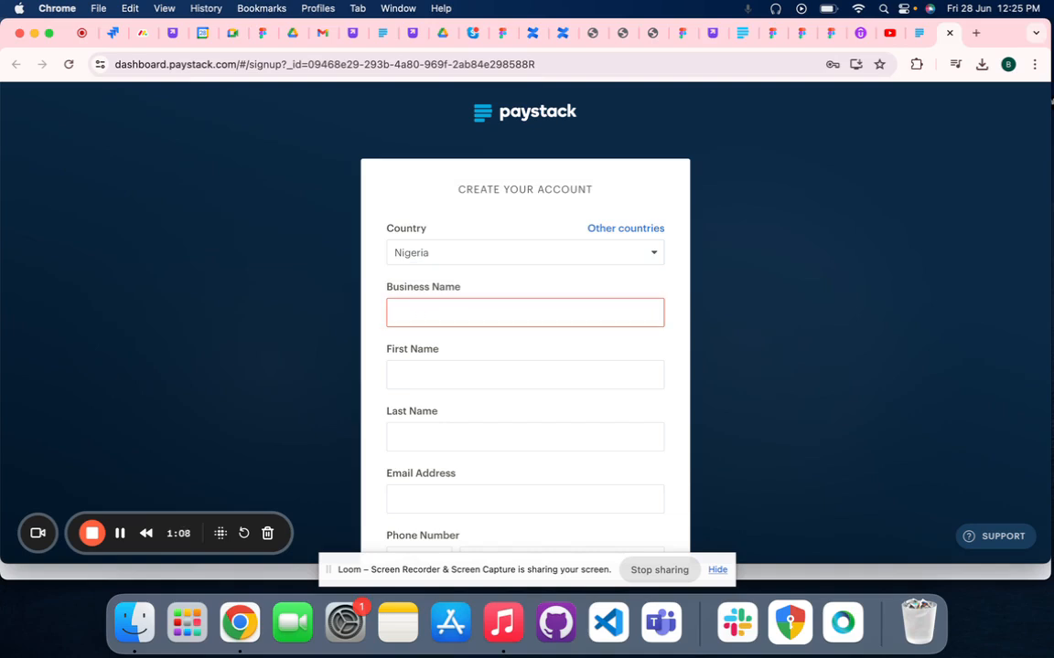
{"action": "type", "text": "Lumi"}
Fill in the account owner's first name and last name in the sign-up form
{"action": "left_click", "coordinate": [414, 378]}
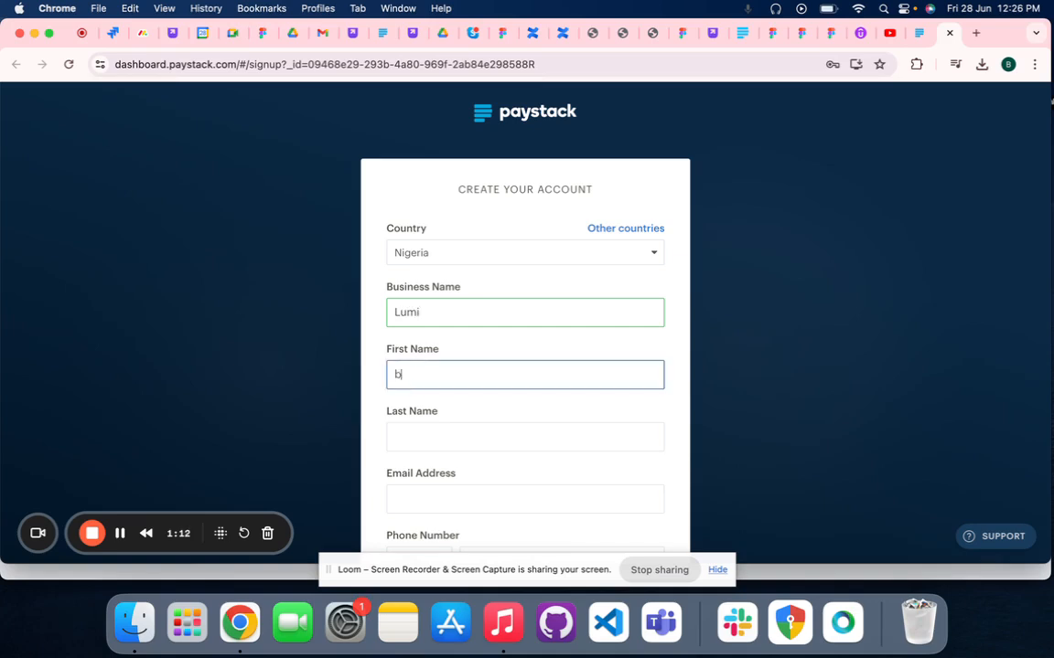
{"action": "left_click", "coordinate": [417, 439]}
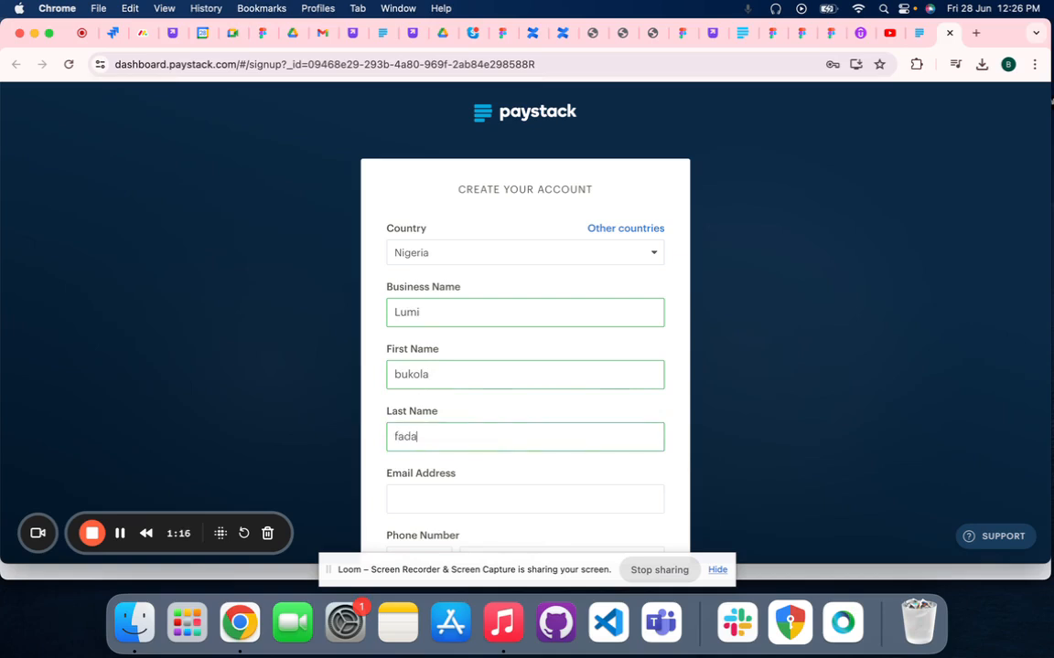
Fill in the account owner's e-mail address in the sign-up form
{"action": "scroll", "coordinate": [345, 415], "scroll_direction": "down", "scroll_amount": 1}
{"action": "left_click", "coordinate": [404, 447]}
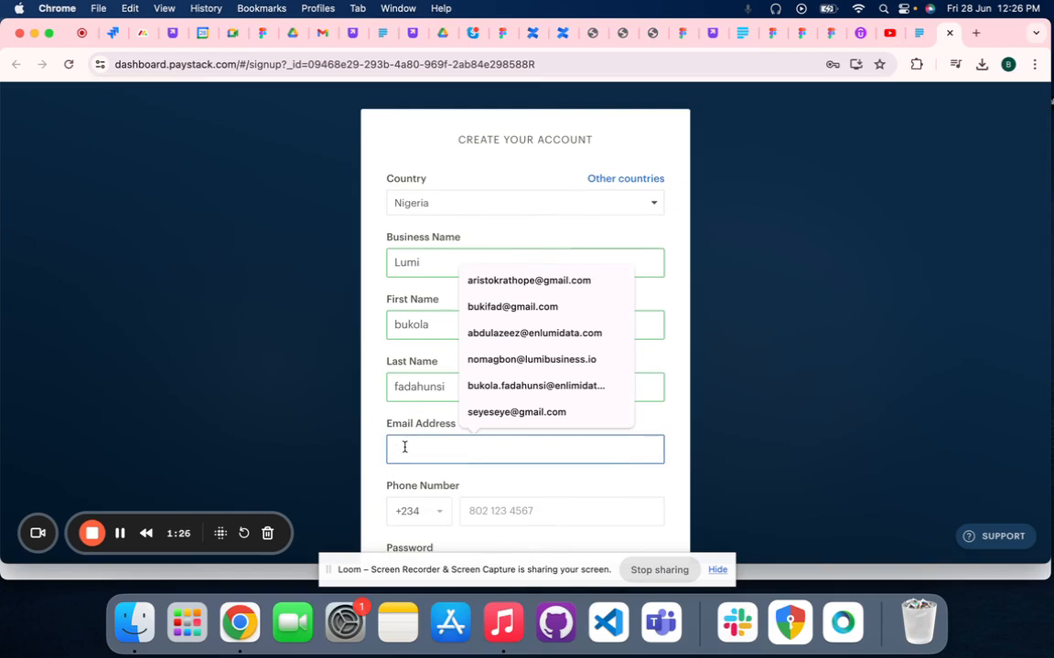
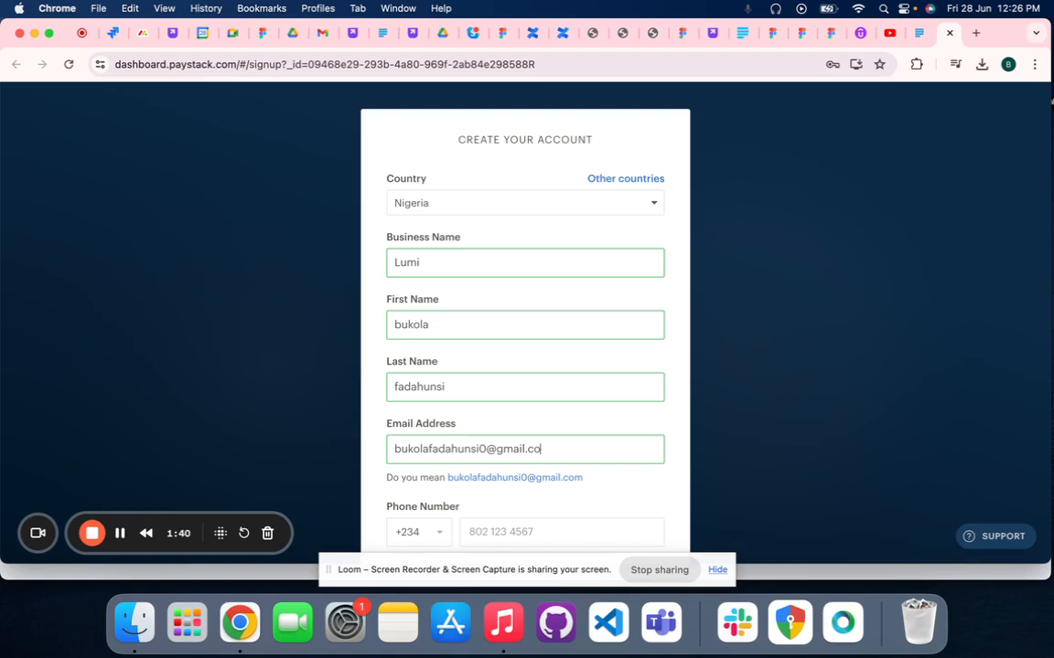
Fill in the phone number using the browser's saved suggestion, keeping the +234 country code
{"action": "scroll", "coordinate": [435, 441], "scroll_direction": "down", "scroll_amount": 2}
{"action": "left_click", "coordinate": [477, 439]}
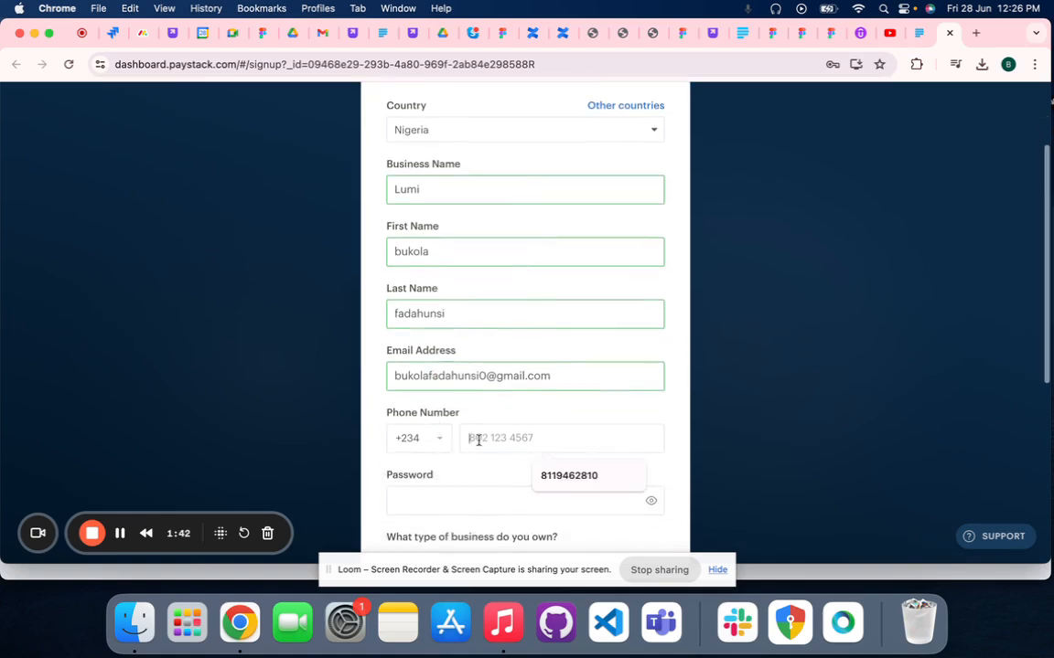
{"action": "left_click", "coordinate": [550, 477]}
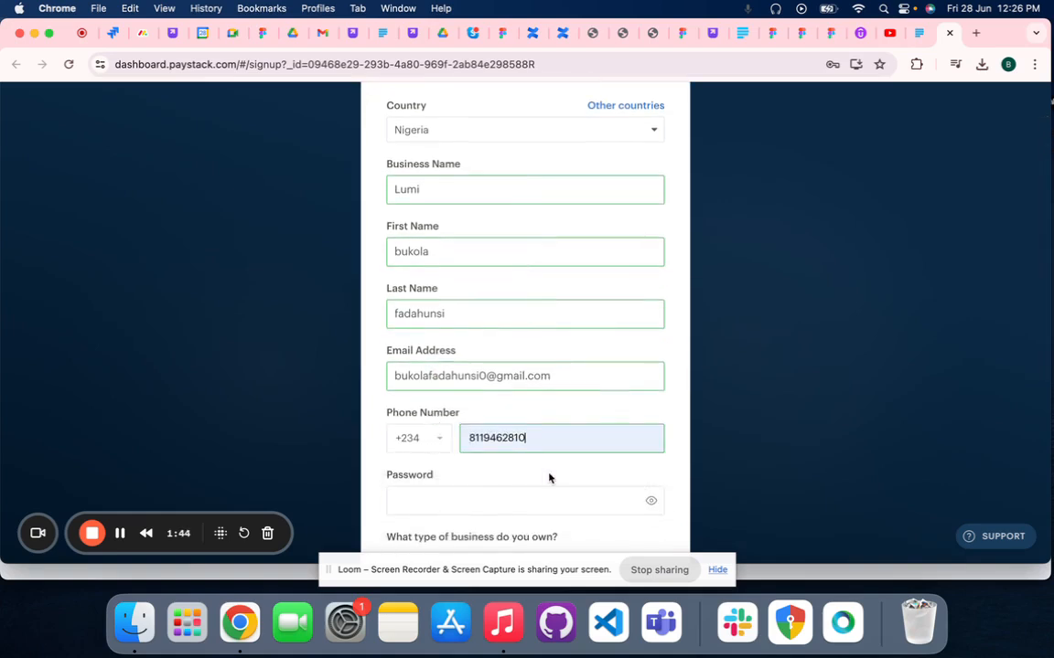
Enter a password for the new account that meets all the listed character requirements, and dismiss the saved-password suggestions
{"action": "scroll", "coordinate": [439, 439], "scroll_direction": "down", "scroll_amount": 3}
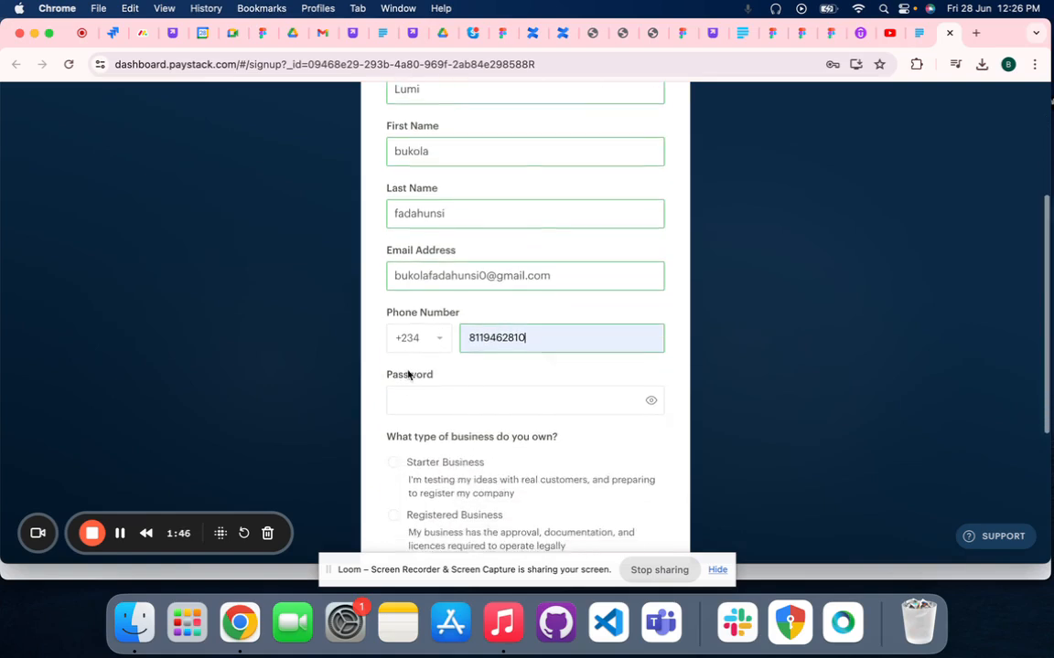
{"action": "left_click", "coordinate": [398, 399]}
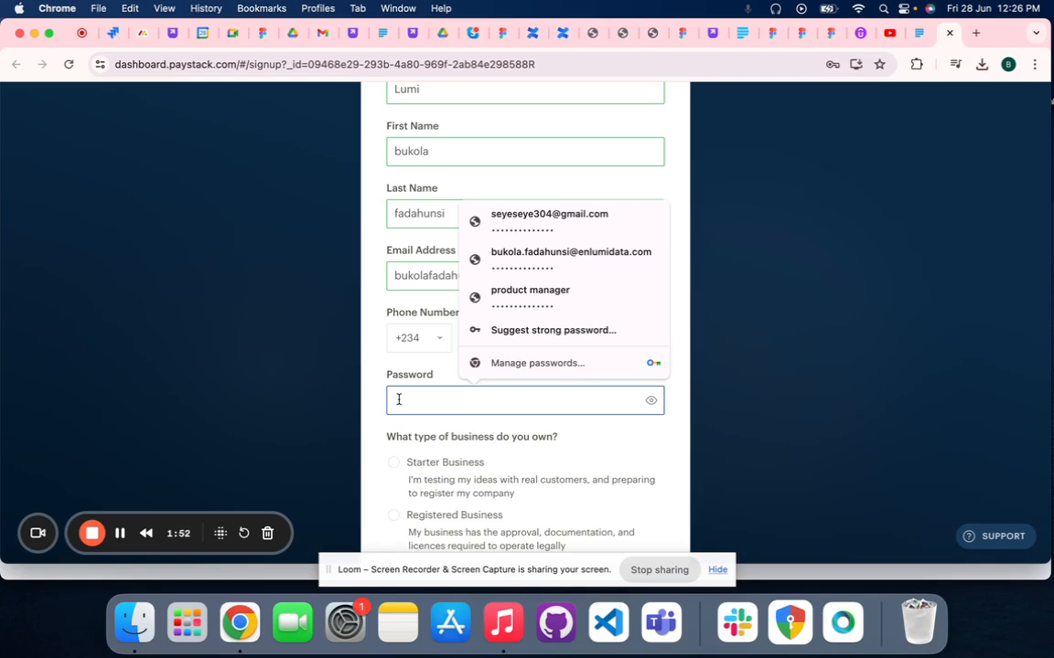
{"action": "type", "text": "Buk"}
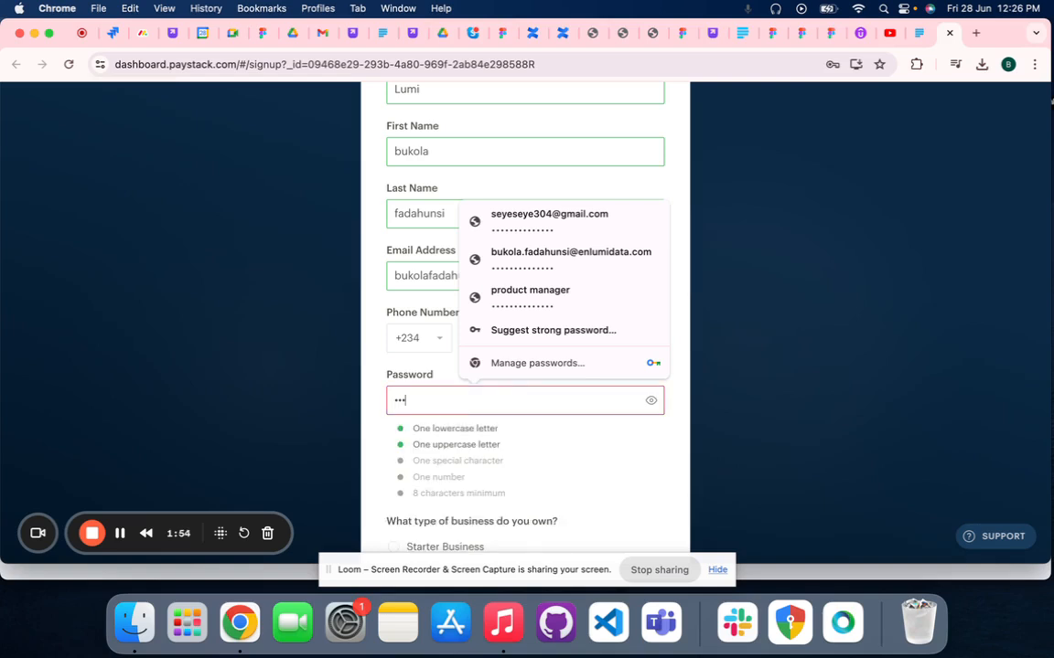
{"action": "type", "text": "•••••••••"}
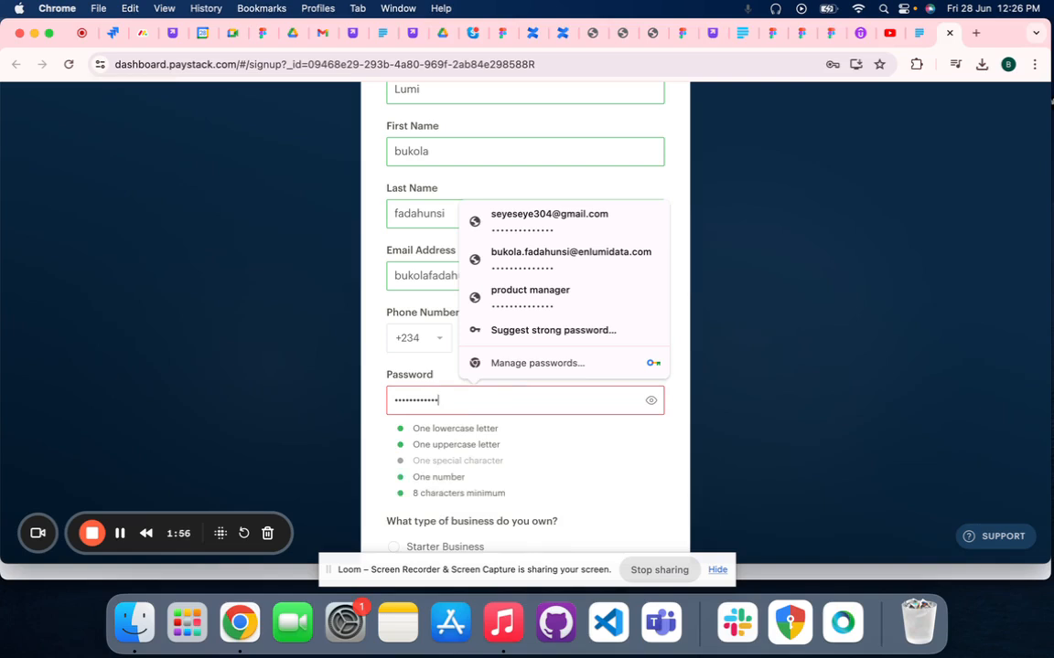
{"action": "type", "text": "•"}
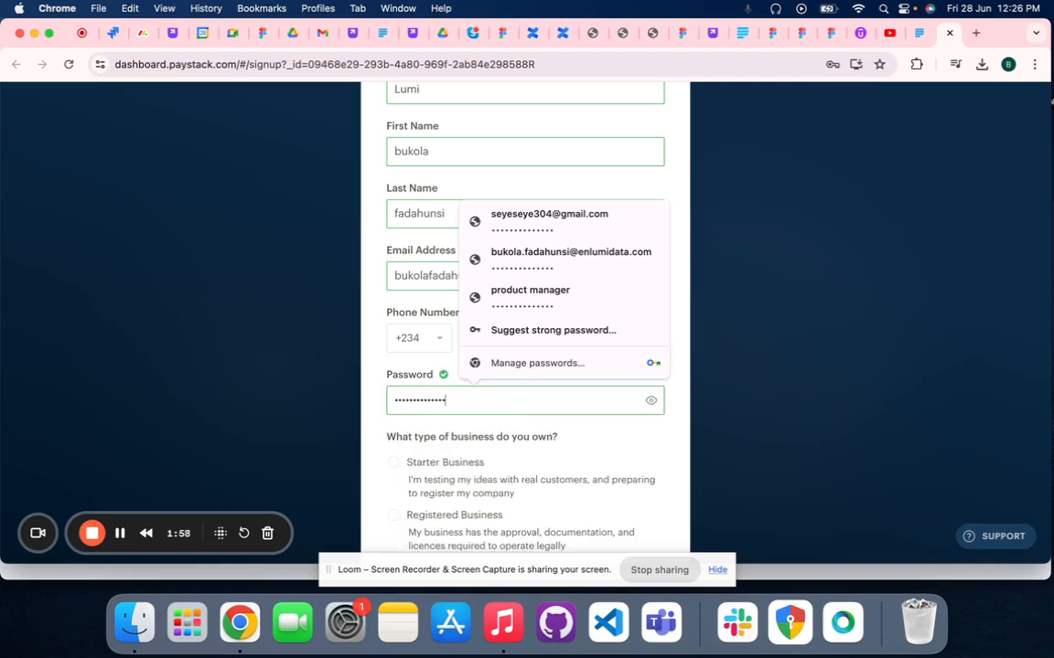
{"action": "scroll", "coordinate": [482, 428], "scroll_direction": "down", "scroll_amount": 3}
{"action": "left_click", "coordinate": [661, 408]}
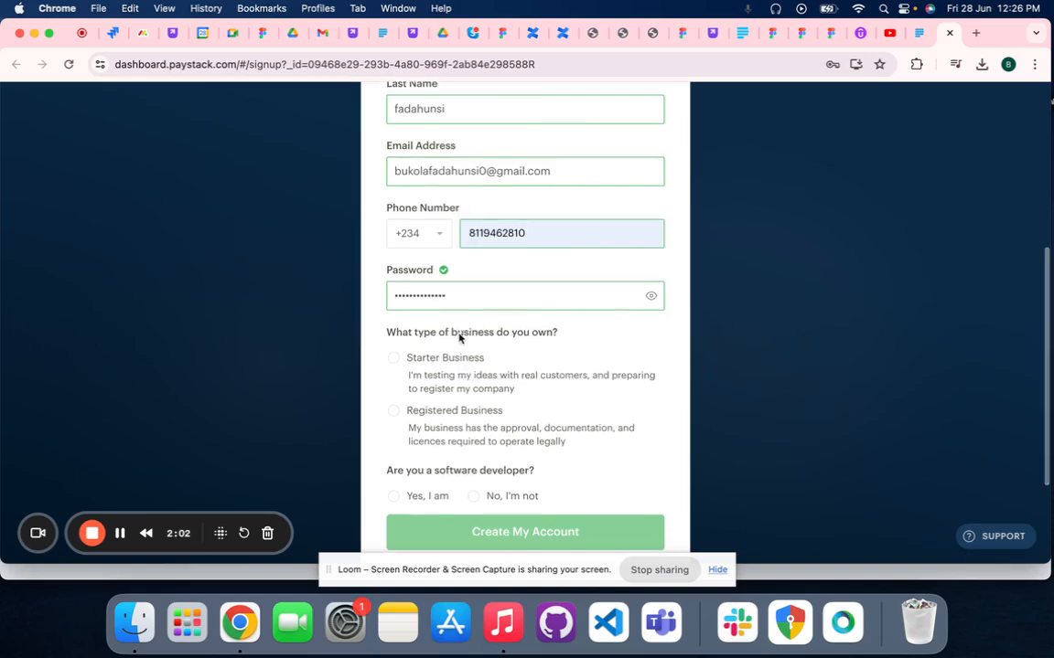
Choose Starter Business as the type of business owned in the sign-up form
{"action": "scroll", "coordinate": [439, 375], "scroll_direction": "down", "scroll_amount": 1}
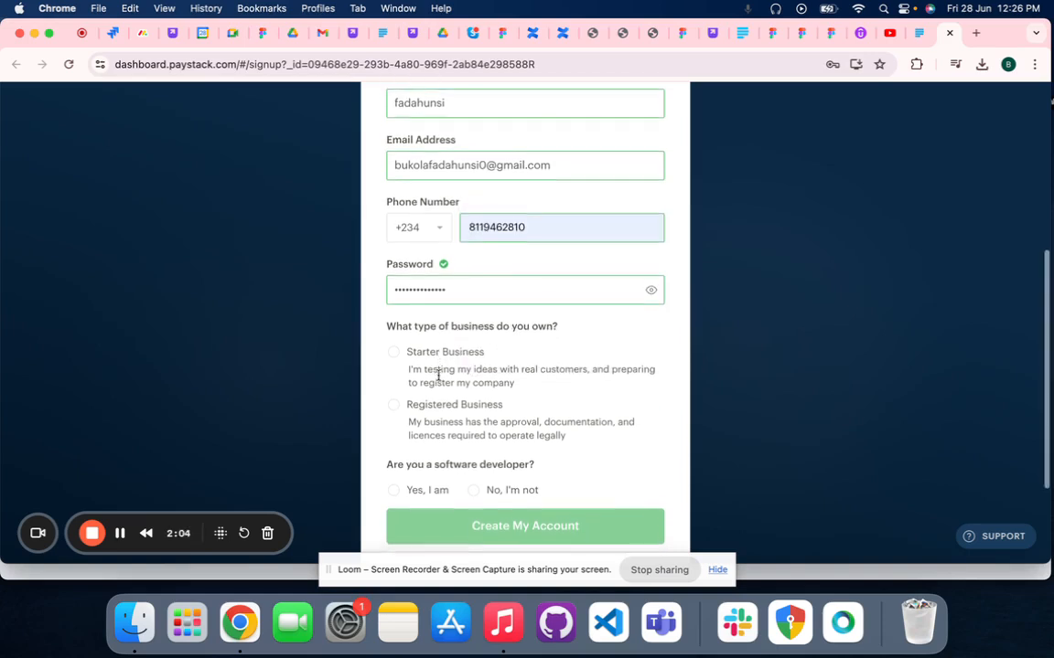
{"action": "scroll", "coordinate": [431, 325], "scroll_direction": "down", "scroll_amount": 1}
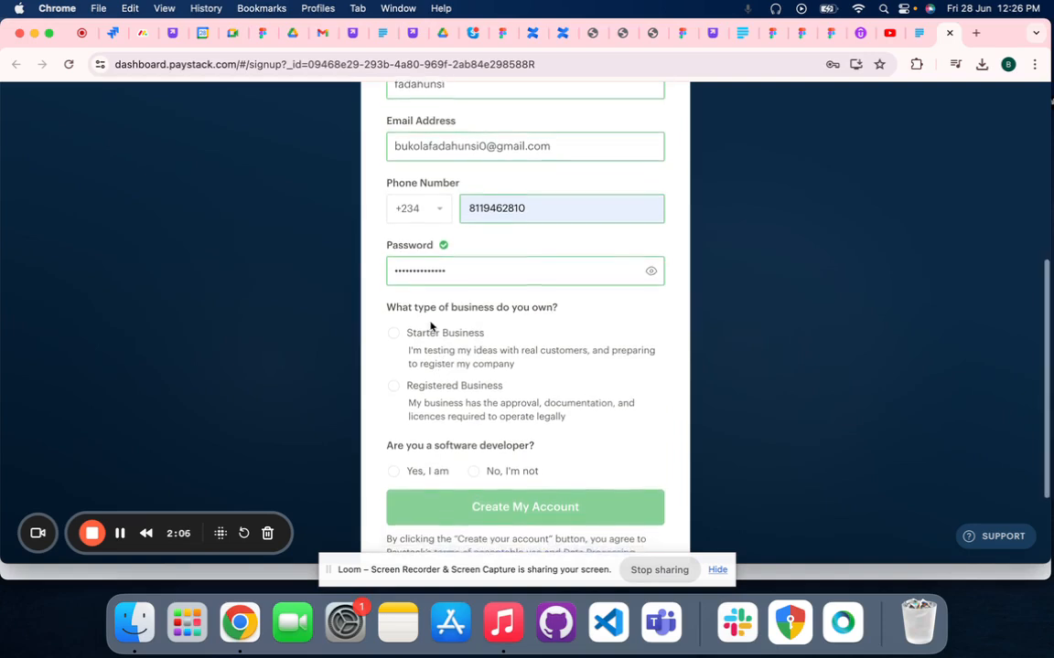
{"action": "scroll", "coordinate": [467, 334], "scroll_direction": "down", "scroll_amount": 1}
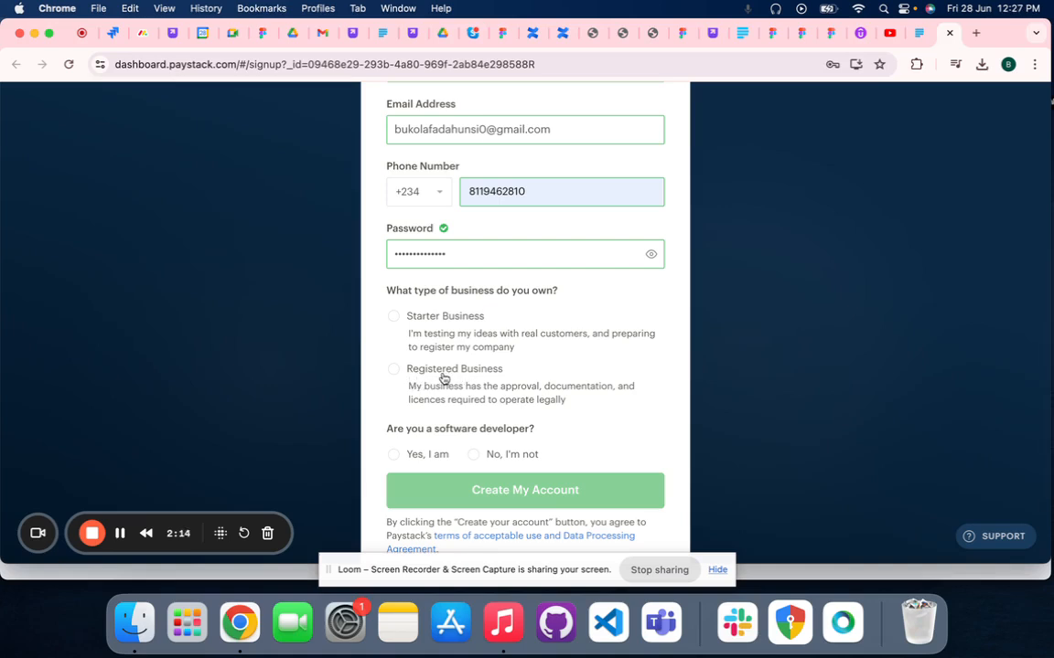
{"action": "scroll", "coordinate": [442, 377], "scroll_direction": "down", "scroll_amount": 1}
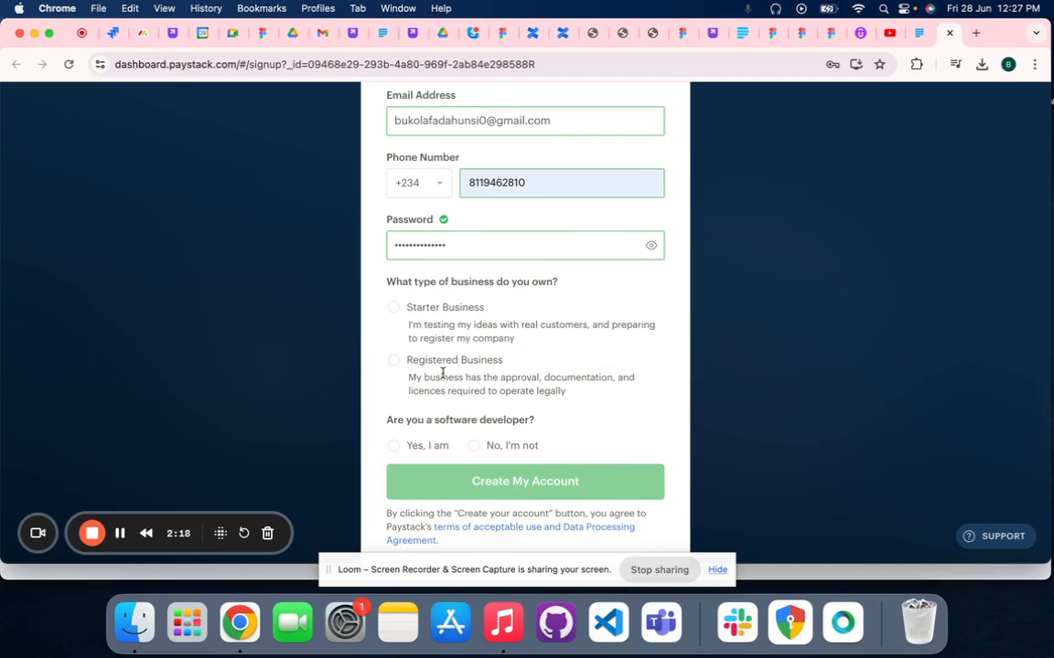
{"action": "scroll", "coordinate": [466, 359], "scroll_direction": "up", "scroll_amount": 2}
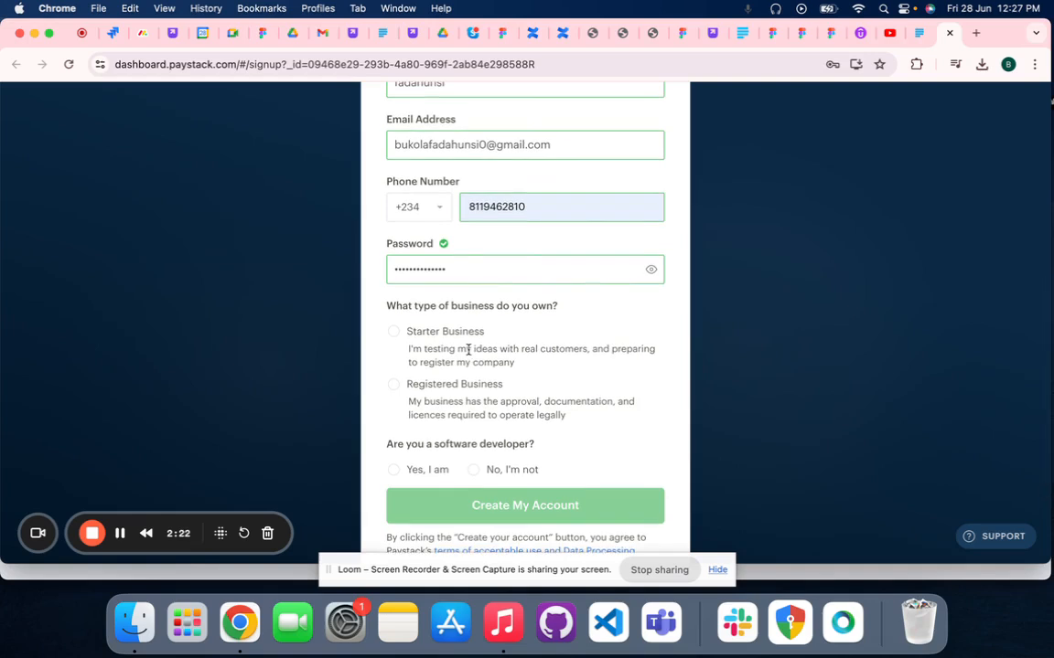
{"action": "left_click", "coordinate": [399, 335]}
Answer that the account owner is not a software developer and submit the form to create the account
{"action": "scroll", "coordinate": [406, 362], "scroll_direction": "down", "scroll_amount": 3}
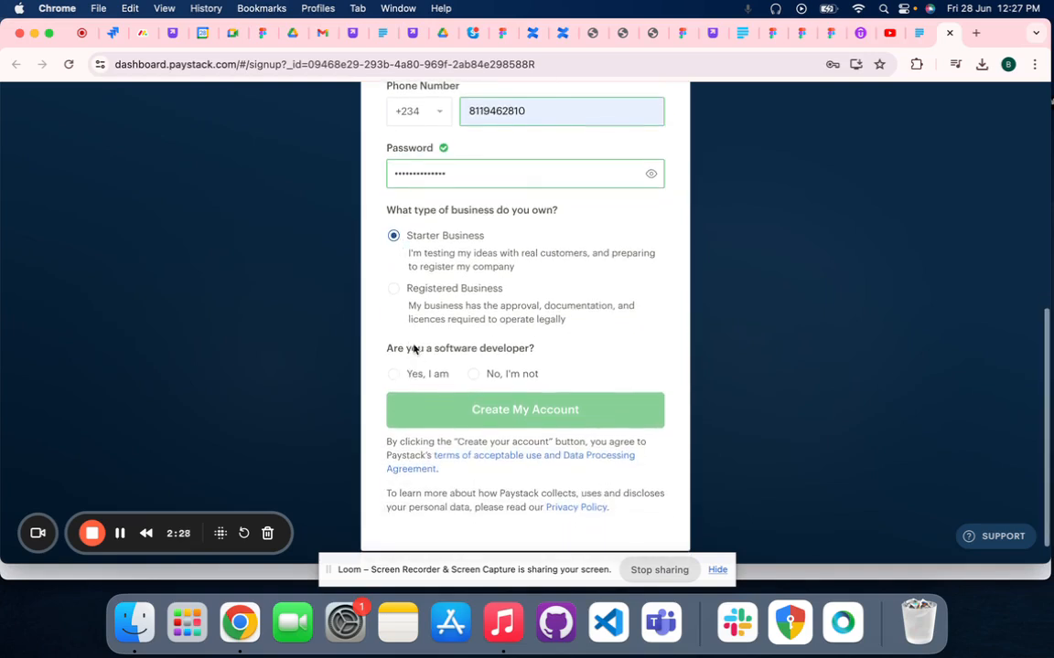
{"action": "left_click", "coordinate": [473, 374]}
{"action": "scroll", "coordinate": [473, 376], "scroll_direction": "down", "scroll_amount": 1}
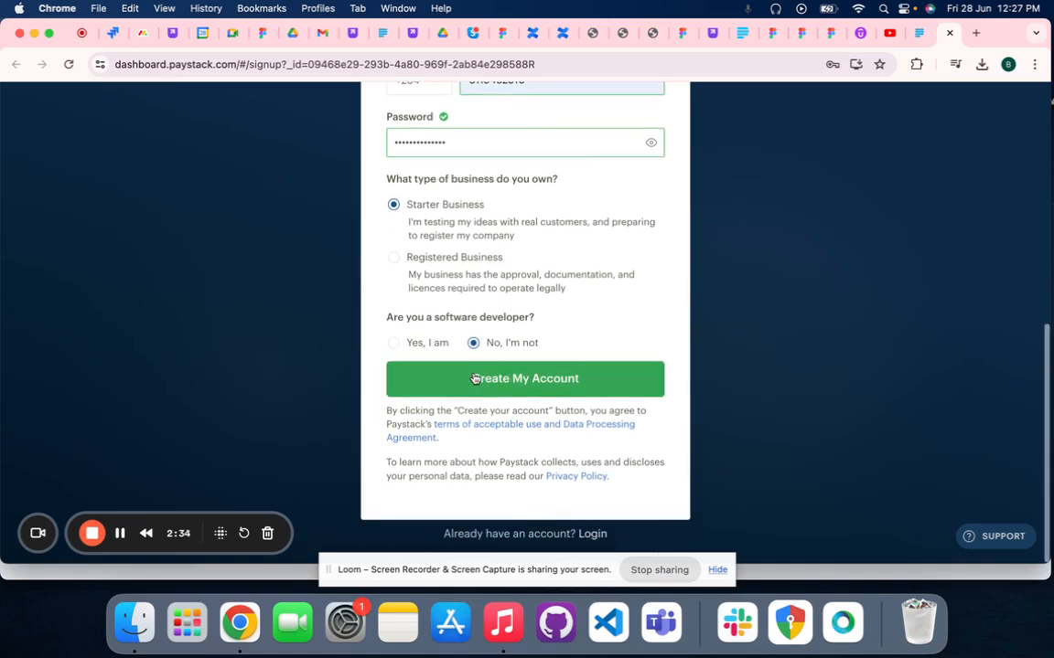
{"action": "left_click", "coordinate": [464, 385]}
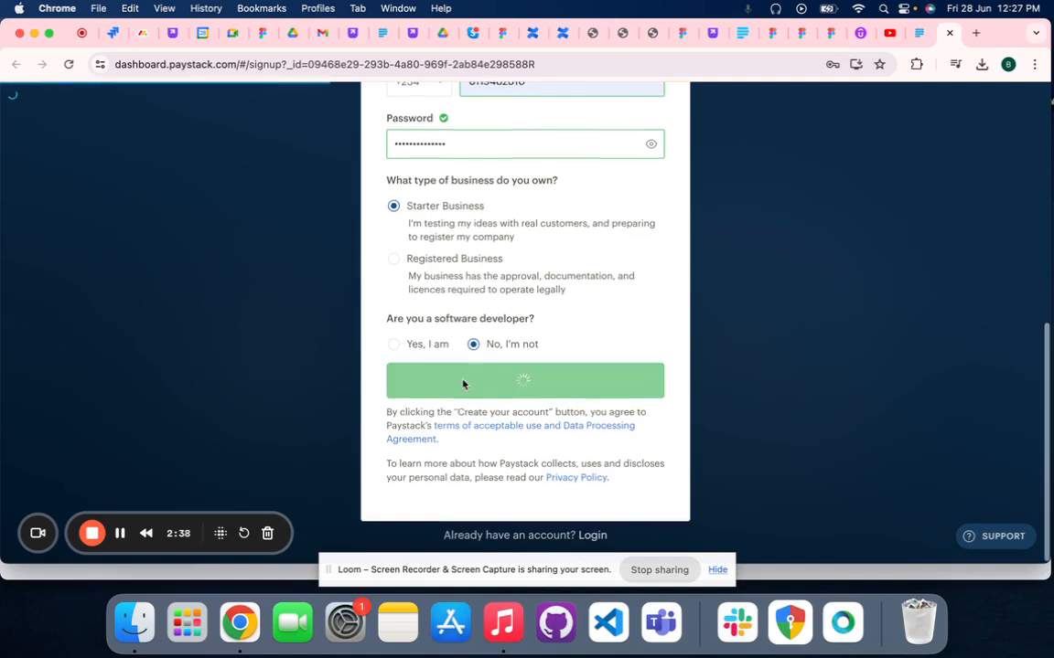
{"action": "scroll", "coordinate": [463, 384], "scroll_direction": "up", "scroll_amount": 1}
{"action": "scroll", "coordinate": [461, 390], "scroll_direction": "up", "scroll_amount": 1}
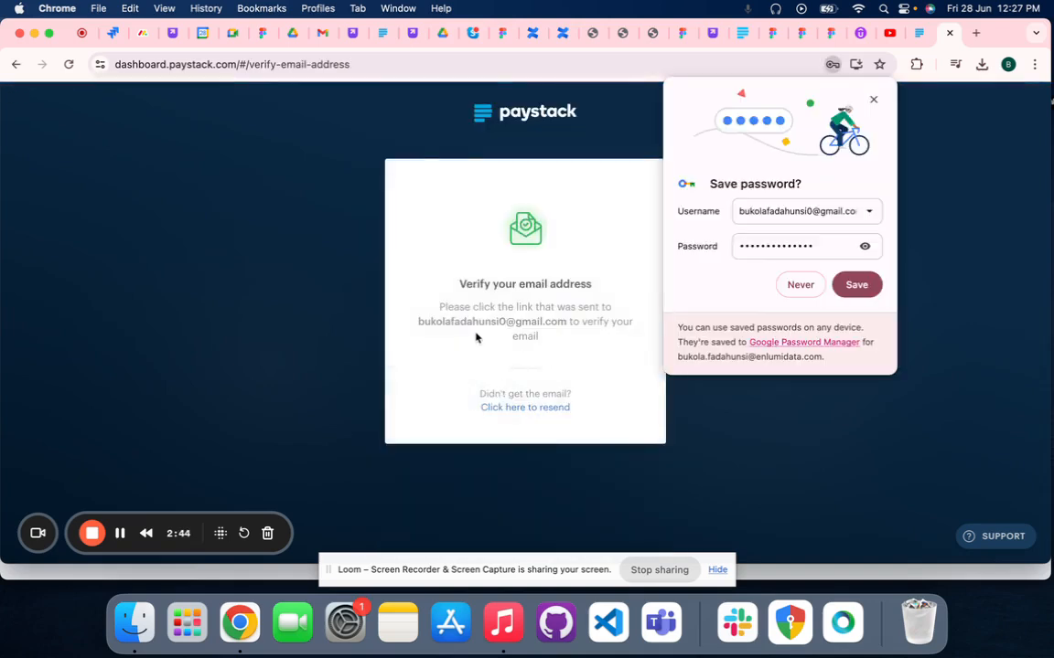
Switch to the Gmail window, open the Paystack verification message and confirm the e-mail address
{"action": "left_click", "coordinate": [260, 575]}
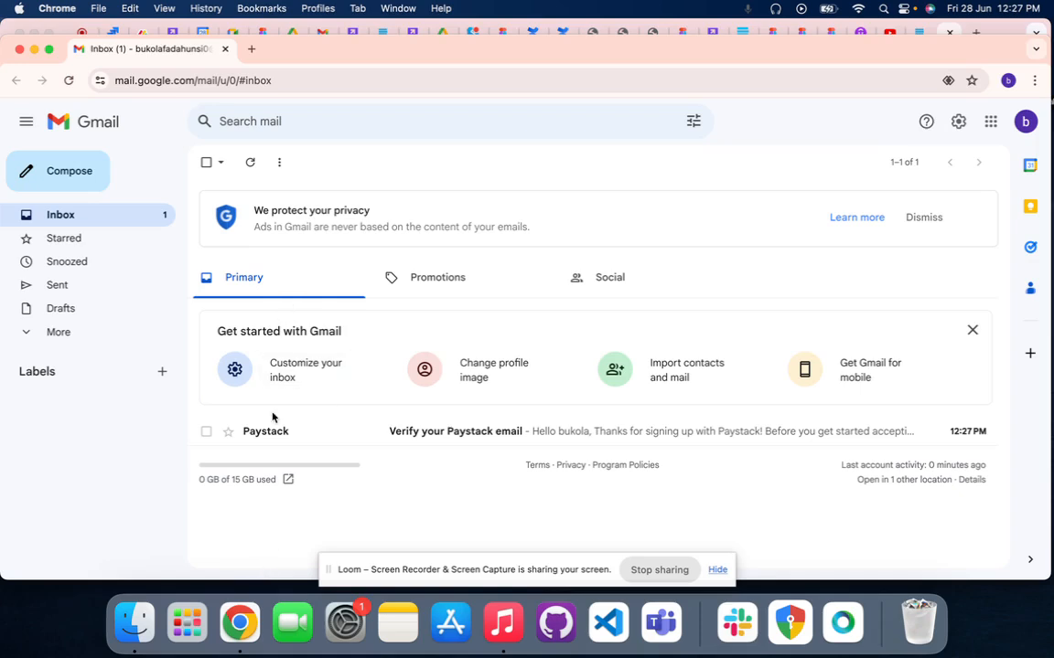
{"action": "left_click", "coordinate": [341, 435]}
{"action": "scroll", "coordinate": [584, 426], "scroll_direction": "down", "scroll_amount": 3}
{"action": "scroll", "coordinate": [585, 428], "scroll_direction": "down", "scroll_amount": 1}
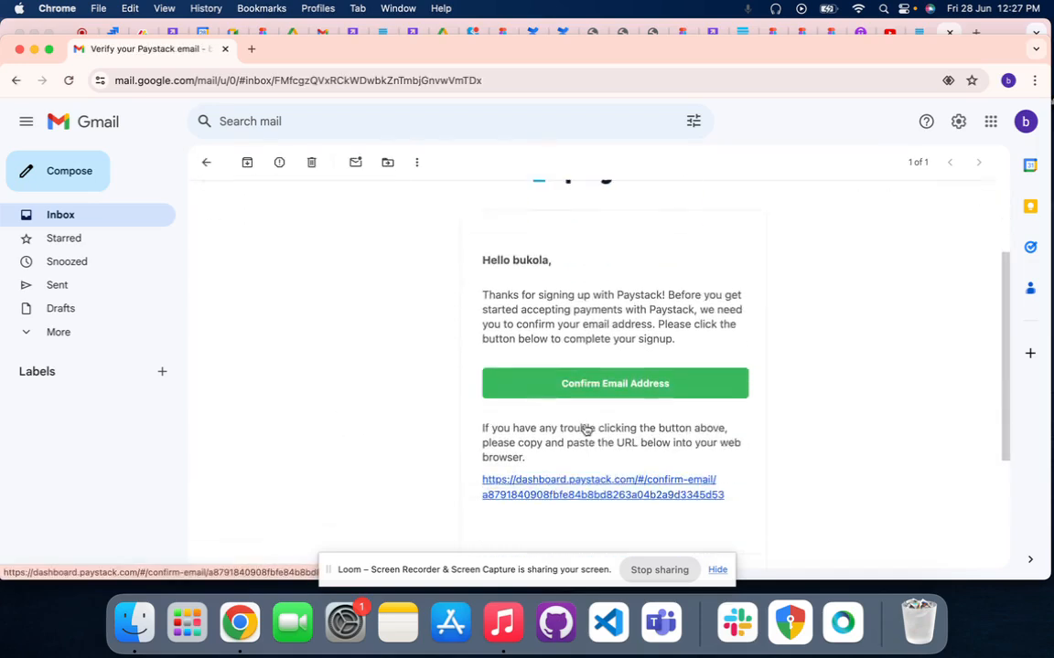
{"action": "left_click", "coordinate": [528, 389]}
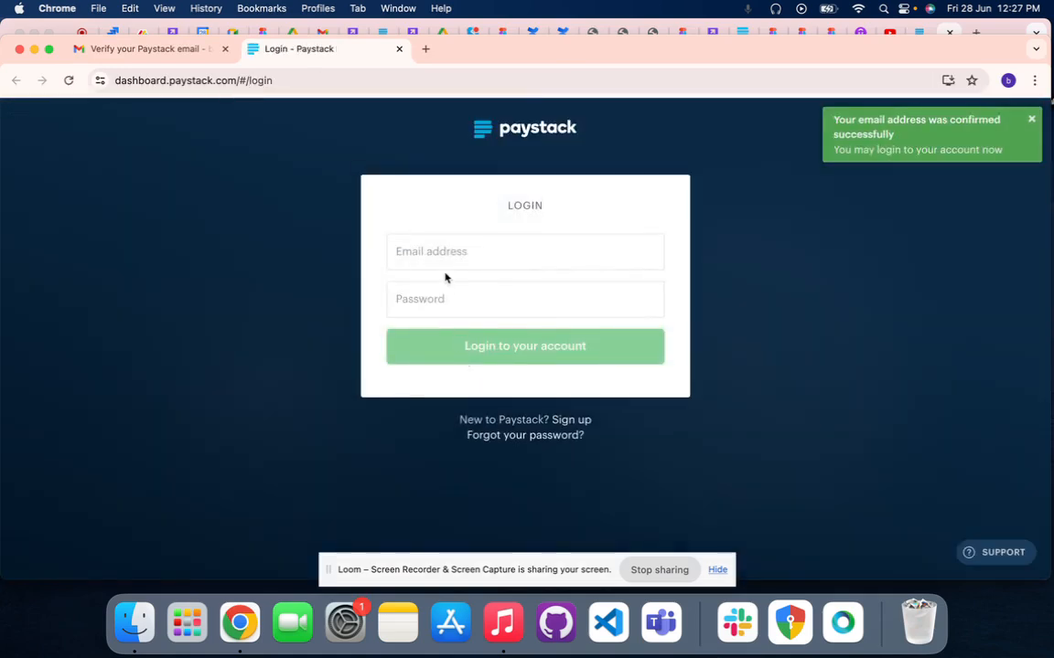
Enter the account owner's e-mail address in the Paystack login form
{"action": "left_click", "coordinate": [444, 255]}
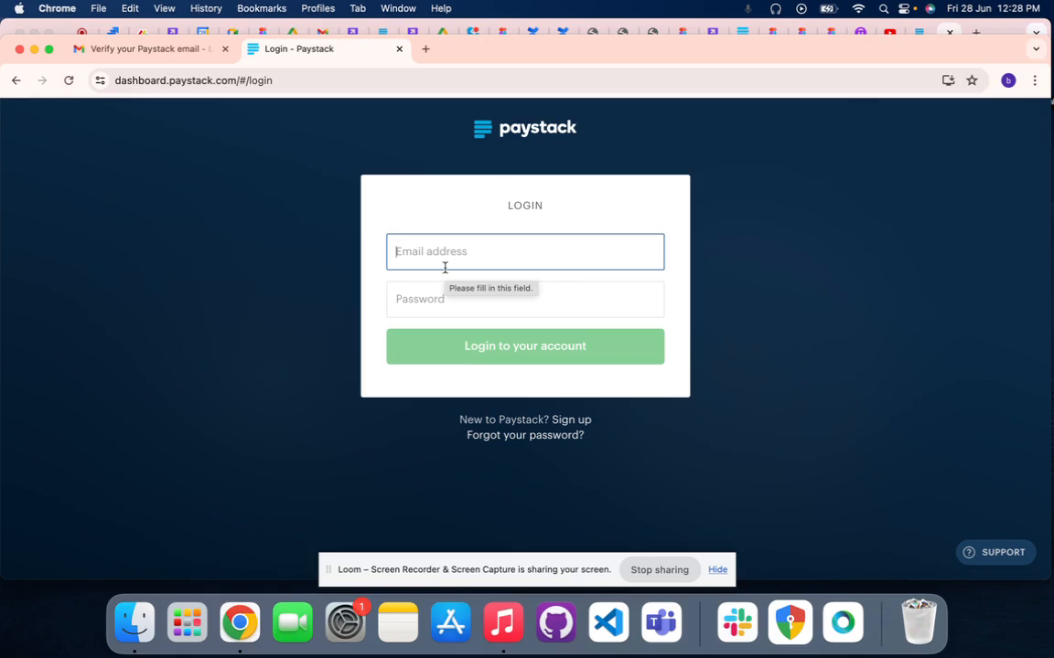
{"action": "type", "text": "fa"}
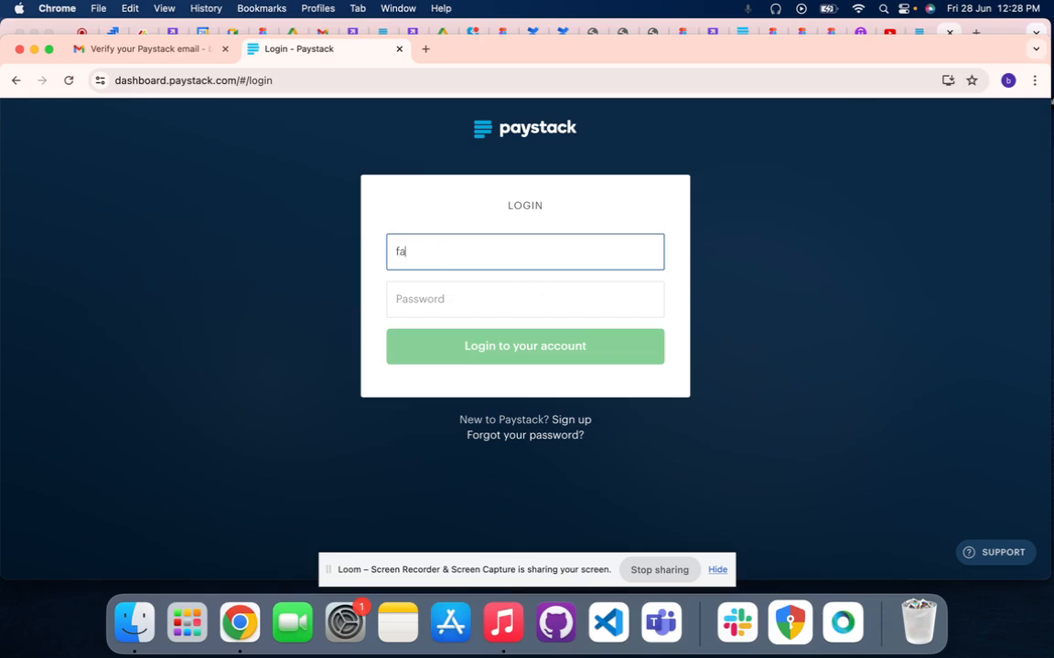
{"action": "type", "text": "da"}
{"action": "key", "text": "BackSpace"}
{"action": "key", "text": "BackSpace"}
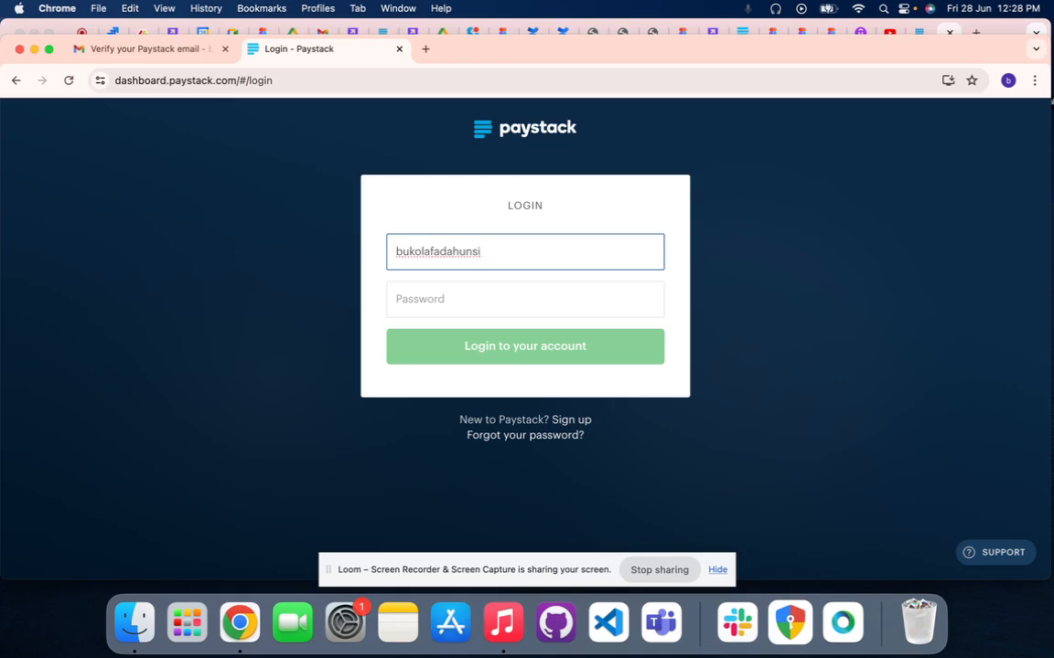
Enter the account password and log in to the Paystack account
{"action": "left_click", "coordinate": [427, 301]}
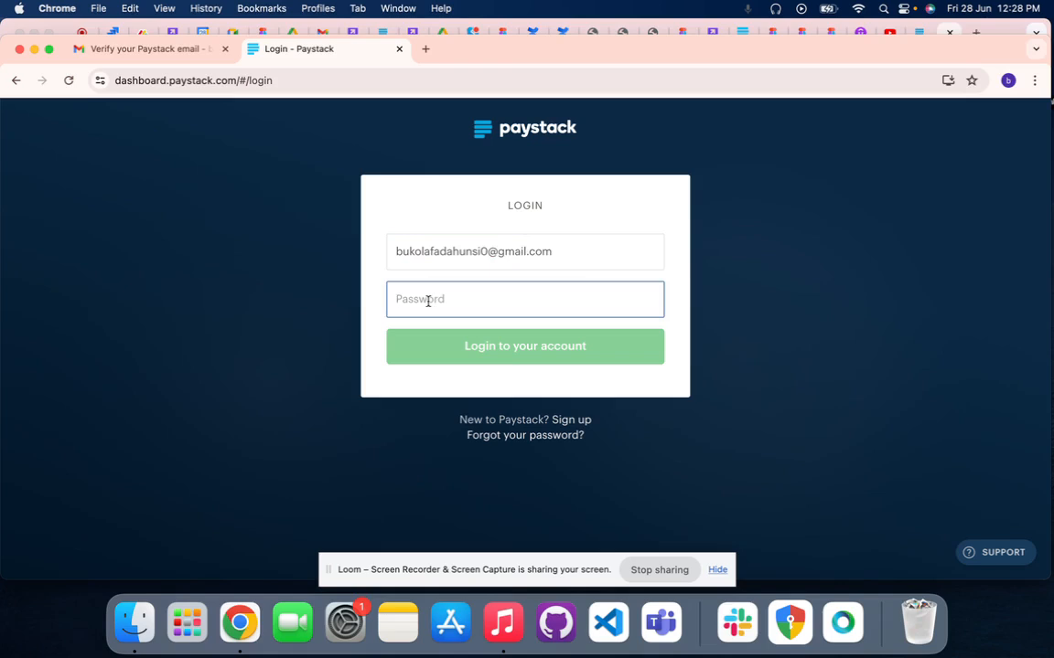
{"action": "type", "text": "*"}
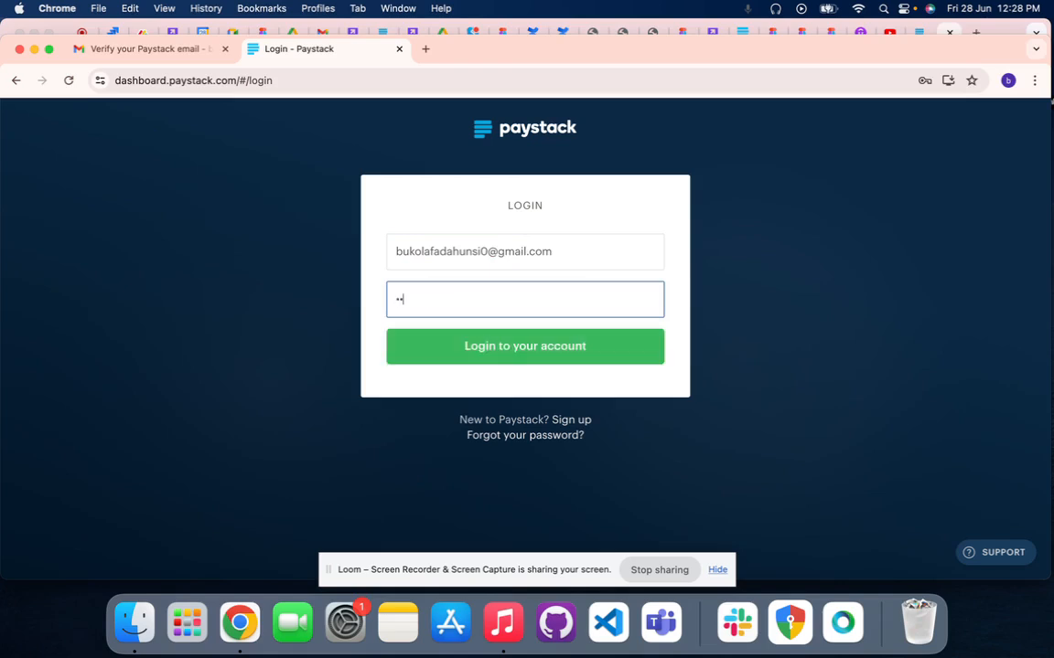
{"action": "type", "text": "**********"}
{"action": "left_click", "coordinate": [449, 345]}
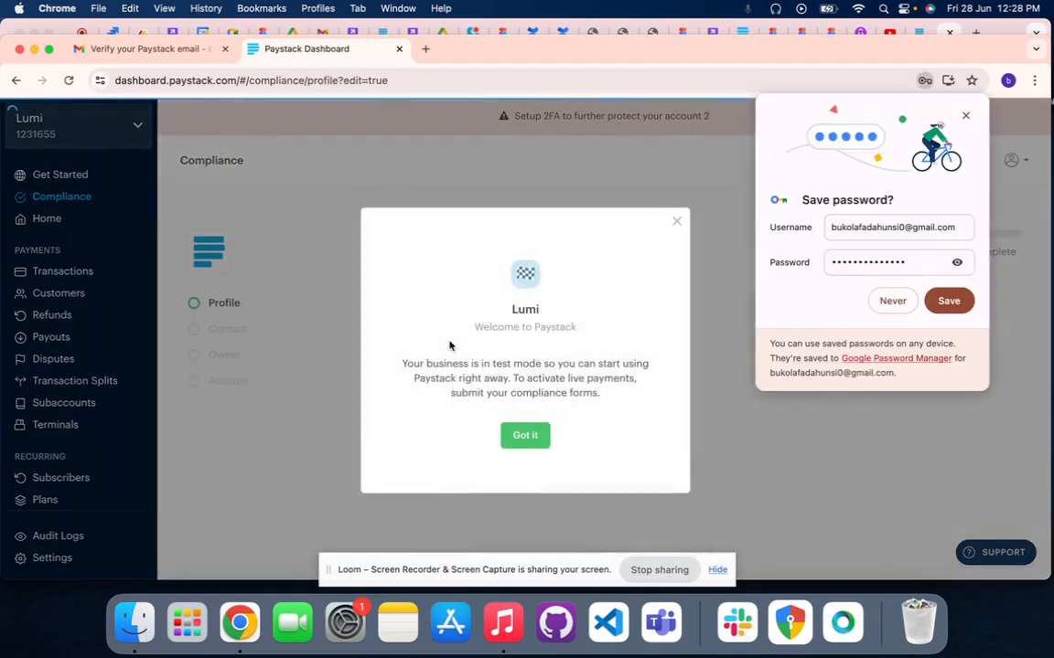
Save the login credentials in the browser and dismiss the welcome message about test mode
{"action": "left_click", "coordinate": [870, 267]}
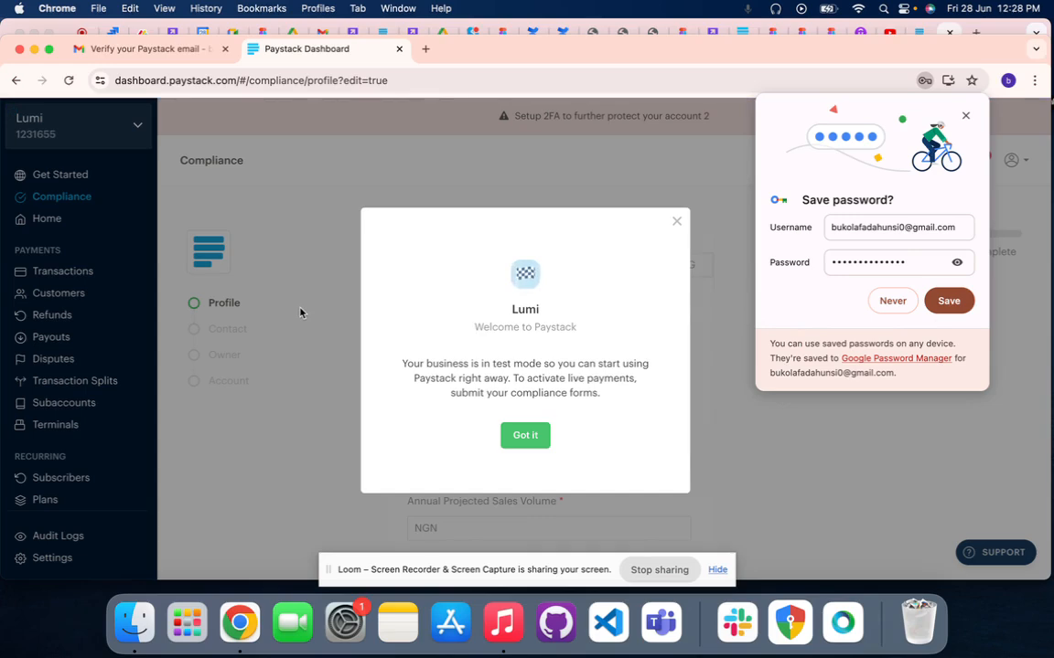
{"action": "left_click", "coordinate": [931, 302]}
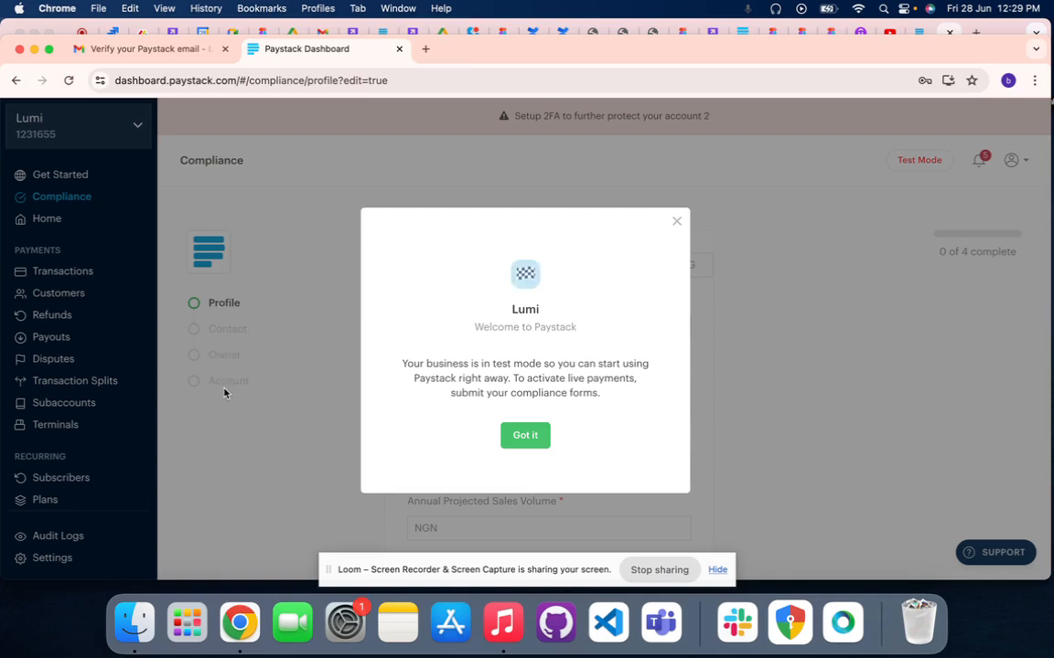
{"action": "left_click", "coordinate": [525, 434]}
Examine the required fields of the compliance profile form and the explanation of Test Mode
{"action": "scroll", "coordinate": [516, 343], "scroll_direction": "down", "scroll_amount": 5}
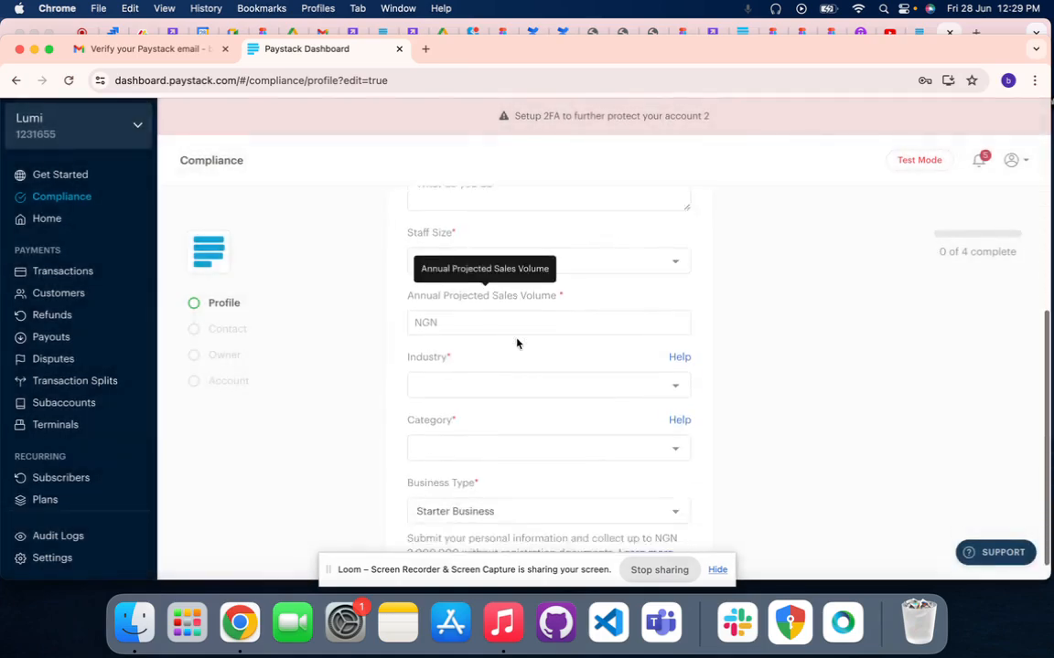
{"action": "scroll", "coordinate": [515, 343], "scroll_direction": "down", "scroll_amount": 2}
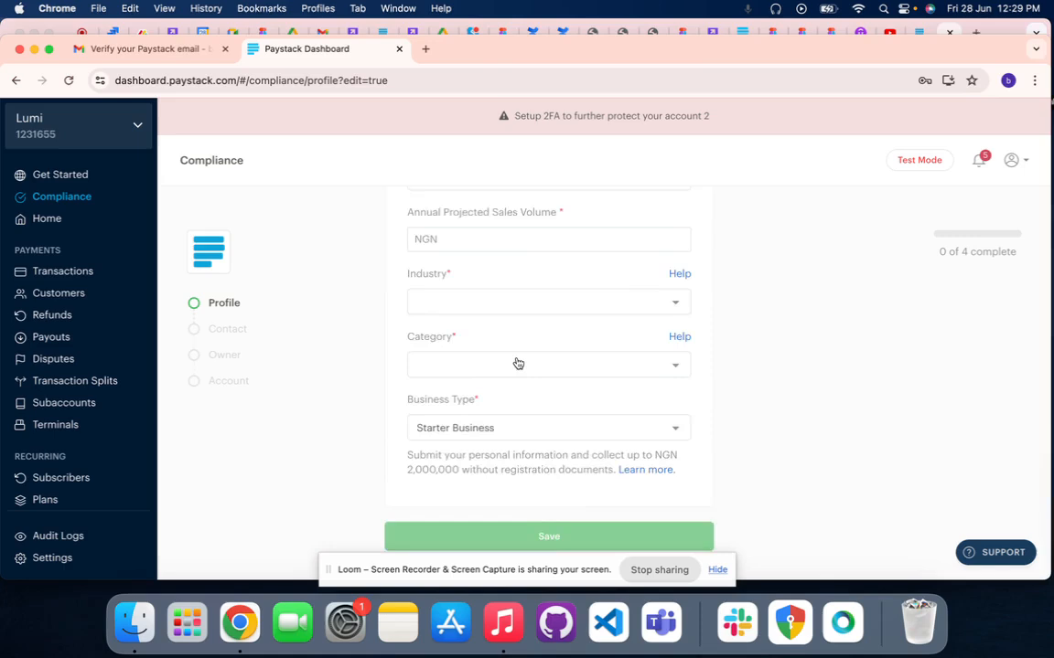
{"action": "scroll", "coordinate": [517, 362], "scroll_direction": "up", "scroll_amount": 5}
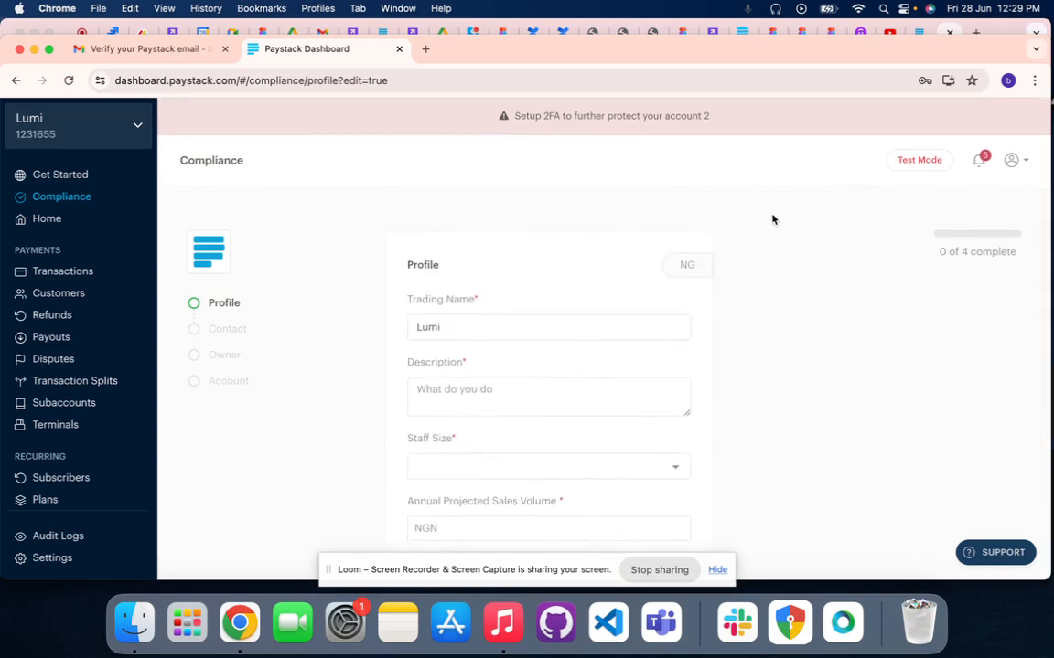
{"action": "mouse_move", "coordinate": [913, 163]}
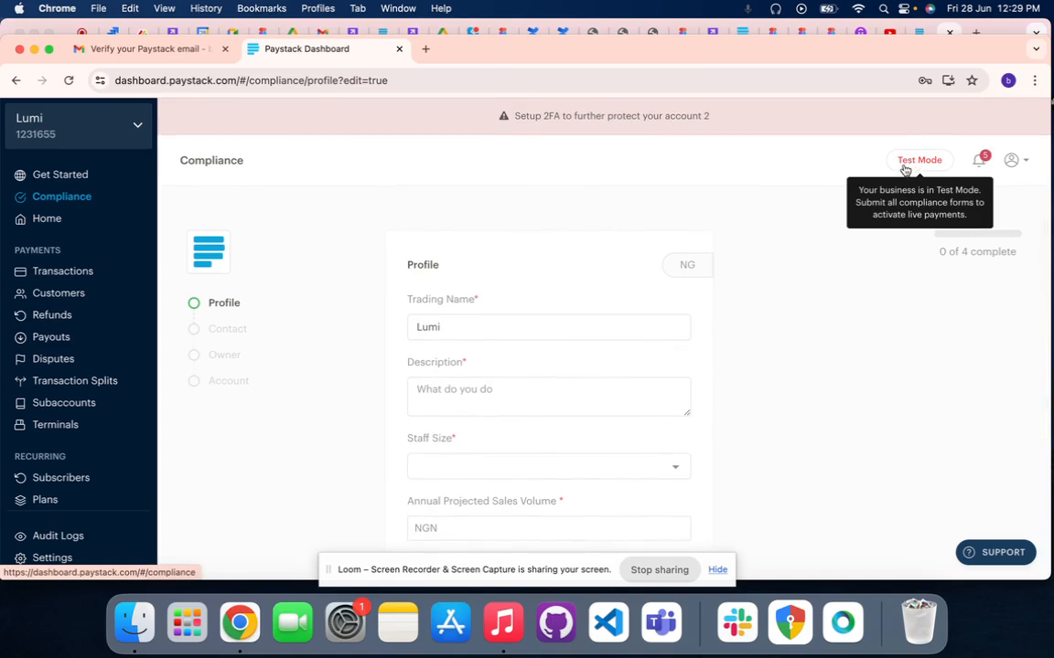
{"action": "scroll", "coordinate": [819, 252], "scroll_direction": "down", "scroll_amount": 1}
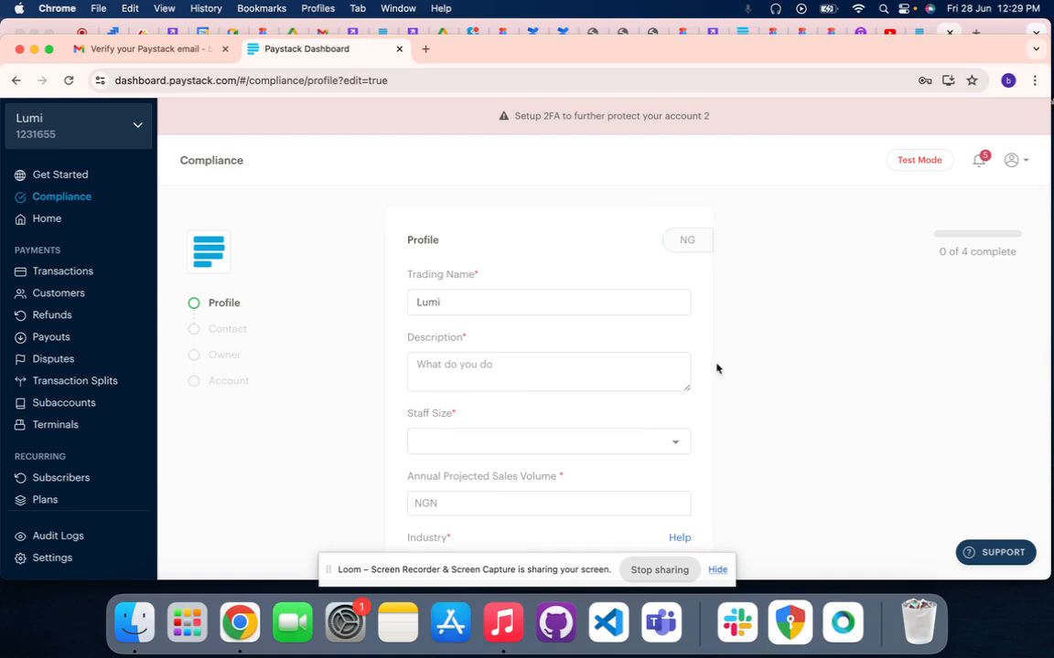
{"action": "scroll", "coordinate": [572, 371], "scroll_direction": "down", "scroll_amount": 3}
{"action": "scroll", "coordinate": [63, 395], "scroll_direction": "down", "scroll_amount": 1}
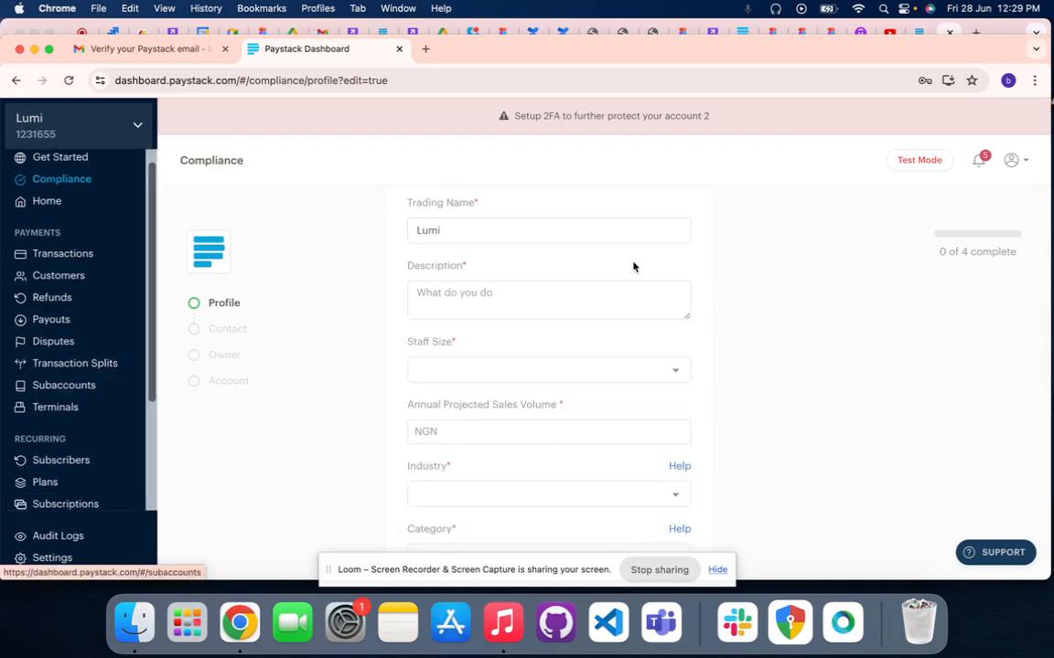
{"action": "scroll", "coordinate": [599, 345], "scroll_direction": "up", "scroll_amount": 4}
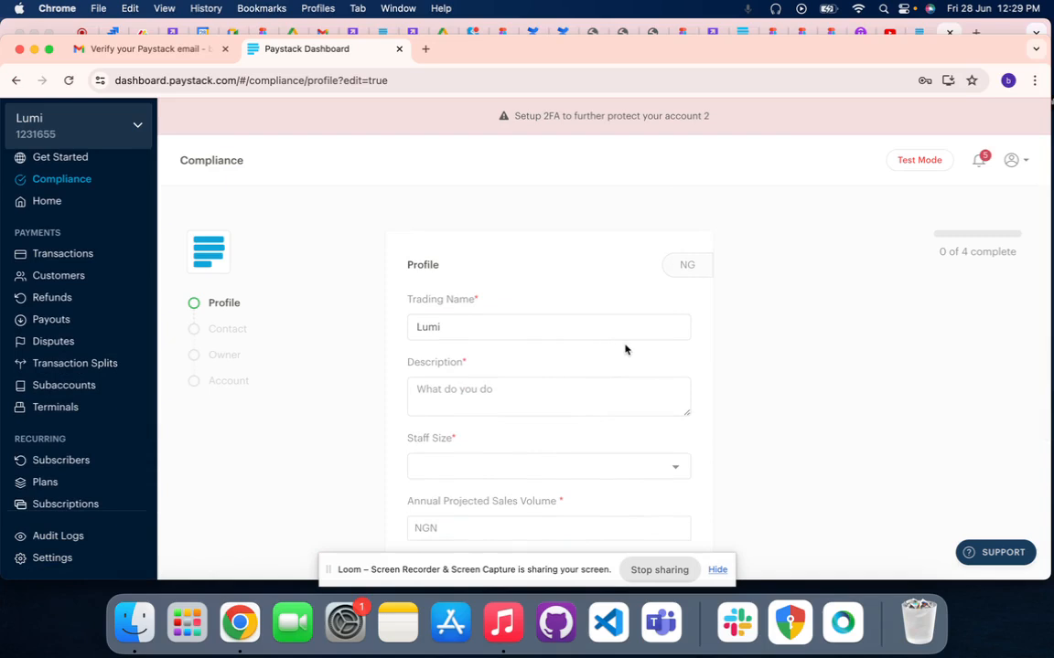
{"action": "scroll", "coordinate": [640, 292], "scroll_direction": "down", "scroll_amount": 5}
{"action": "scroll", "coordinate": [564, 322], "scroll_direction": "down", "scroll_amount": 1}
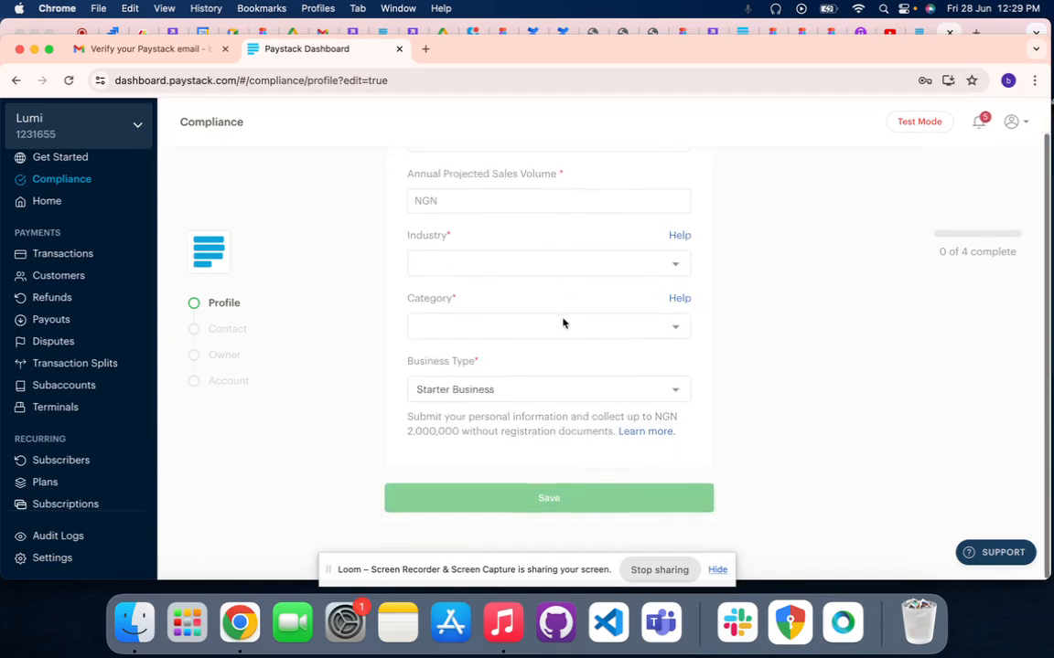
{"action": "scroll", "coordinate": [512, 327], "scroll_direction": "up", "scroll_amount": 1}
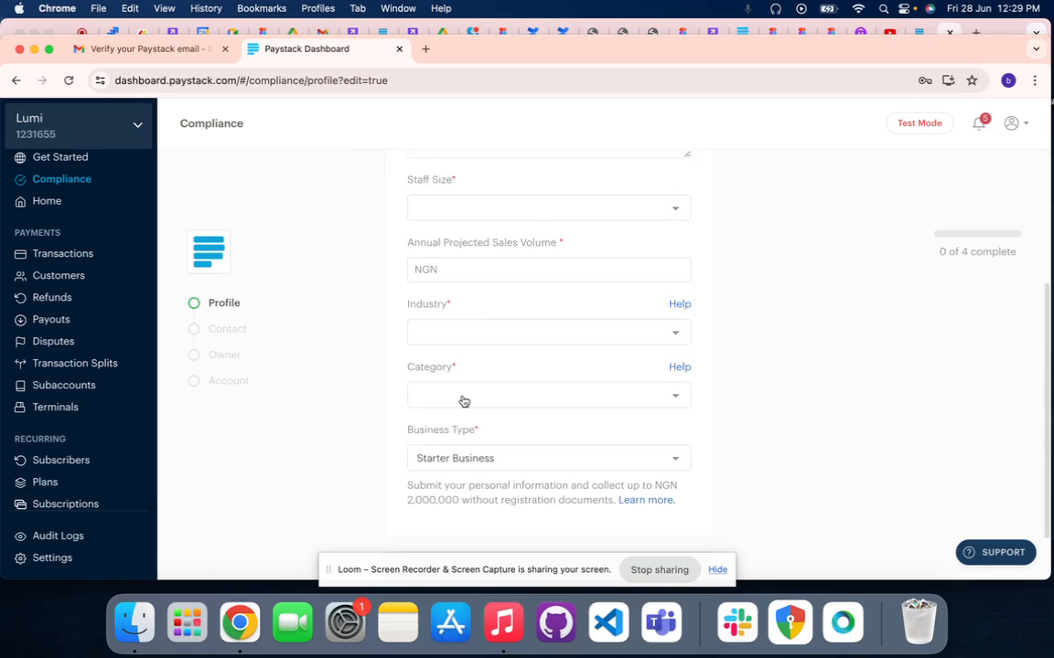
{"action": "scroll", "coordinate": [462, 403], "scroll_direction": "down", "scroll_amount": 1}
{"action": "scroll", "coordinate": [462, 402], "scroll_direction": "up", "scroll_amount": 4}
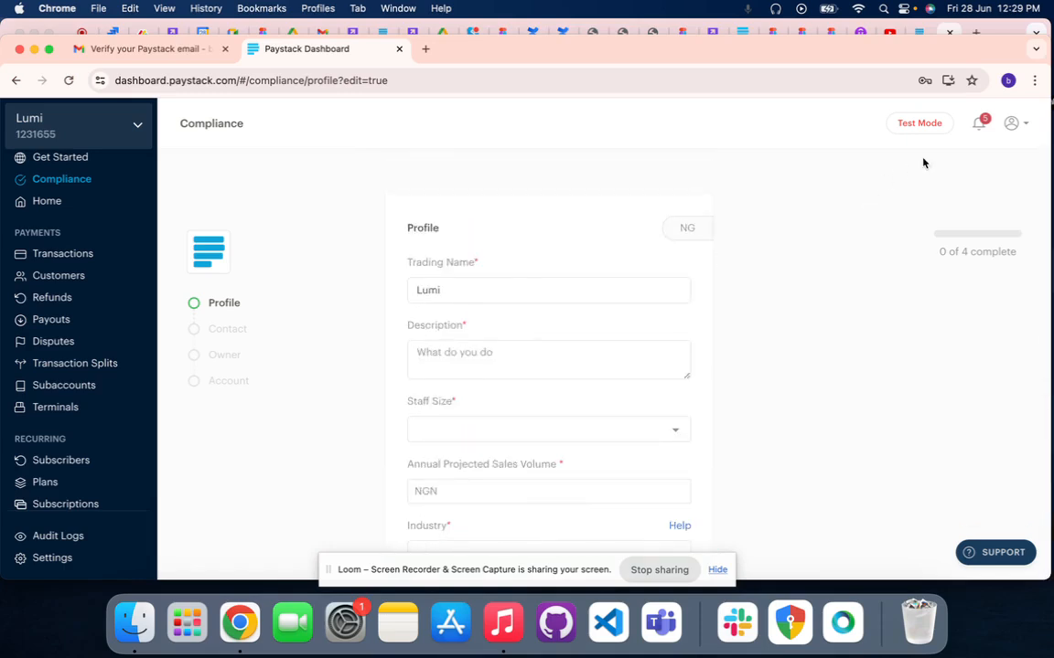
Enter "E-commerce" as the business description in the compliance profile
{"action": "left_click", "coordinate": [459, 359]}
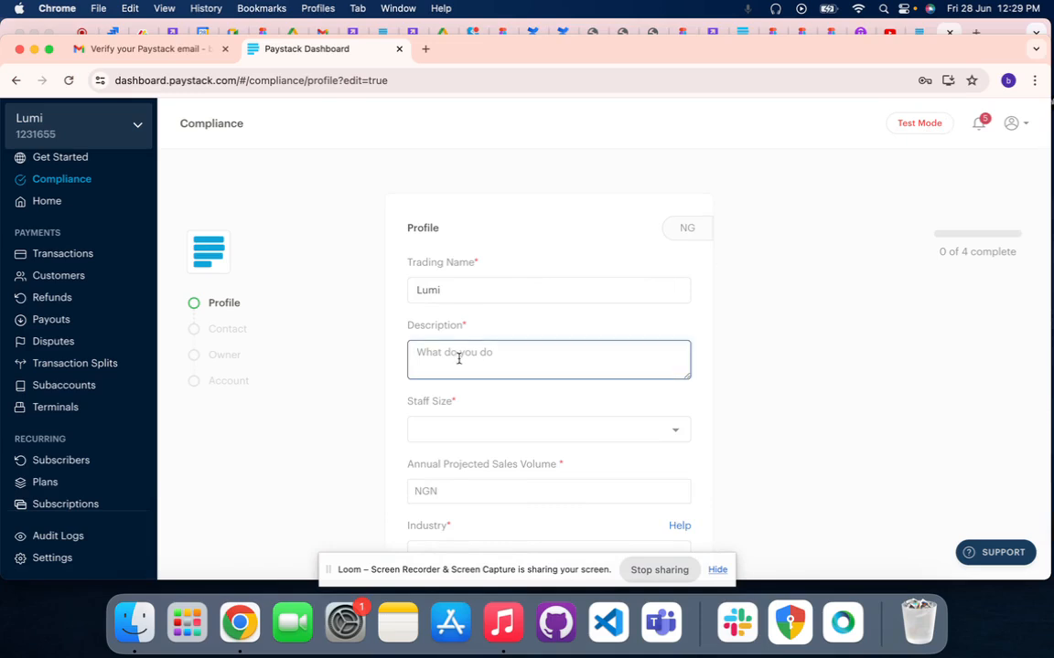
{"action": "scroll", "coordinate": [459, 359], "scroll_direction": "down", "scroll_amount": 3}
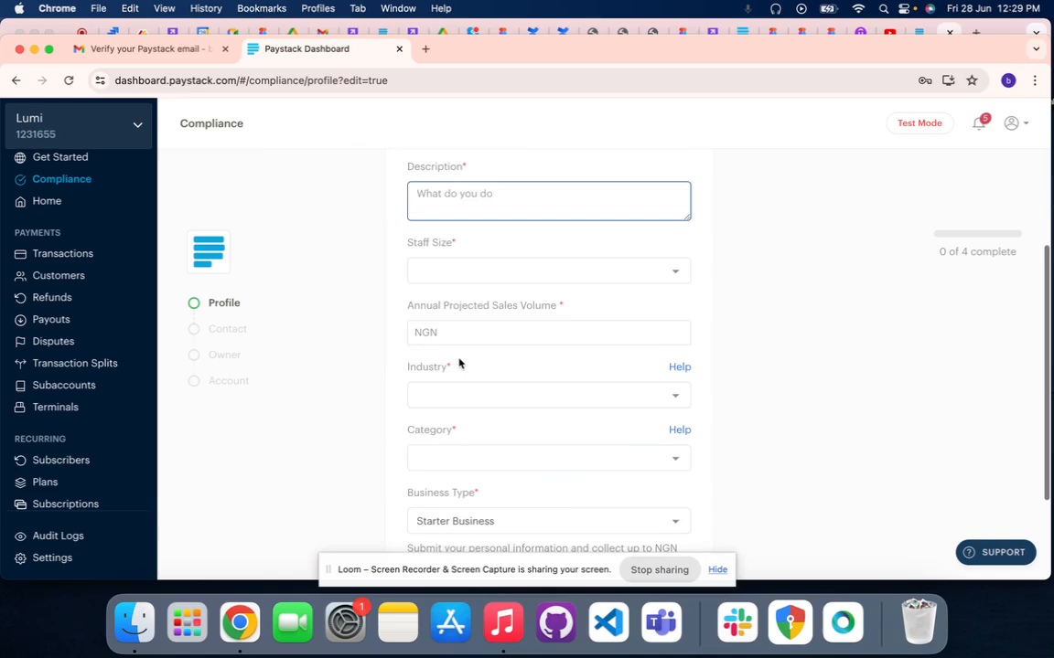
{"action": "scroll", "coordinate": [459, 361], "scroll_direction": "up", "scroll_amount": 3}
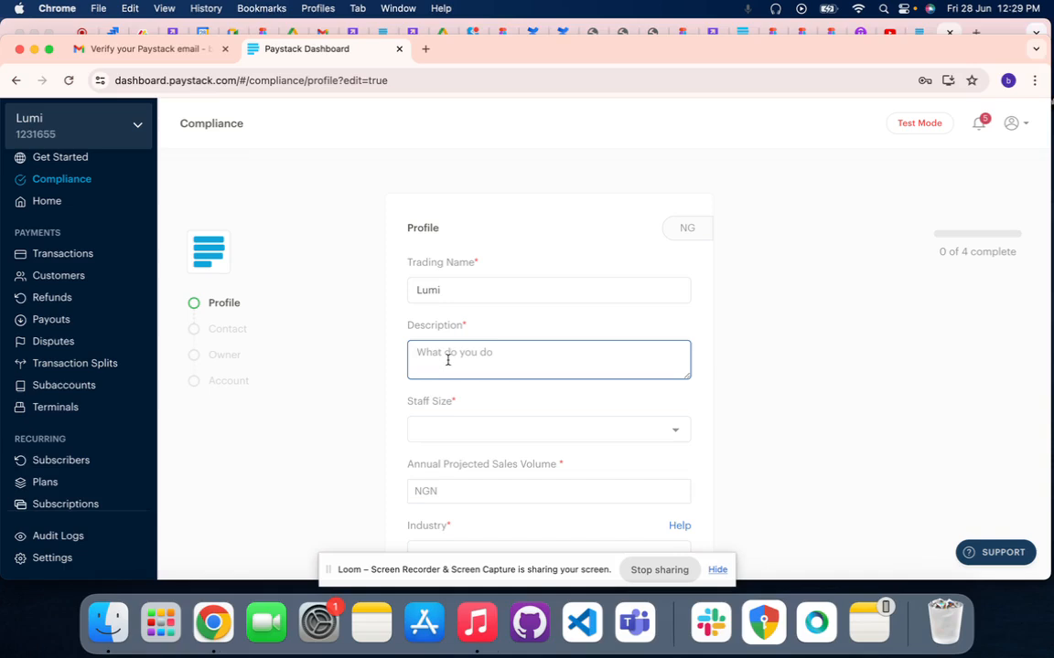
{"action": "type", "text": "E-commerce"}
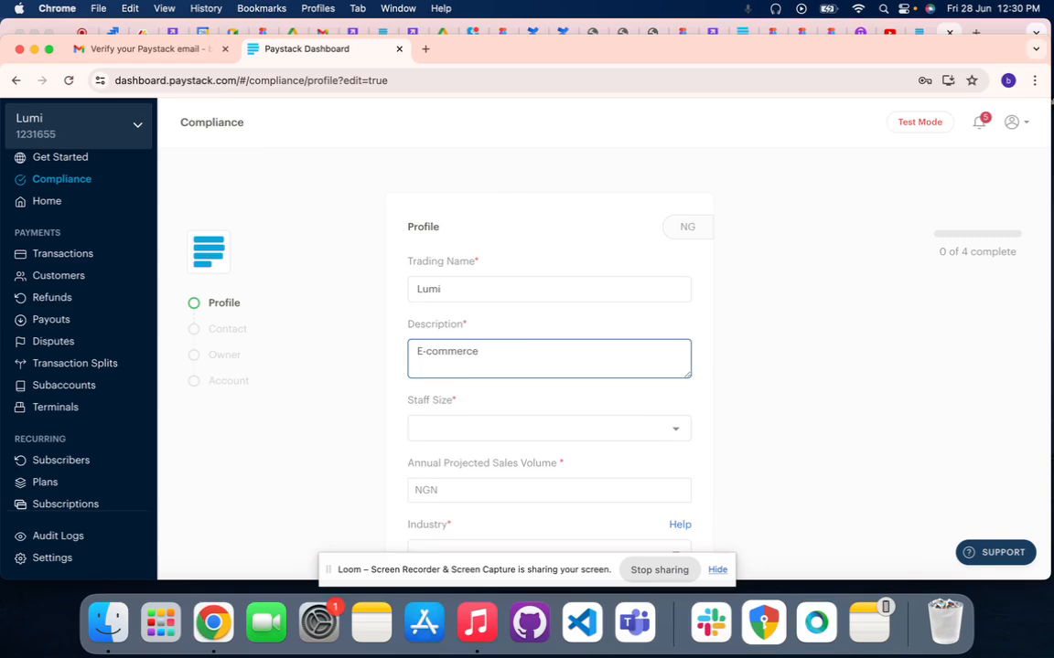
Set the staff size to 1 - 5 people and the annual projected sales volume to NGN 200,000 in the profile
{"action": "left_click", "coordinate": [428, 433]}
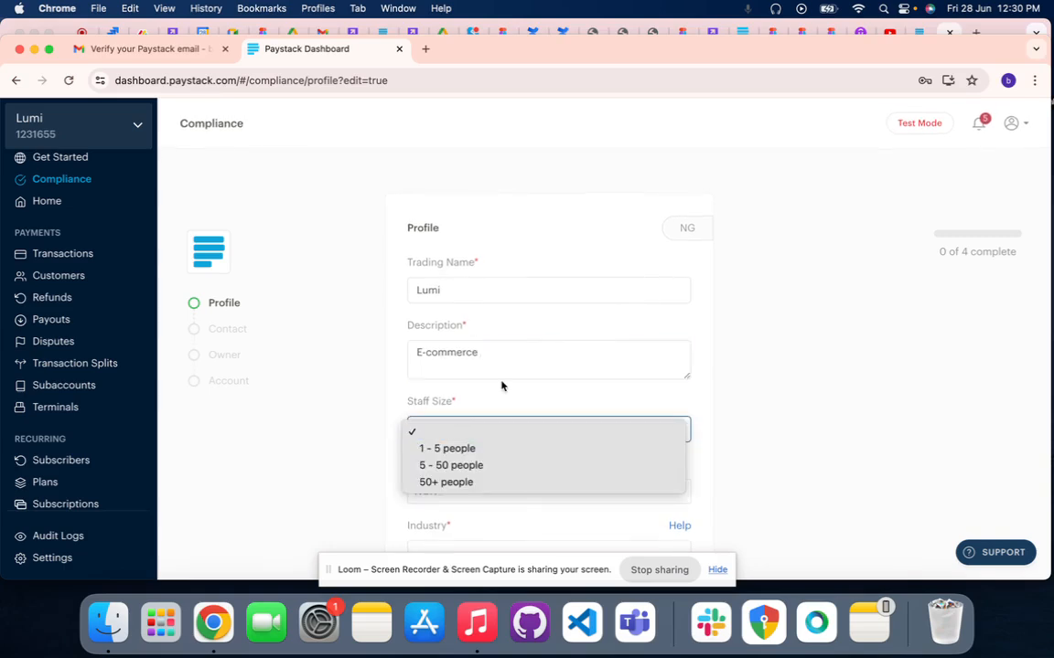
{"action": "left_click", "coordinate": [457, 448]}
{"action": "scroll", "coordinate": [617, 417], "scroll_direction": "down", "scroll_amount": 3}
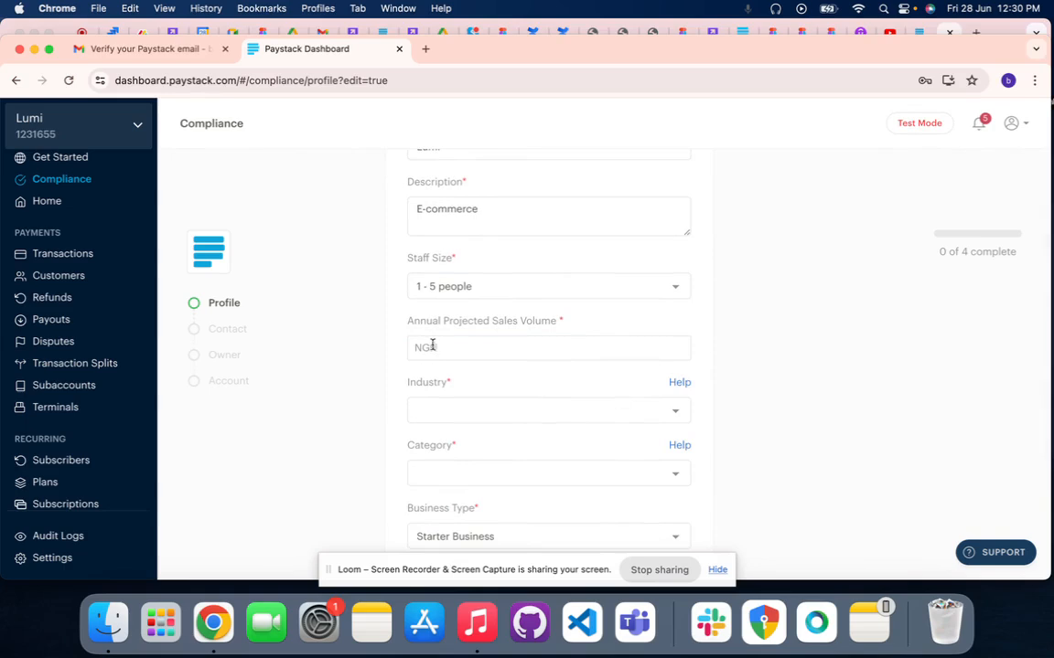
{"action": "left_click", "coordinate": [469, 346]}
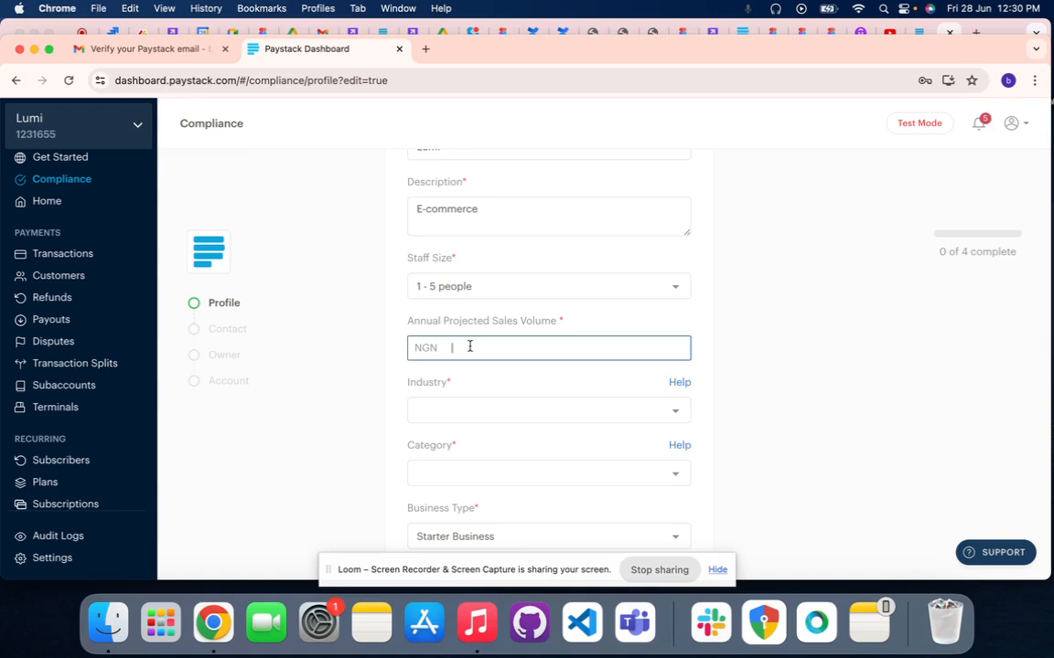
{"action": "type", "text": "2000000"}
Set the industry to Agriculture with the category Agricultural cooperatives, and save the compliance profile
{"action": "left_click", "coordinate": [435, 410]}
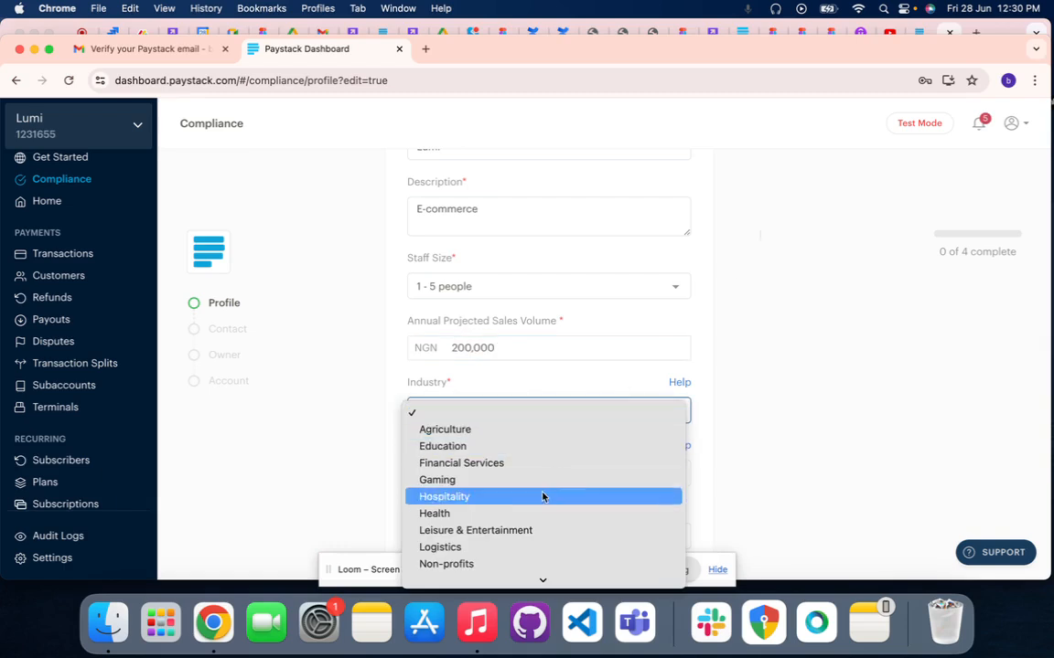
{"action": "scroll", "coordinate": [542, 497], "scroll_direction": "down", "scroll_amount": 3}
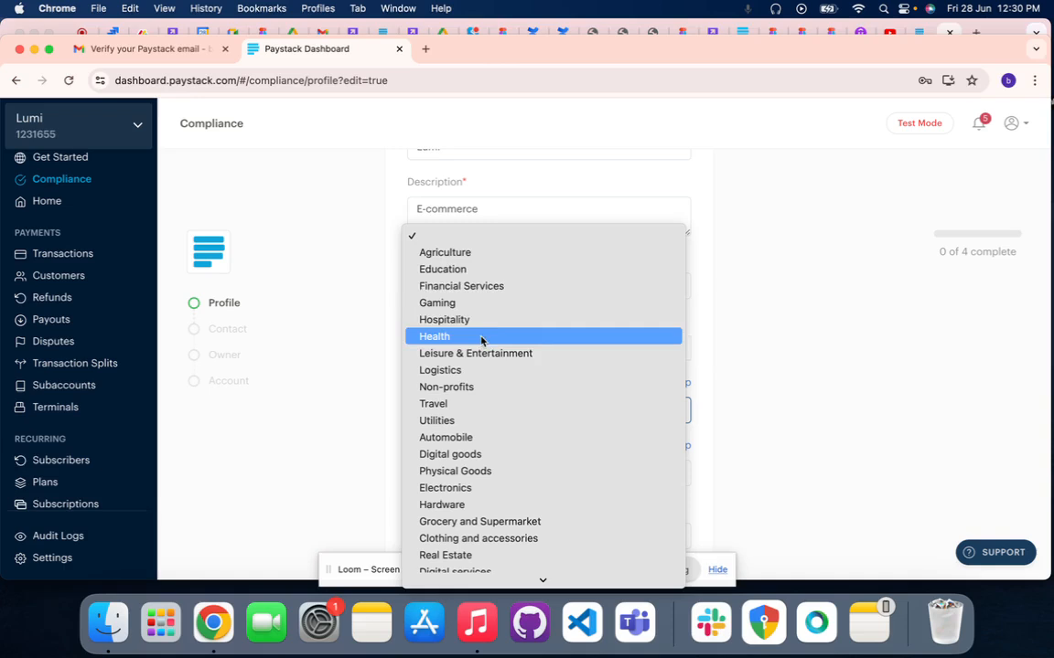
{"action": "left_click", "coordinate": [504, 260]}
{"action": "scroll", "coordinate": [485, 366], "scroll_direction": "down", "scroll_amount": 3}
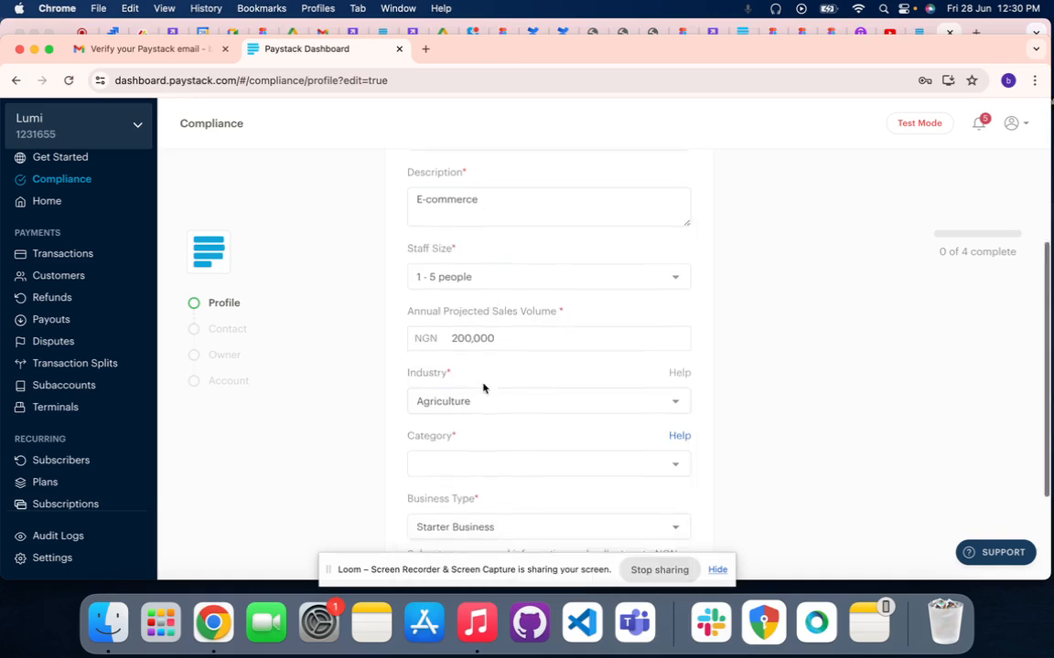
{"action": "left_click", "coordinate": [468, 376]}
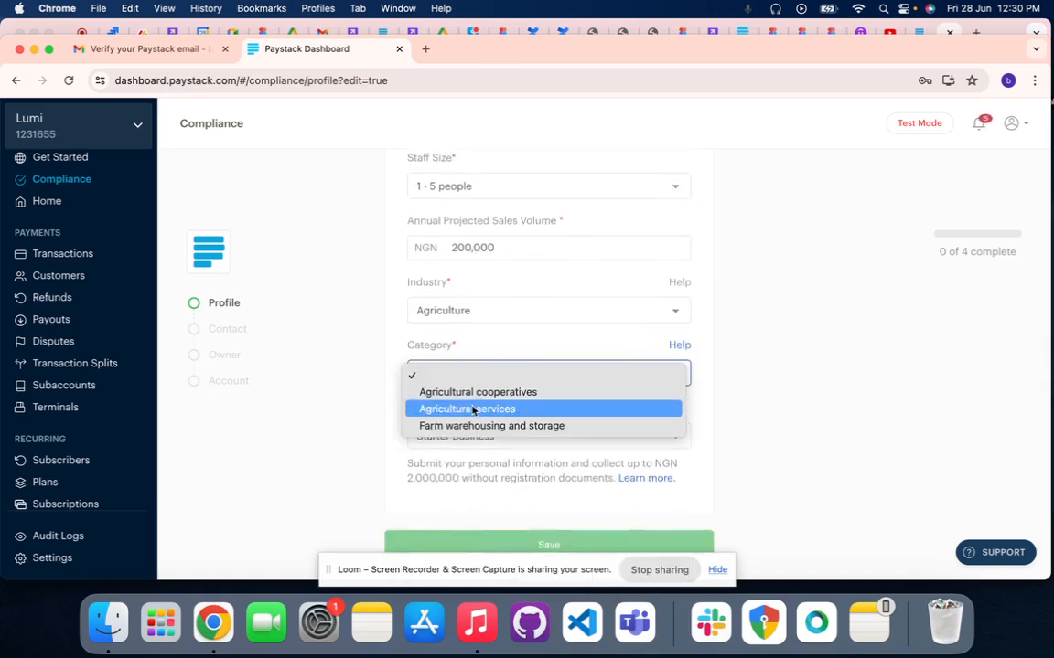
{"action": "left_click", "coordinate": [470, 391]}
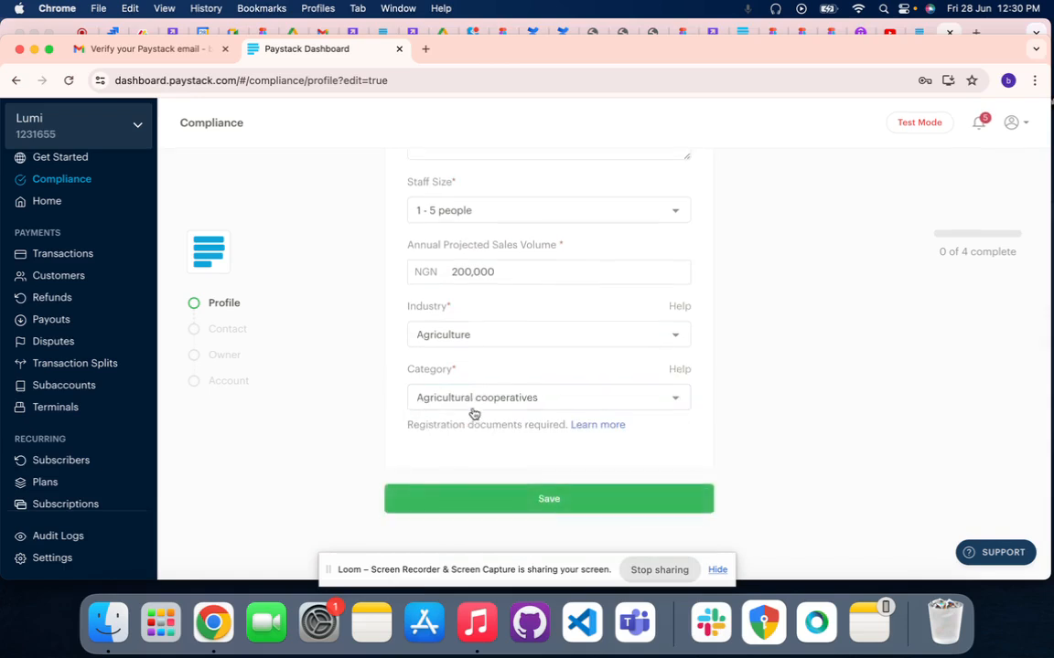
{"action": "left_click", "coordinate": [483, 498]}
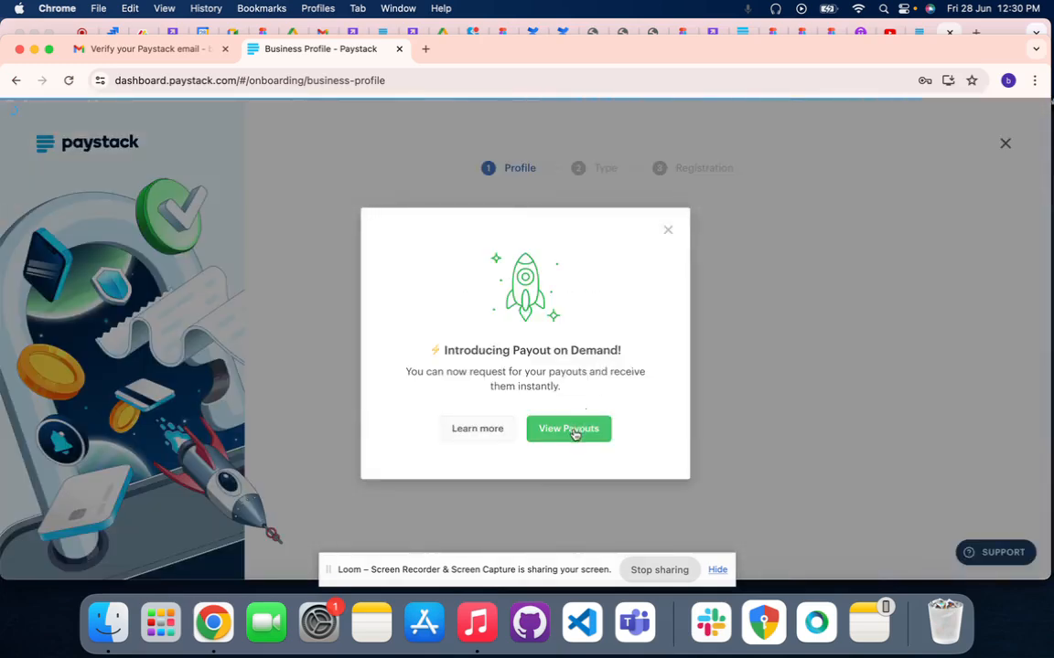
Dismiss the Payout on Demand announcement, then submit the legal business name with Nigeria as the business country
{"action": "left_click", "coordinate": [668, 232]}
{"action": "left_click", "coordinate": [517, 326]}
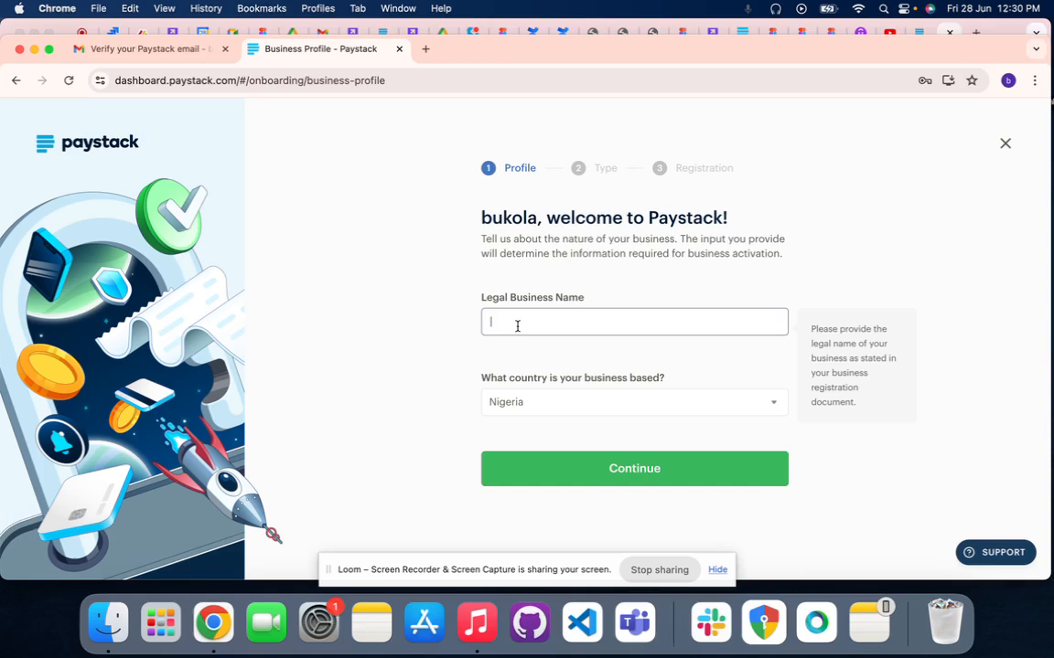
{"action": "scroll", "coordinate": [516, 326], "scroll_direction": "down", "scroll_amount": 1}
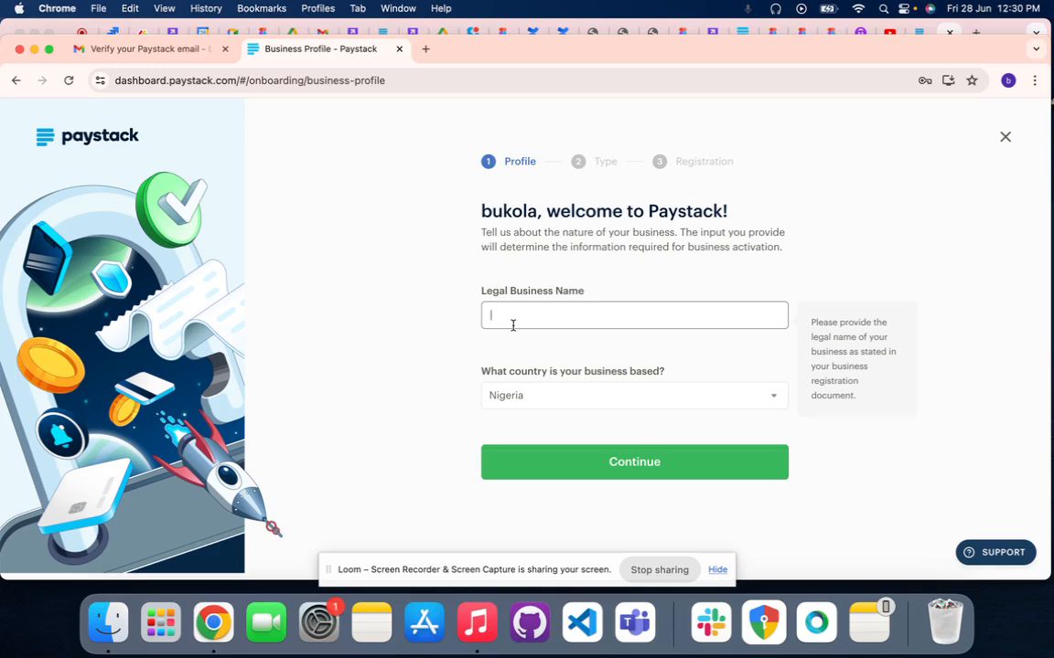
{"action": "type", "text": "bukola"}
{"action": "left_click", "coordinate": [519, 398]}
{"action": "left_click", "coordinate": [520, 398]}
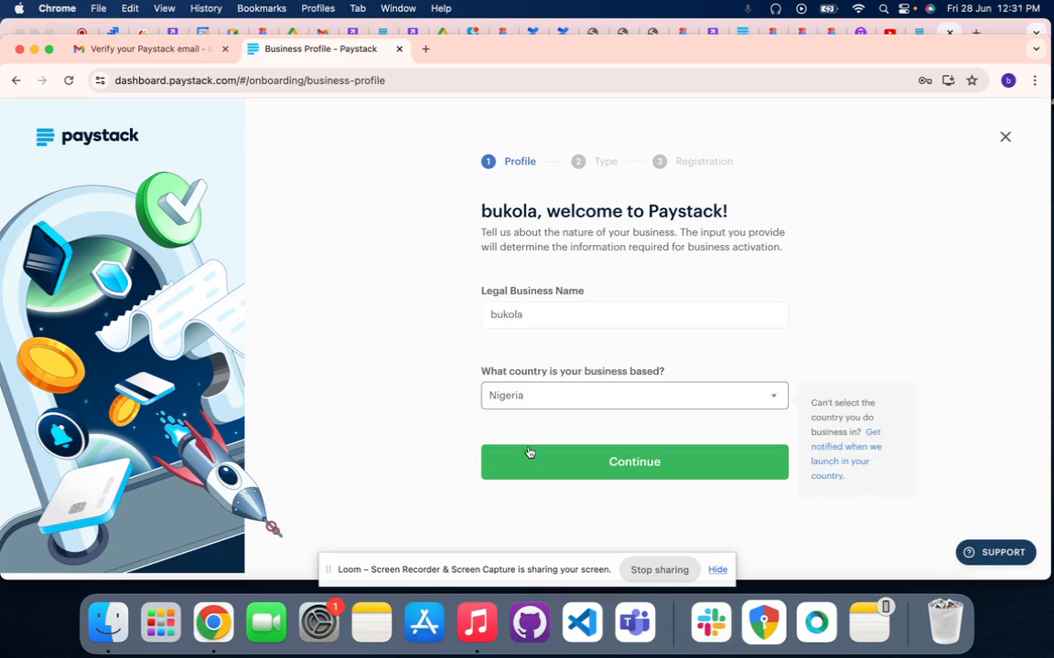
{"action": "left_click", "coordinate": [528, 466]}
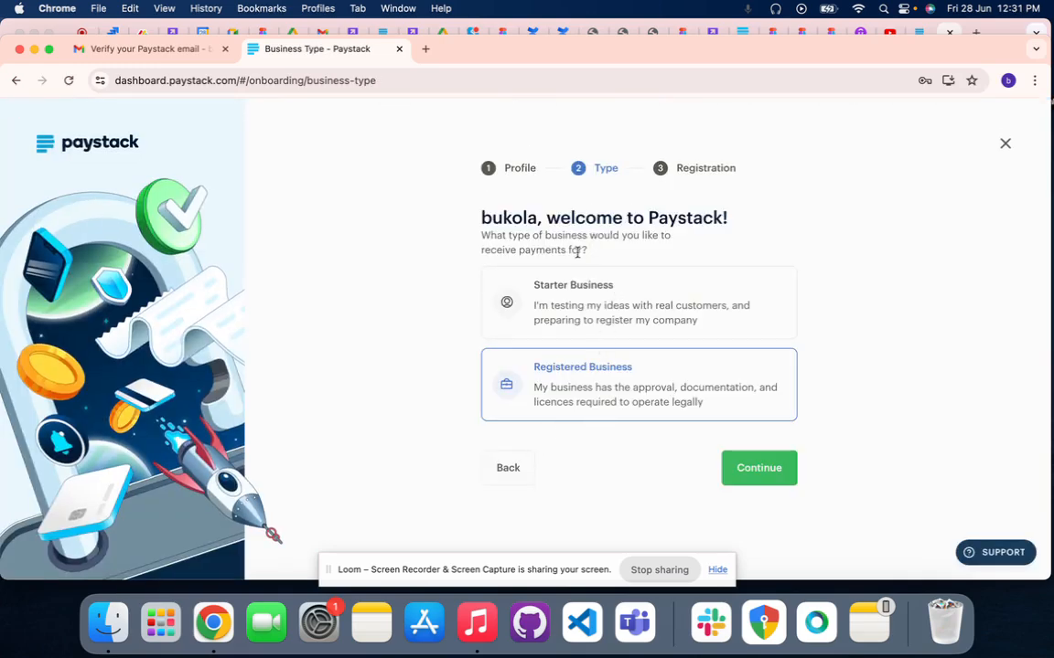
Choose Starter Business as the type of business receiving payments and continue the onboarding
{"action": "left_click", "coordinate": [620, 318]}
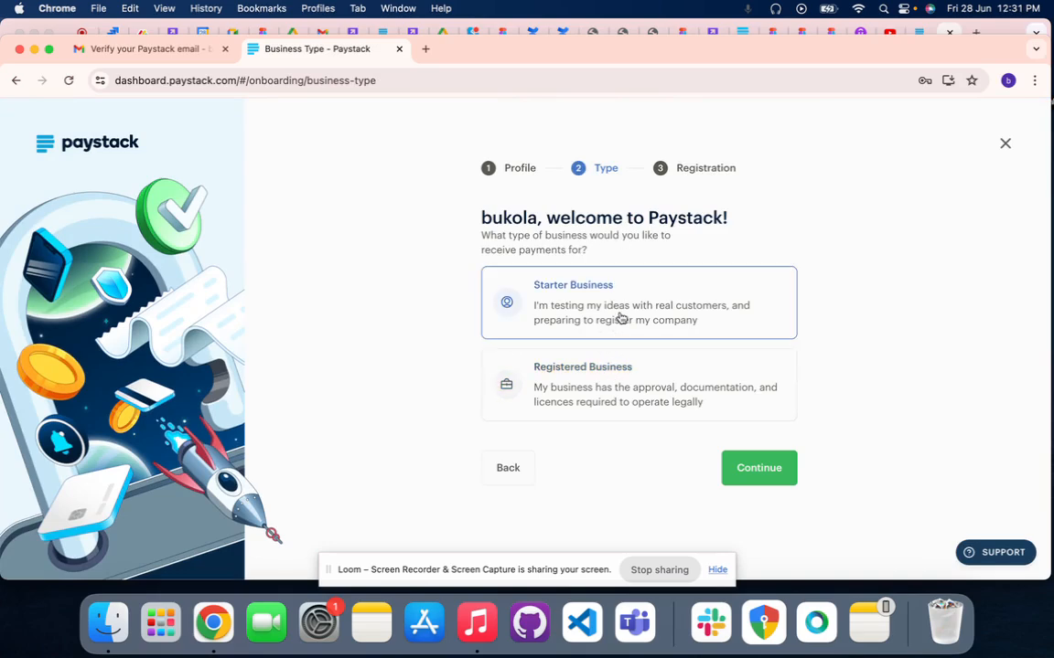
{"action": "scroll", "coordinate": [620, 318], "scroll_direction": "down", "scroll_amount": 1}
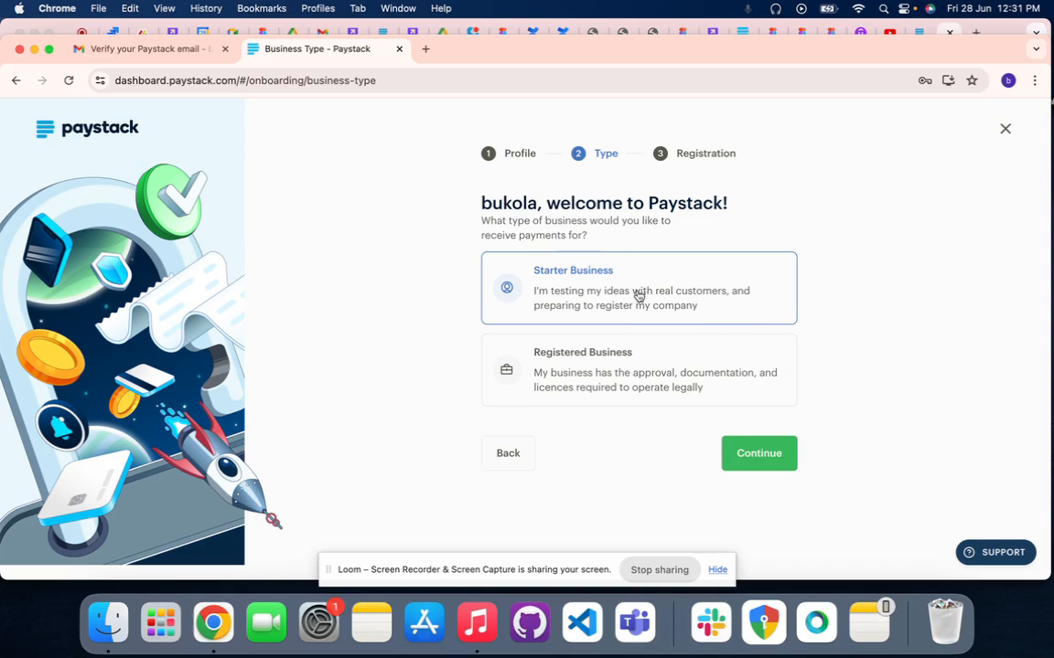
{"action": "left_click", "coordinate": [745, 453]}
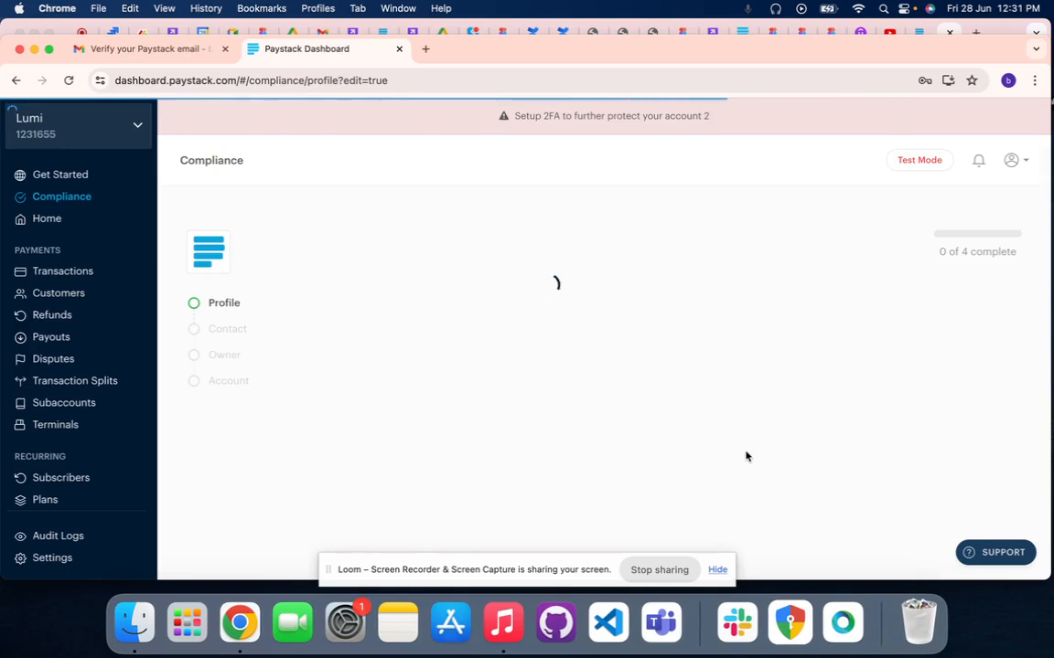
Set the industry to Agriculture and the category to Agricultural services, and save the profile as a Starter Business
{"action": "scroll", "coordinate": [567, 497], "scroll_direction": "down", "scroll_amount": 5}
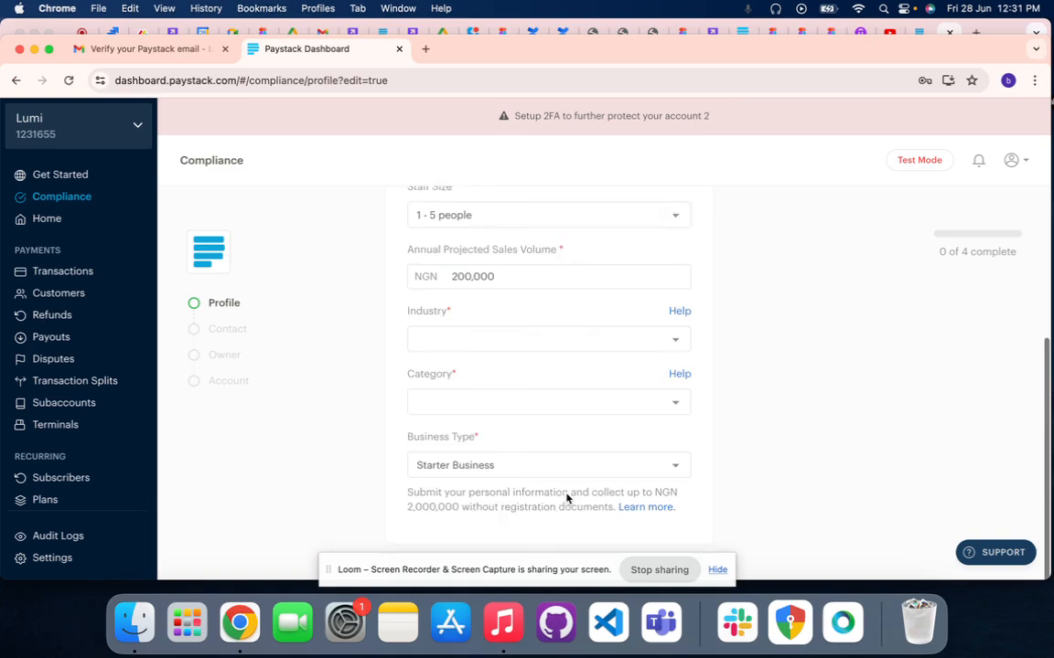
{"action": "scroll", "coordinate": [488, 341], "scroll_direction": "down", "scroll_amount": 2}
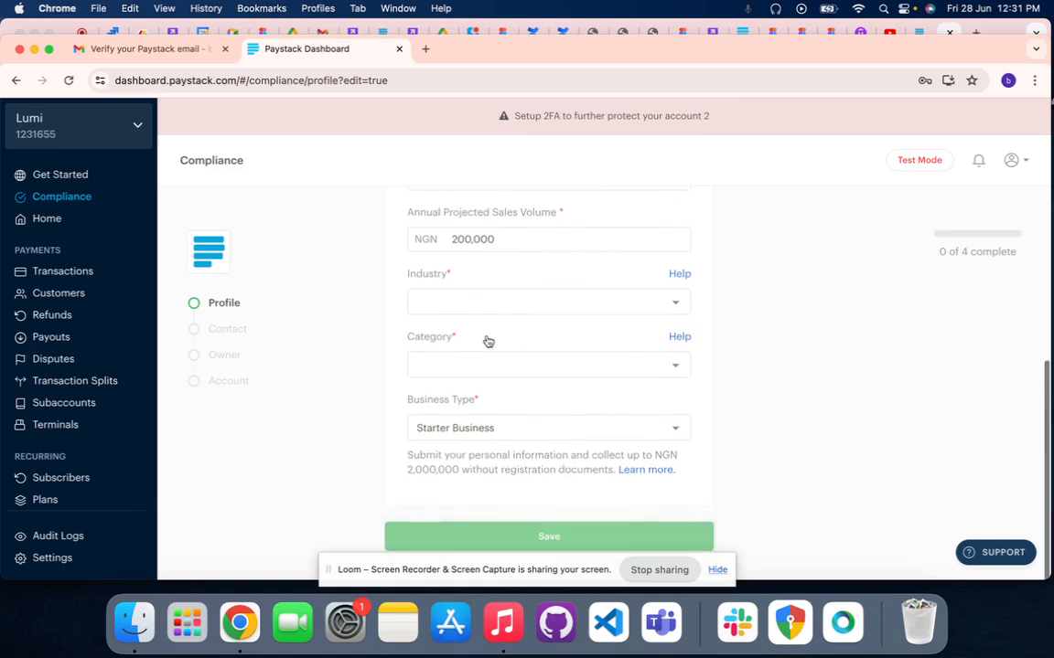
{"action": "left_click", "coordinate": [470, 332]}
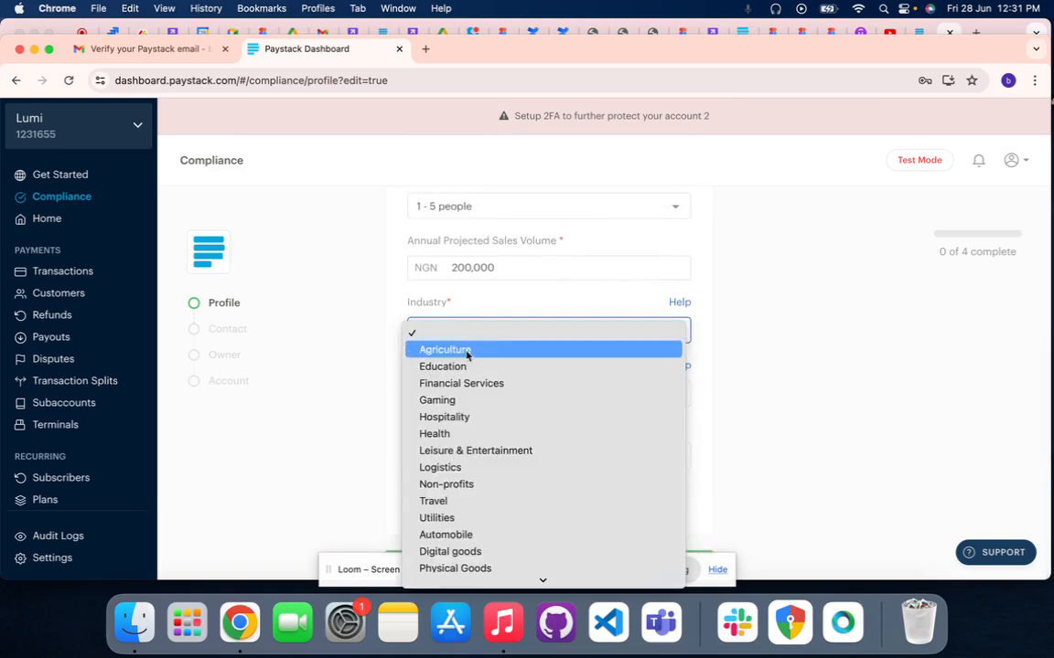
{"action": "left_click", "coordinate": [467, 353]}
{"action": "left_click", "coordinate": [476, 396]}
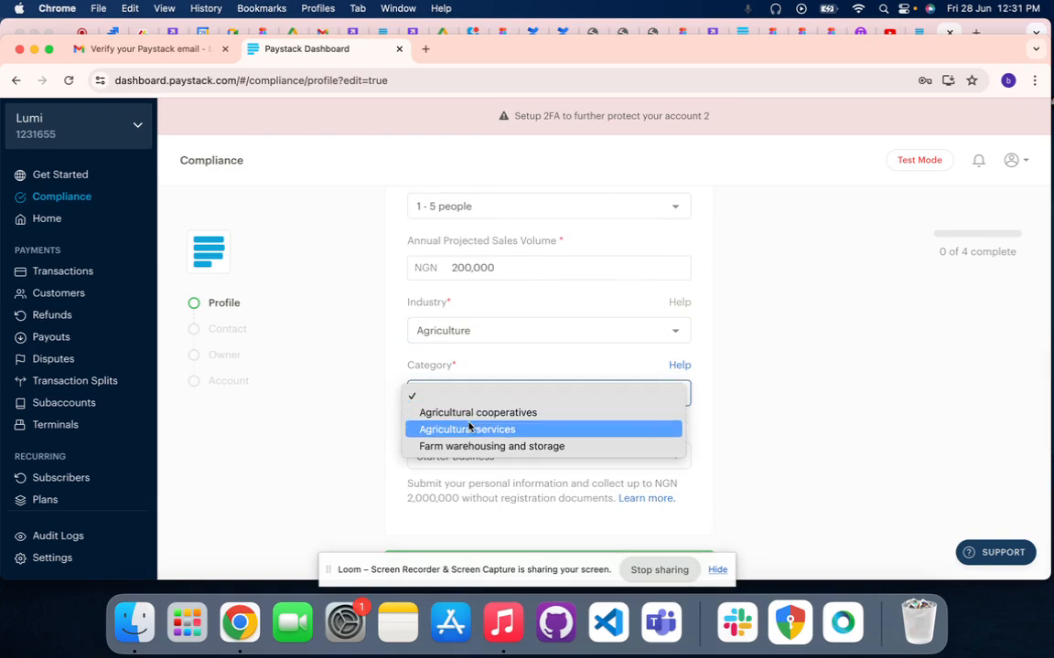
{"action": "left_click", "coordinate": [469, 429]}
{"action": "scroll", "coordinate": [470, 424], "scroll_direction": "down", "scroll_amount": 1}
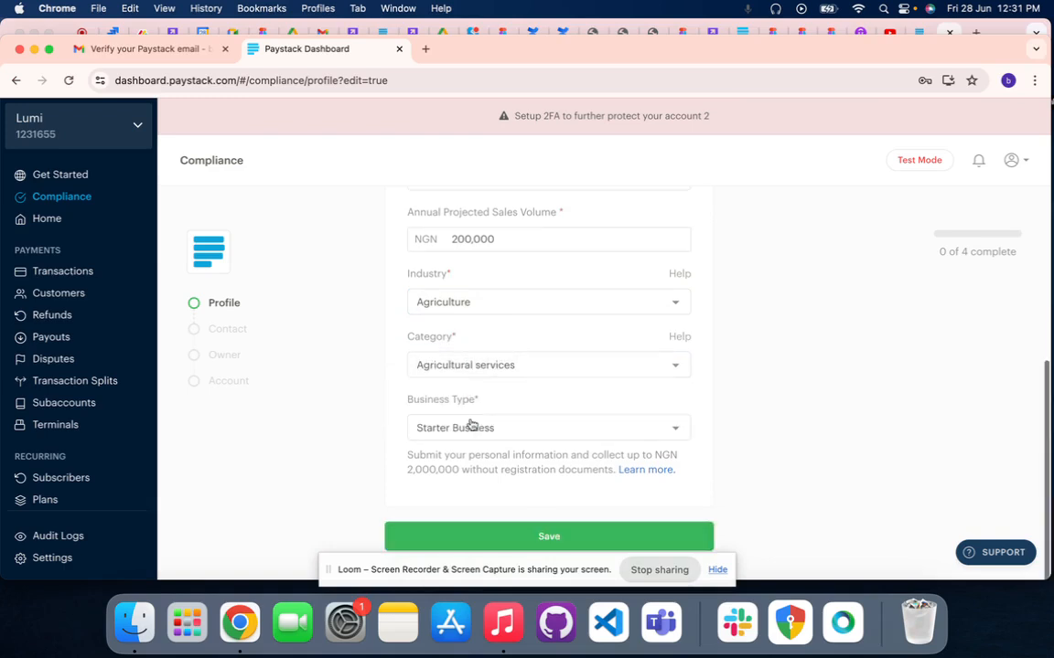
{"action": "left_click", "coordinate": [471, 537]}
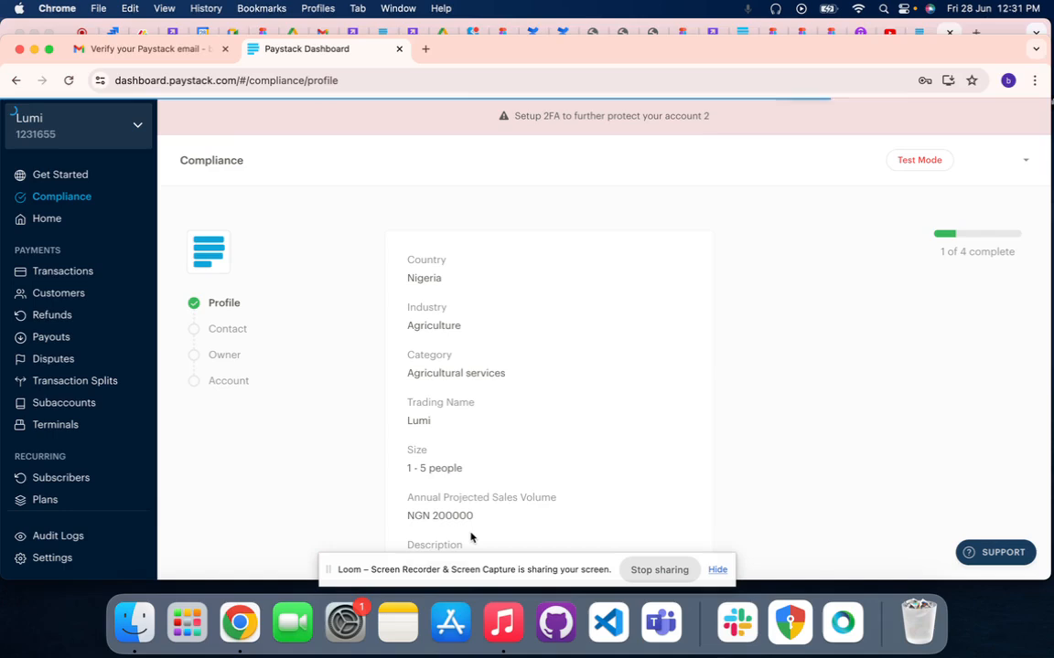
Review the saved compliance profile summary, from country and industry down to description and business type
{"action": "scroll", "coordinate": [501, 523], "scroll_direction": "down", "scroll_amount": 4}
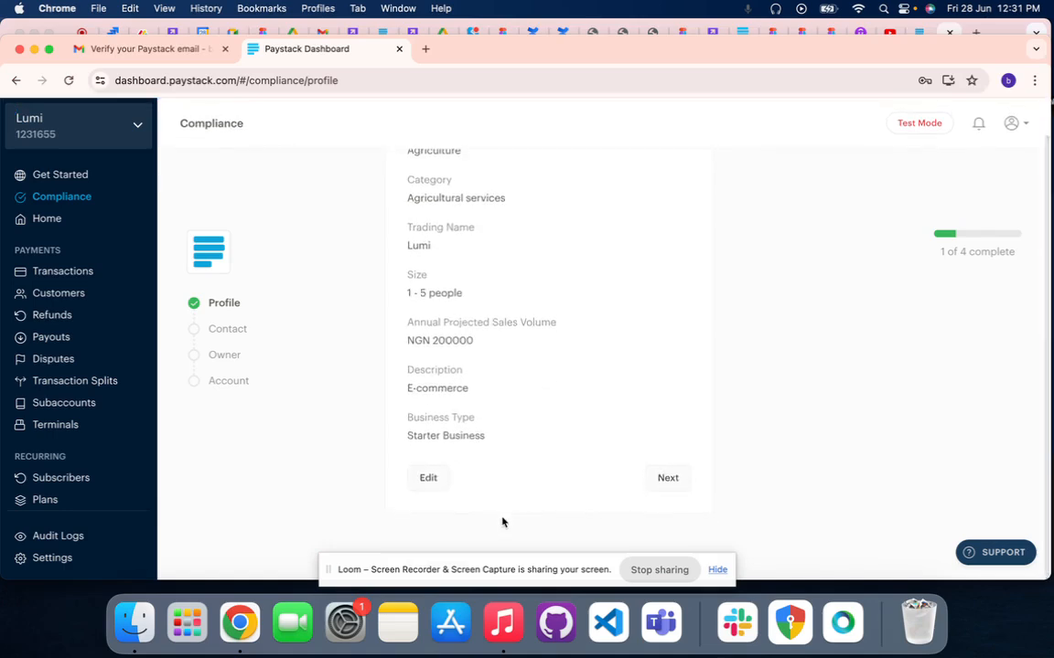
{"action": "scroll", "coordinate": [501, 523], "scroll_direction": "up", "scroll_amount": 3}
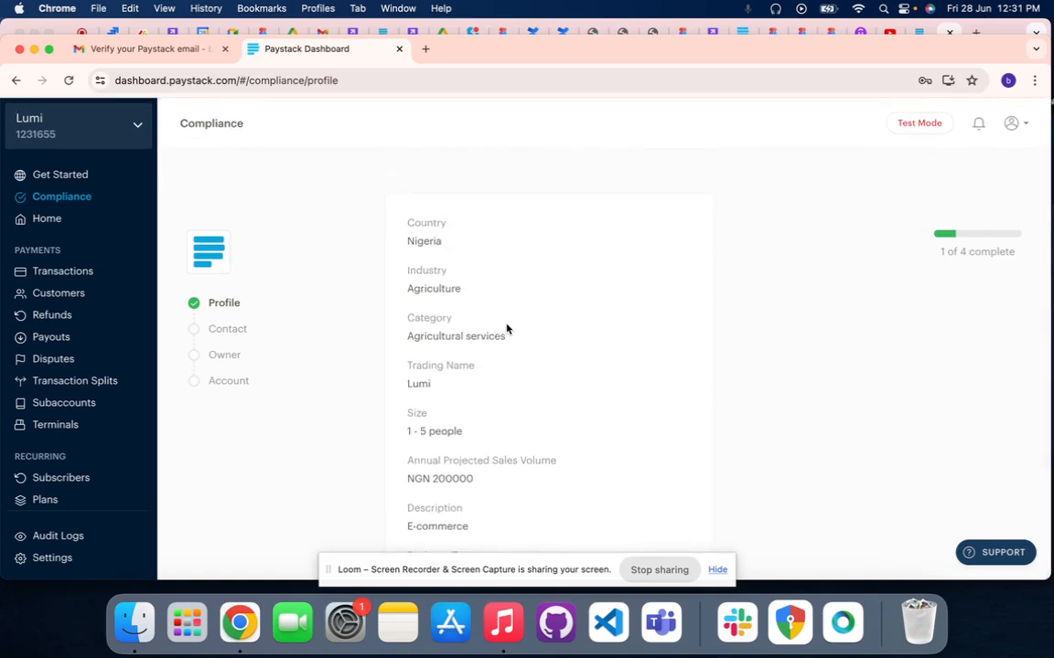
{"action": "scroll", "coordinate": [507, 329], "scroll_direction": "down", "scroll_amount": 3}
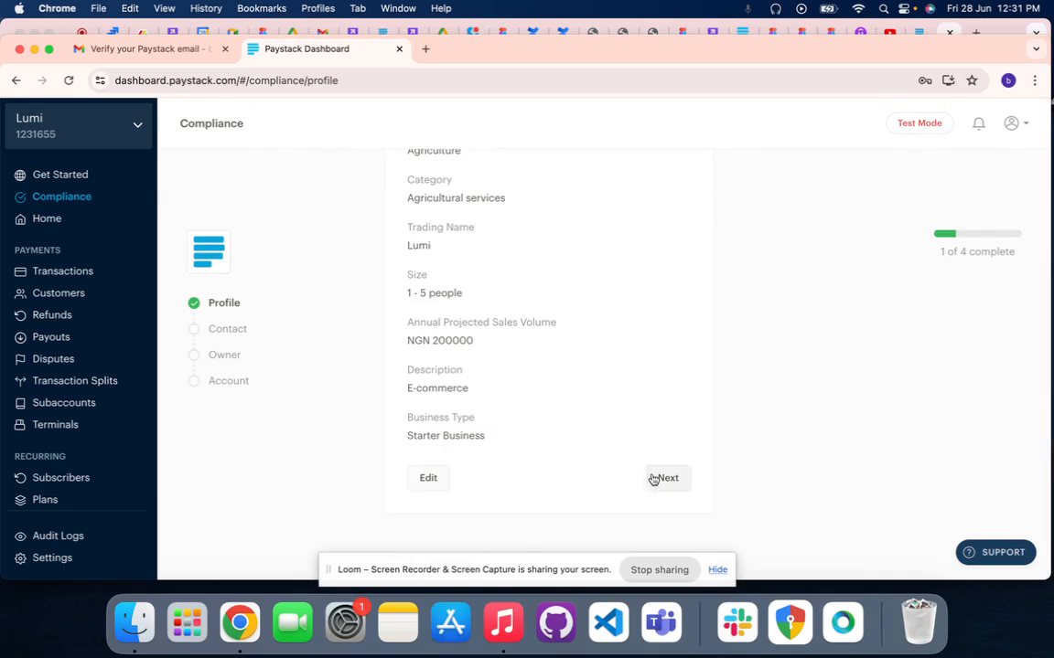
{"action": "scroll", "coordinate": [562, 369], "scroll_direction": "up", "scroll_amount": 3}
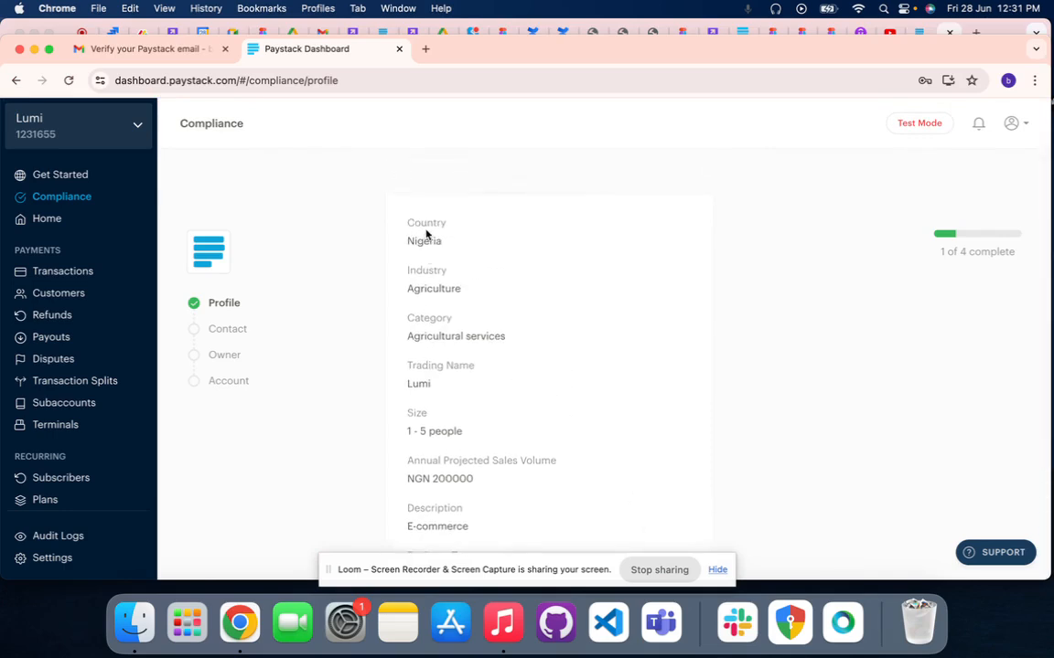
{"action": "scroll", "coordinate": [449, 453], "scroll_direction": "down", "scroll_amount": 3}
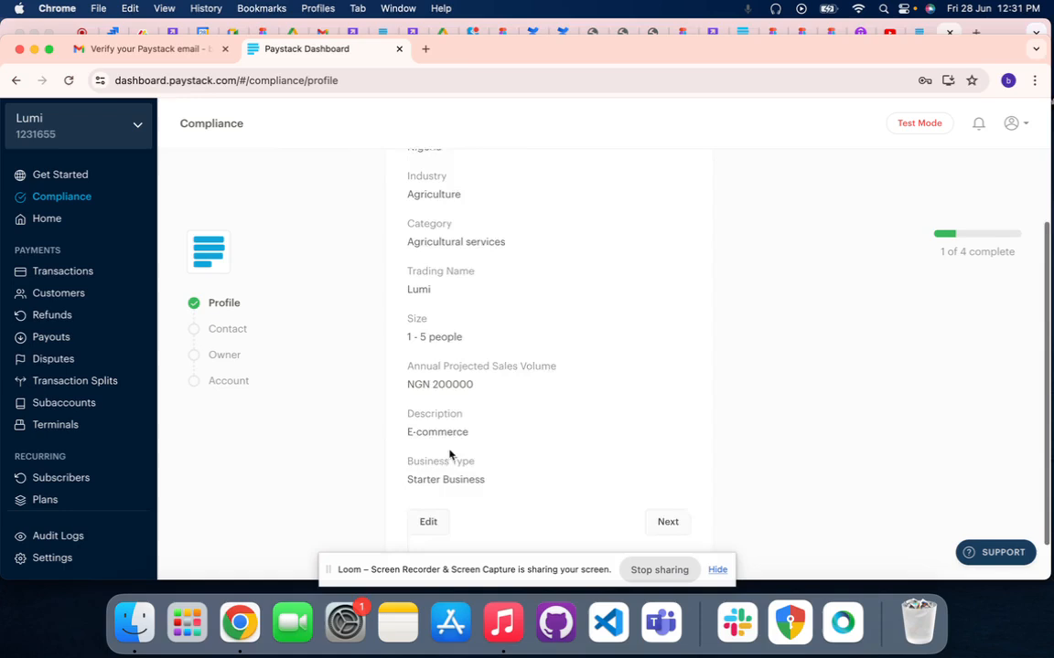
{"action": "scroll", "coordinate": [449, 454], "scroll_direction": "down", "scroll_amount": 1}
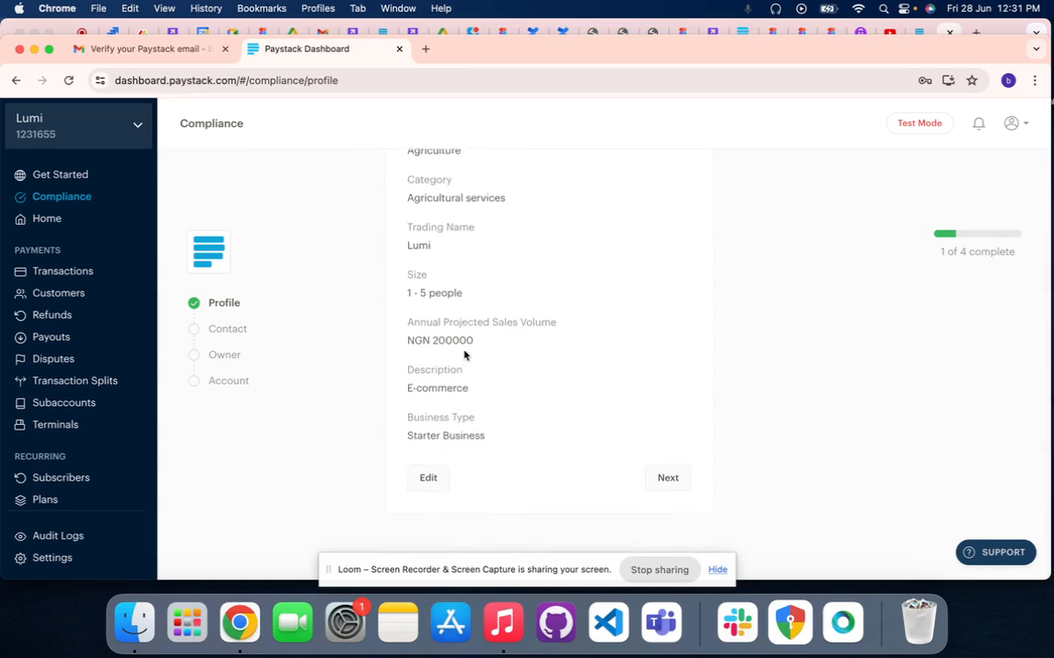
{"action": "scroll", "coordinate": [544, 249], "scroll_direction": "up", "scroll_amount": 2}
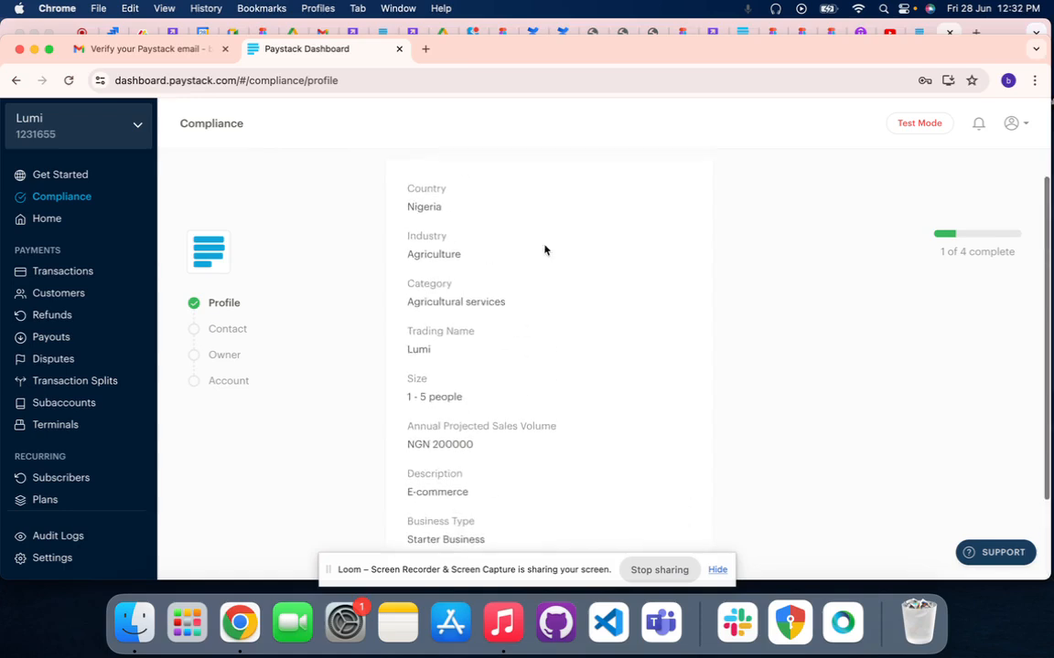
{"action": "scroll", "coordinate": [505, 348], "scroll_direction": "down", "scroll_amount": 2}
{"action": "scroll", "coordinate": [506, 347], "scroll_direction": "down", "scroll_amount": 1}
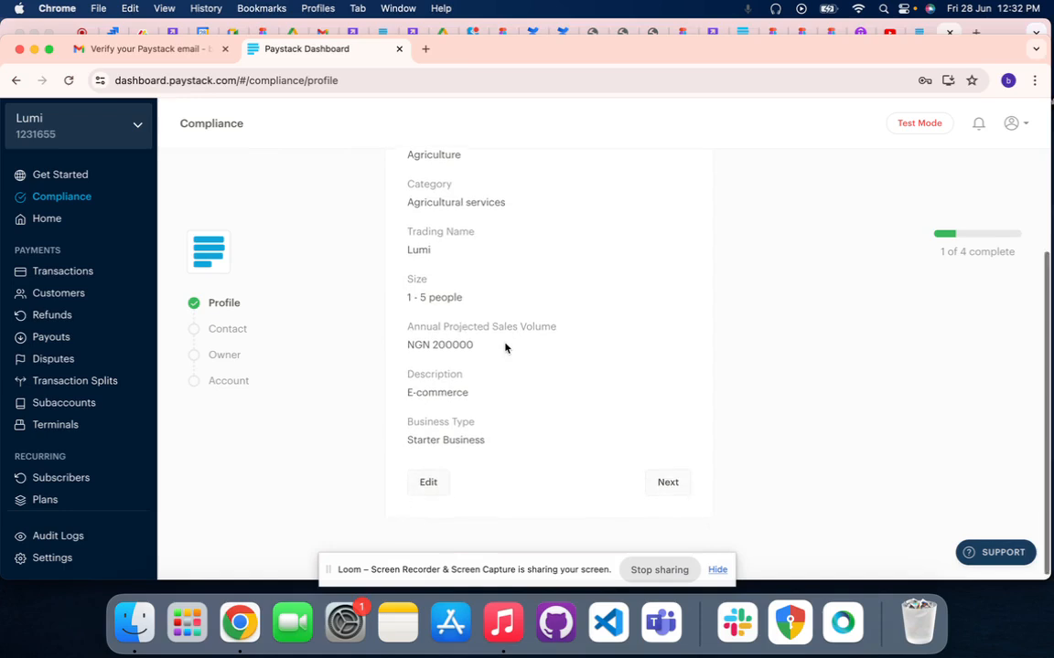
Continue from the profile summary to the contact compliance form and check the explanation of Test Mode
{"action": "left_click", "coordinate": [667, 485]}
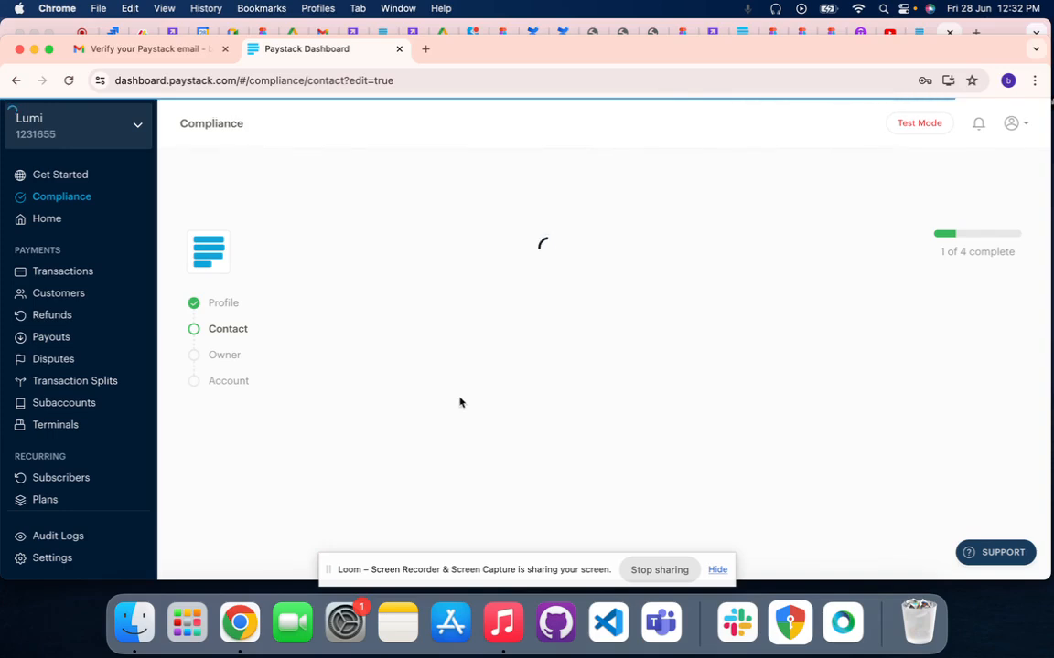
{"action": "scroll", "coordinate": [496, 402], "scroll_direction": "down", "scroll_amount": 3}
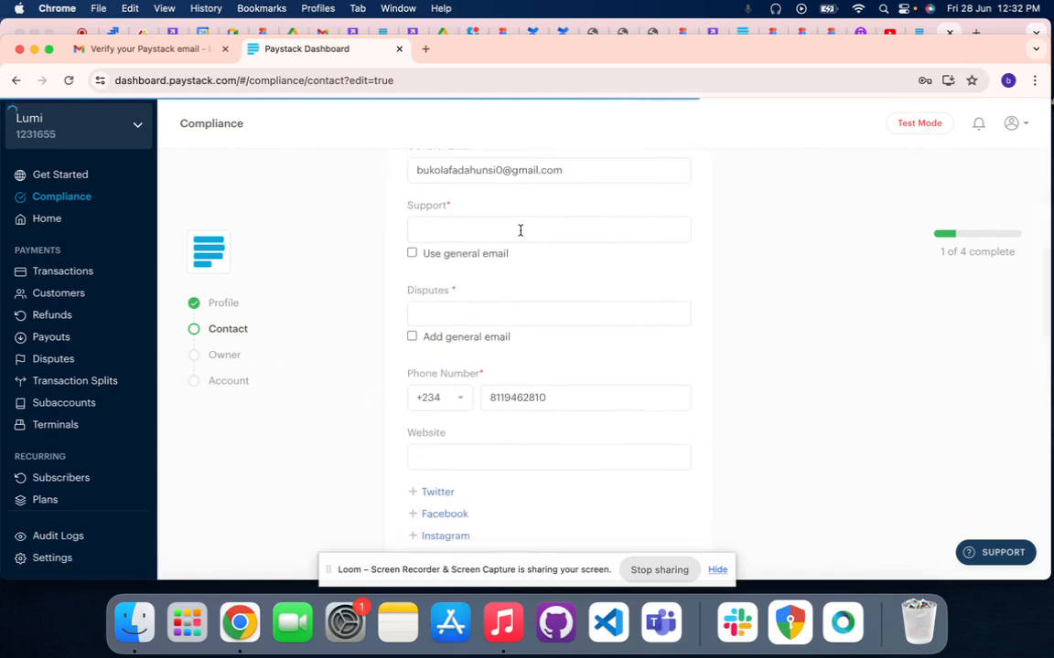
{"action": "scroll", "coordinate": [520, 230], "scroll_direction": "up", "scroll_amount": 1}
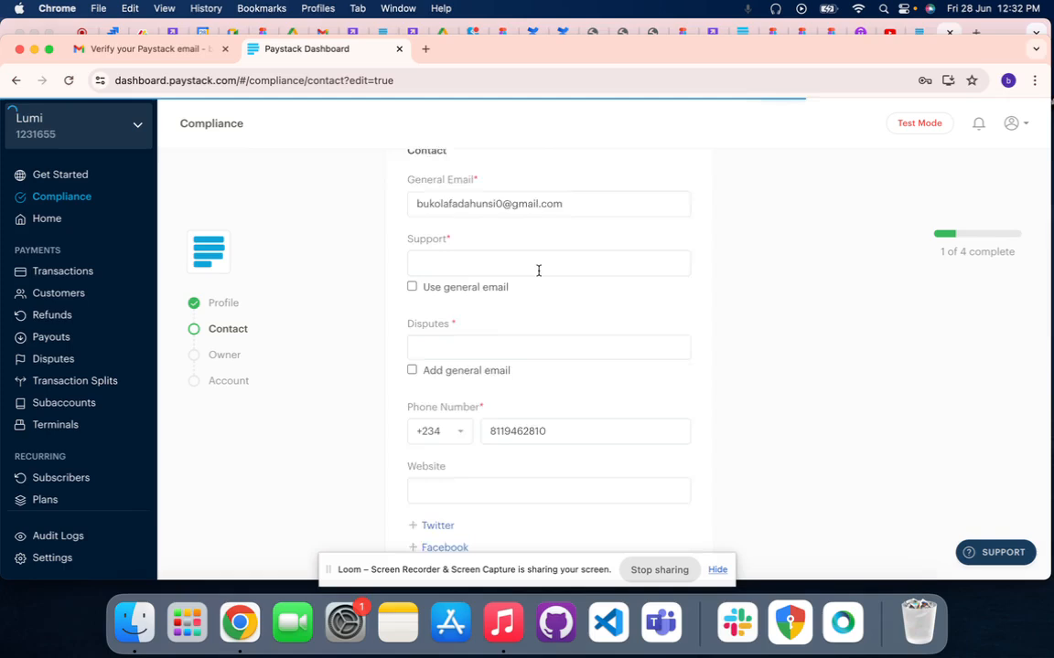
{"action": "scroll", "coordinate": [539, 270], "scroll_direction": "up", "scroll_amount": 2}
{"action": "mouse_move", "coordinate": [919, 129]}
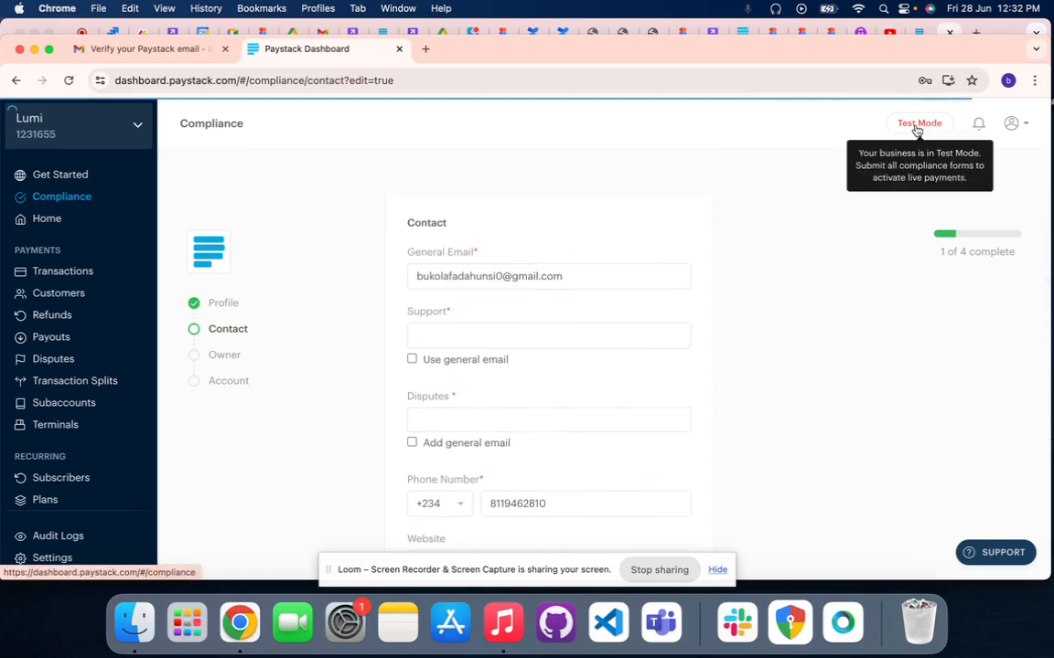
Use the general email as both the support contact and the disputes contact
{"action": "scroll", "coordinate": [710, 358], "scroll_direction": "down", "scroll_amount": 1}
{"action": "left_click", "coordinate": [423, 313]}
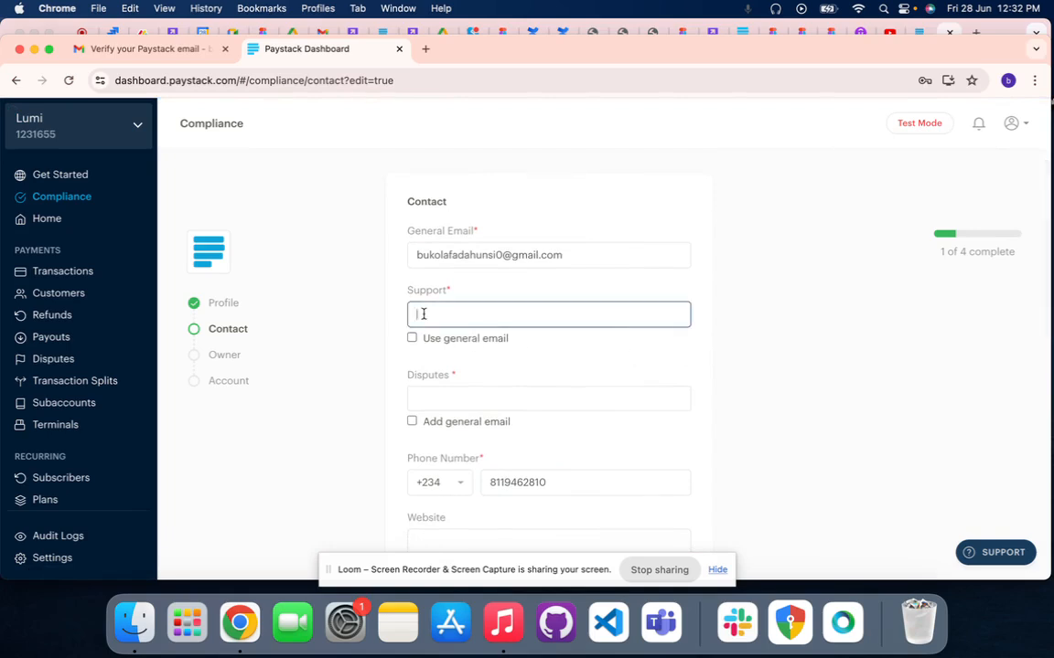
{"action": "scroll", "coordinate": [423, 314], "scroll_direction": "down", "scroll_amount": 1}
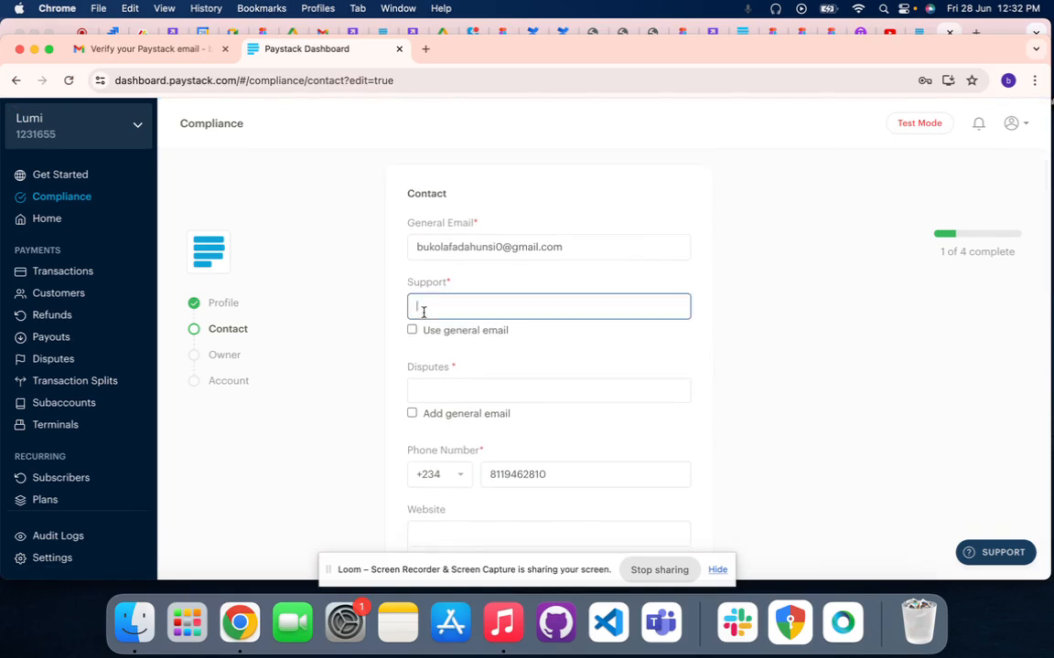
{"action": "left_click_drag", "start_coordinate": [572, 245], "coordinate": [390, 255]}
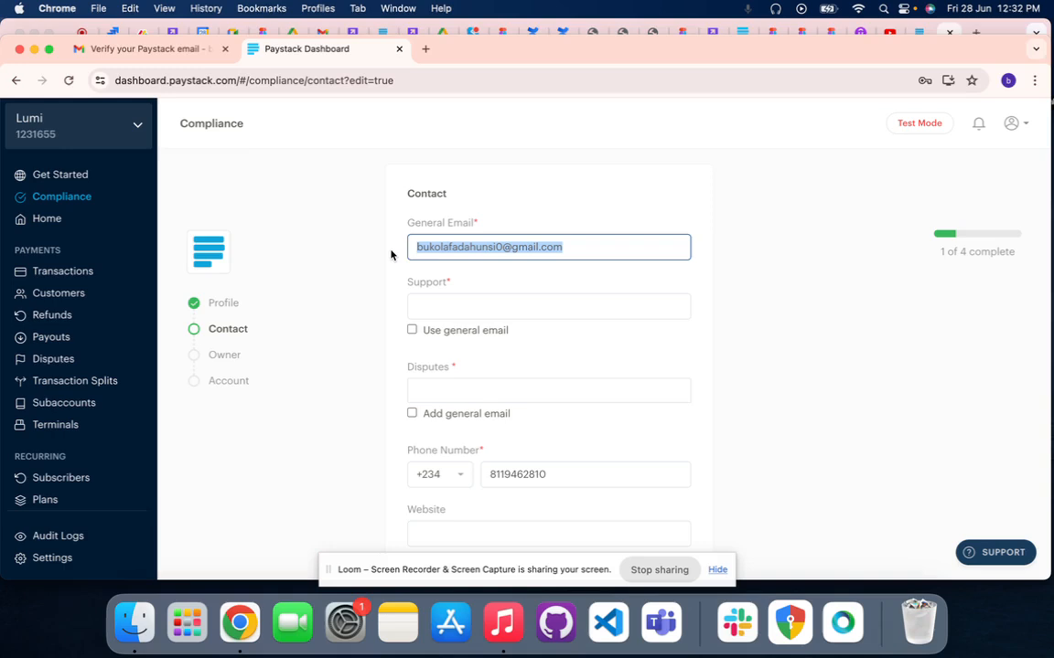
{"action": "left_click", "coordinate": [410, 331]}
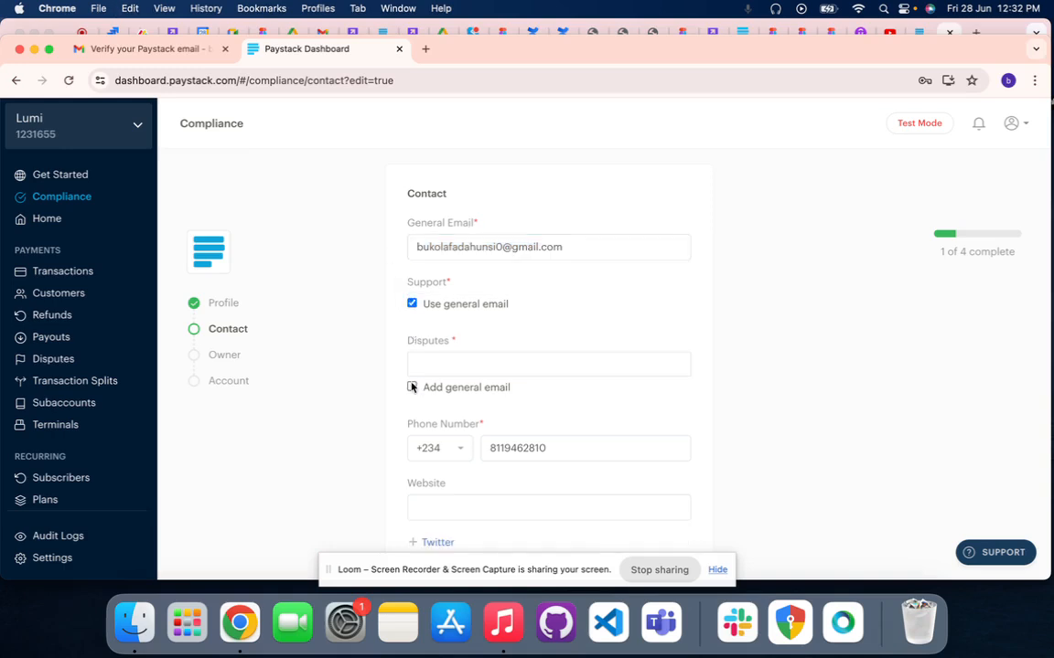
{"action": "left_click", "coordinate": [411, 388]}
Look over the phone number, website and social media fields of the contact form
{"action": "scroll", "coordinate": [414, 392], "scroll_direction": "down", "scroll_amount": 2}
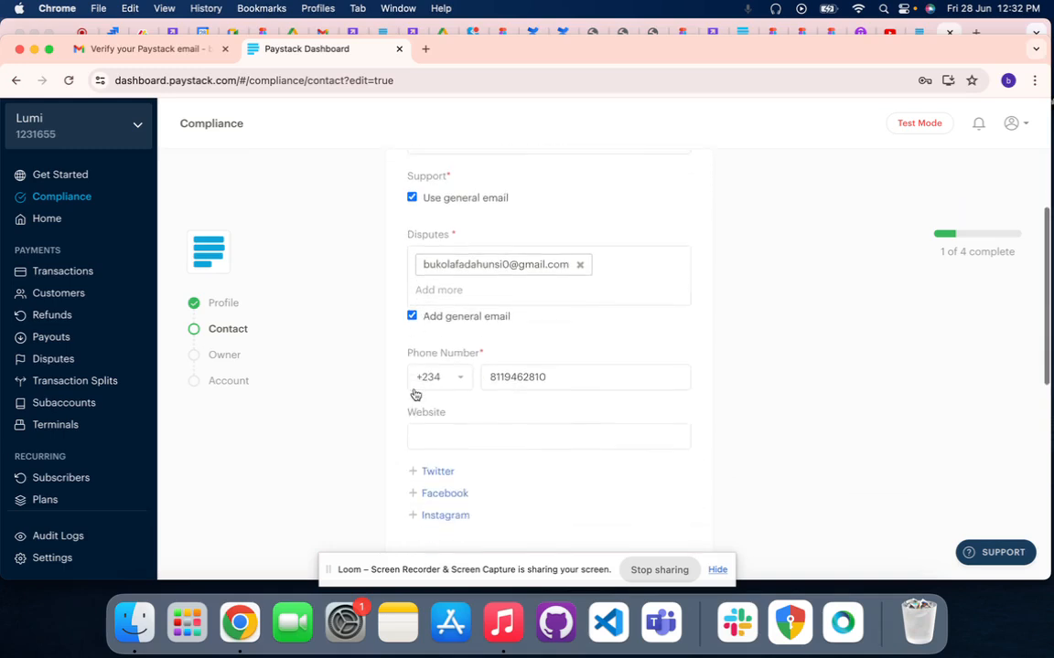
{"action": "scroll", "coordinate": [545, 372], "scroll_direction": "down", "scroll_amount": 2}
{"action": "left_click", "coordinate": [462, 399]}
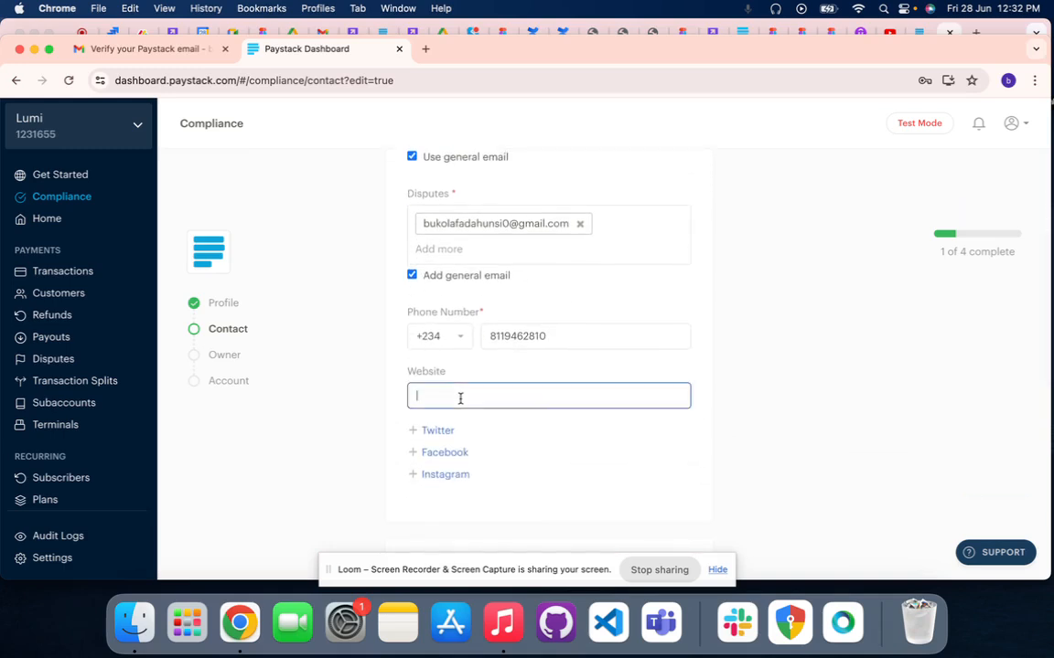
{"action": "scroll", "coordinate": [460, 403], "scroll_direction": "down", "scroll_amount": 1}
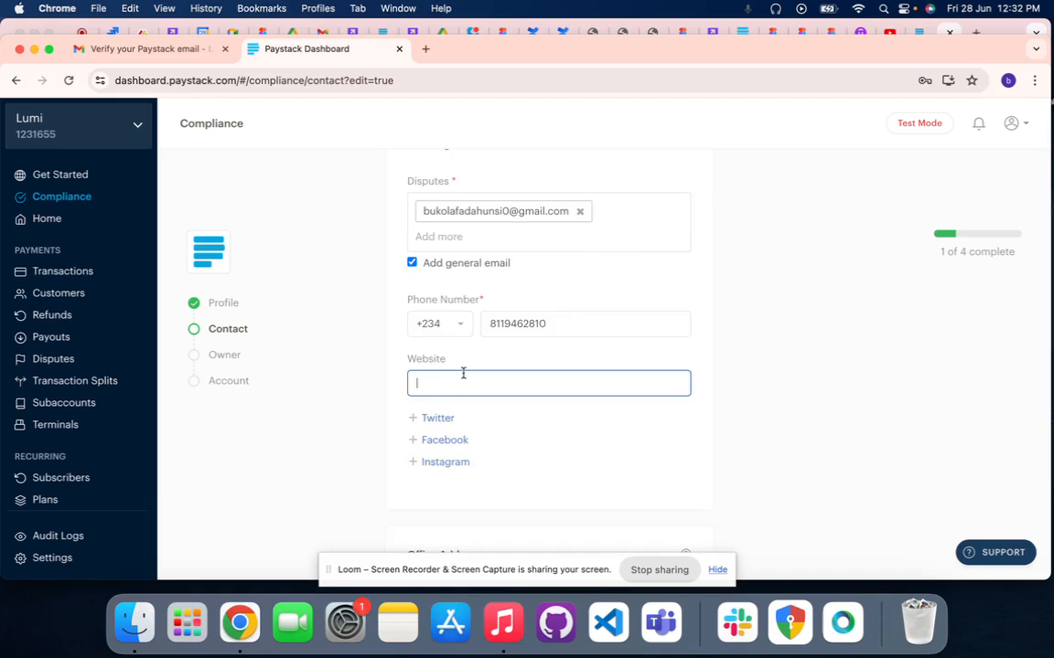
{"action": "scroll", "coordinate": [463, 371], "scroll_direction": "down", "scroll_amount": 1}
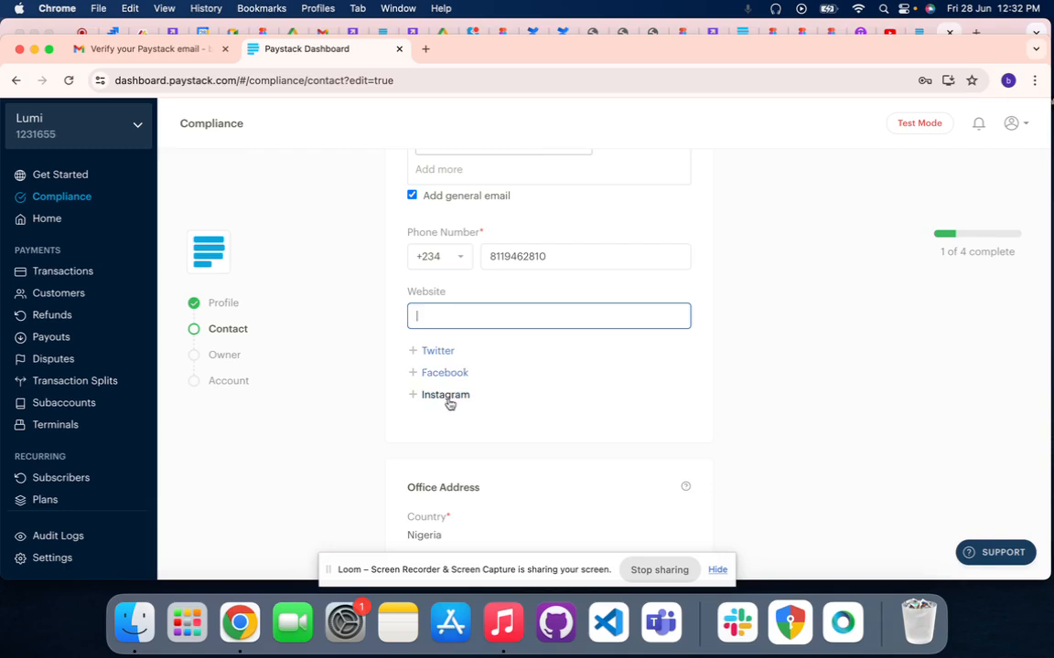
{"action": "scroll", "coordinate": [449, 403], "scroll_direction": "down", "scroll_amount": 2}
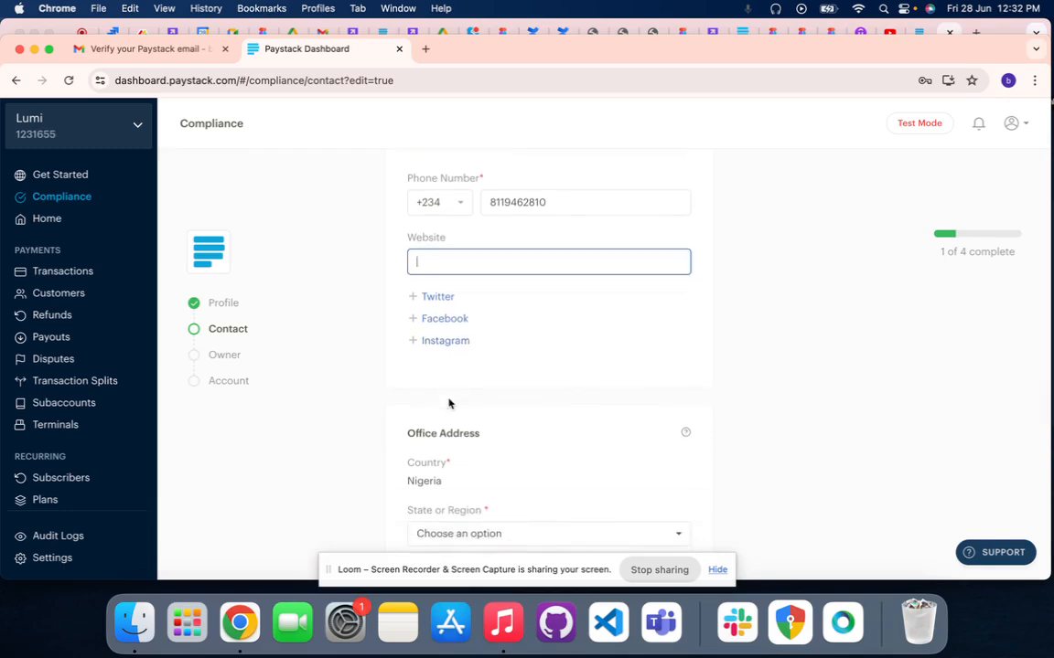
Set the office address state to Lagos and fill in the office city
{"action": "scroll", "coordinate": [454, 366], "scroll_direction": "down", "scroll_amount": 4}
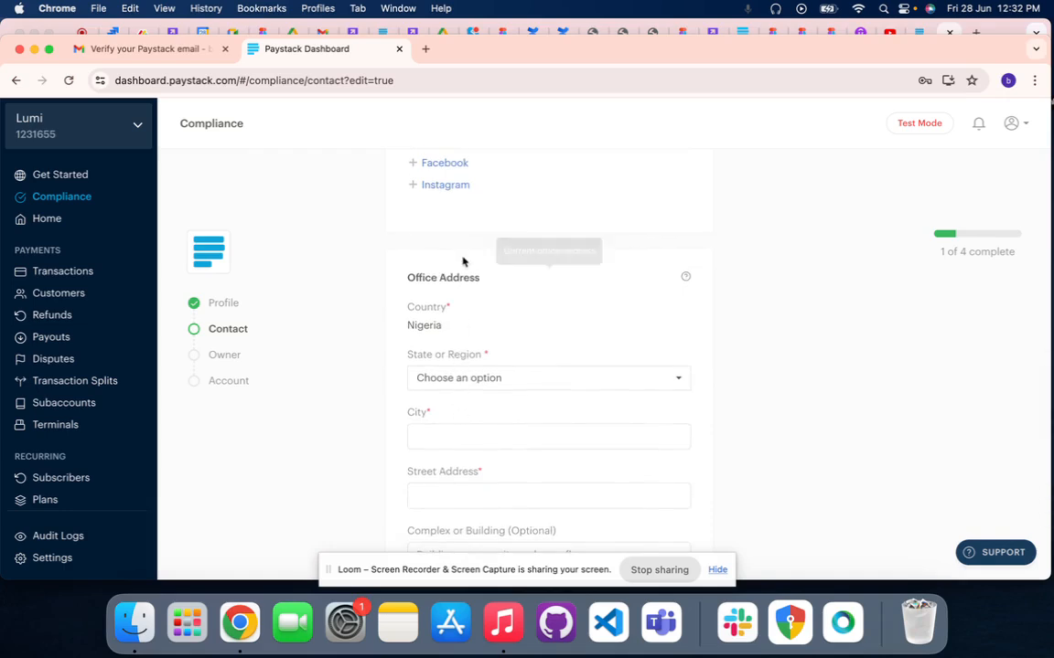
{"action": "left_click", "coordinate": [438, 383]}
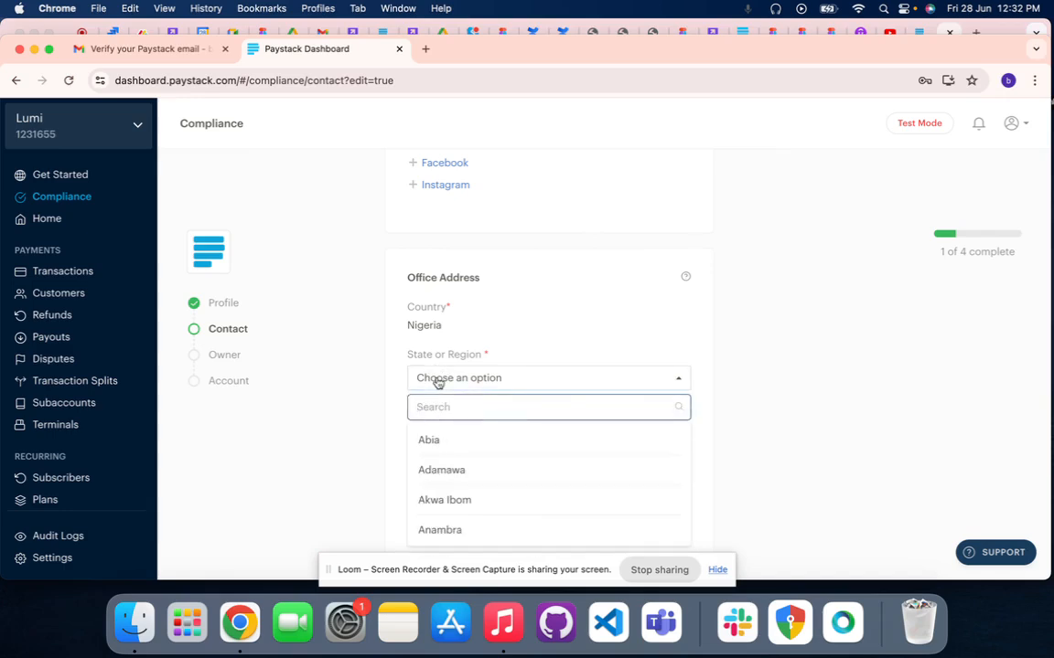
{"action": "type", "text": "l"}
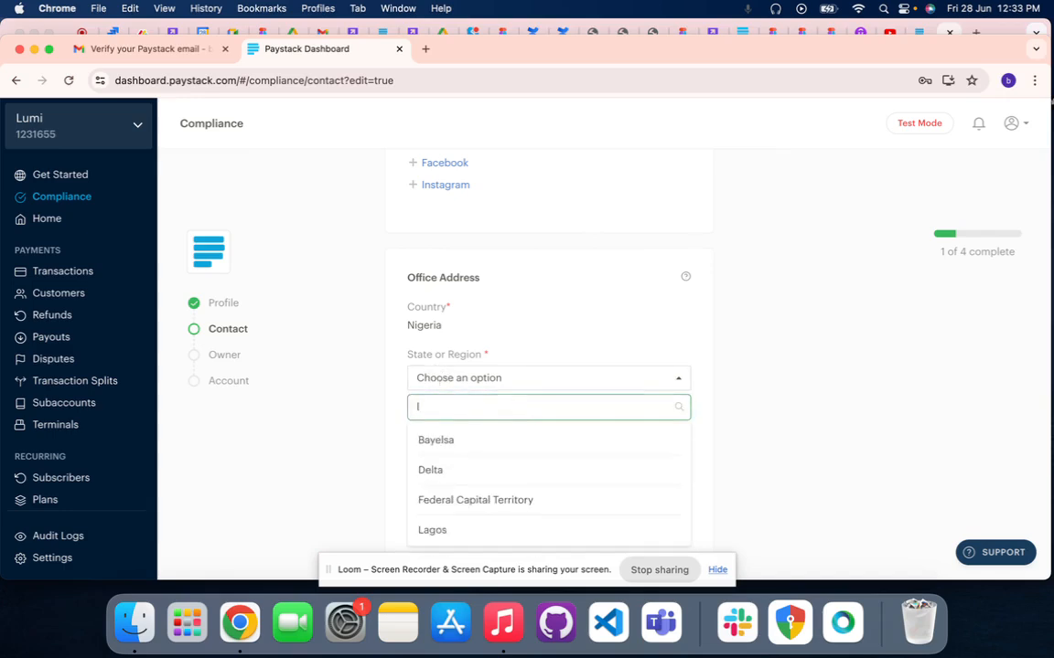
{"action": "type", "text": "a"}
{"action": "left_click", "coordinate": [446, 442]}
{"action": "scroll", "coordinate": [467, 428], "scroll_direction": "down", "scroll_amount": 1}
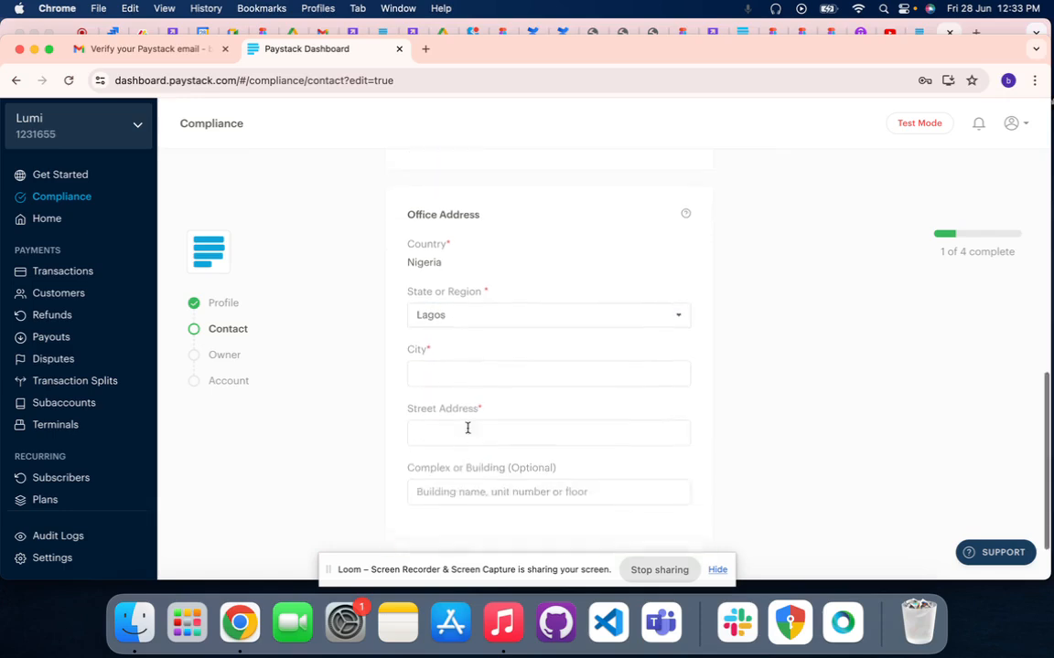
{"action": "left_click", "coordinate": [424, 322]}
{"action": "type", "text": "ikeja"}
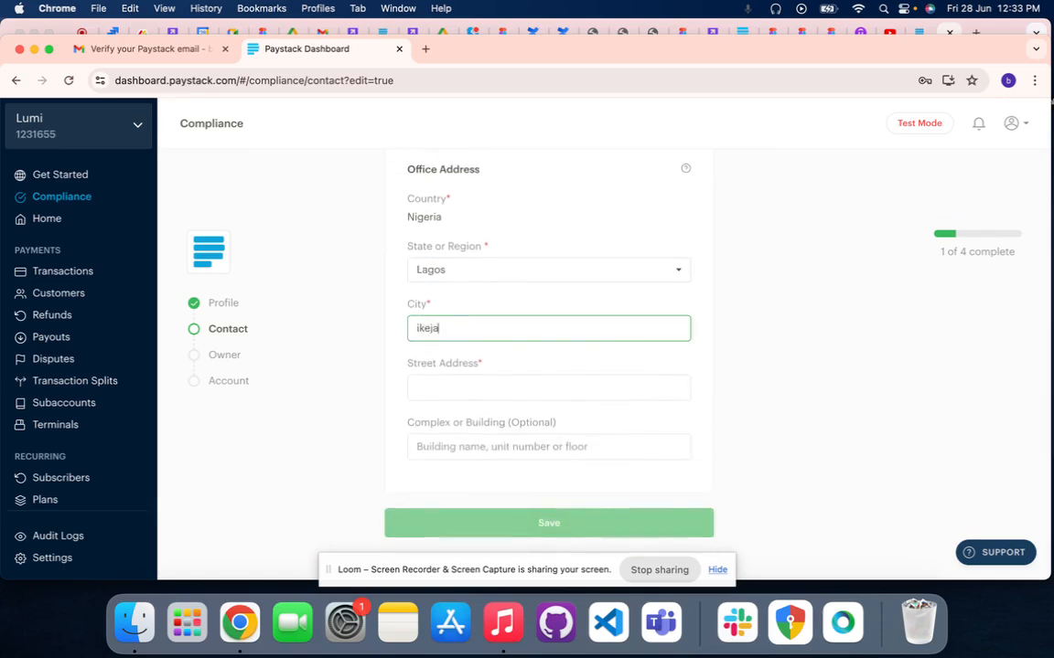
Fill in the office street address and the optional complex or building field
{"action": "left_click", "coordinate": [431, 384]}
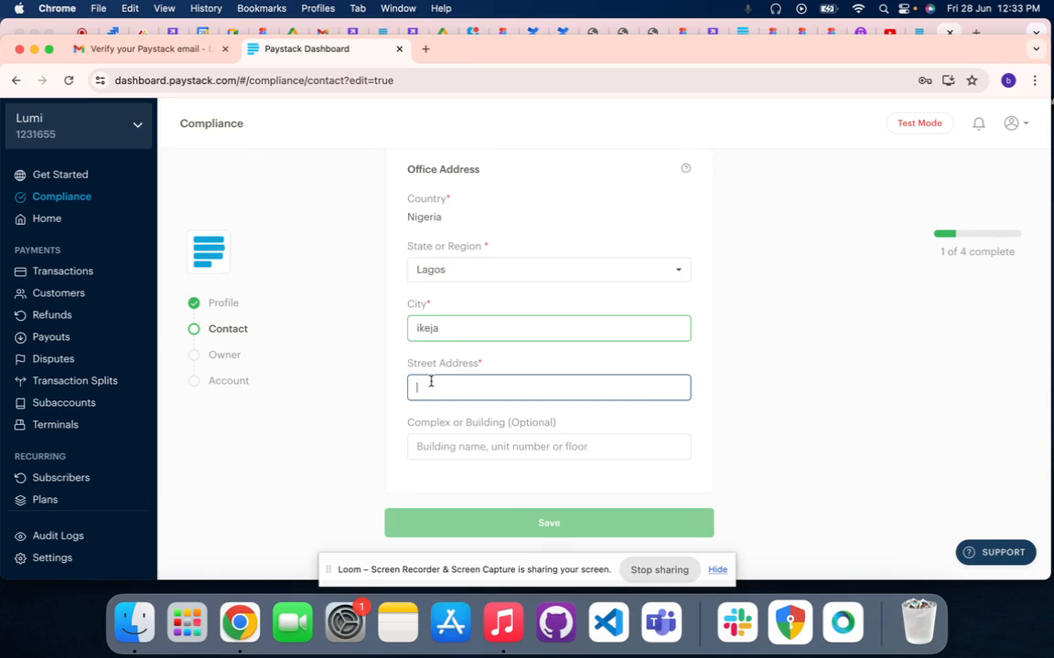
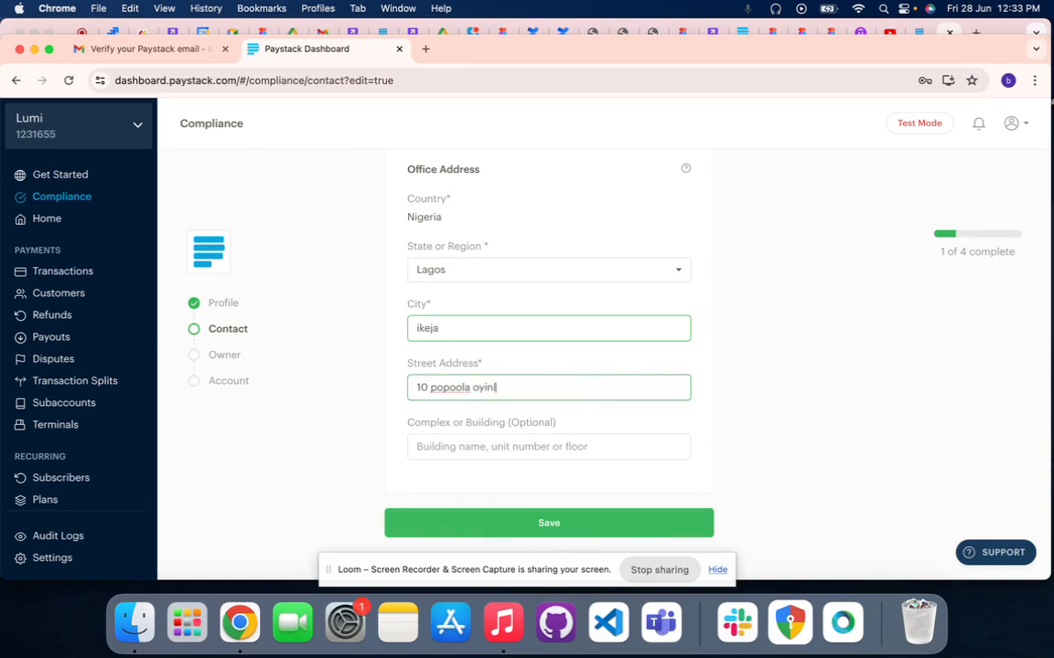
{"action": "left_click", "coordinate": [501, 387]}
{"action": "key", "text": "BackSpace"}
{"action": "type", "text": "o"}
{"action": "scroll", "coordinate": [515, 441], "scroll_direction": "down", "scroll_amount": 1}
{"action": "left_click", "coordinate": [515, 440]}
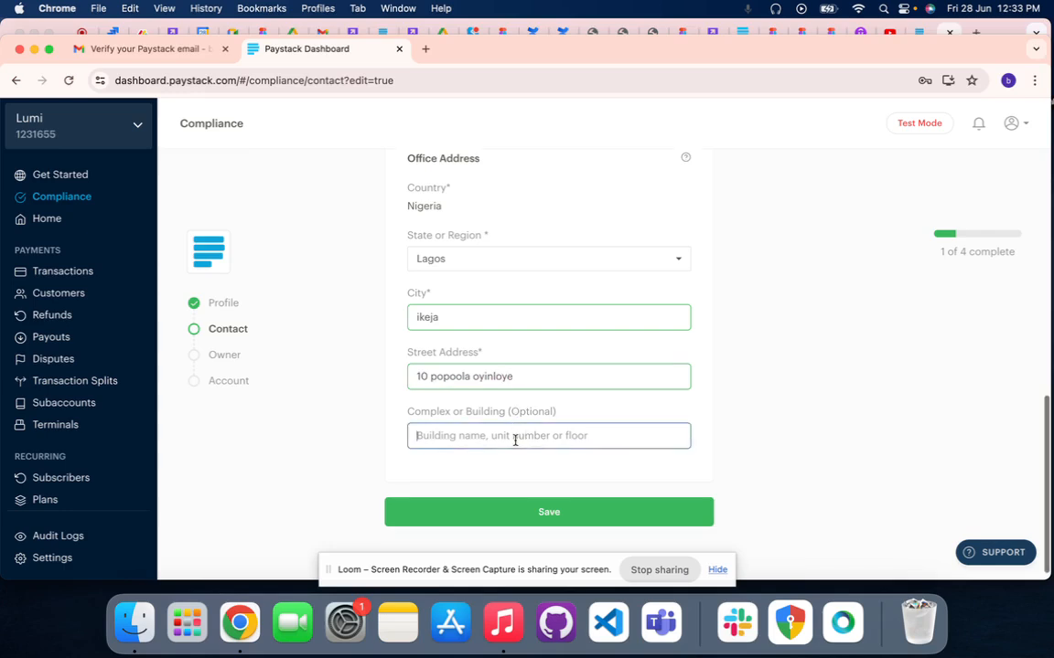
{"action": "type", "text": "1"}
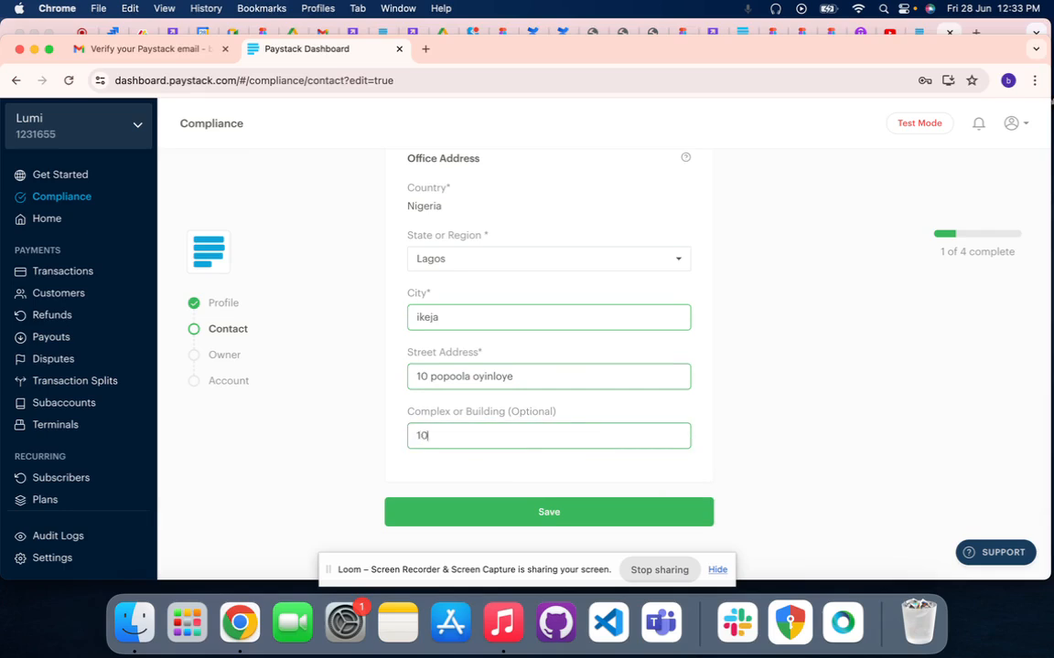
Save the contact details and continue to the owner form without storing the address in the browser
{"action": "left_click", "coordinate": [518, 501]}
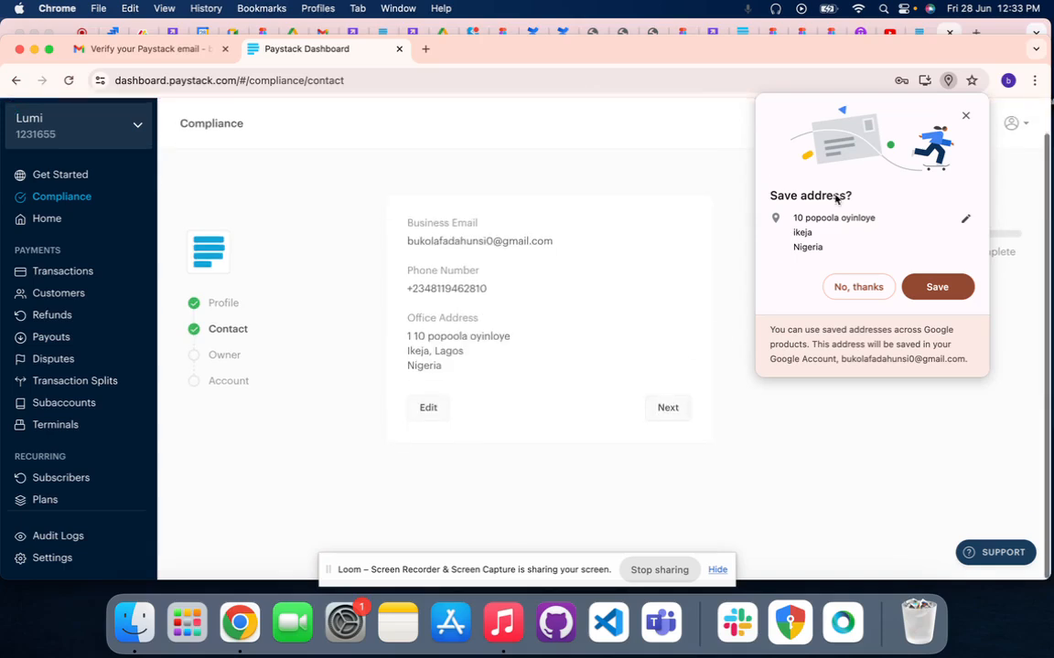
{"action": "left_click", "coordinate": [967, 116]}
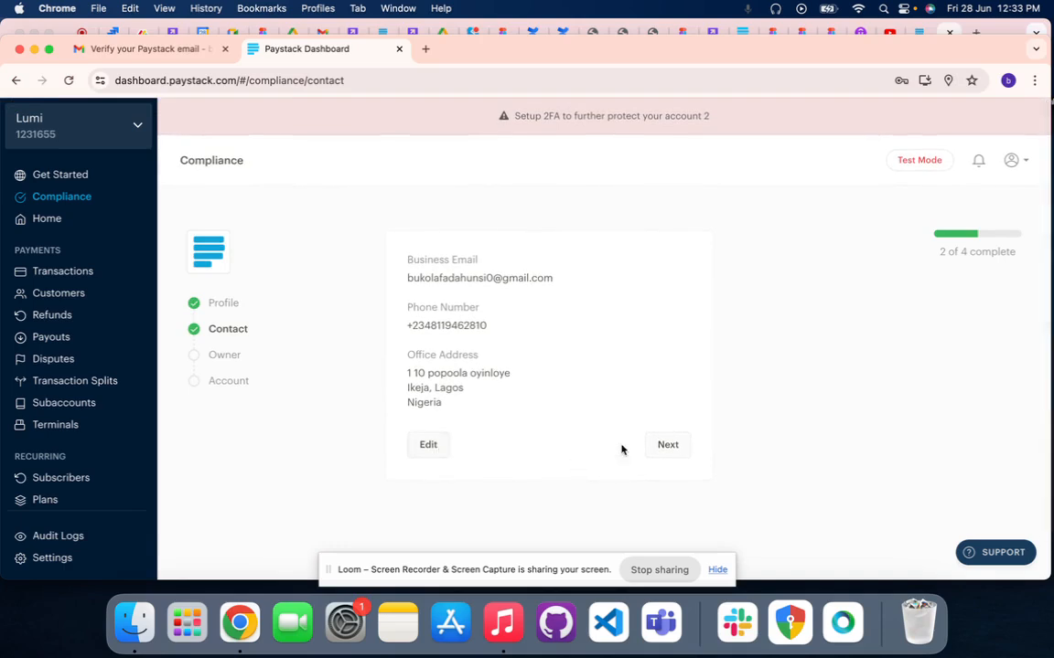
{"action": "left_click", "coordinate": [673, 446]}
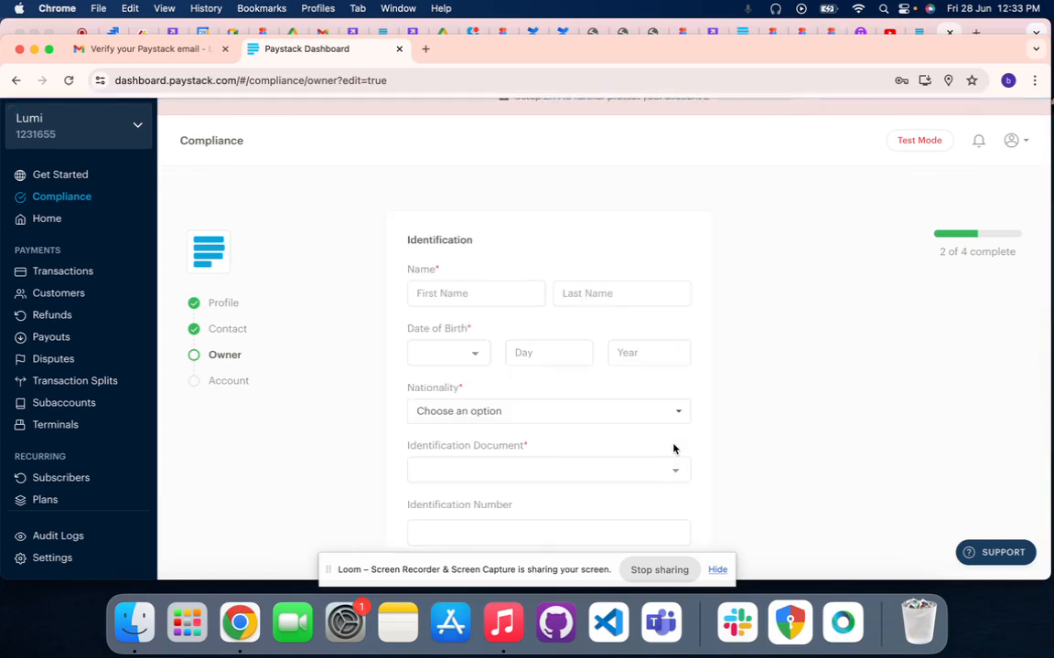
Enter the owner's first name and last name in the identification section
{"action": "left_click", "coordinate": [489, 294]}
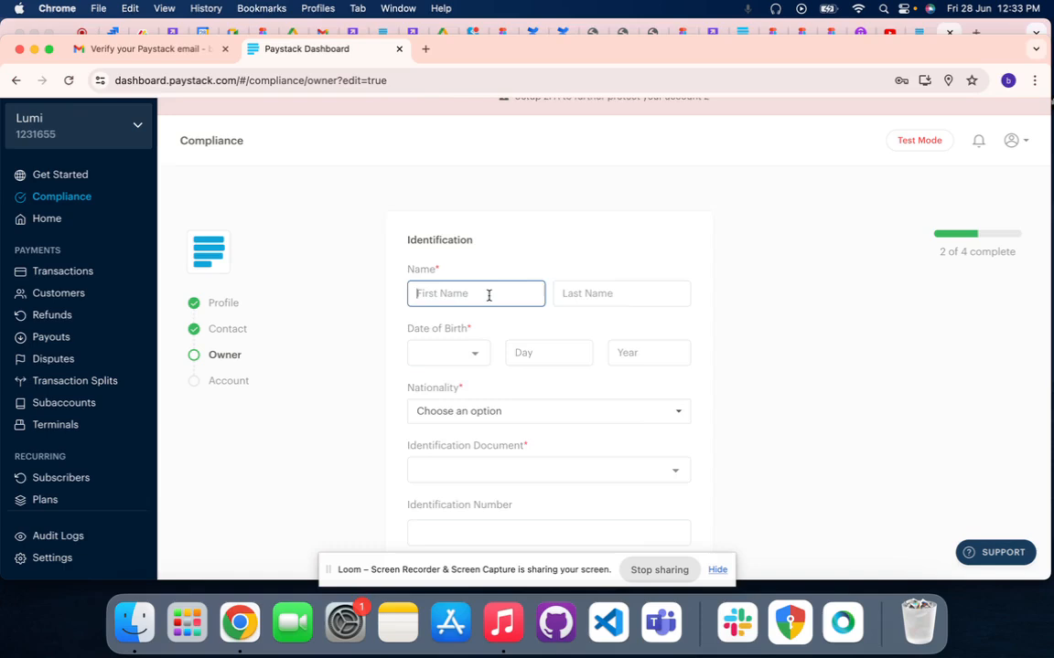
{"action": "scroll", "coordinate": [487, 298], "scroll_direction": "down", "scroll_amount": 1}
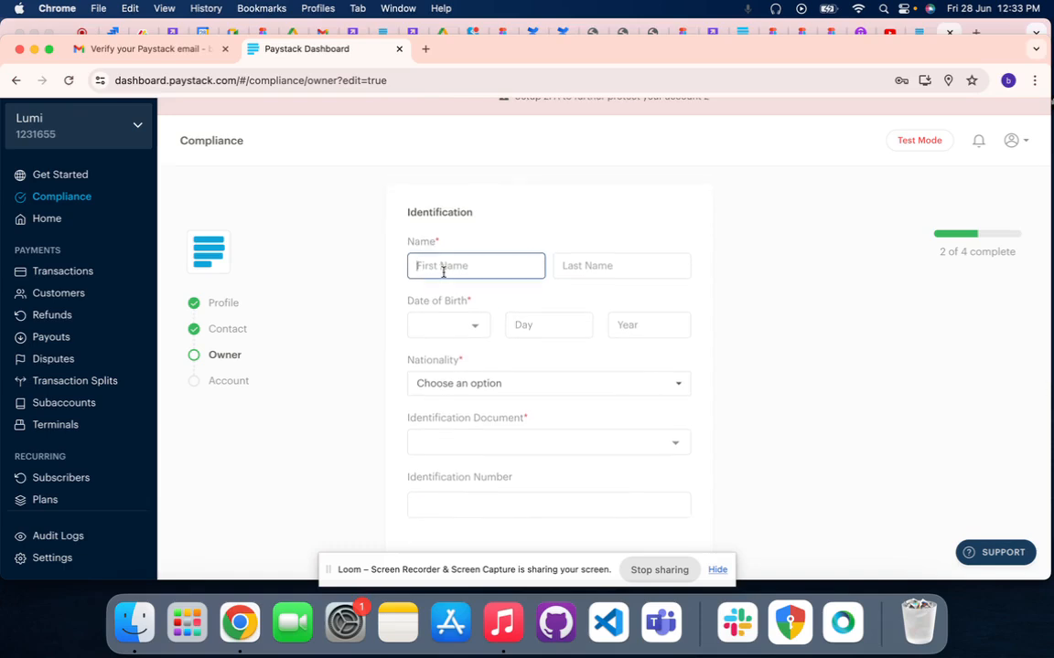
{"action": "scroll", "coordinate": [444, 271], "scroll_direction": "down", "scroll_amount": 1}
{"action": "scroll", "coordinate": [444, 275], "scroll_direction": "up", "scroll_amount": 2}
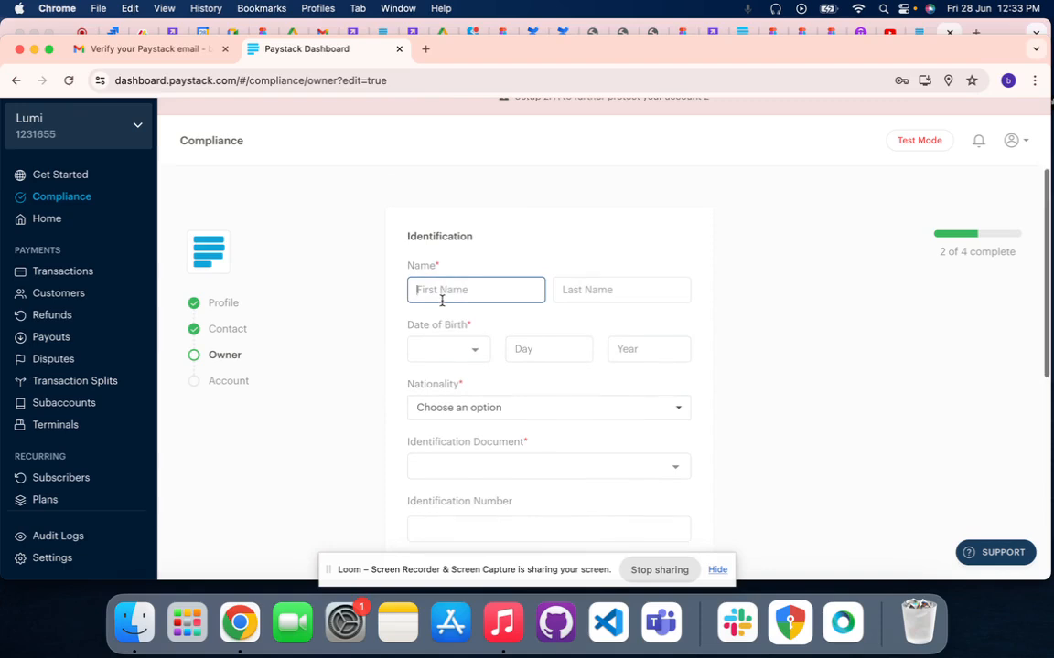
{"action": "type", "text": "f"}
{"action": "key", "text": "BackSpace"}
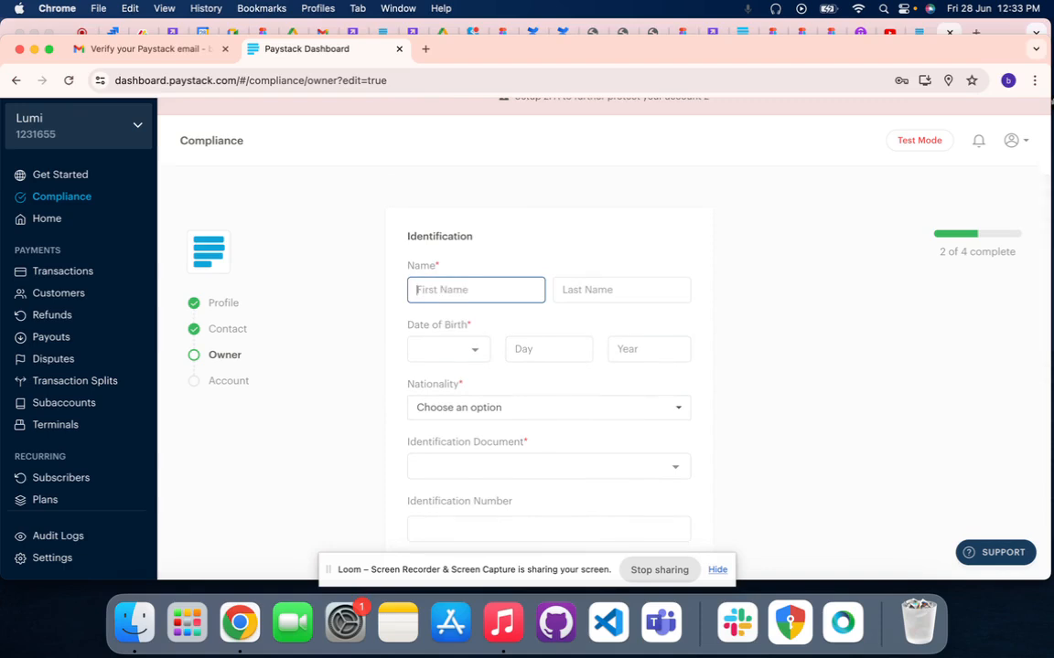
{"action": "left_click", "coordinate": [600, 285]}
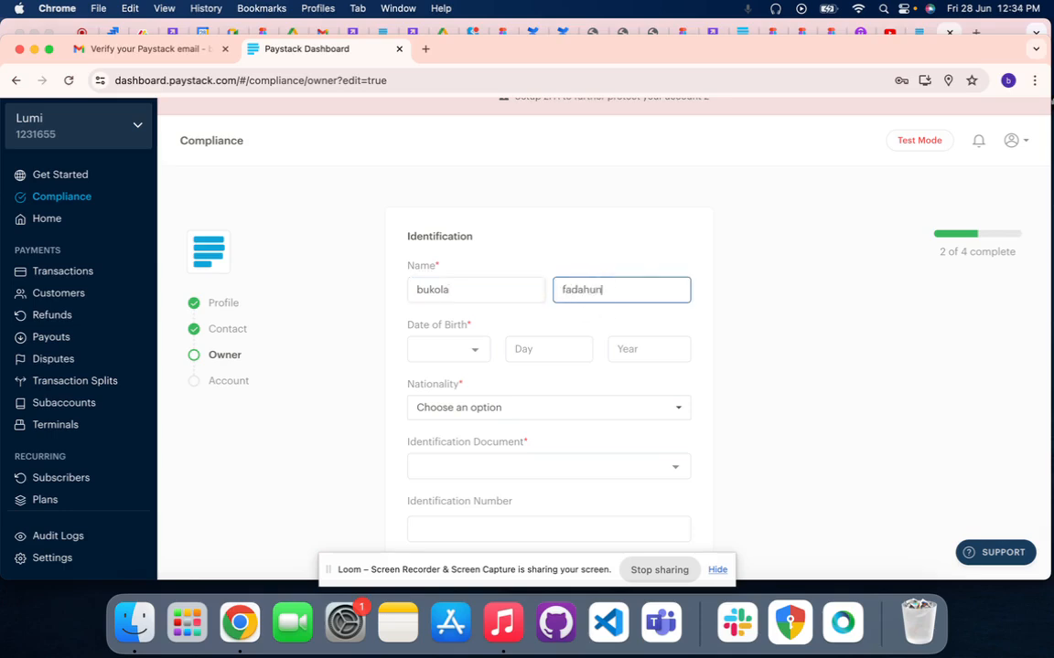
Enter the owner's date of birth with its month, day and year
{"action": "left_click", "coordinate": [469, 351]}
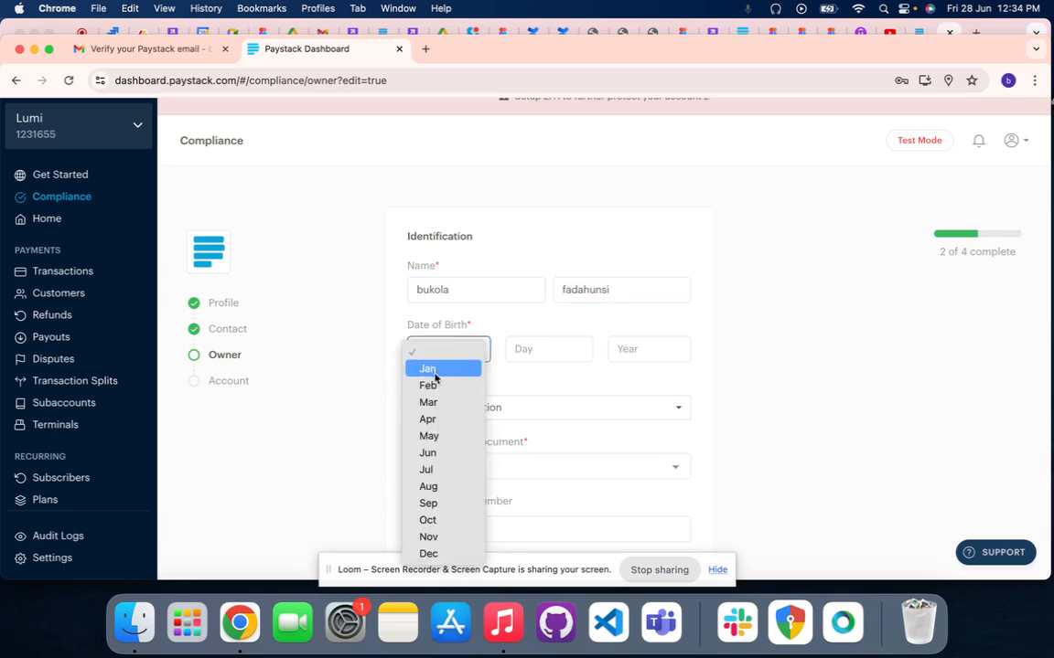
{"action": "left_click", "coordinate": [435, 538]}
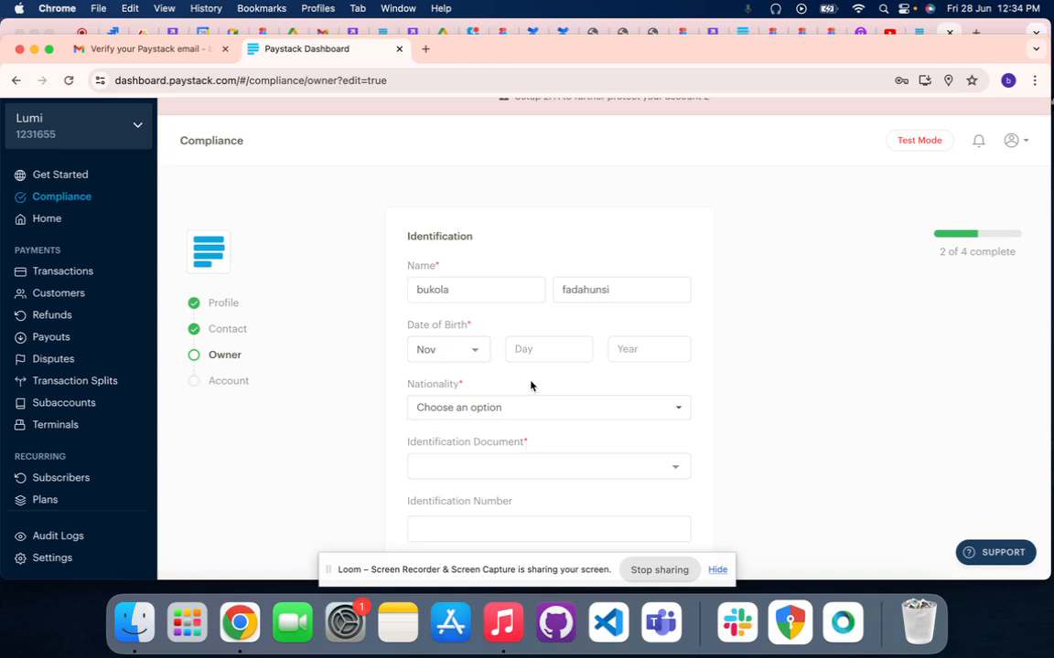
{"action": "left_click", "coordinate": [531, 357]}
{"action": "left_click", "coordinate": [620, 349]}
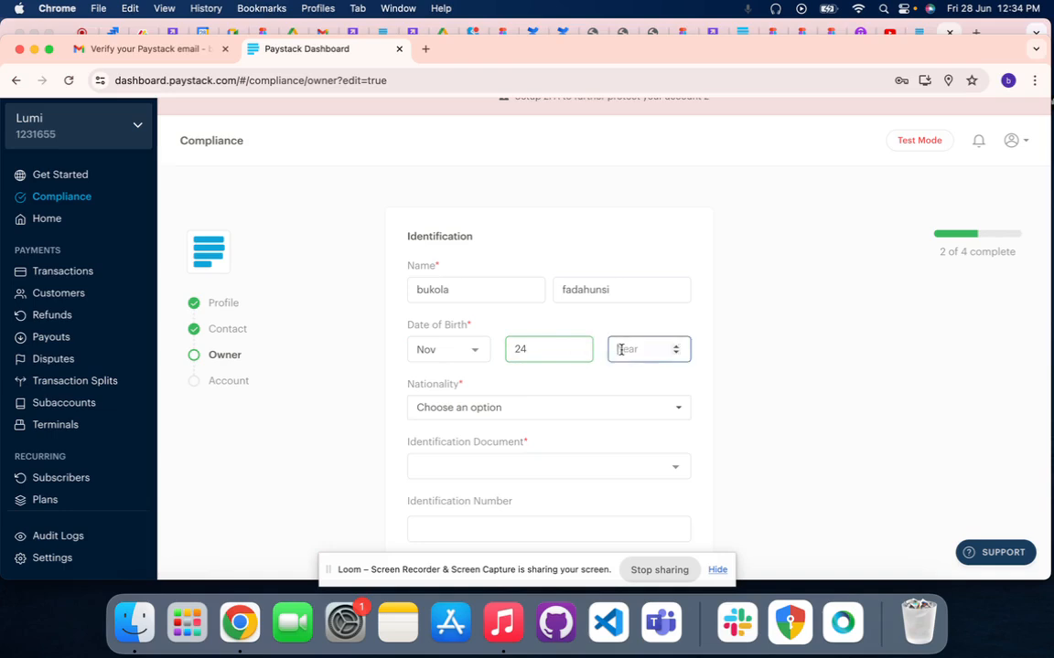
{"action": "type", "text": "1999"}
Set the owner's nationality to Nigeria by searching the country list for "nig"
{"action": "left_click", "coordinate": [576, 418]}
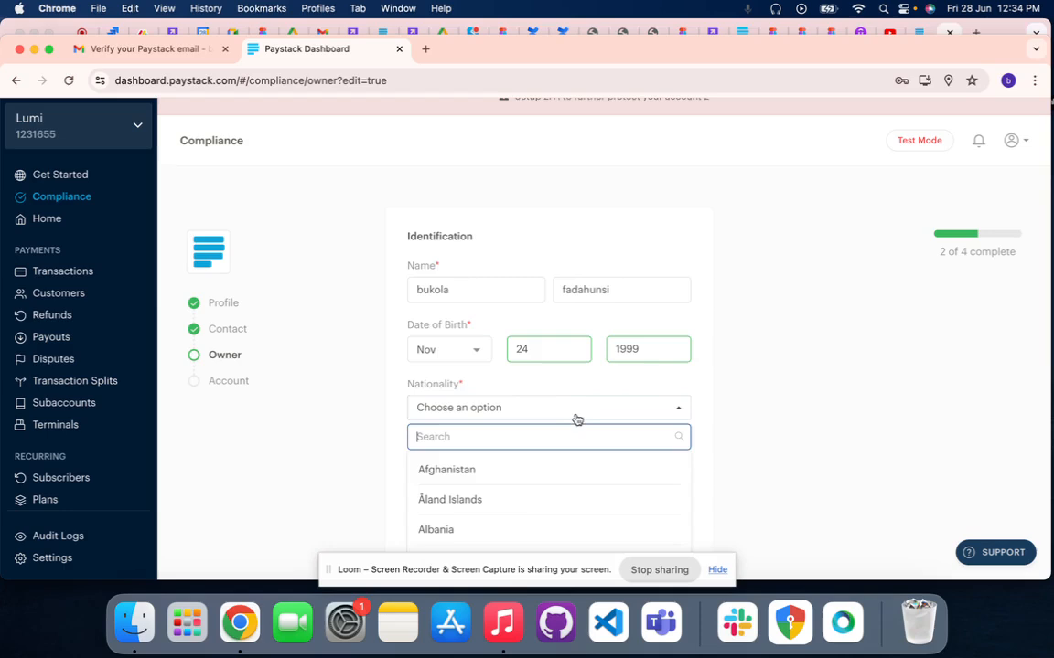
{"action": "scroll", "coordinate": [578, 412], "scroll_direction": "down", "scroll_amount": 3}
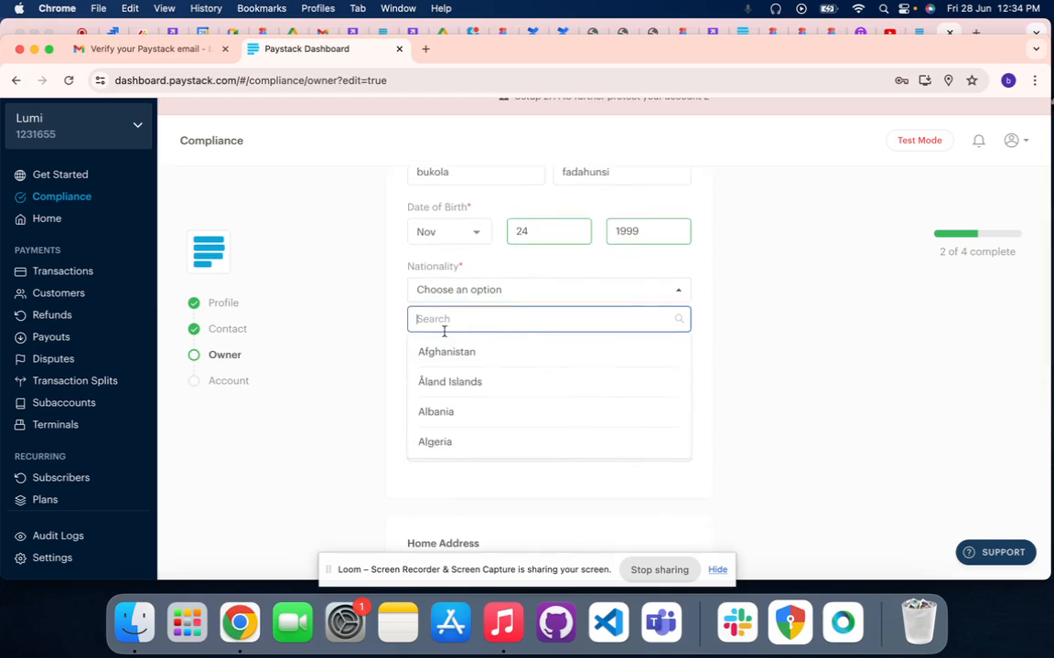
{"action": "type", "text": "ni"}
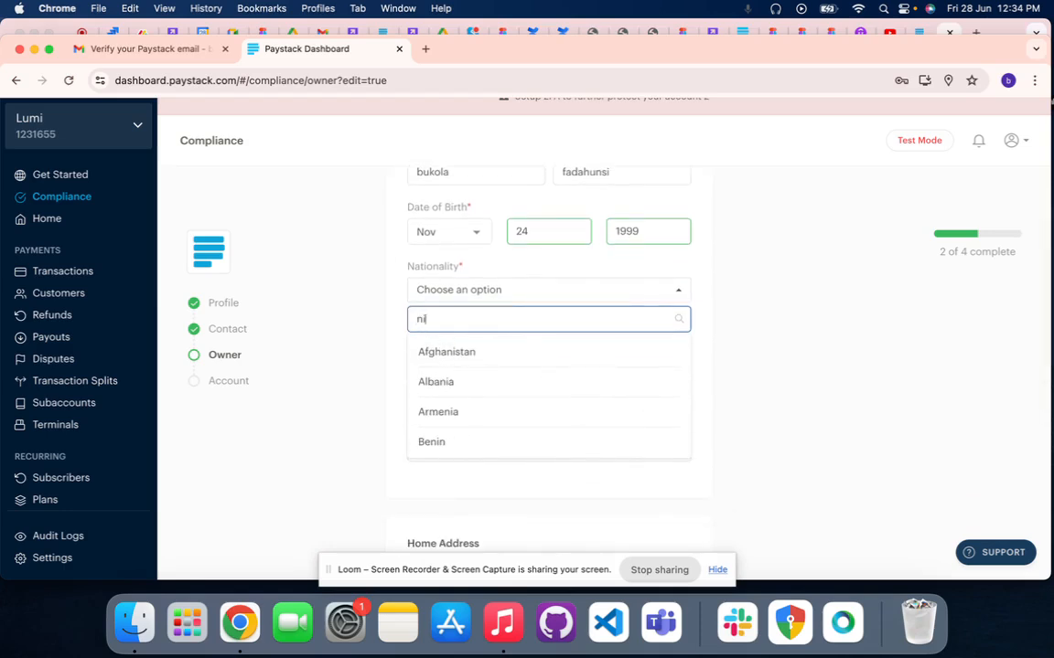
{"action": "type", "text": "g"}
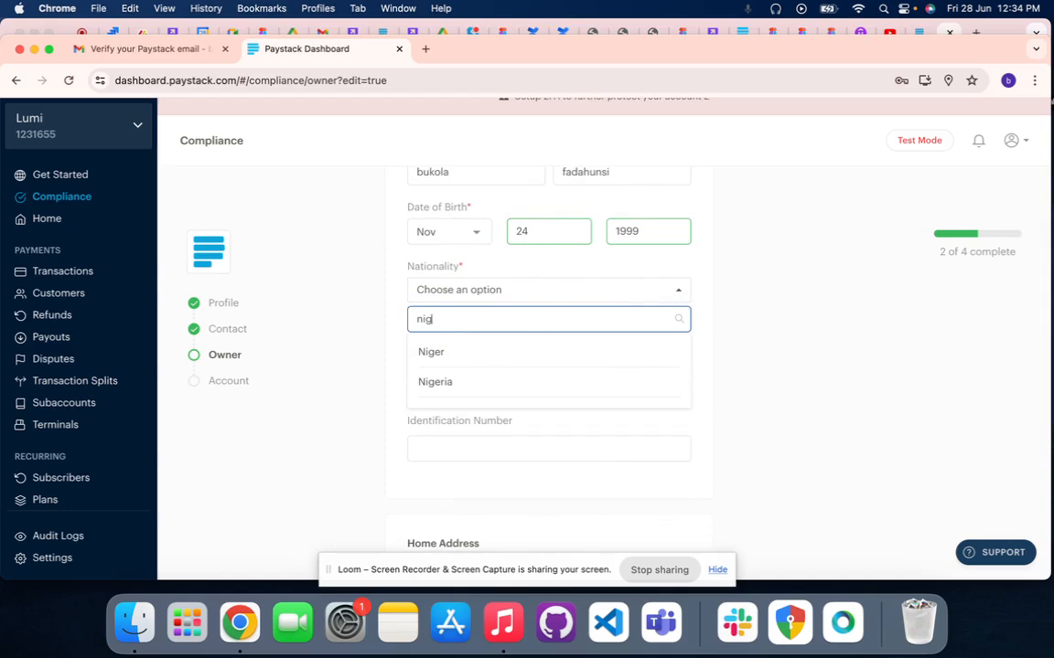
{"action": "left_click", "coordinate": [435, 383]}
Choose Voter's Card as the owner's identification document and leave the Voter's ID number empty
{"action": "left_click", "coordinate": [464, 349]}
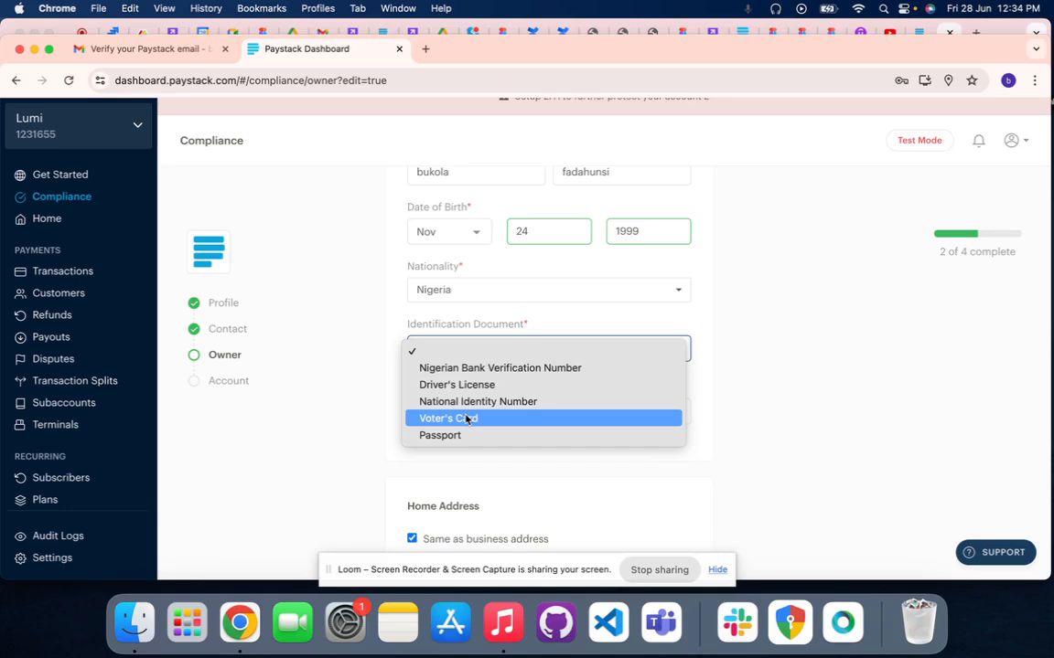
{"action": "left_click", "coordinate": [466, 419]}
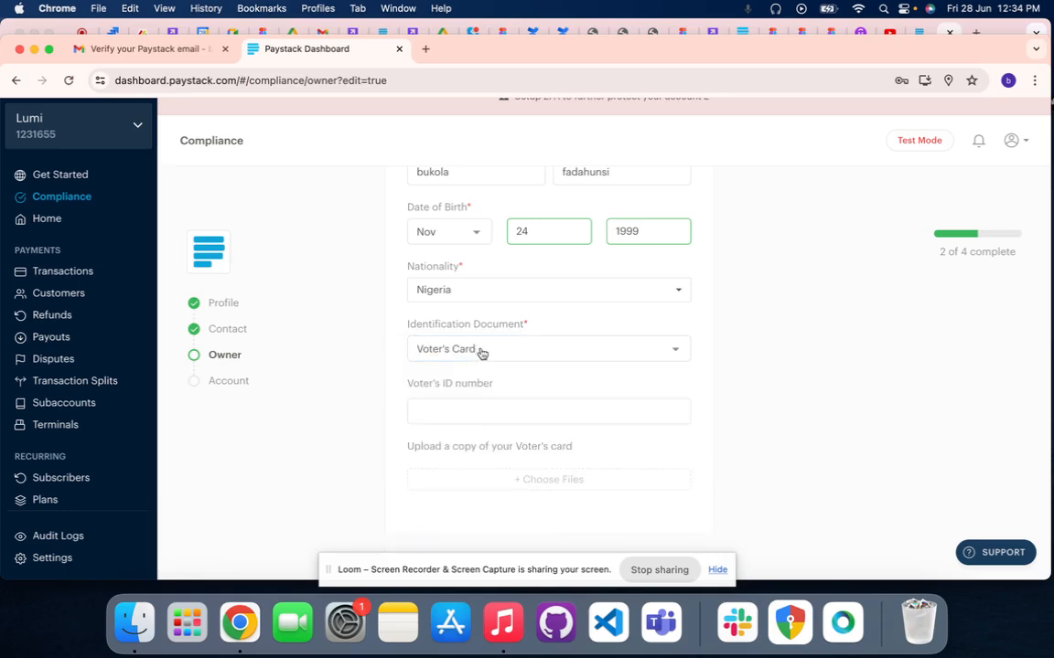
{"action": "scroll", "coordinate": [480, 355], "scroll_direction": "down", "scroll_amount": 2}
{"action": "left_click", "coordinate": [458, 377]}
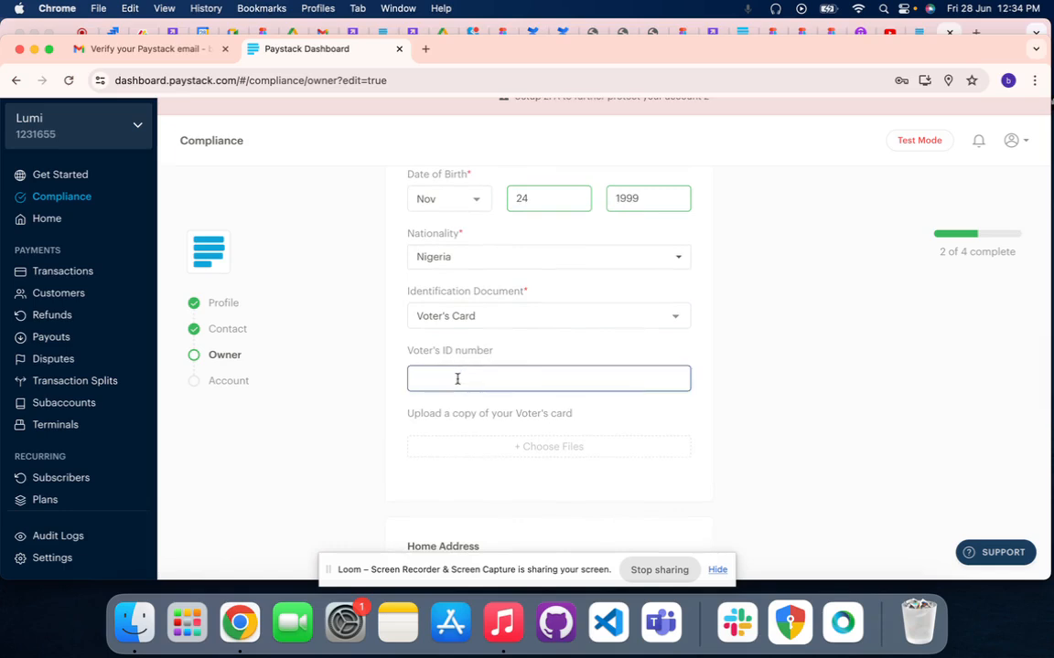
{"action": "scroll", "coordinate": [457, 379], "scroll_direction": "down", "scroll_amount": 2}
Upload image_67235585.JPG from the Downloads folder as the copy of the voter's card
{"action": "left_click", "coordinate": [456, 413]}
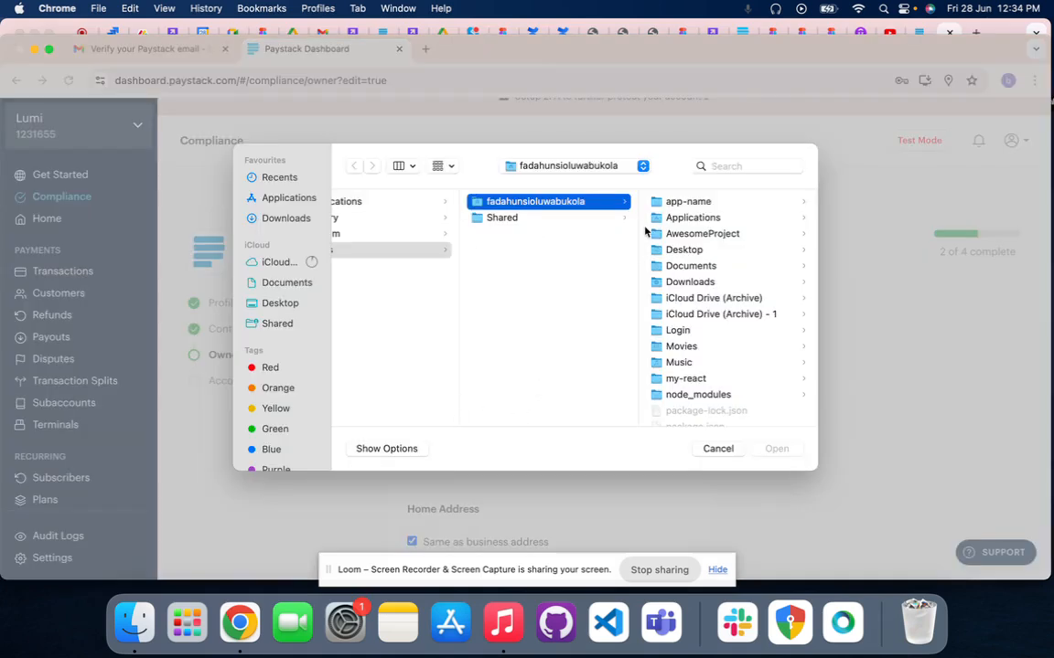
{"action": "scroll", "coordinate": [721, 360], "scroll_direction": "down", "scroll_amount": 3}
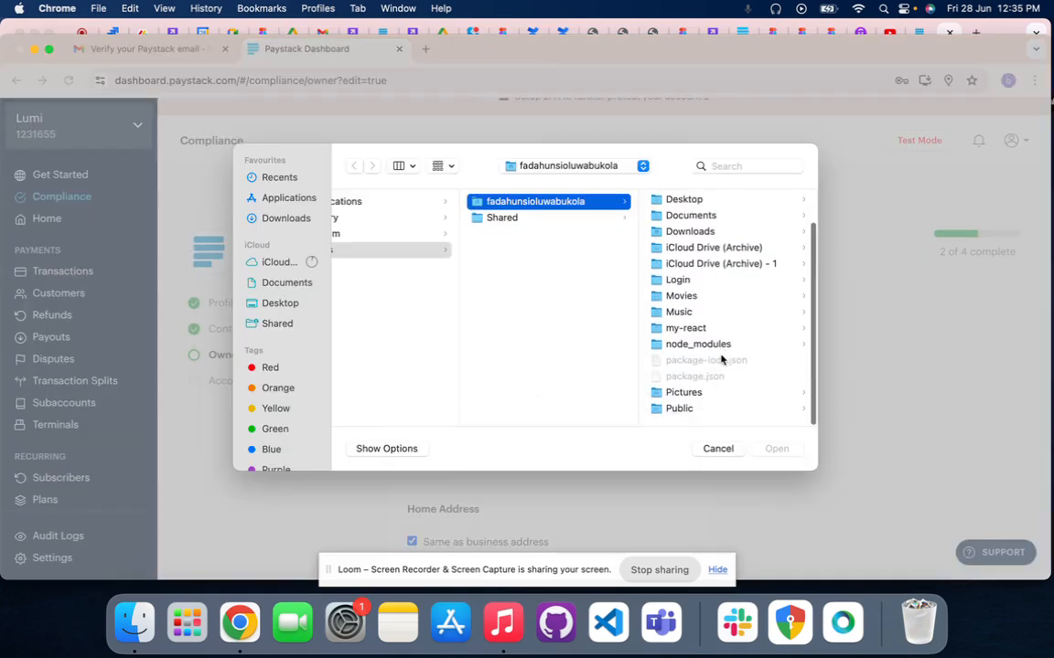
{"action": "scroll", "coordinate": [720, 359], "scroll_direction": "up", "scroll_amount": 1}
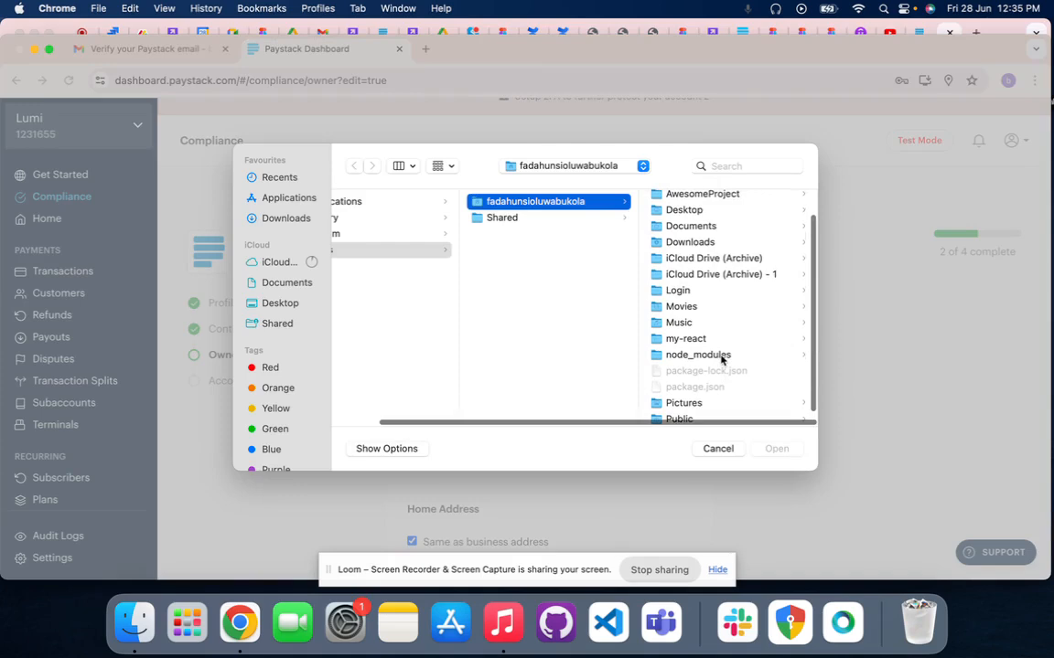
{"action": "scroll", "coordinate": [721, 357], "scroll_direction": "down", "scroll_amount": 1}
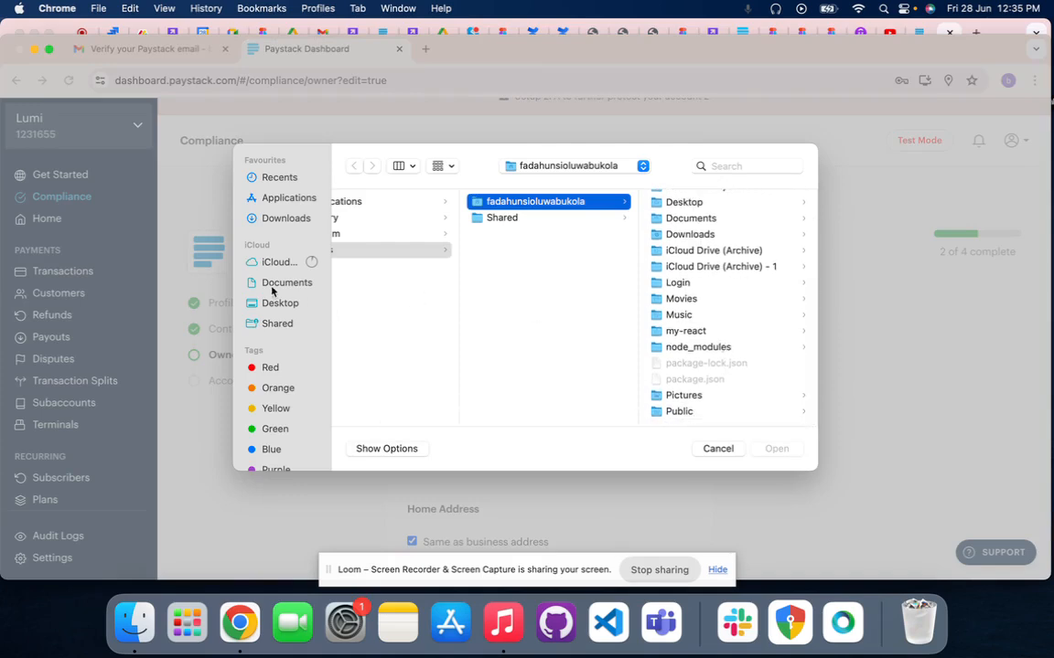
{"action": "left_click", "coordinate": [286, 218]}
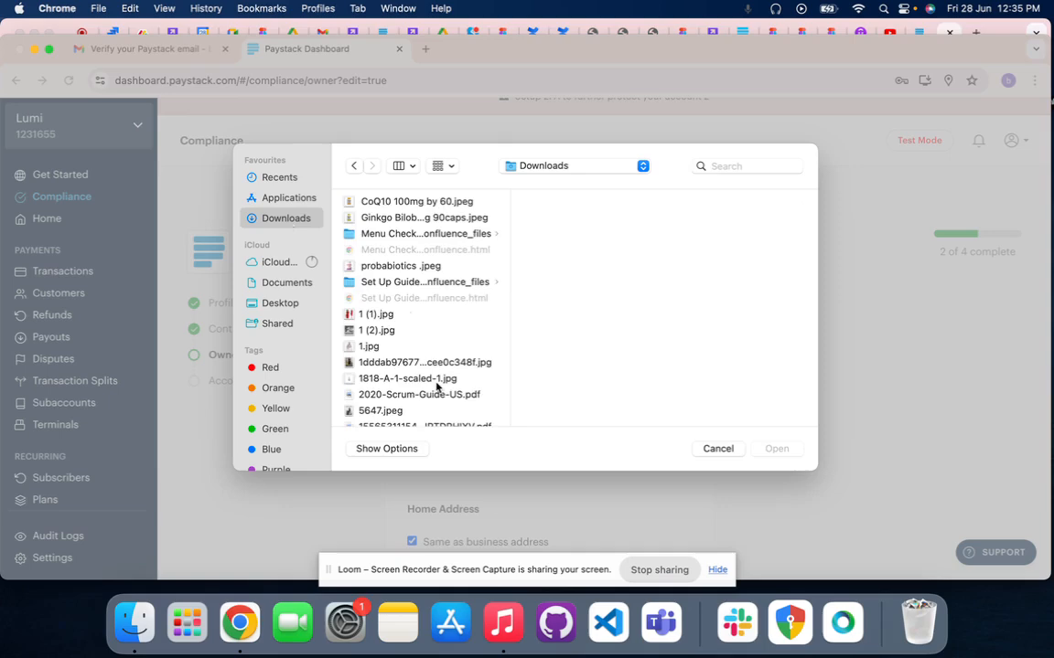
{"action": "scroll", "coordinate": [436, 387], "scroll_direction": "down", "scroll_amount": 20}
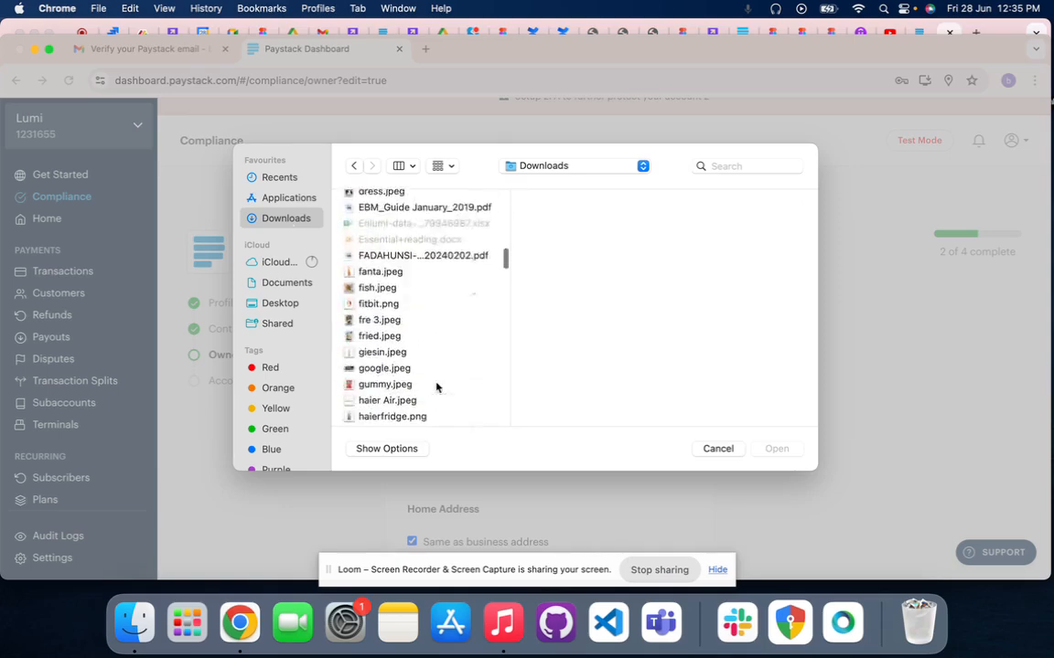
{"action": "scroll", "coordinate": [384, 352], "scroll_direction": "down", "scroll_amount": 10}
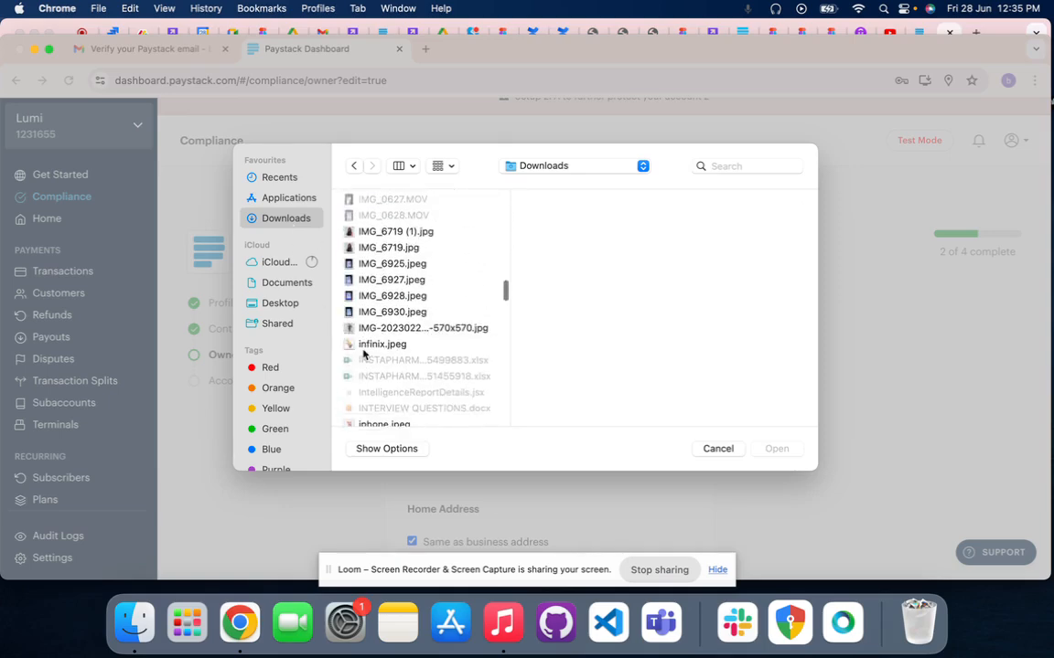
{"action": "scroll", "coordinate": [364, 359], "scroll_direction": "up", "scroll_amount": 5}
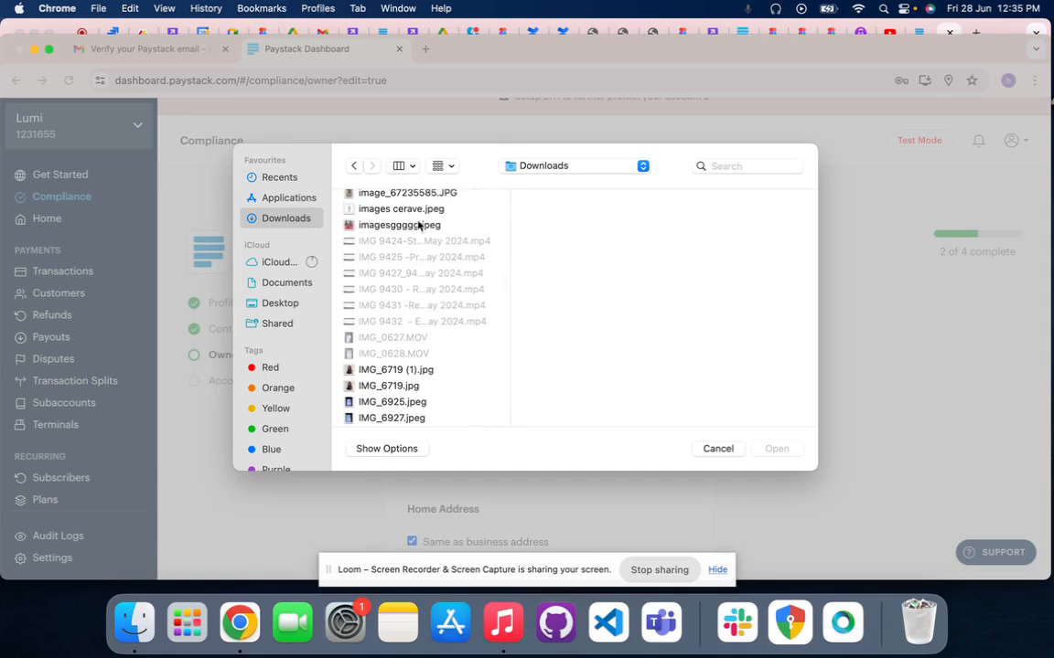
{"action": "scroll", "coordinate": [418, 225], "scroll_direction": "up", "scroll_amount": 3}
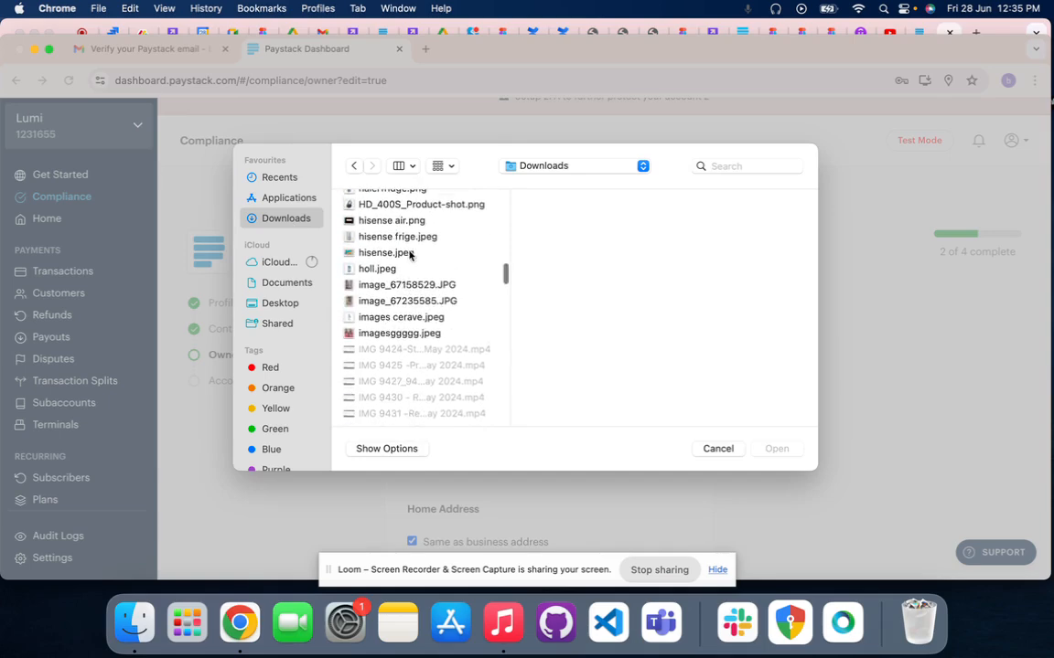
{"action": "left_click", "coordinate": [399, 304]}
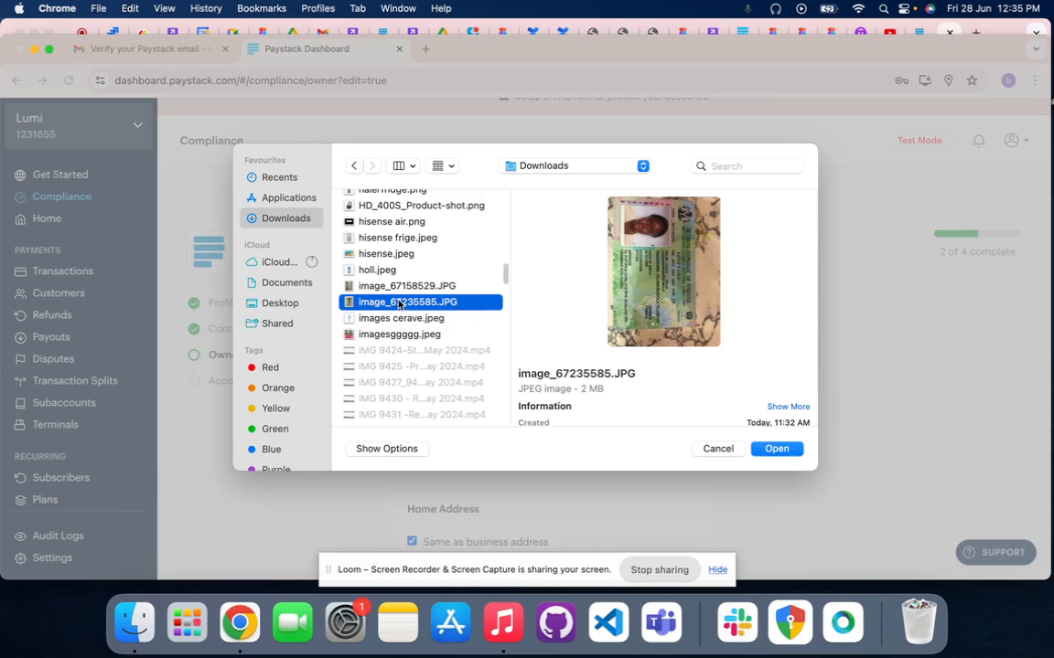
{"action": "left_click", "coordinate": [776, 449]}
Review the Home Address section and the list of documents accepted as proof of address
{"action": "scroll", "coordinate": [494, 384], "scroll_direction": "down", "scroll_amount": 3}
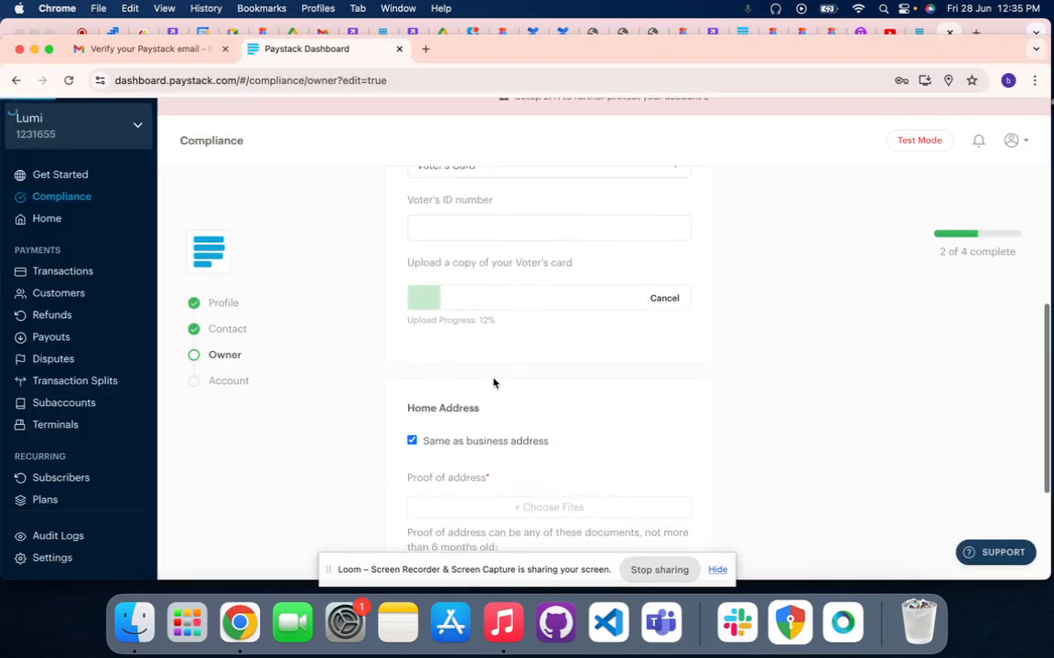
{"action": "scroll", "coordinate": [494, 383], "scroll_direction": "down", "scroll_amount": 5}
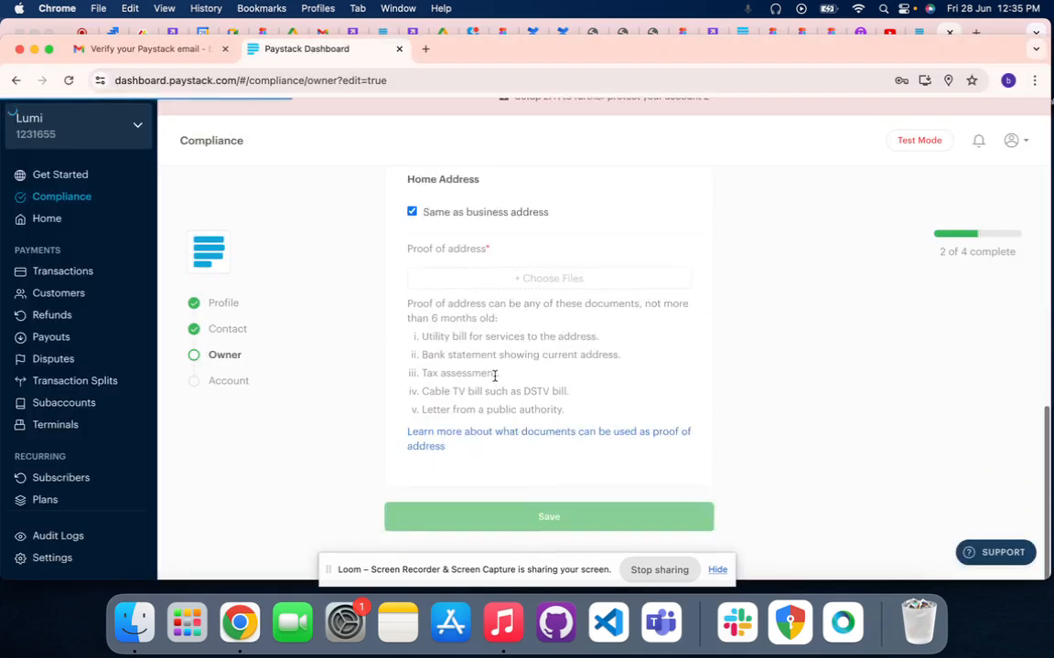
{"action": "scroll", "coordinate": [494, 383], "scroll_direction": "up", "scroll_amount": 3}
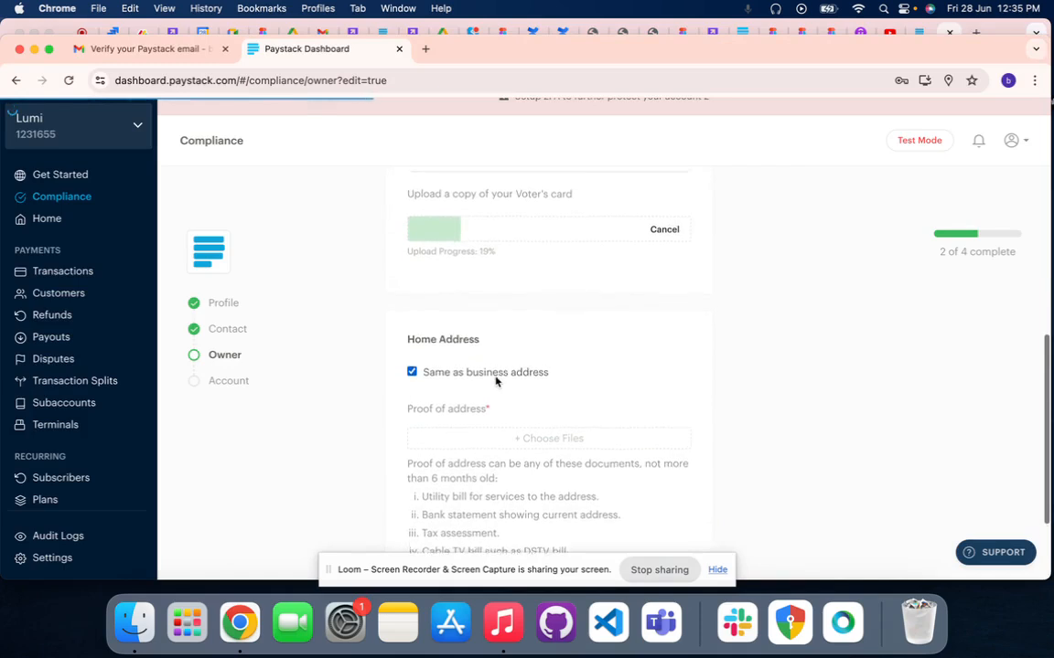
{"action": "scroll", "coordinate": [496, 380], "scroll_direction": "up", "scroll_amount": 4}
{"action": "scroll", "coordinate": [497, 381], "scroll_direction": "down", "scroll_amount": 3}
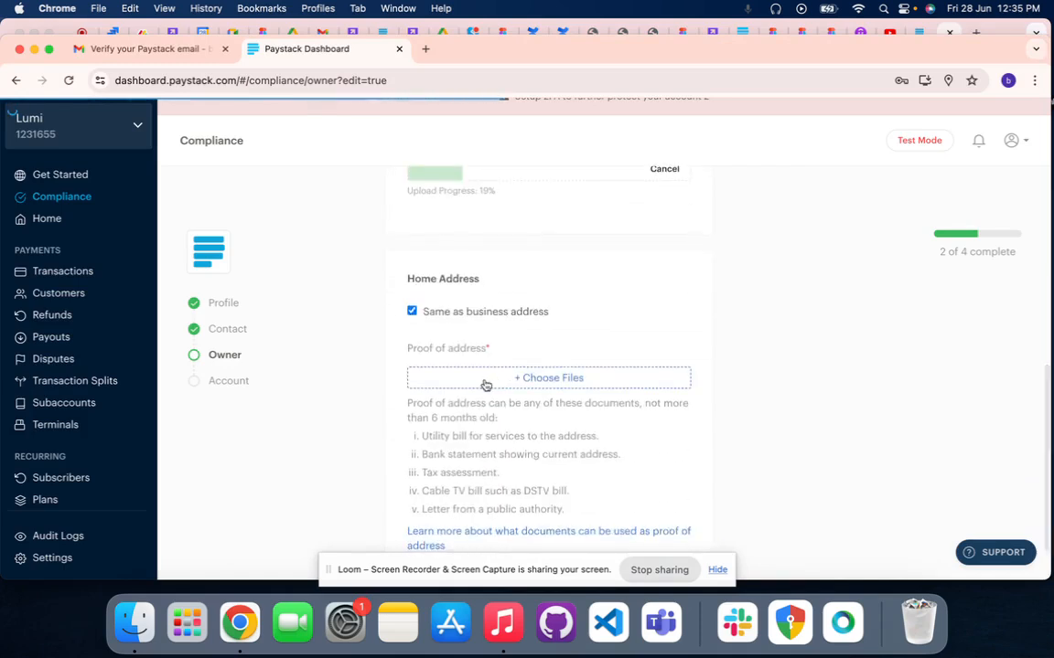
{"action": "scroll", "coordinate": [484, 384], "scroll_direction": "up", "scroll_amount": 2}
{"action": "scroll", "coordinate": [485, 383], "scroll_direction": "down", "scroll_amount": 4}
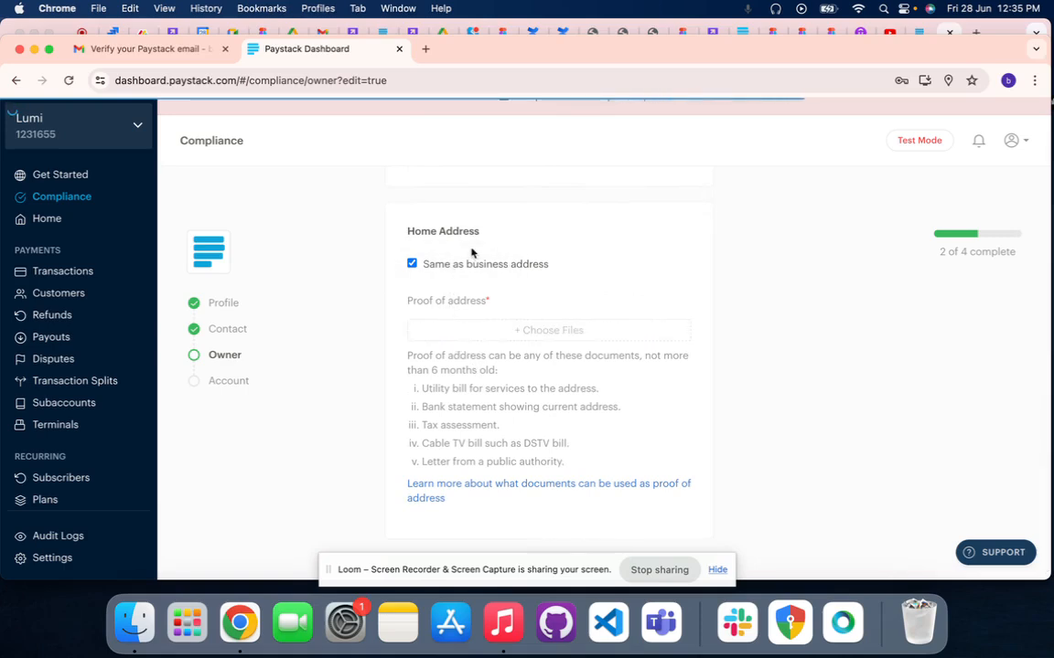
{"action": "left_click", "coordinate": [445, 331]}
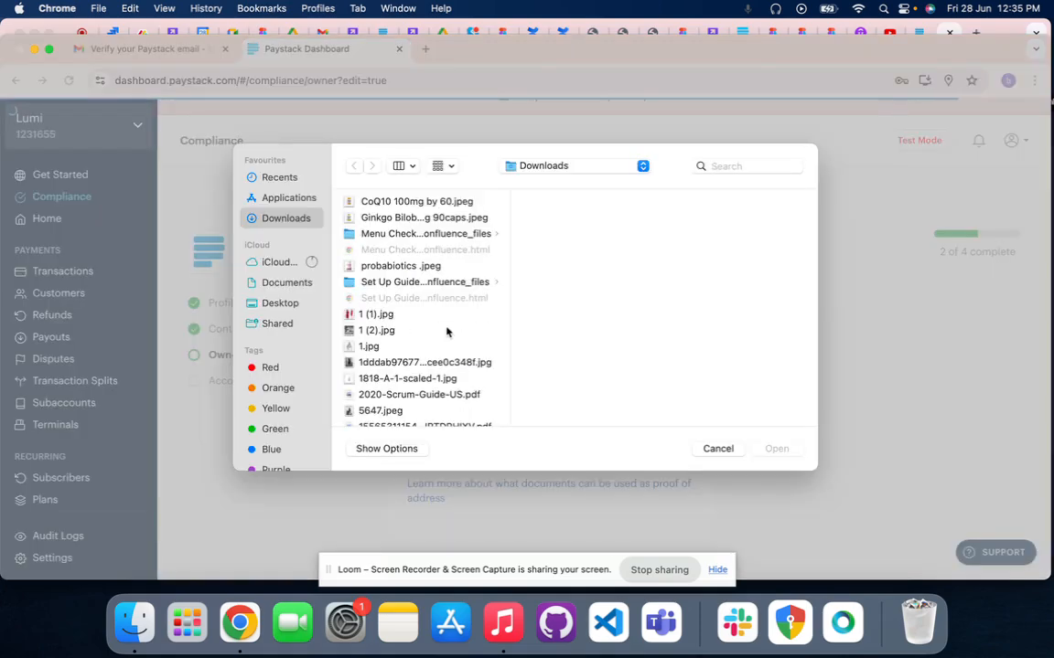
{"action": "left_click", "coordinate": [719, 449]}
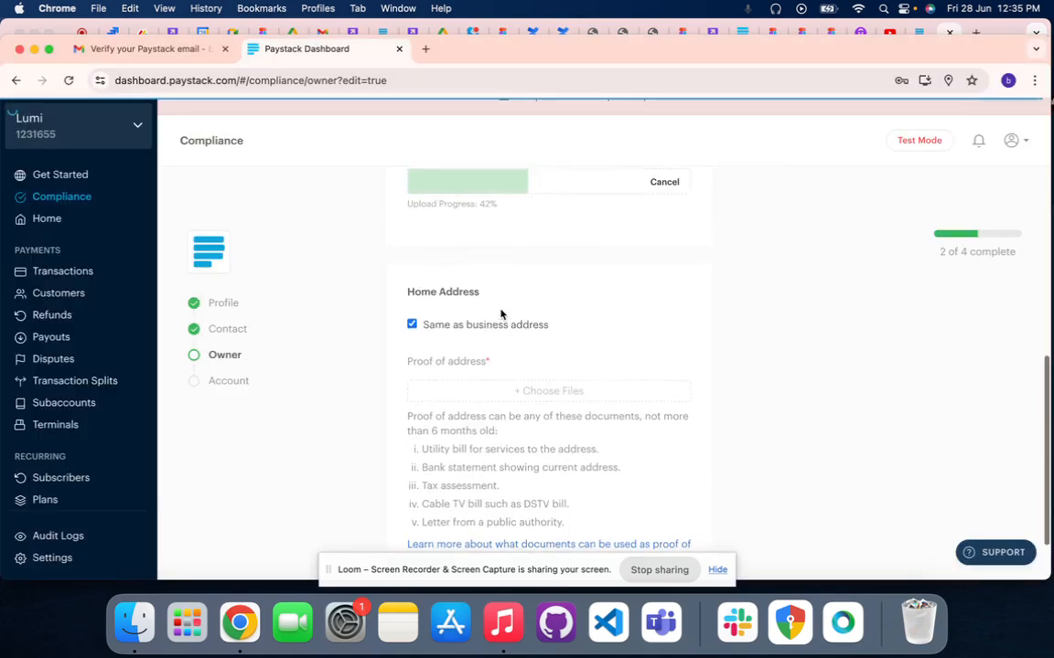
{"action": "left_click", "coordinate": [488, 390]}
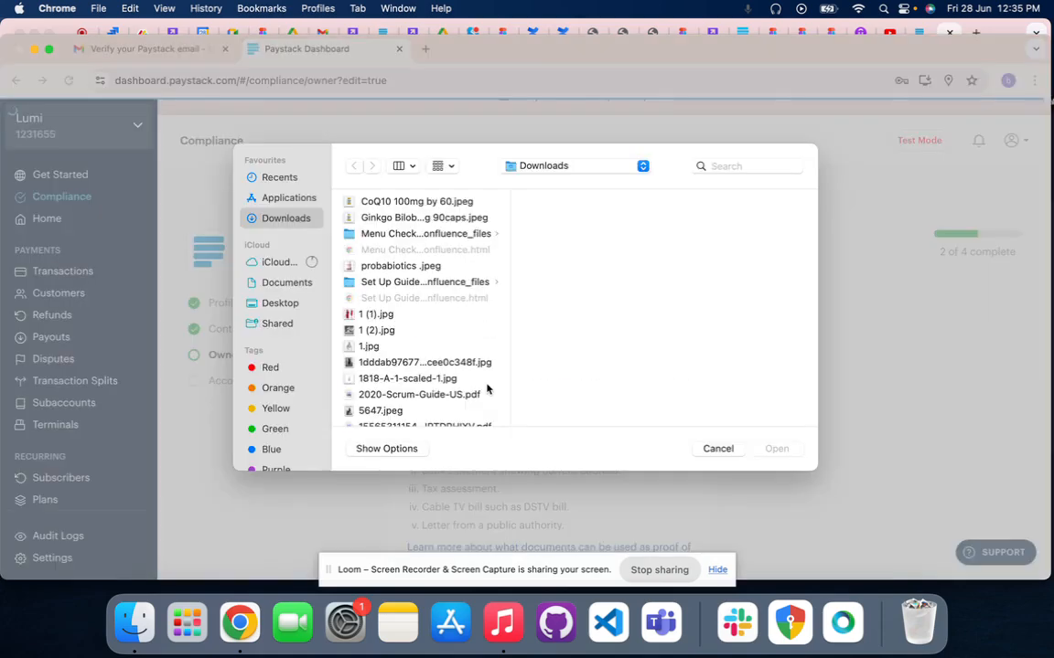
{"action": "scroll", "coordinate": [410, 364], "scroll_direction": "down", "scroll_amount": 8}
{"action": "scroll", "coordinate": [410, 364], "scroll_direction": "down", "scroll_amount": 10}
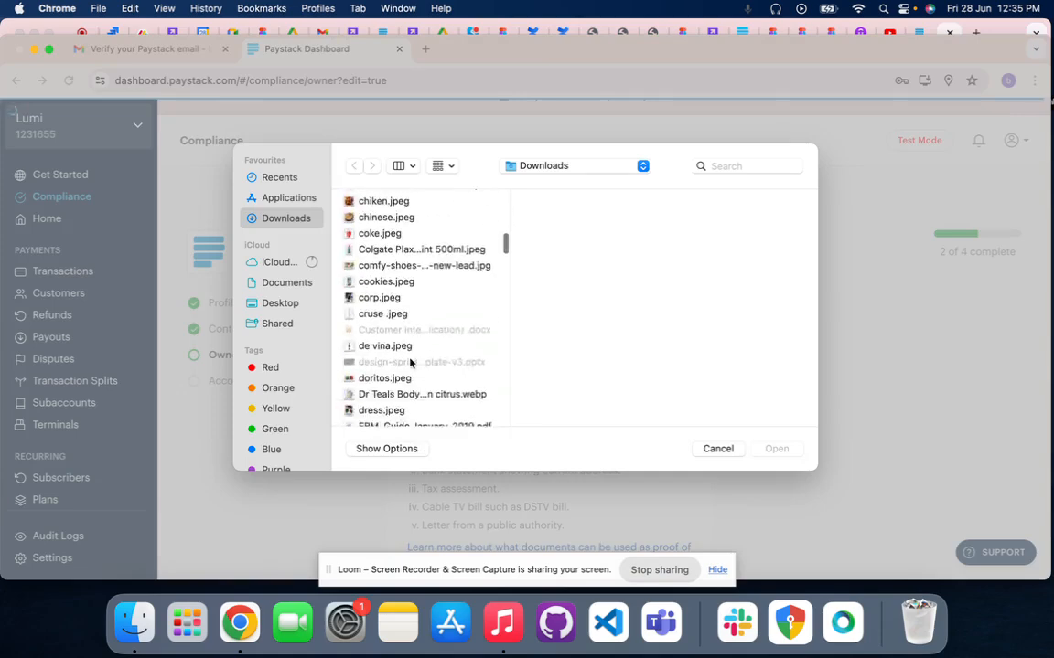
{"action": "left_click", "coordinate": [718, 448]}
Check the progress of the voter's card upload and reread the proof of address requirements
{"action": "scroll", "coordinate": [531, 407], "scroll_direction": "up", "scroll_amount": 3}
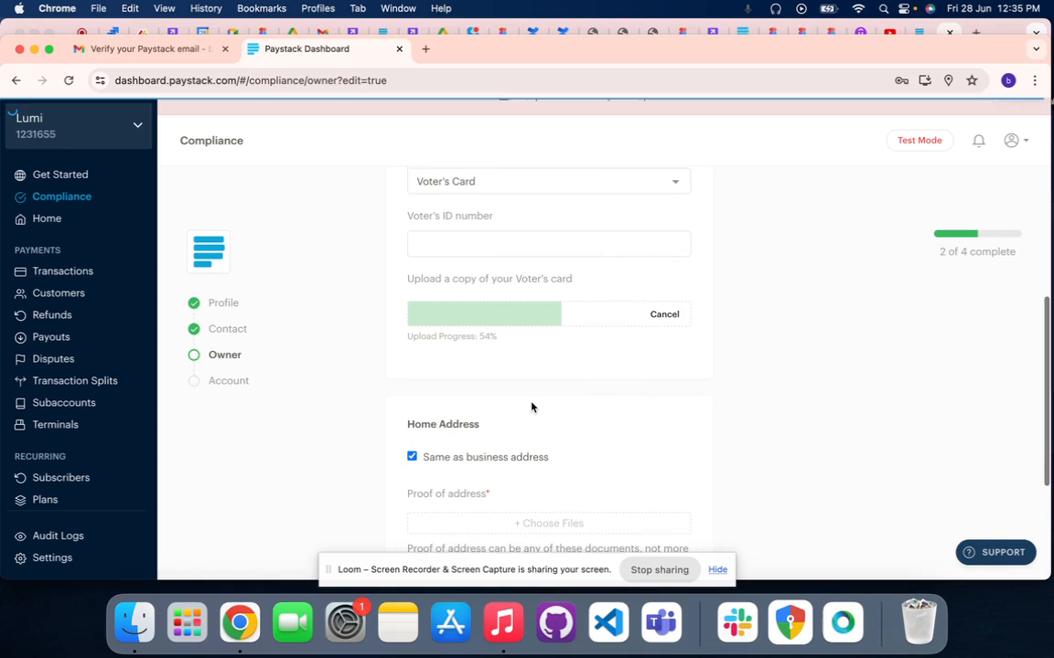
{"action": "scroll", "coordinate": [531, 407], "scroll_direction": "up", "scroll_amount": 1}
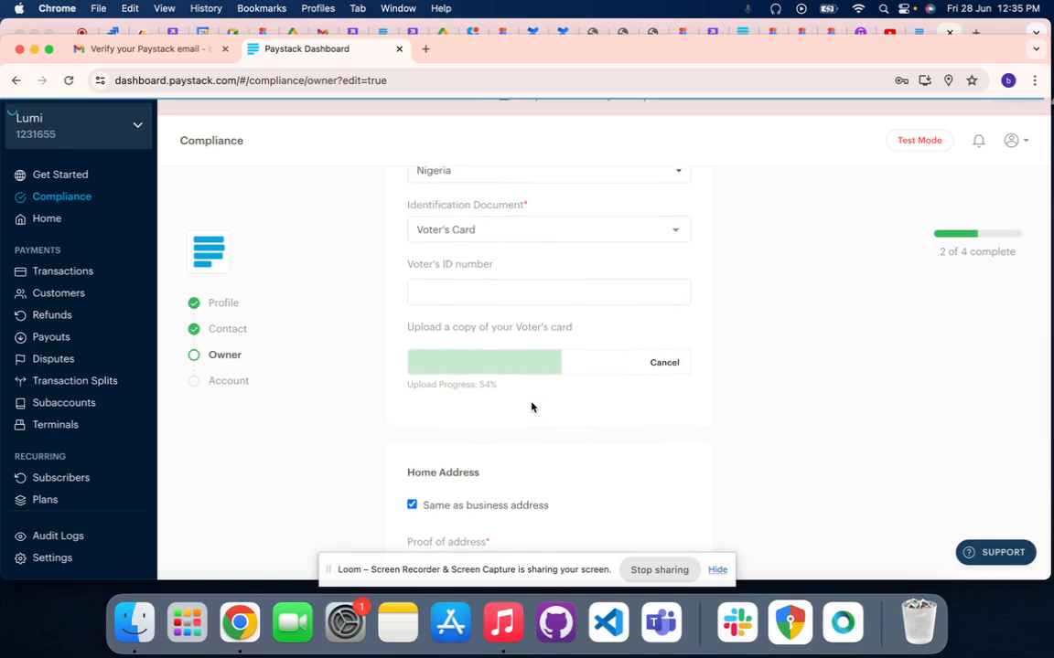
{"action": "scroll", "coordinate": [532, 407], "scroll_direction": "down", "scroll_amount": 2}
{"action": "scroll", "coordinate": [532, 404], "scroll_direction": "down", "scroll_amount": 4}
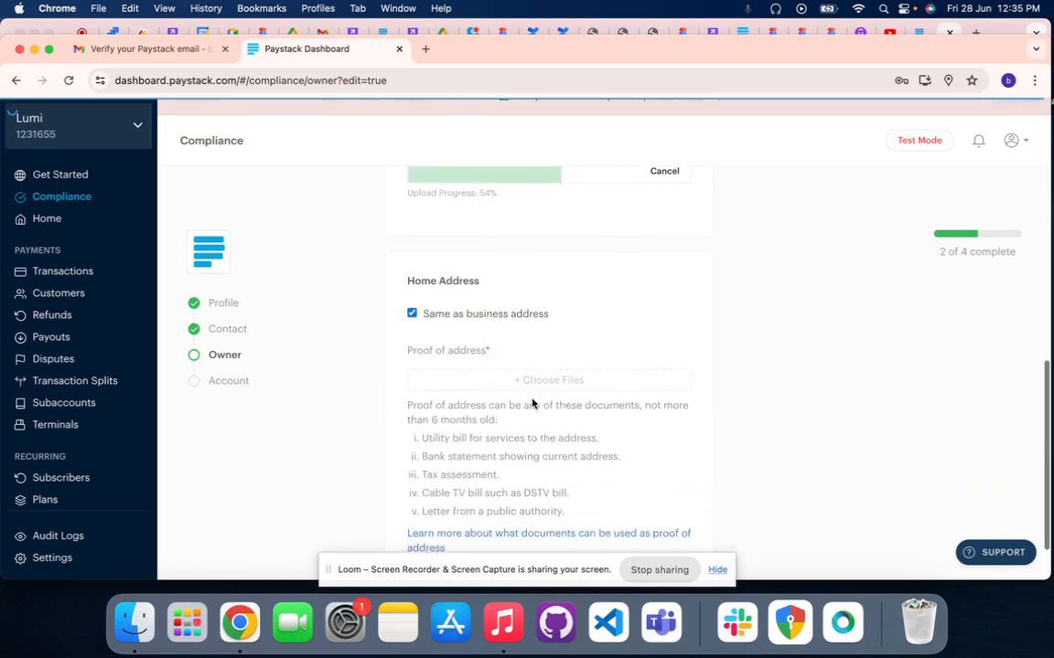
{"action": "scroll", "coordinate": [531, 403], "scroll_direction": "down", "scroll_amount": 1}
{"action": "scroll", "coordinate": [531, 399], "scroll_direction": "up", "scroll_amount": 3}
{"action": "scroll", "coordinate": [532, 402], "scroll_direction": "up", "scroll_amount": 1}
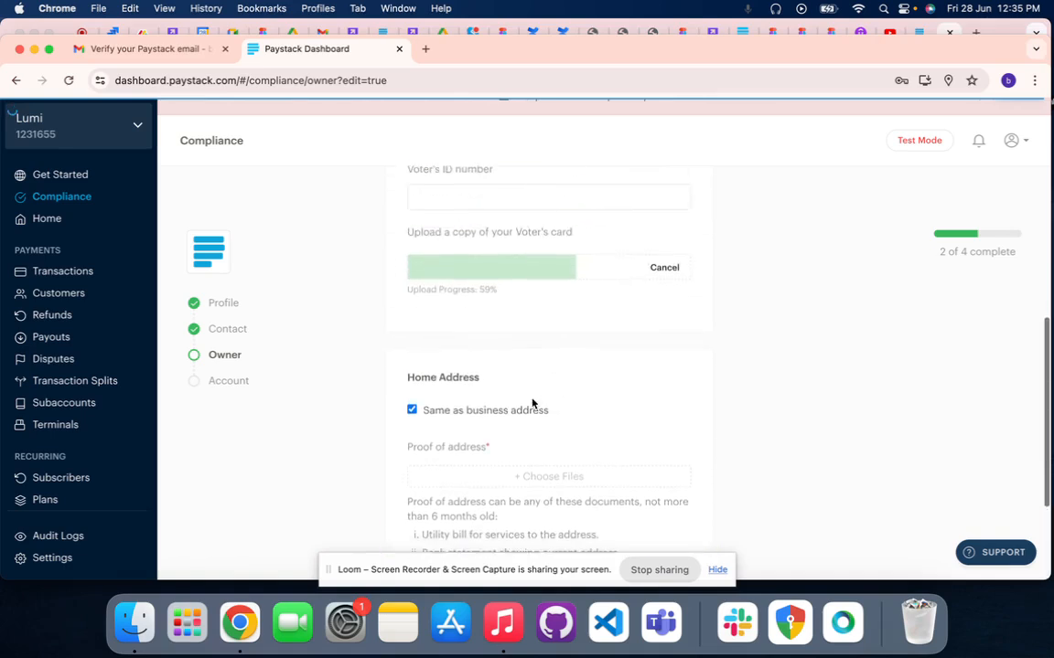
{"action": "scroll", "coordinate": [533, 404], "scroll_direction": "down", "scroll_amount": 3}
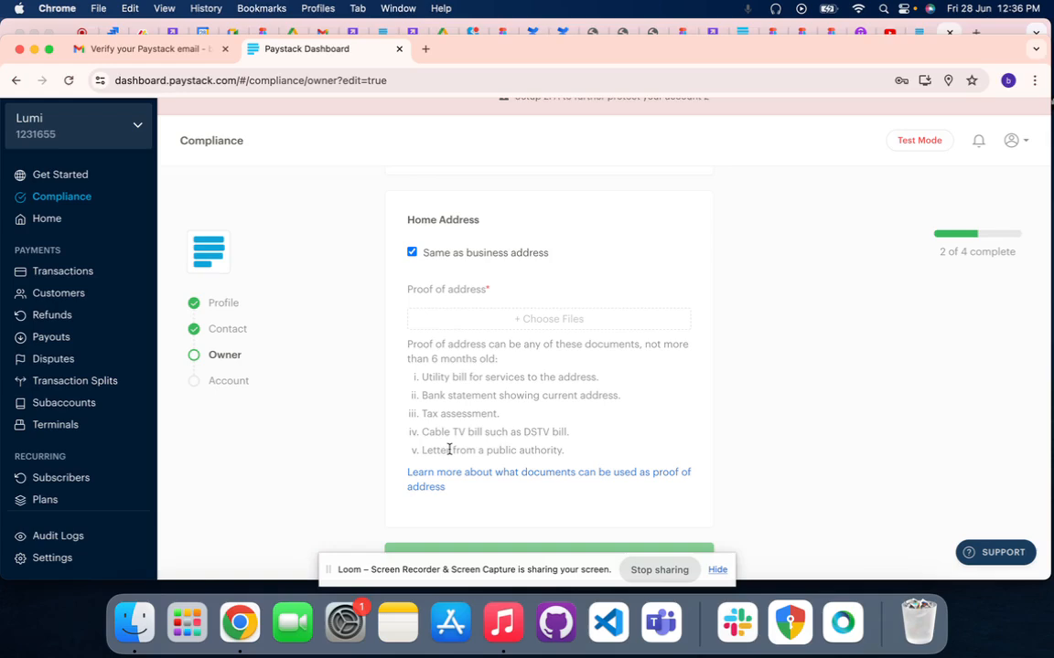
Upload image_67158529.JPG from the Downloads folder as the proof of address
{"action": "left_click", "coordinate": [512, 319]}
{"action": "scroll", "coordinate": [414, 380], "scroll_direction": "down", "scroll_amount": 20}
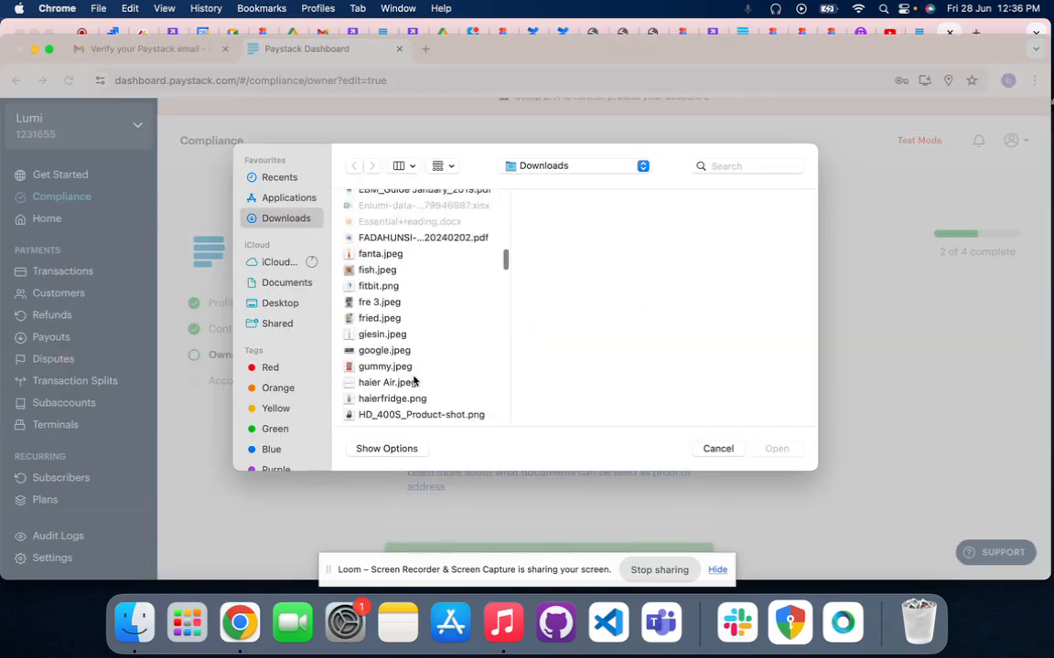
{"action": "scroll", "coordinate": [414, 380], "scroll_direction": "down", "scroll_amount": 20}
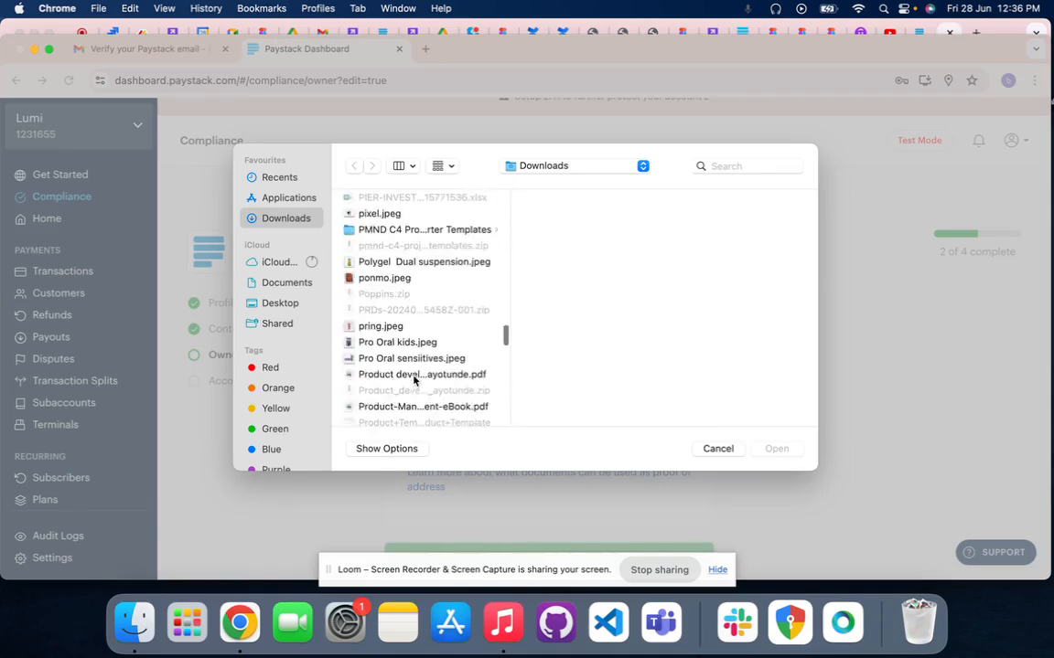
{"action": "scroll", "coordinate": [413, 379], "scroll_direction": "down", "scroll_amount": 3}
{"action": "scroll", "coordinate": [414, 380], "scroll_direction": "up", "scroll_amount": 15}
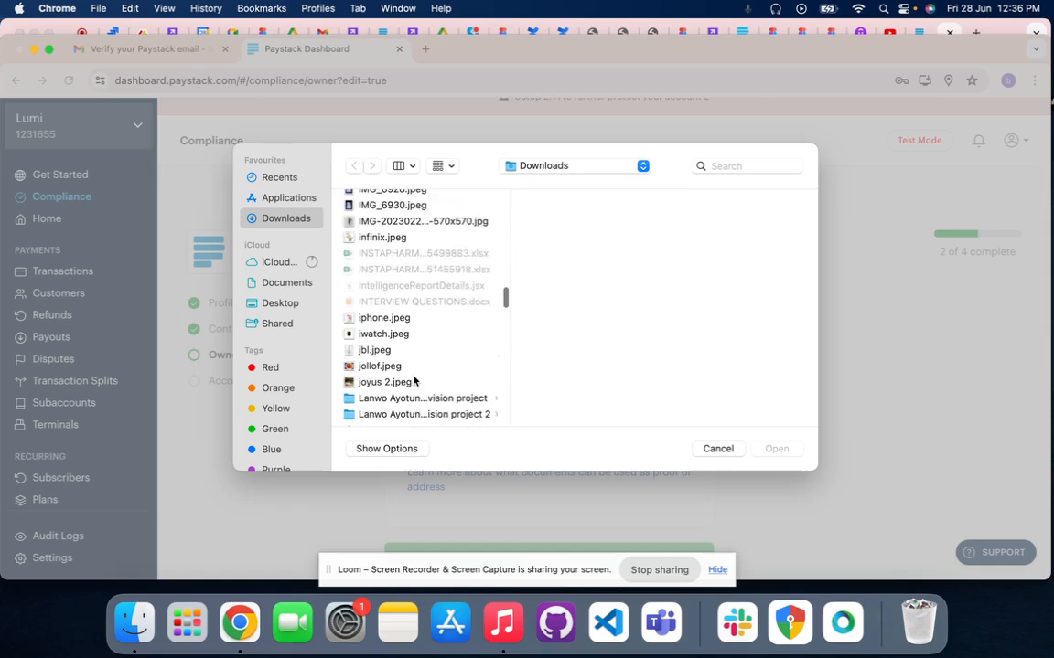
{"action": "scroll", "coordinate": [413, 381], "scroll_direction": "up", "scroll_amount": 8}
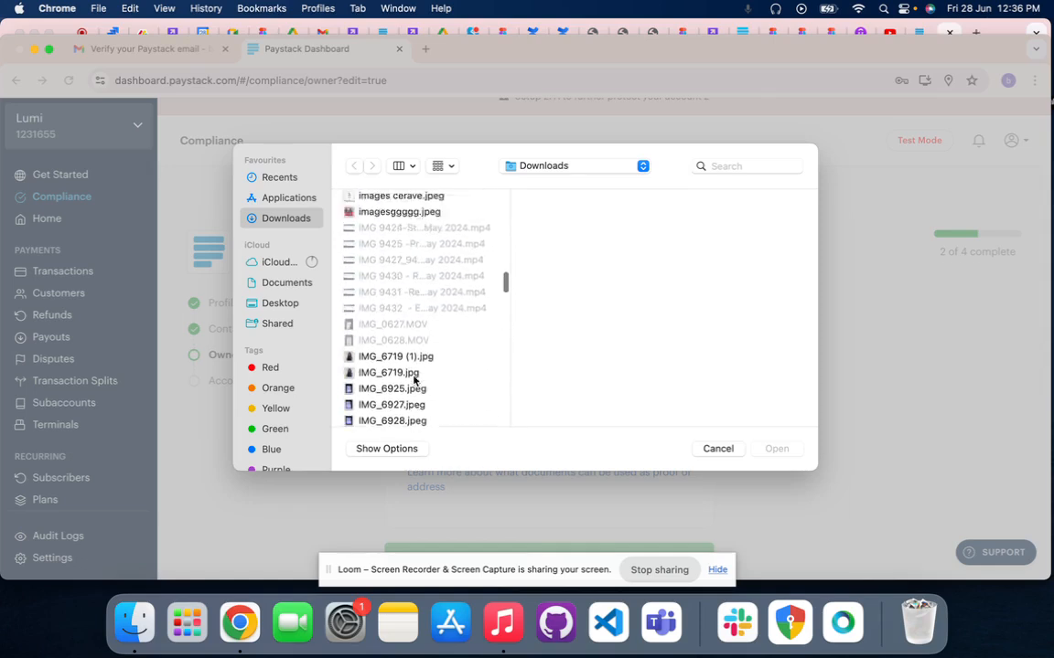
{"action": "scroll", "coordinate": [414, 379], "scroll_direction": "up", "scroll_amount": 5}
{"action": "left_click", "coordinate": [384, 302]}
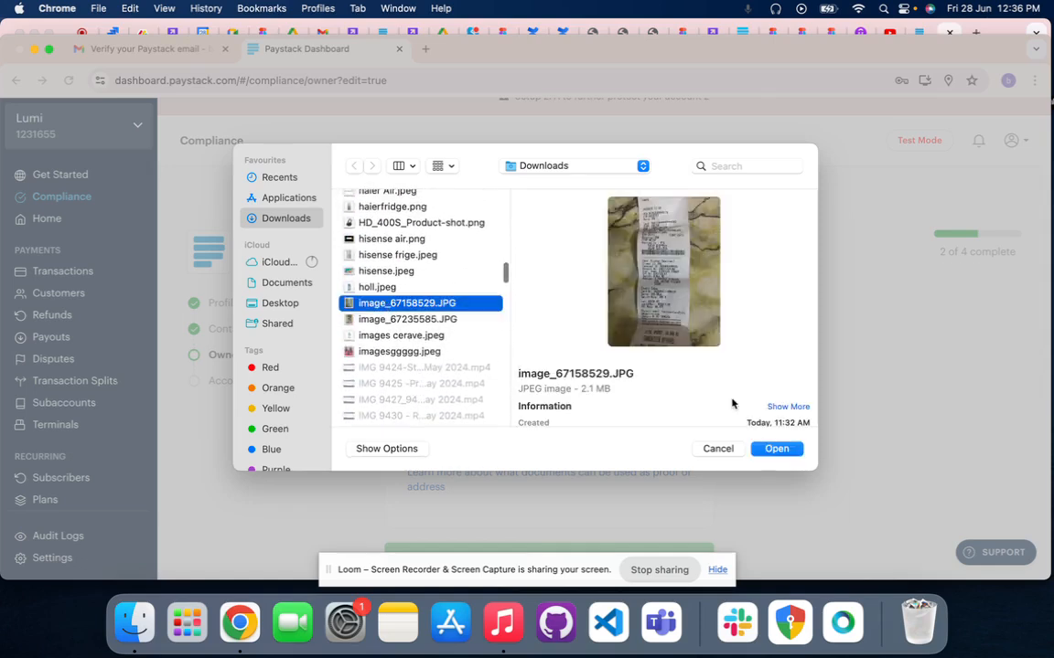
{"action": "left_click", "coordinate": [771, 449]}
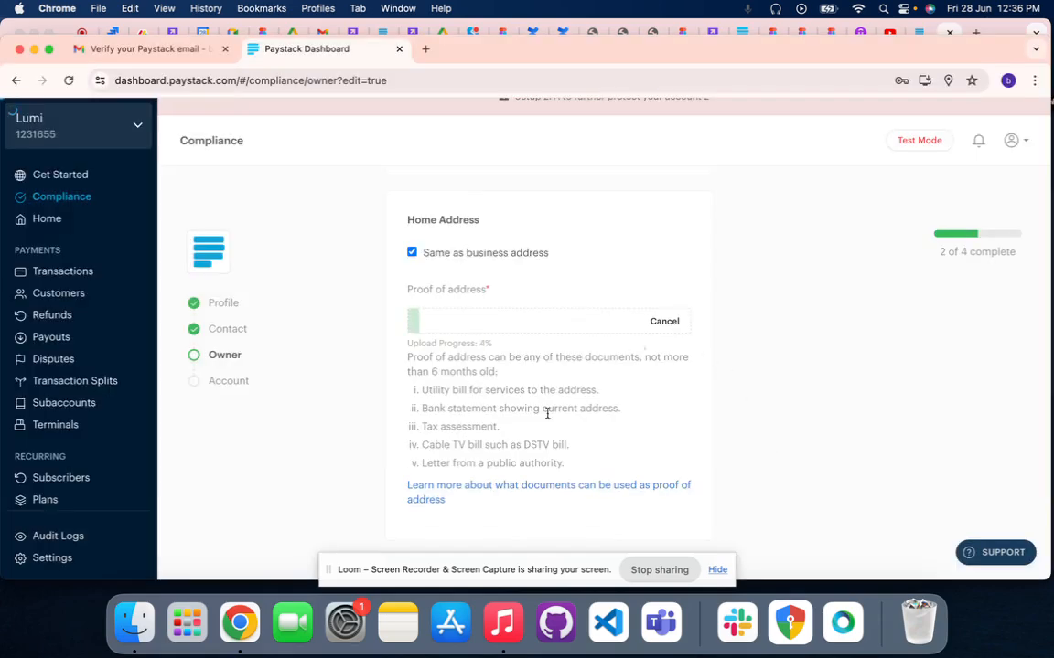
Review the owner's identification details and the proof of address upload, and save the owner form
{"action": "scroll", "coordinate": [547, 416], "scroll_direction": "up", "scroll_amount": 5}
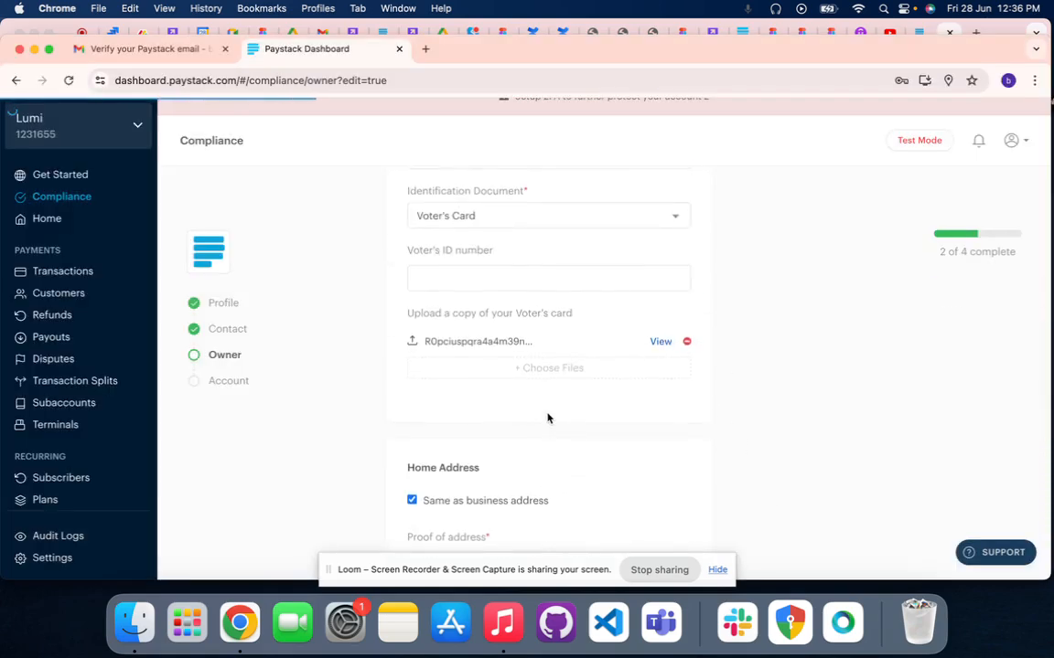
{"action": "scroll", "coordinate": [547, 418], "scroll_direction": "up", "scroll_amount": 3}
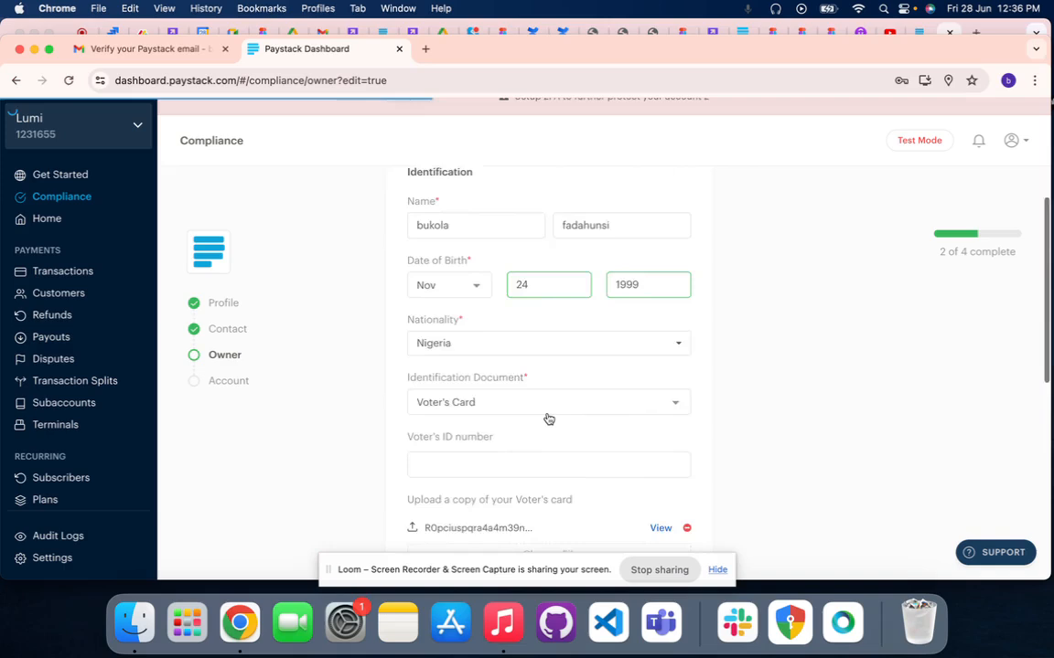
{"action": "scroll", "coordinate": [547, 418], "scroll_direction": "down", "scroll_amount": 5}
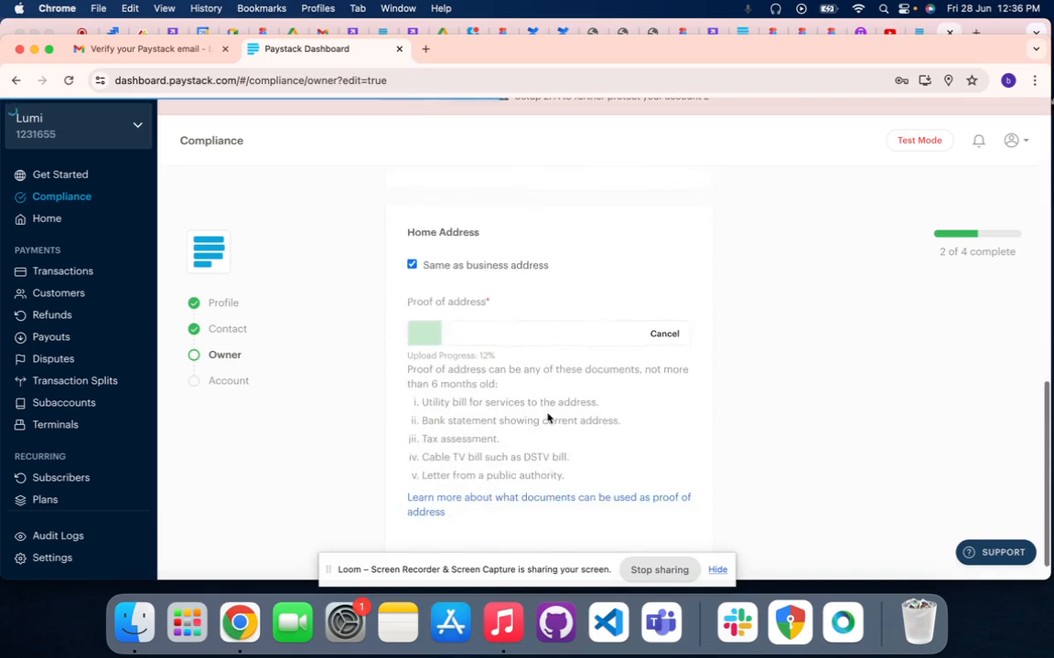
{"action": "scroll", "coordinate": [547, 418], "scroll_direction": "down", "scroll_amount": 1}
{"action": "scroll", "coordinate": [547, 418], "scroll_direction": "up", "scroll_amount": 3}
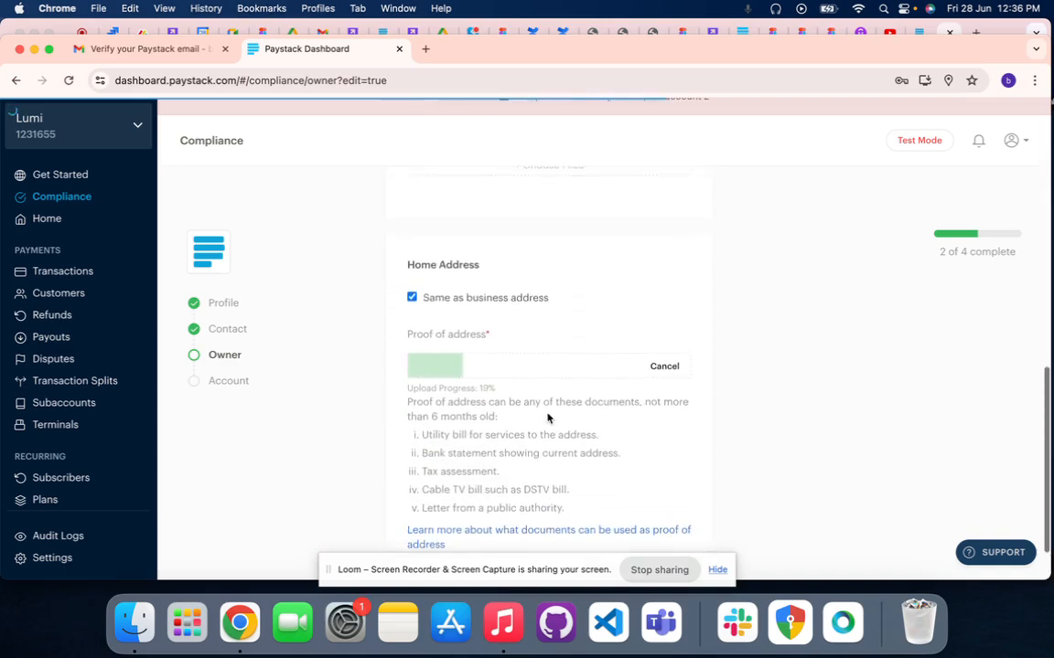
{"action": "scroll", "coordinate": [546, 418], "scroll_direction": "down", "scroll_amount": 3}
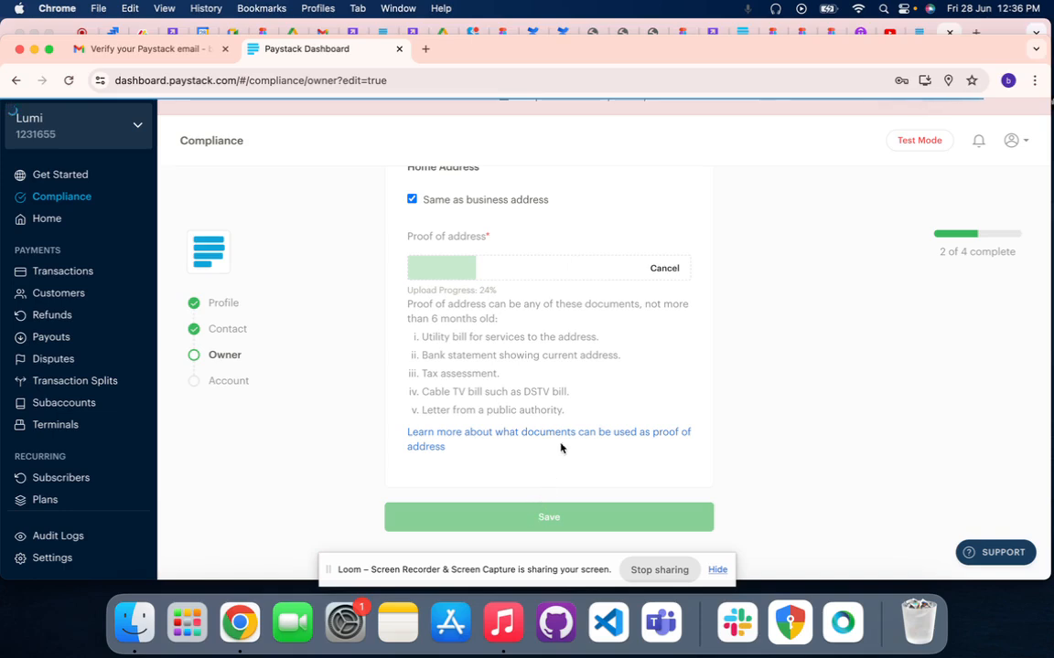
{"action": "scroll", "coordinate": [580, 424], "scroll_direction": "up", "scroll_amount": 5}
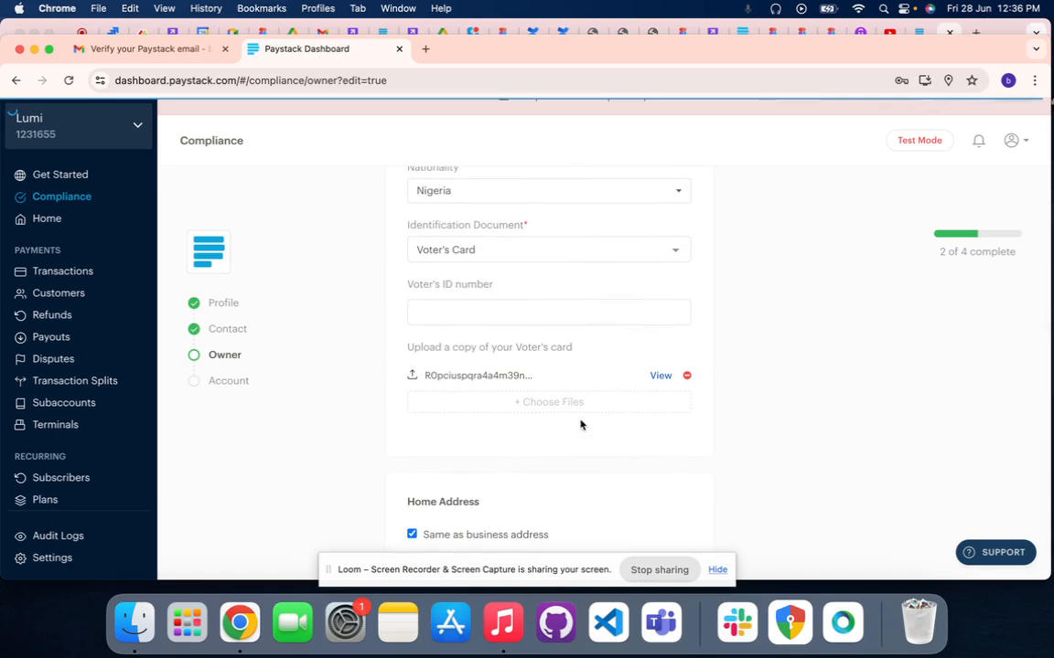
{"action": "scroll", "coordinate": [580, 424], "scroll_direction": "down", "scroll_amount": 5}
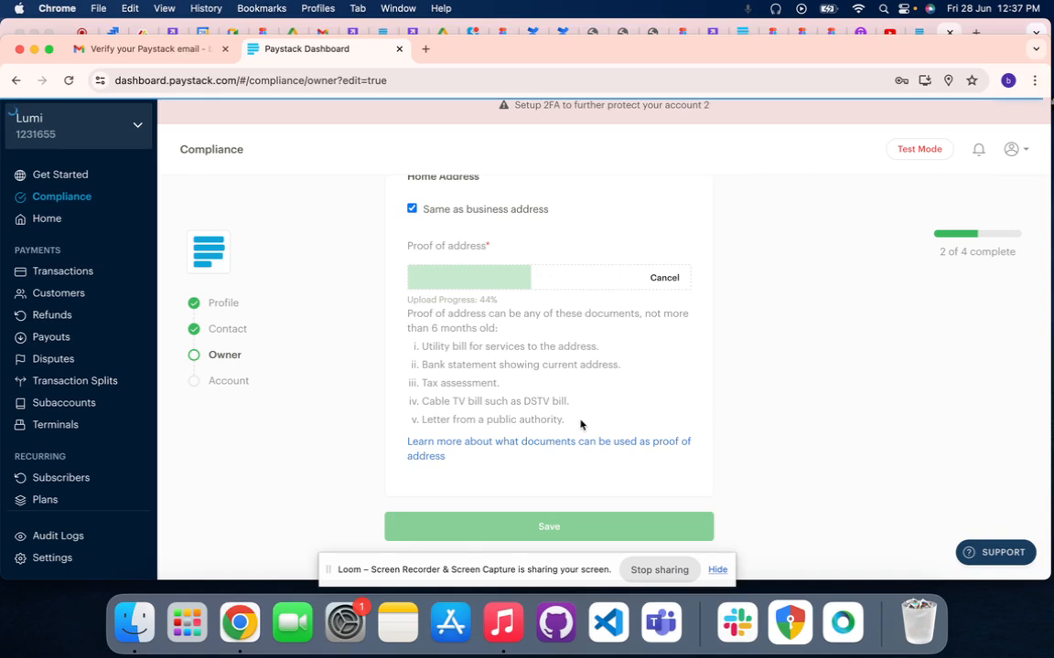
{"action": "scroll", "coordinate": [580, 424], "scroll_direction": "down", "scroll_amount": 1}
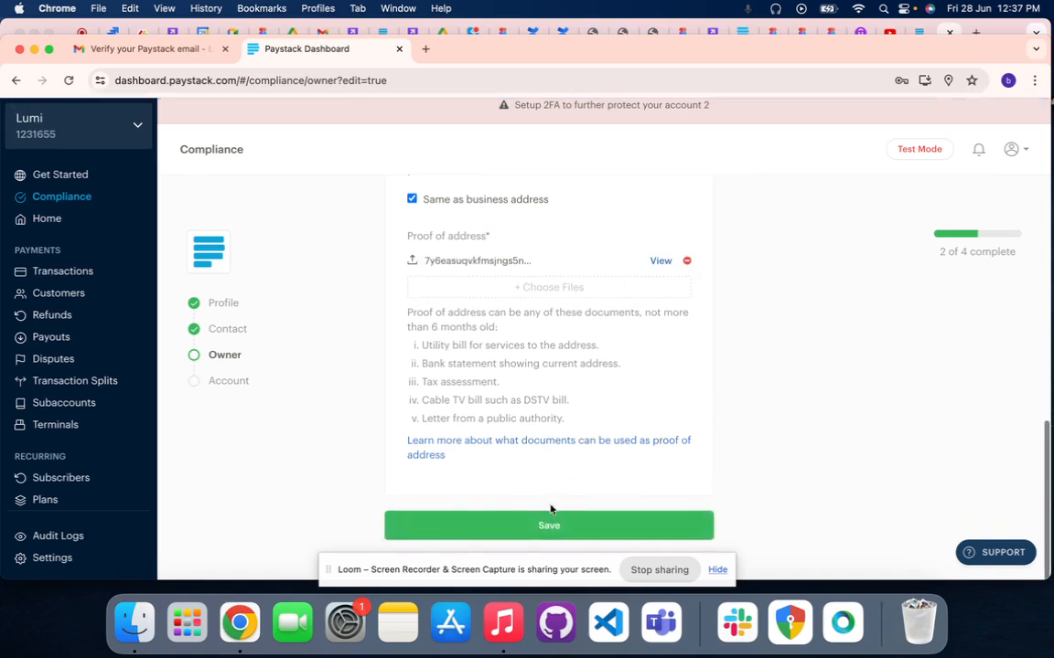
{"action": "left_click", "coordinate": [547, 525]}
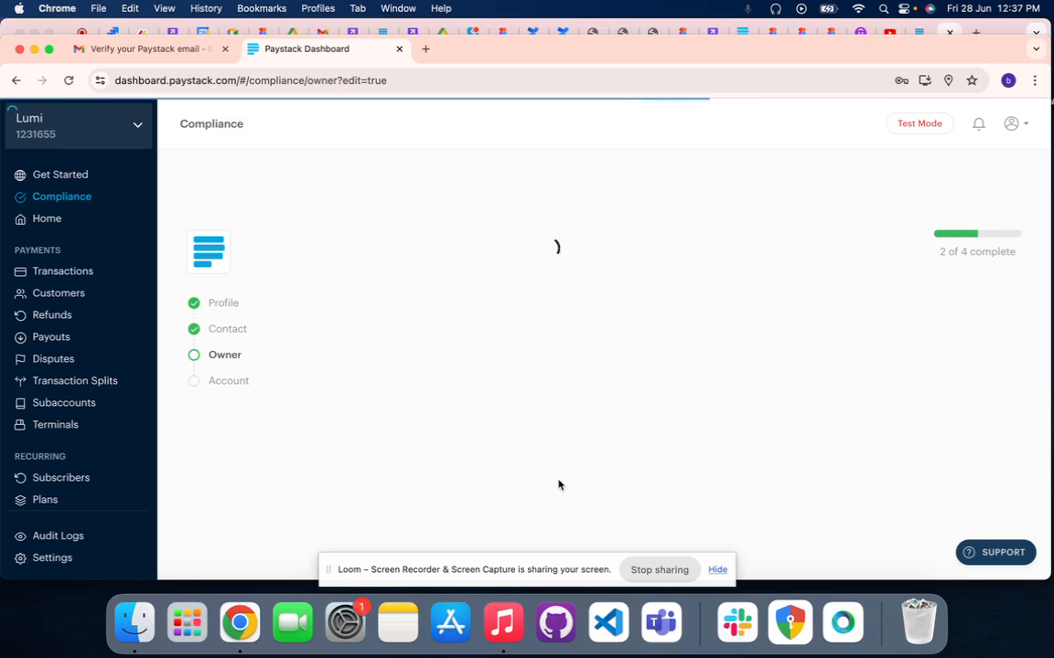
Recheck the saved owner form and choose Voter's Card again as the identification document
{"action": "scroll", "coordinate": [559, 485], "scroll_direction": "down", "scroll_amount": 1}
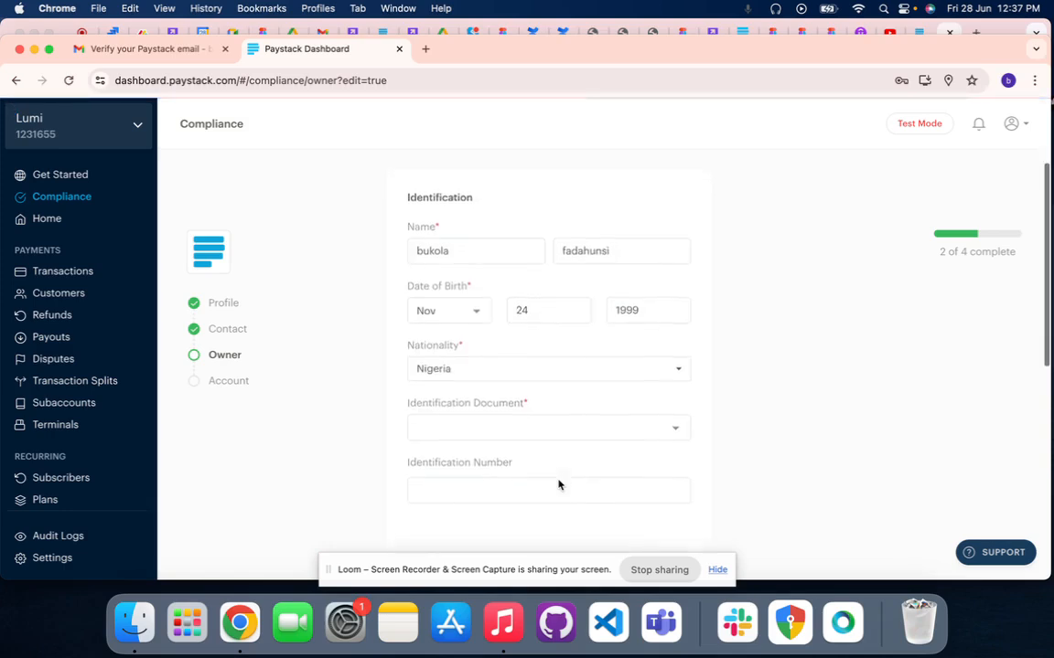
{"action": "scroll", "coordinate": [559, 485], "scroll_direction": "down", "scroll_amount": 10}
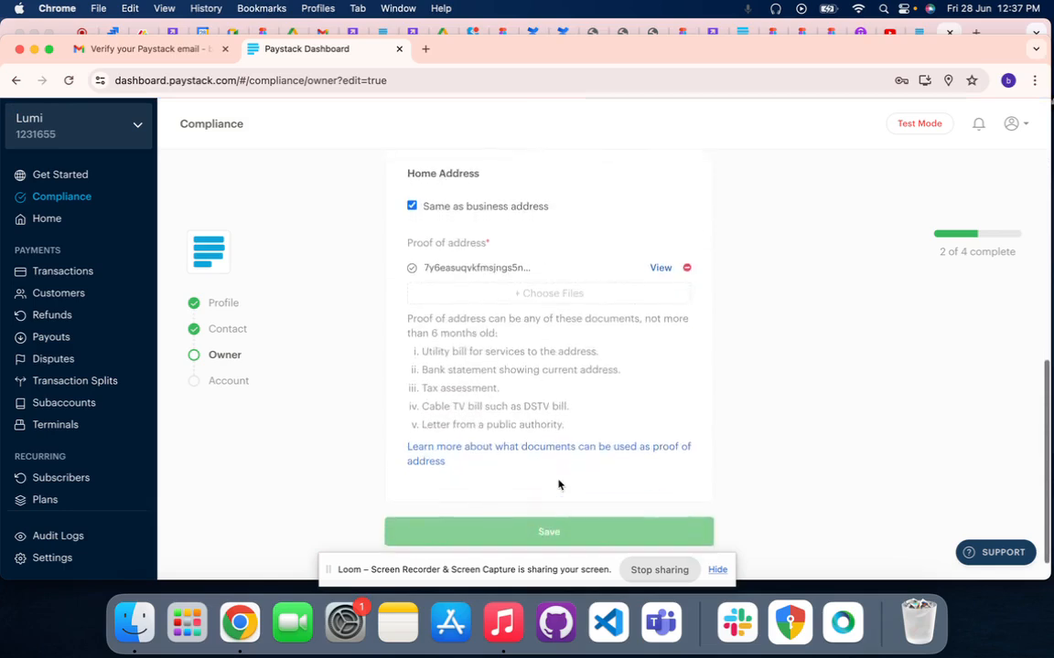
{"action": "scroll", "coordinate": [559, 485], "scroll_direction": "up", "scroll_amount": 5}
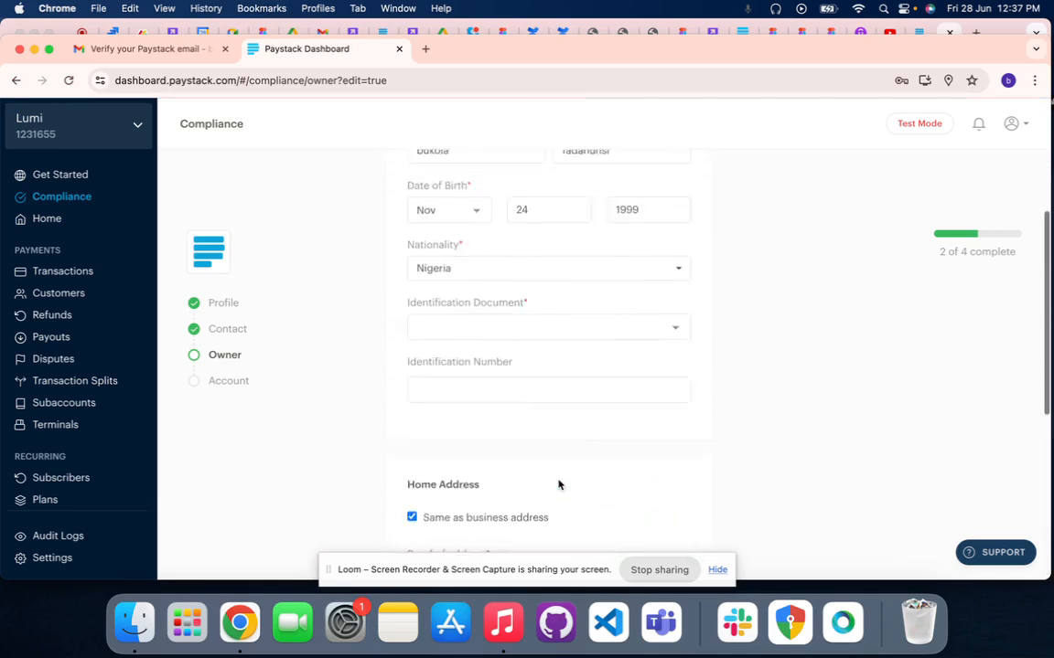
{"action": "scroll", "coordinate": [559, 485], "scroll_direction": "up", "scroll_amount": 2}
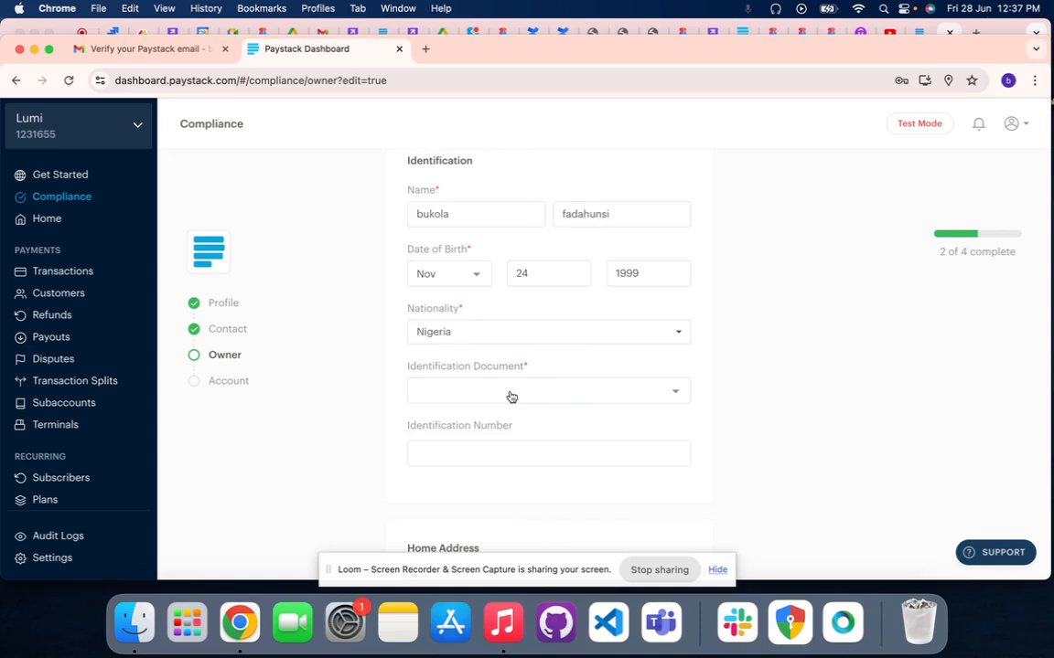
{"action": "scroll", "coordinate": [510, 396], "scroll_direction": "down", "scroll_amount": 10}
{"action": "scroll", "coordinate": [509, 392], "scroll_direction": "up", "scroll_amount": 6}
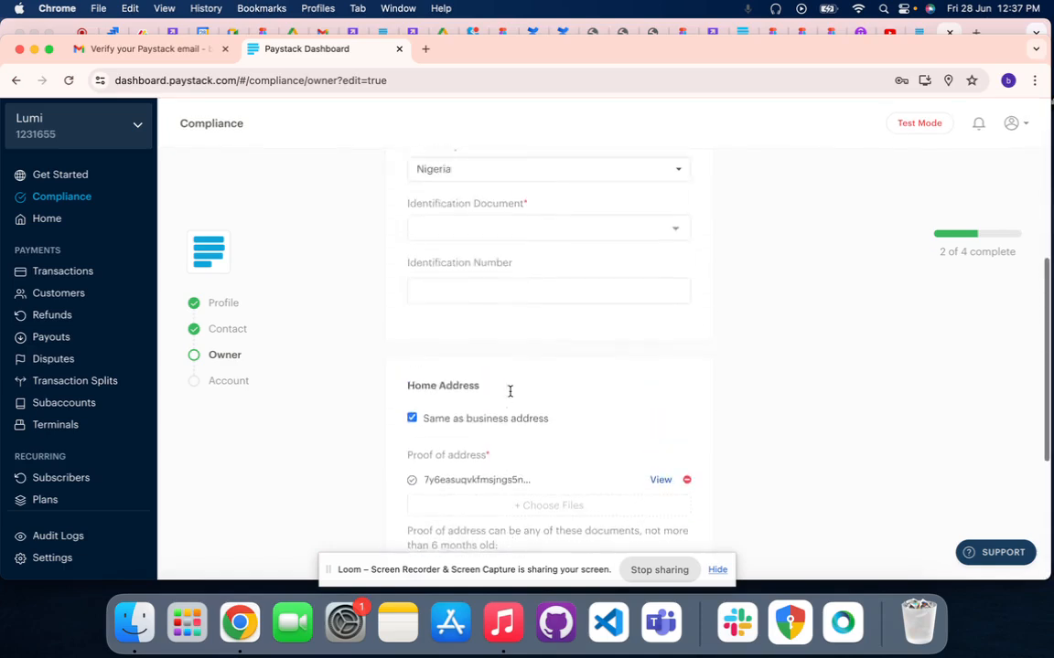
{"action": "scroll", "coordinate": [510, 393], "scroll_direction": "up", "scroll_amount": 3}
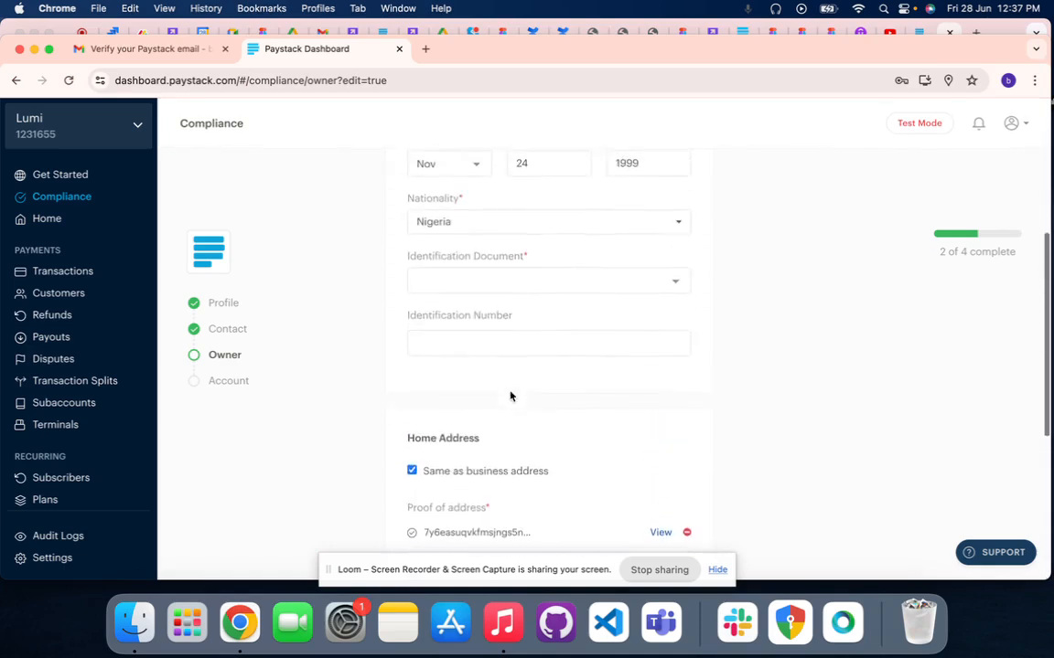
{"action": "left_click", "coordinate": [480, 285]}
{"action": "left_click", "coordinate": [464, 364]}
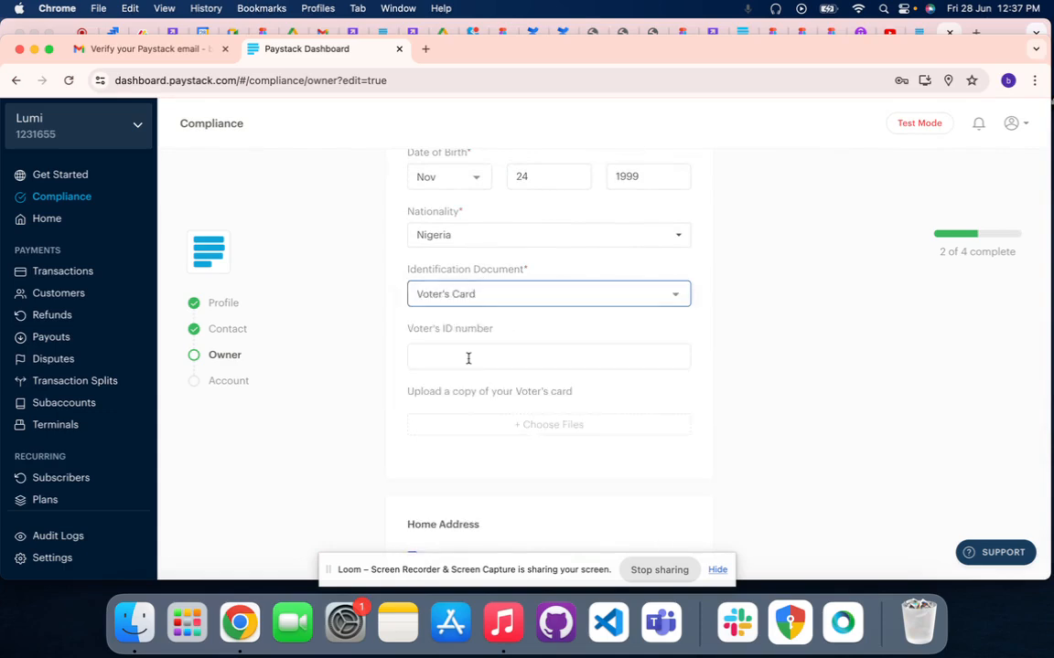
Enter the owner's Voter's ID number in the Identification section
{"action": "left_click", "coordinate": [467, 360]}
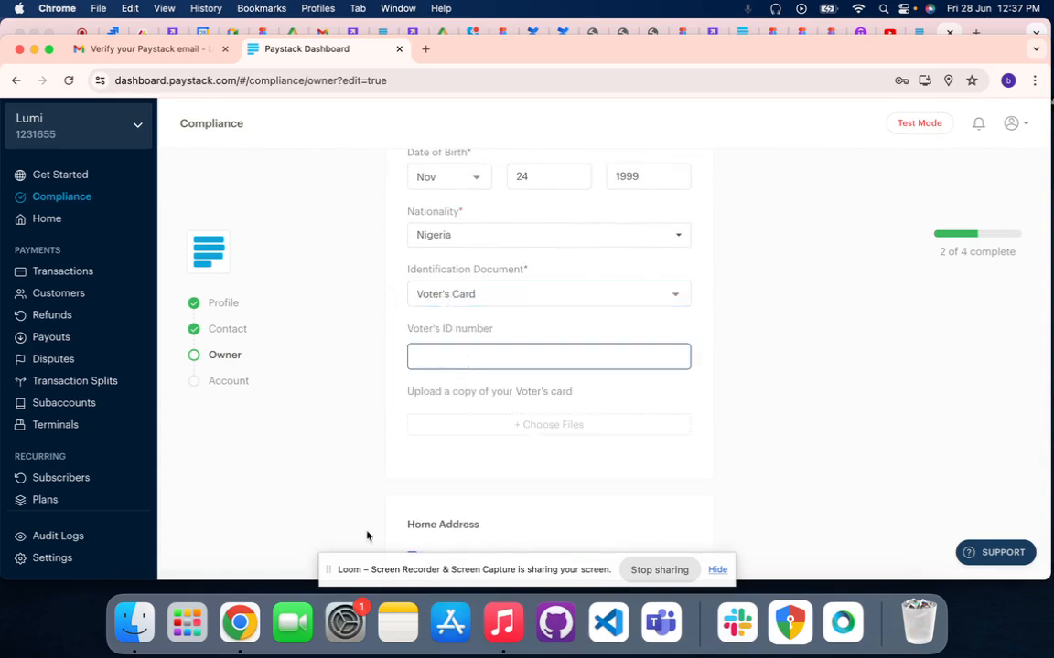
{"action": "left_click", "coordinate": [330, 571]}
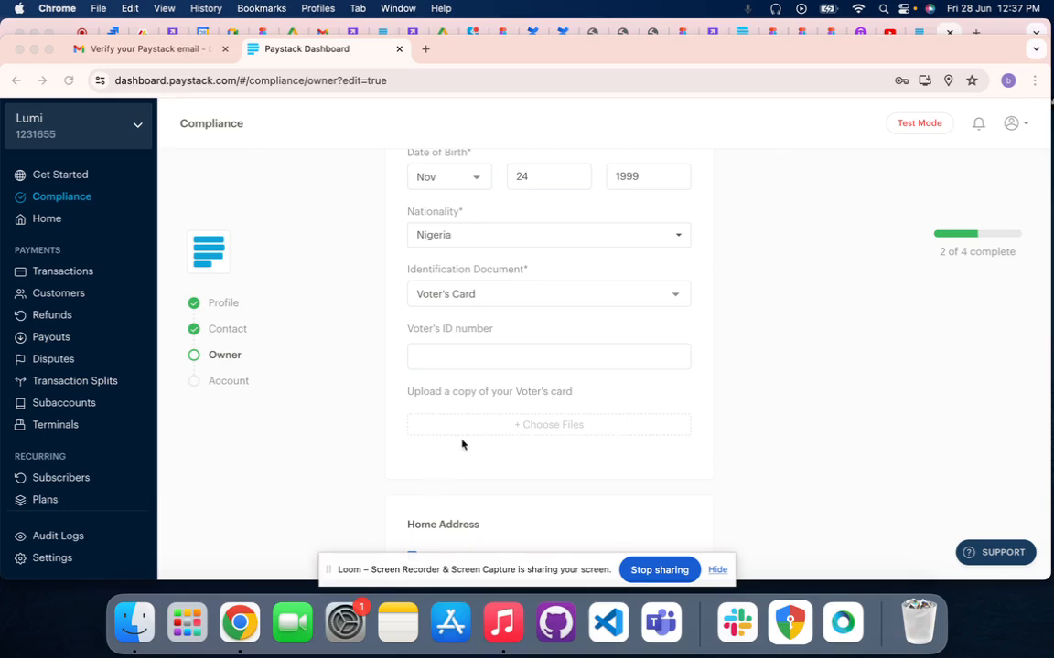
{"action": "scroll", "coordinate": [475, 422], "scroll_direction": "up", "scroll_amount": 1}
{"action": "scroll", "coordinate": [475, 422], "scroll_direction": "up", "scroll_amount": 1}
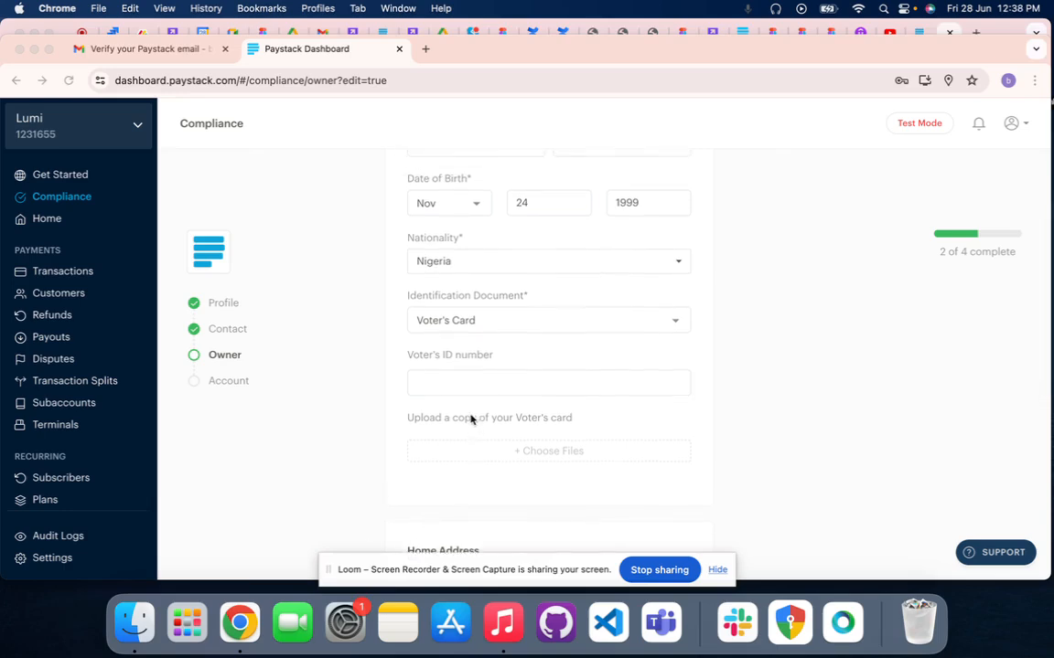
{"action": "left_click", "coordinate": [426, 385]}
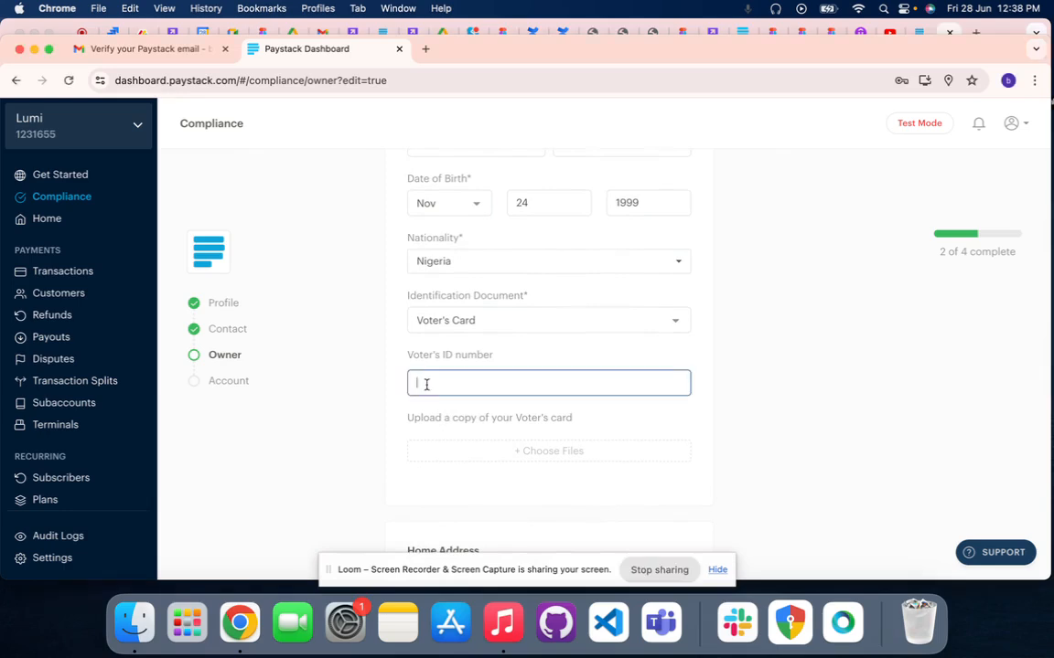
{"action": "scroll", "coordinate": [426, 383], "scroll_direction": "down", "scroll_amount": 1}
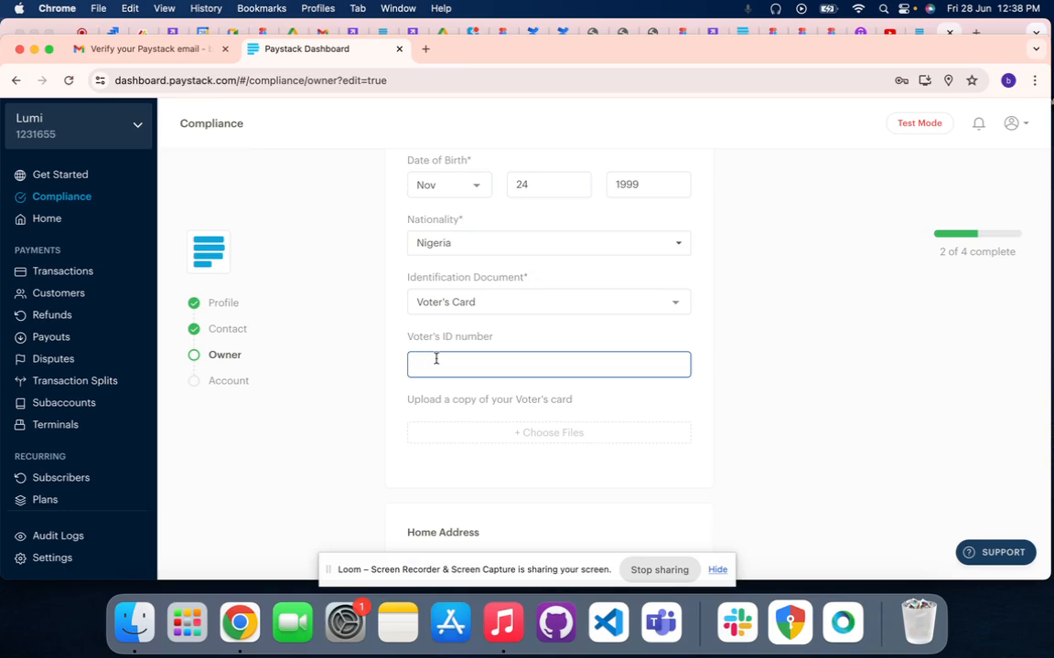
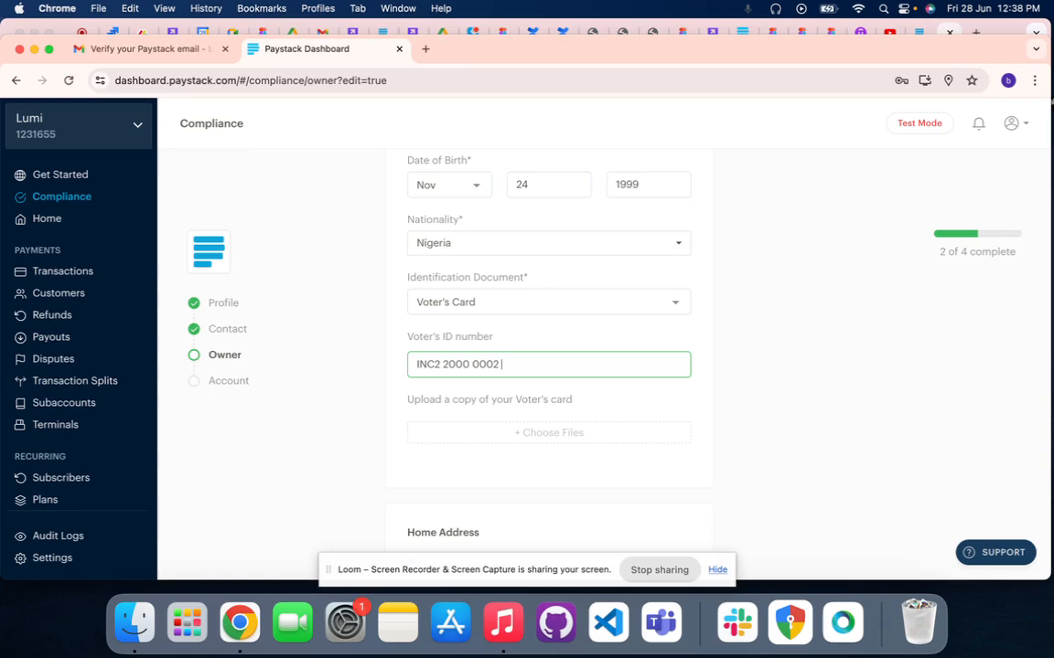
Upload image_67158529.JPG from the Downloads folder as the copy of the voter's card
{"action": "left_click", "coordinate": [435, 431]}
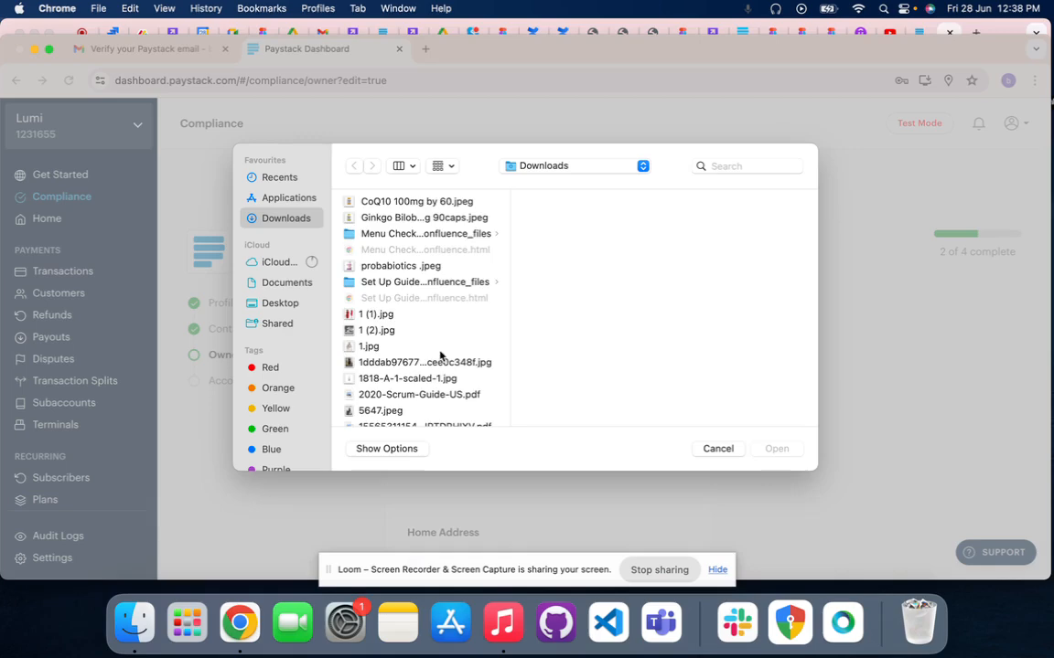
{"action": "scroll", "coordinate": [446, 311], "scroll_direction": "down", "scroll_amount": 20}
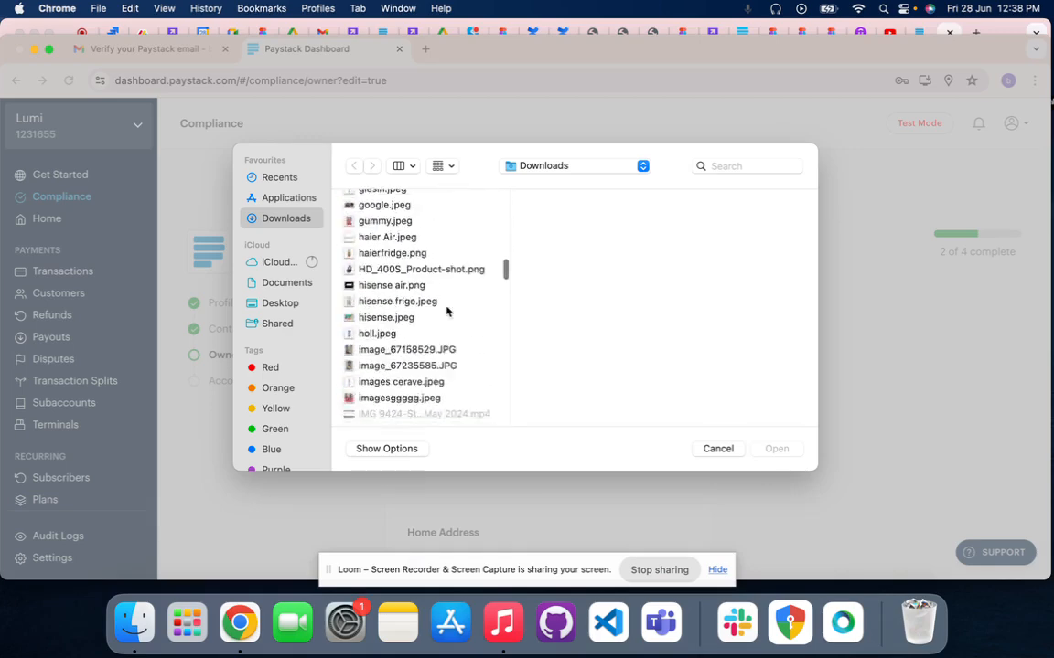
{"action": "scroll", "coordinate": [447, 311], "scroll_direction": "down", "scroll_amount": 5}
{"action": "scroll", "coordinate": [446, 311], "scroll_direction": "up", "scroll_amount": 10}
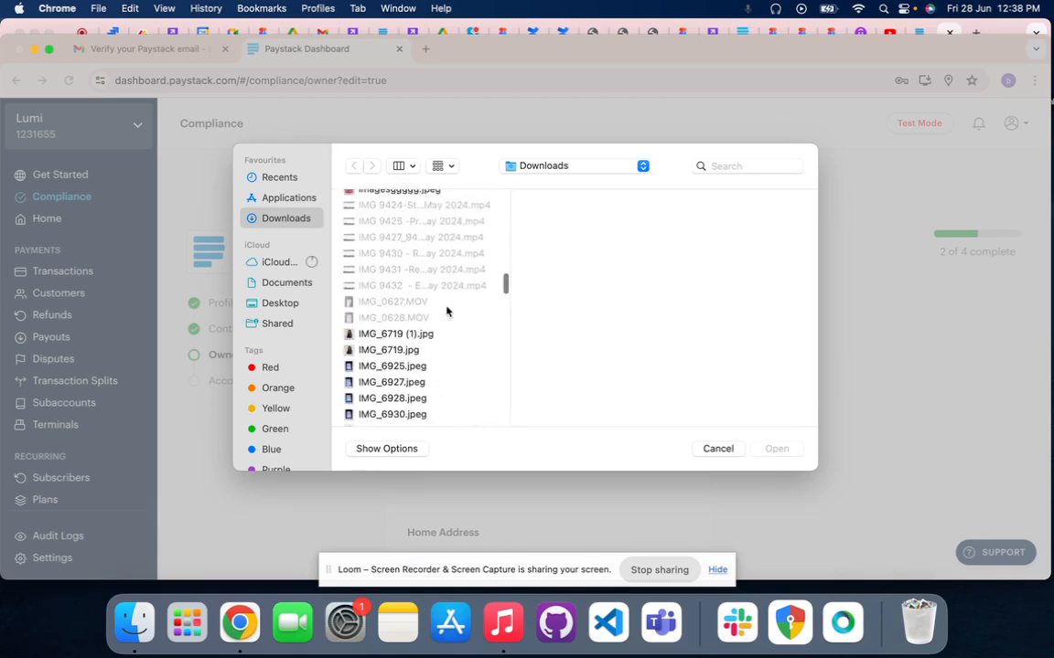
{"action": "left_click", "coordinate": [366, 303]}
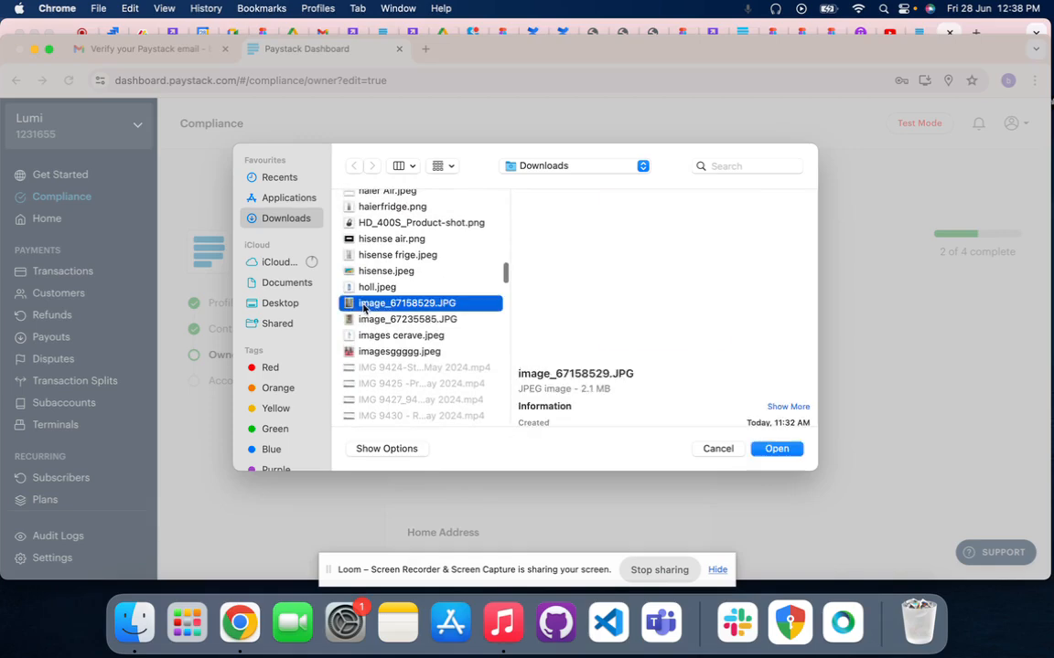
{"action": "left_click", "coordinate": [776, 449]}
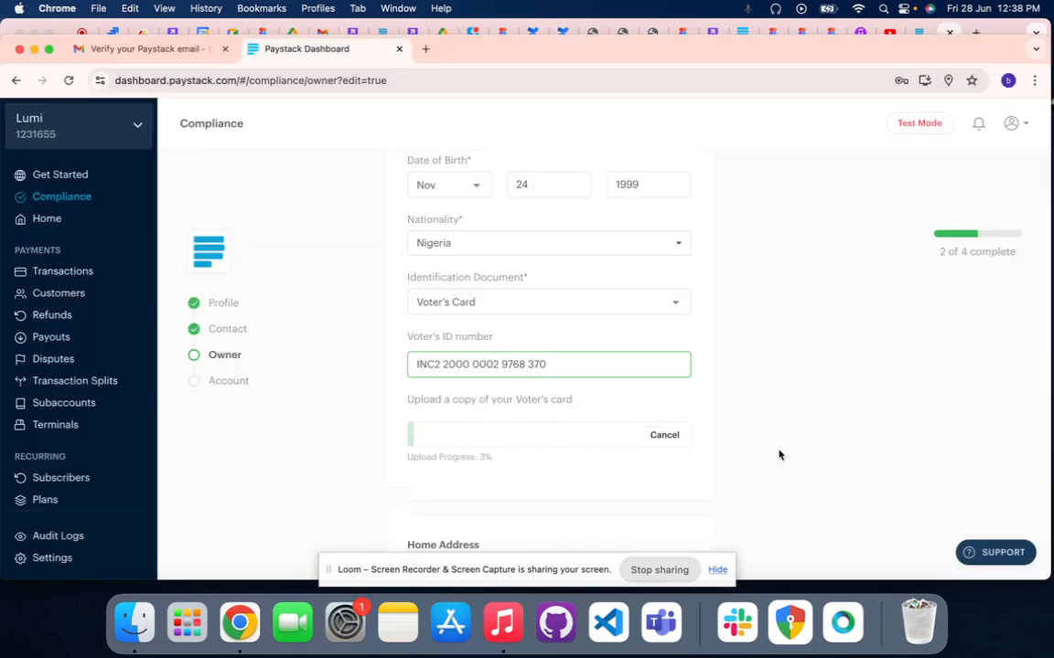
{"action": "scroll", "coordinate": [656, 446], "scroll_direction": "down", "scroll_amount": 3}
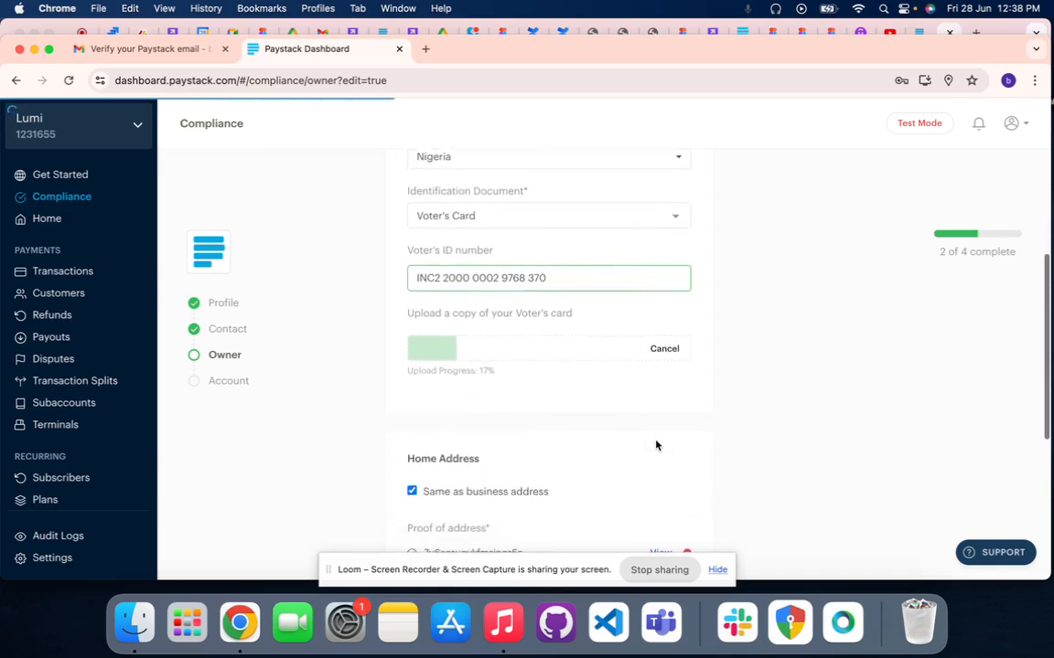
Monitor the voter's card upload and look over the owner's identification and home address details
{"action": "scroll", "coordinate": [656, 446], "scroll_direction": "down", "scroll_amount": 4}
{"action": "scroll", "coordinate": [656, 444], "scroll_direction": "up", "scroll_amount": 8}
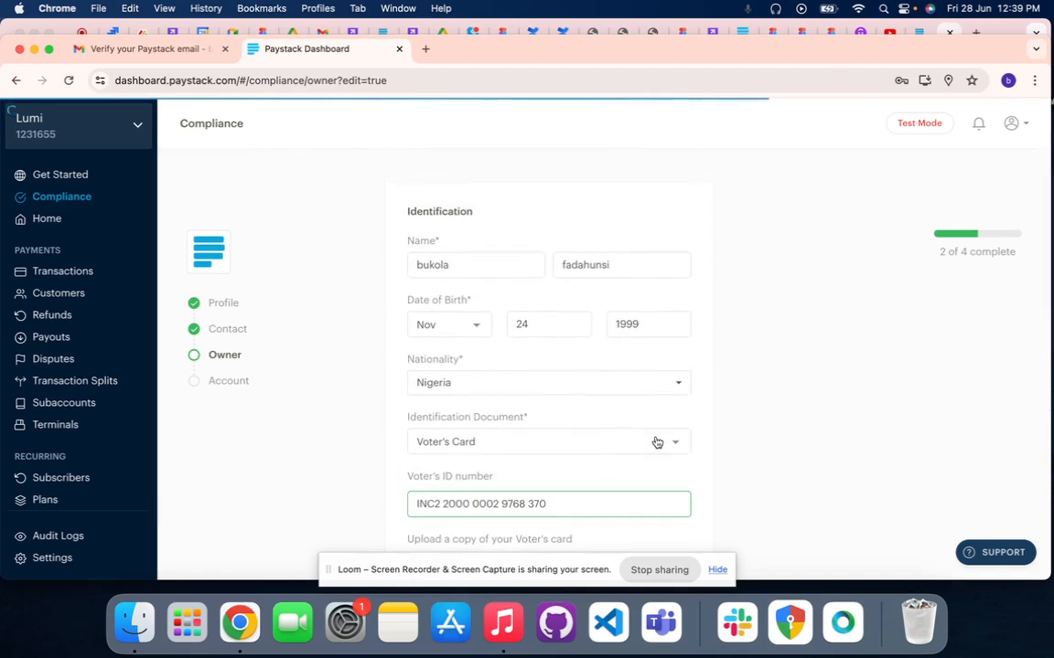
{"action": "scroll", "coordinate": [656, 443], "scroll_direction": "down", "scroll_amount": 1}
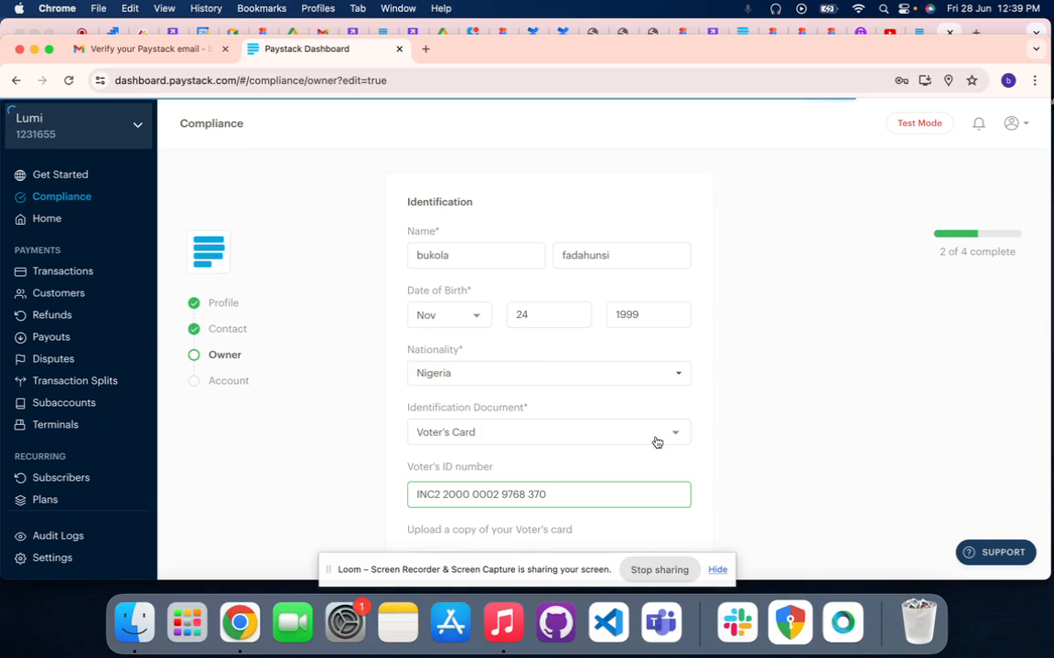
{"action": "scroll", "coordinate": [655, 443], "scroll_direction": "down", "scroll_amount": 3}
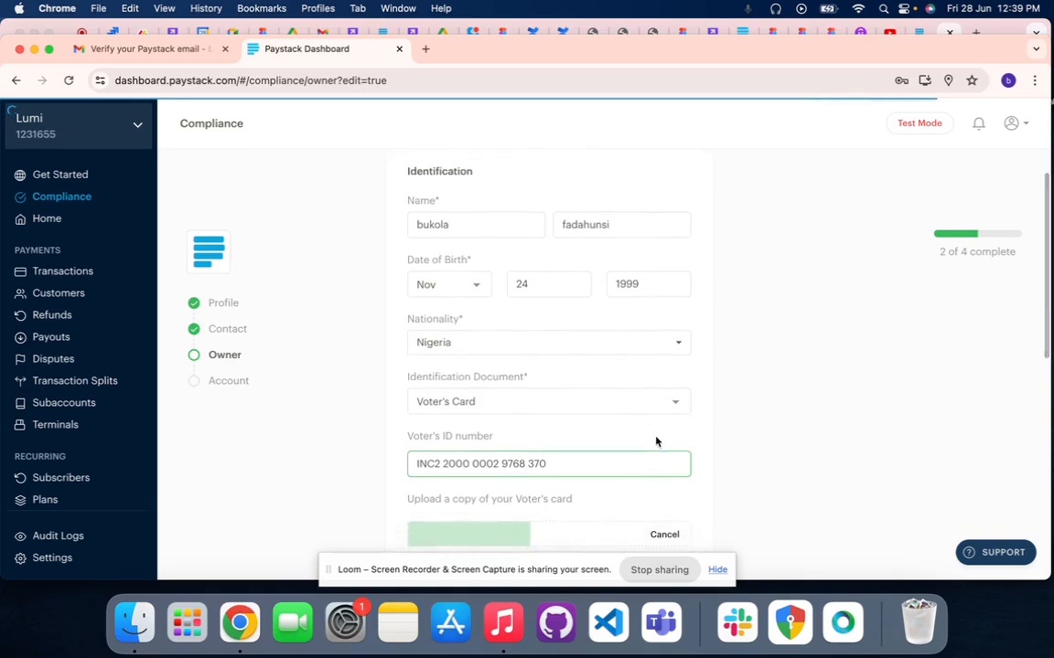
{"action": "scroll", "coordinate": [655, 443], "scroll_direction": "down", "scroll_amount": 2}
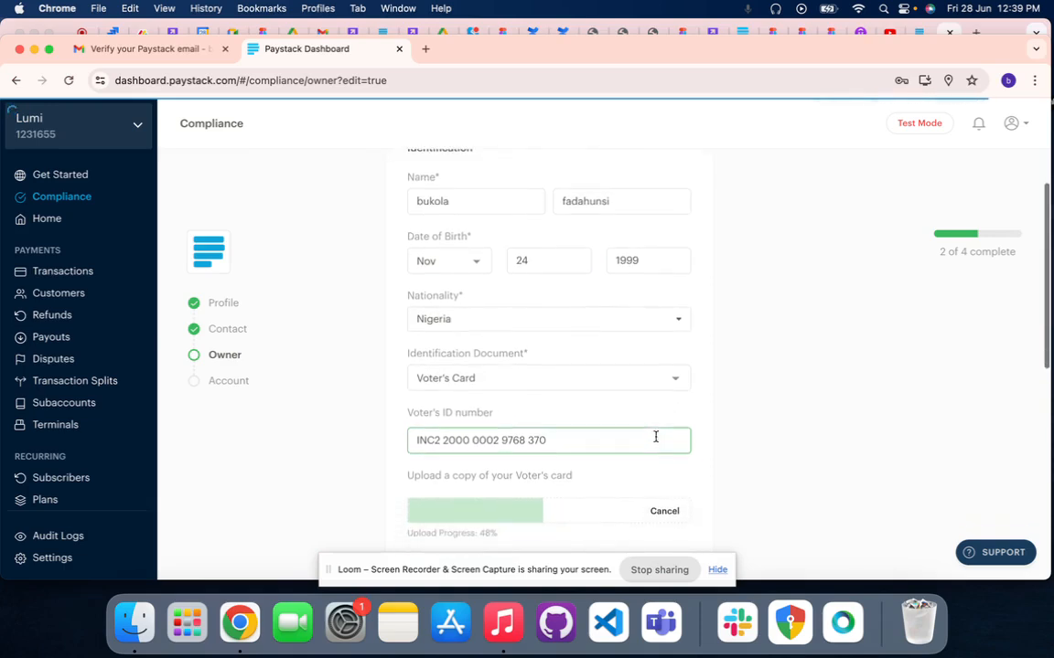
{"action": "scroll", "coordinate": [656, 437], "scroll_direction": "down", "scroll_amount": 2}
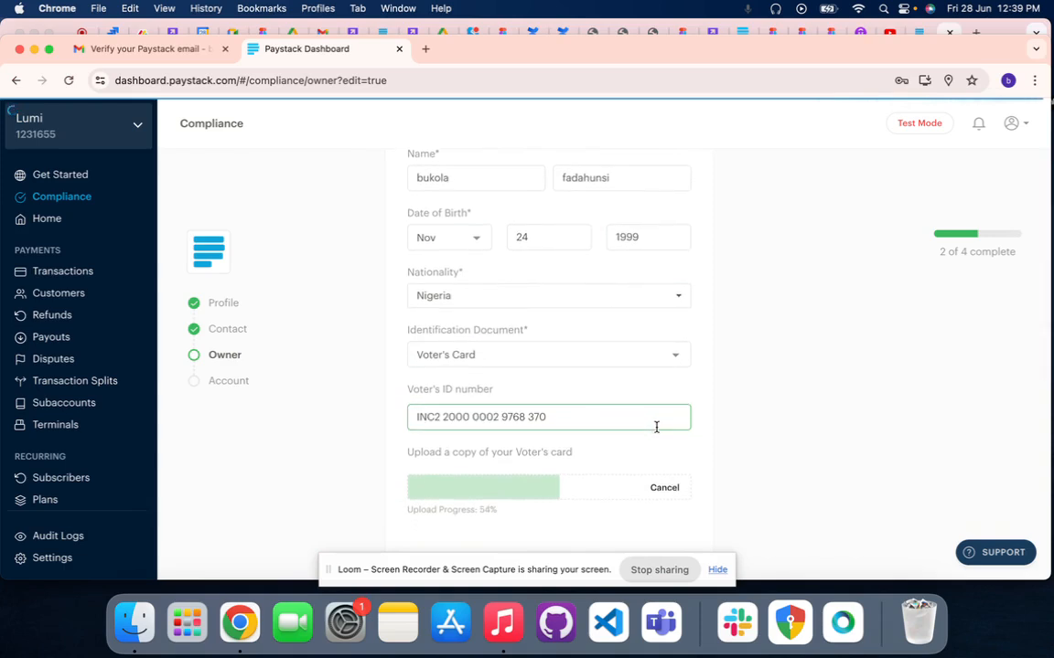
{"action": "scroll", "coordinate": [656, 427], "scroll_direction": "down", "scroll_amount": 1}
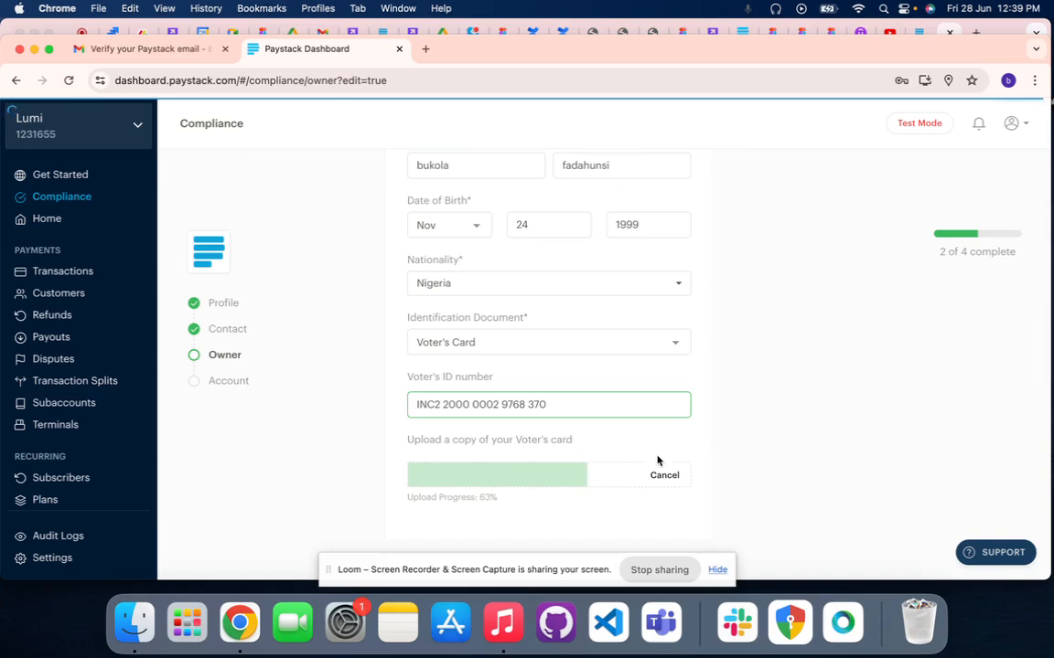
{"action": "scroll", "coordinate": [657, 464], "scroll_direction": "down", "scroll_amount": 1}
{"action": "scroll", "coordinate": [658, 464], "scroll_direction": "down", "scroll_amount": 1}
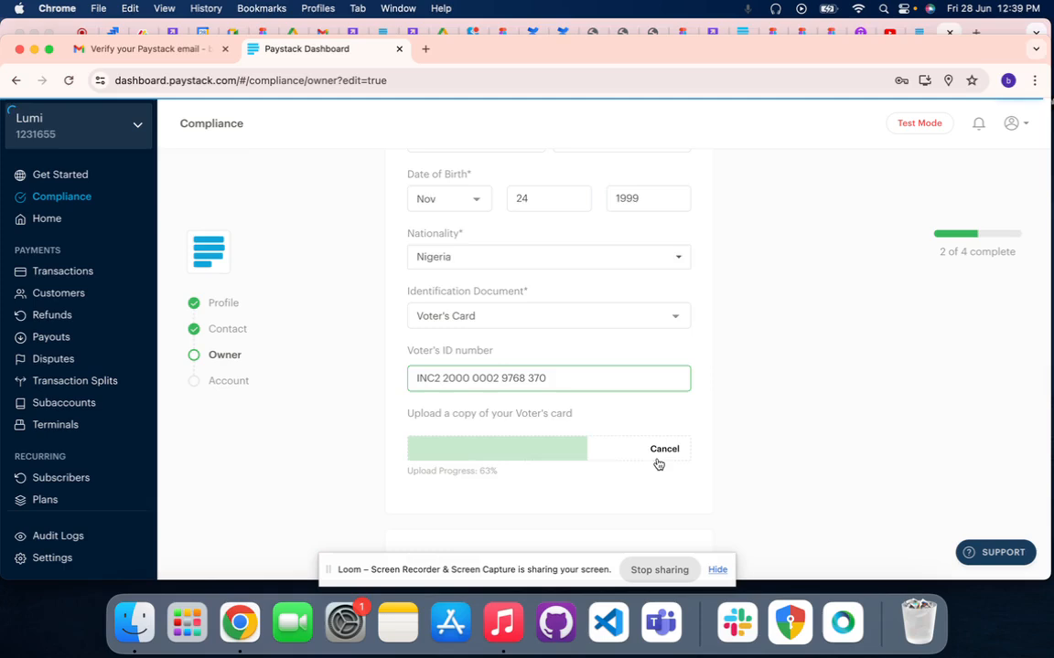
{"action": "scroll", "coordinate": [658, 464], "scroll_direction": "up", "scroll_amount": 3}
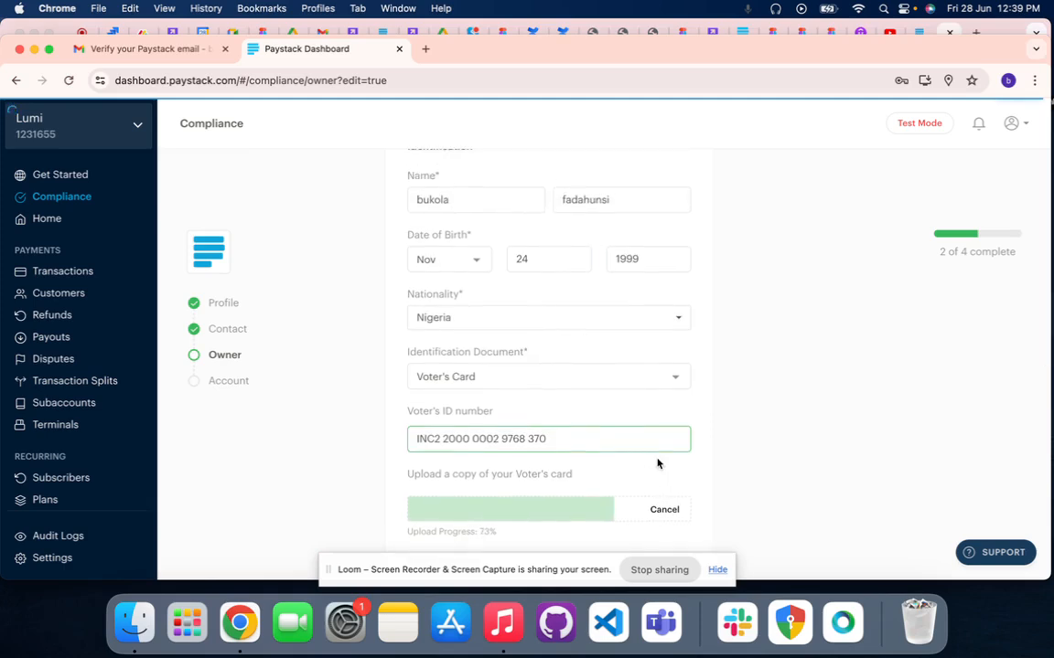
{"action": "scroll", "coordinate": [657, 464], "scroll_direction": "down", "scroll_amount": 8}
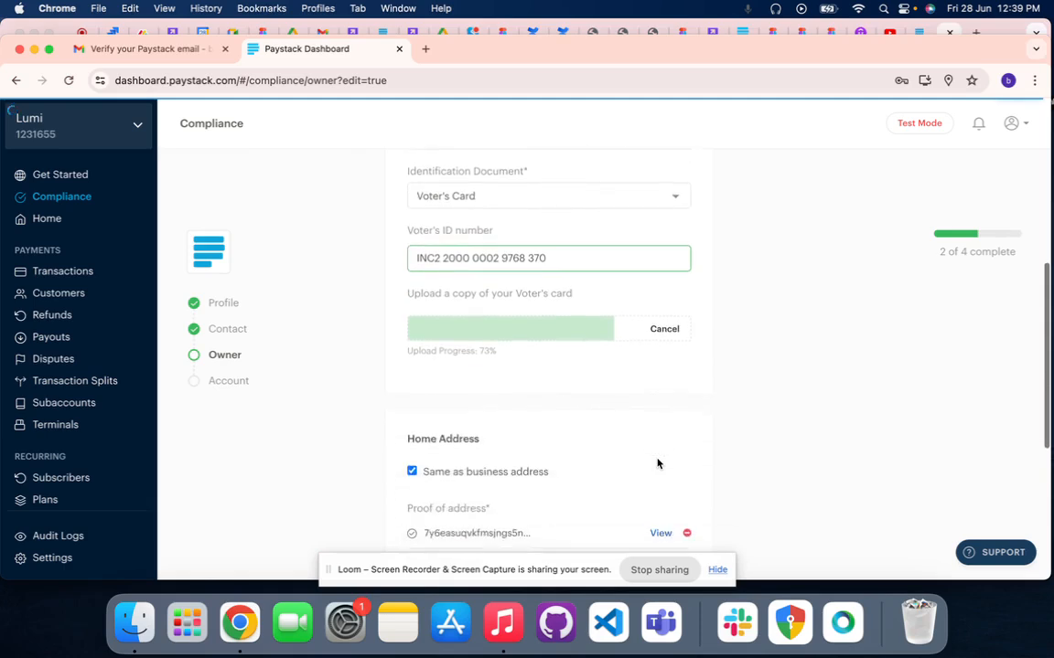
{"action": "scroll", "coordinate": [657, 464], "scroll_direction": "down", "scroll_amount": 1}
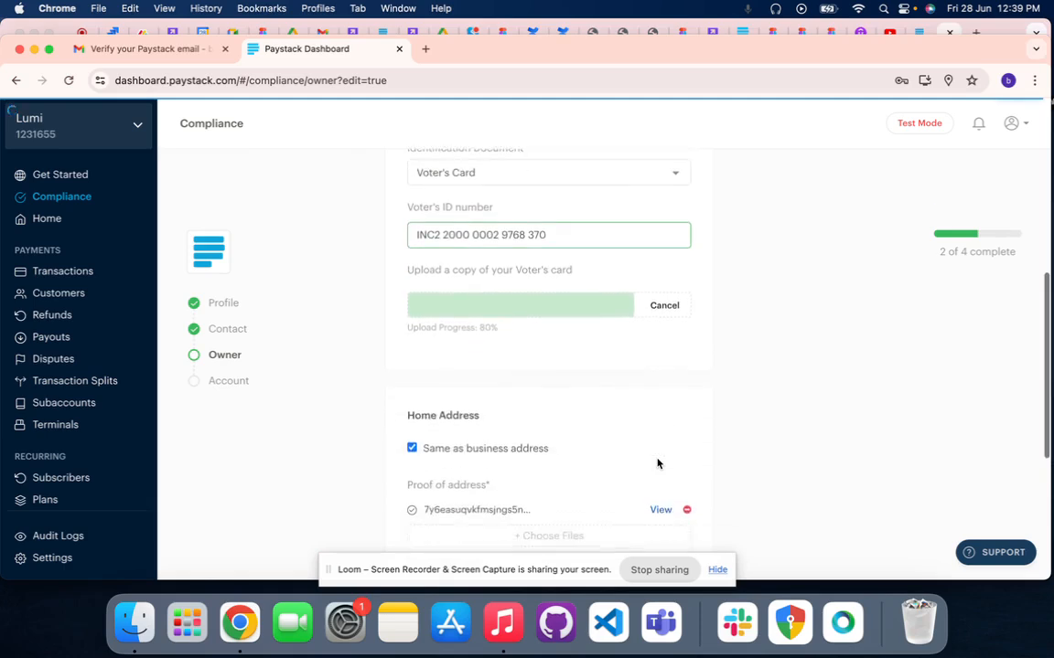
{"action": "scroll", "coordinate": [656, 464], "scroll_direction": "down", "scroll_amount": 1}
{"action": "scroll", "coordinate": [654, 471], "scroll_direction": "down", "scroll_amount": 3}
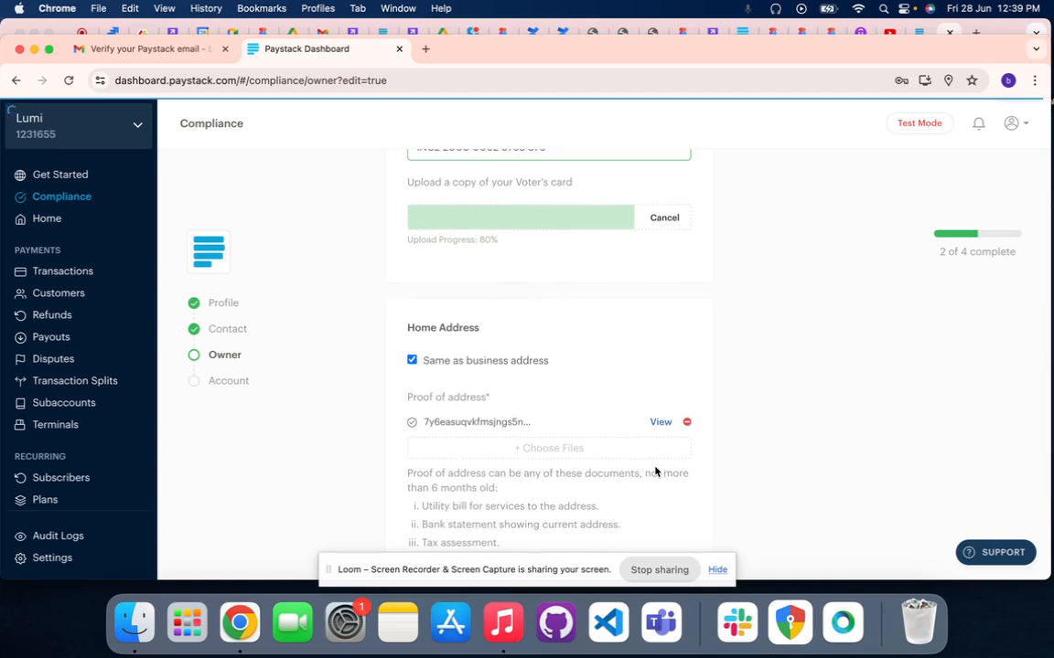
{"action": "scroll", "coordinate": [655, 471], "scroll_direction": "up", "scroll_amount": 1}
{"action": "scroll", "coordinate": [655, 471], "scroll_direction": "down", "scroll_amount": 3}
{"action": "scroll", "coordinate": [654, 471], "scroll_direction": "up", "scroll_amount": 1}
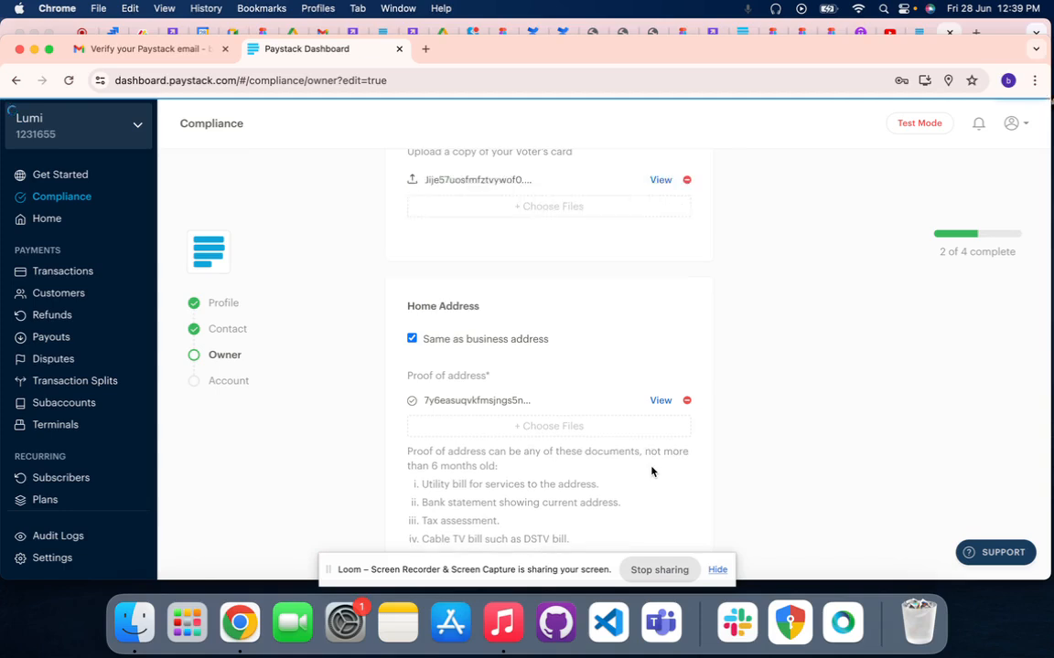
Save the completed owner form and continue to the account section
{"action": "scroll", "coordinate": [653, 472], "scroll_direction": "down", "scroll_amount": 3}
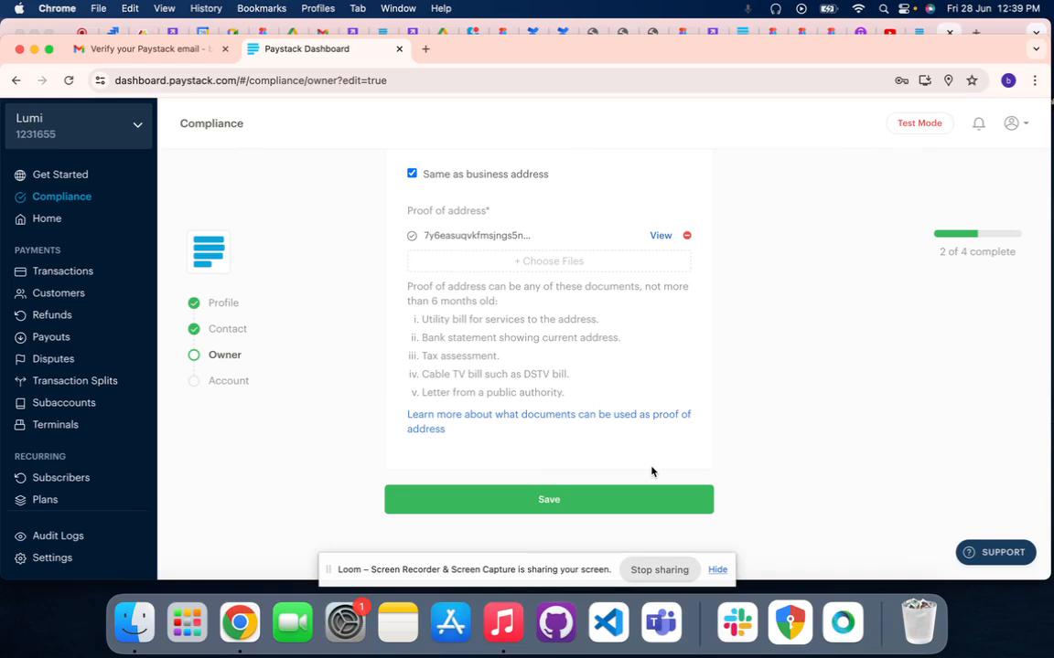
{"action": "left_click", "coordinate": [573, 505]}
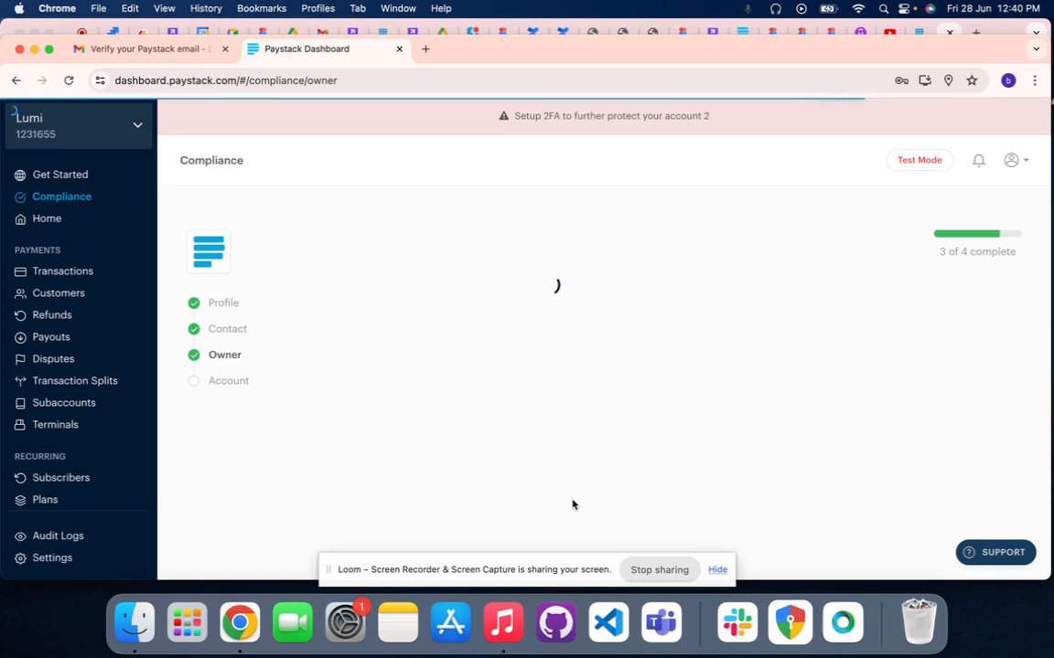
{"action": "scroll", "coordinate": [572, 505], "scroll_direction": "down", "scroll_amount": 2}
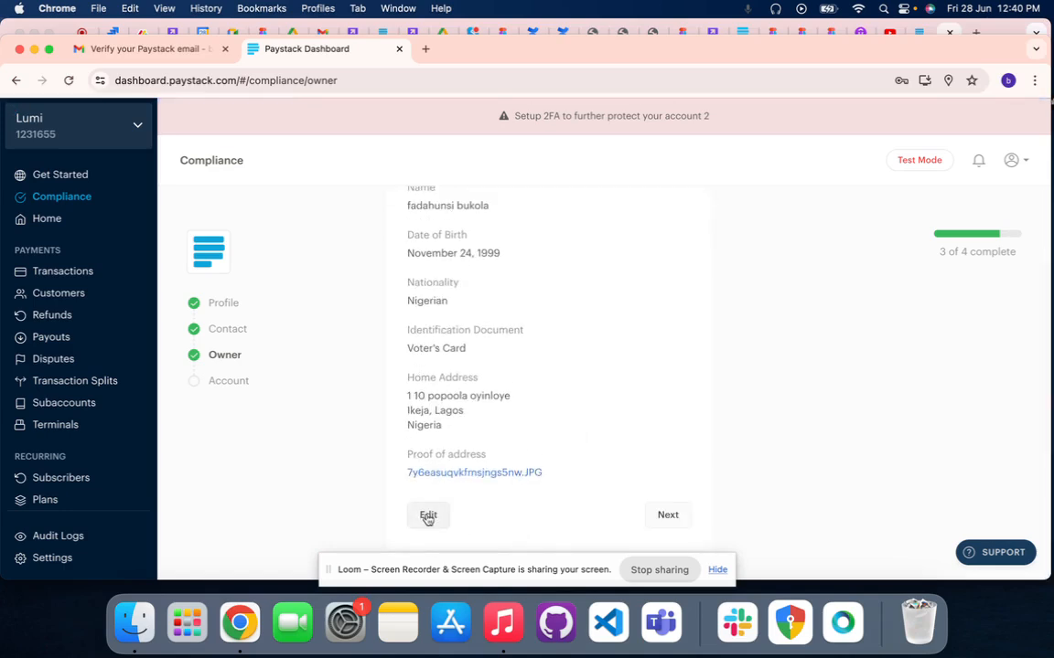
{"action": "left_click", "coordinate": [673, 517]}
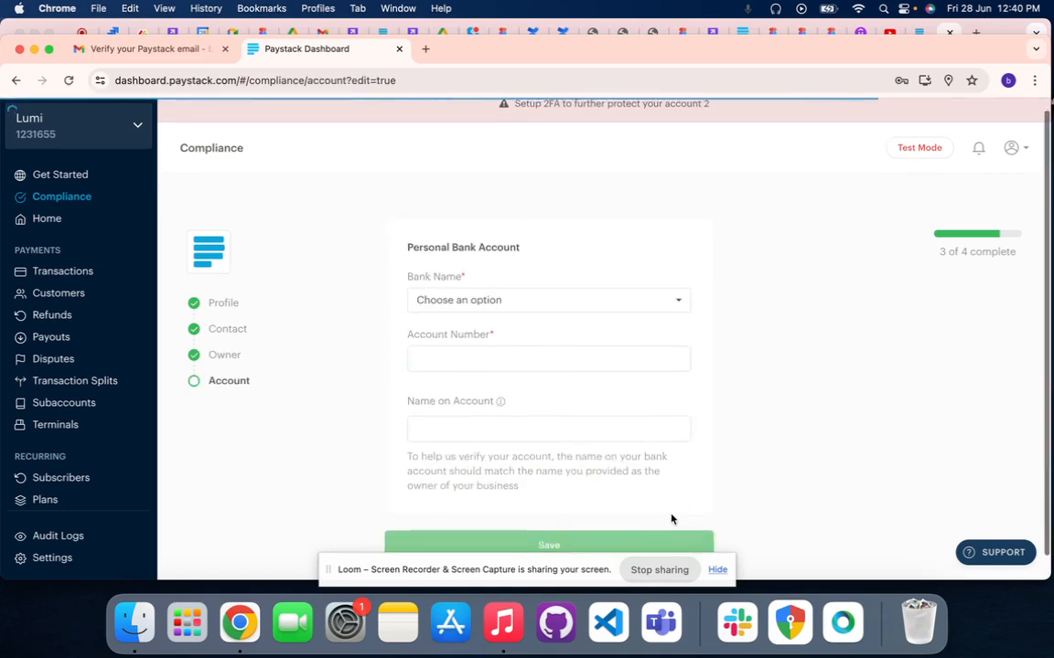
Choose OPay Digital Services Limited (OPay) as the bank for the personal bank account
{"action": "left_click", "coordinate": [501, 305]}
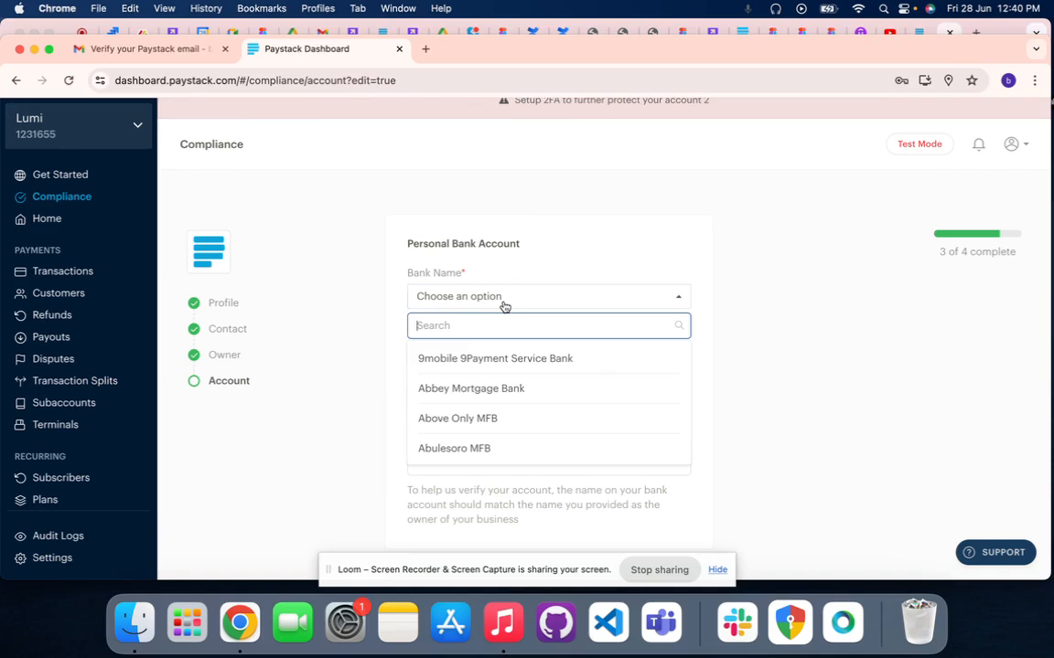
{"action": "left_click", "coordinate": [501, 305]}
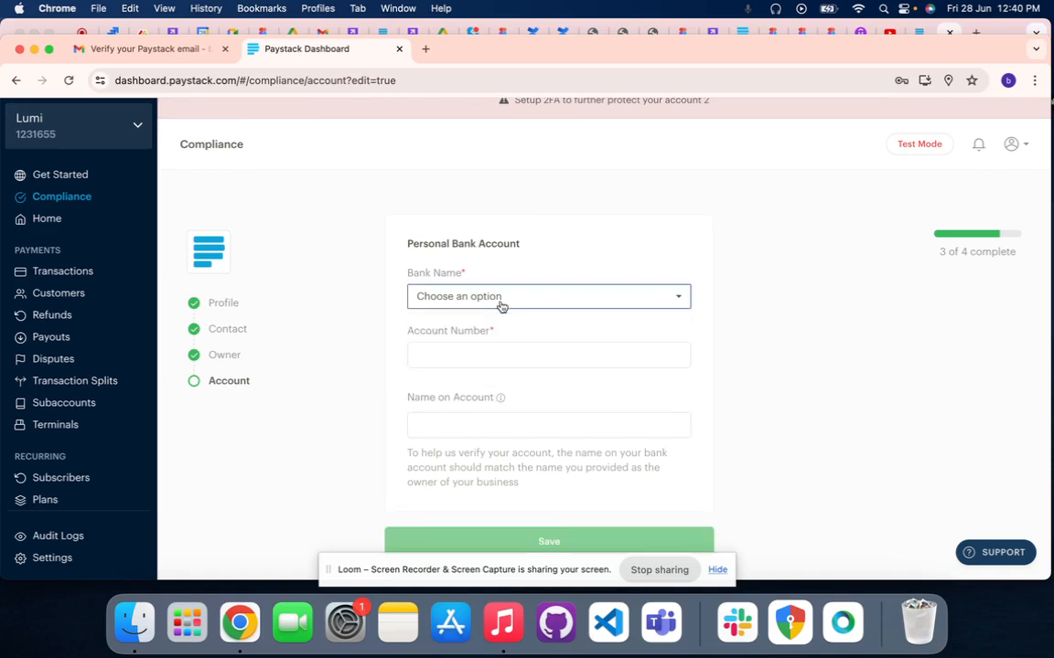
{"action": "left_click", "coordinate": [501, 304]}
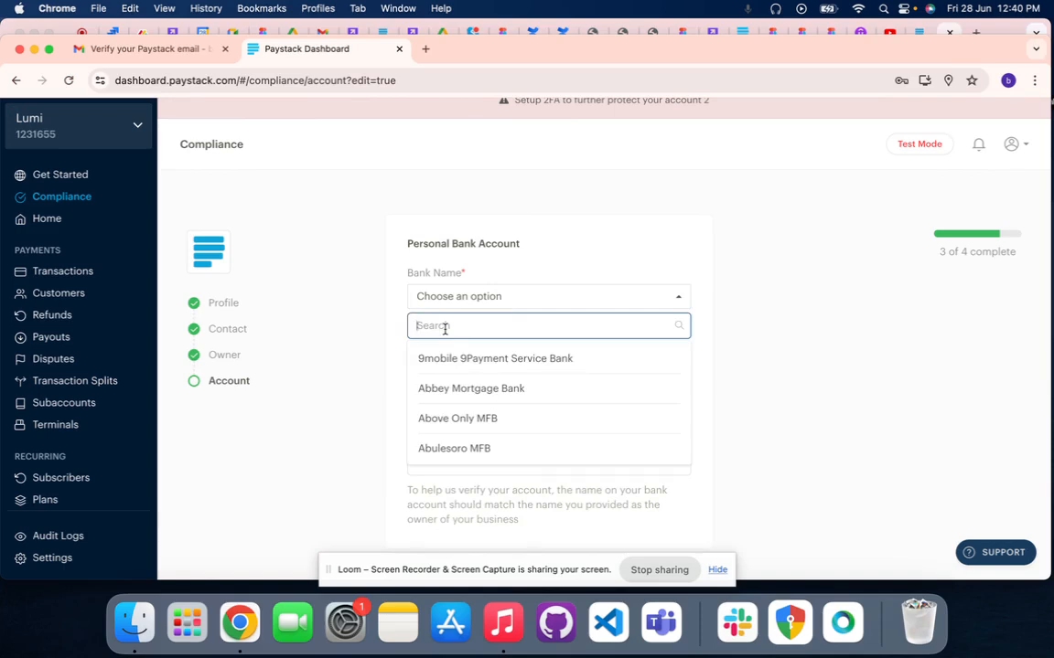
{"action": "type", "text": "op"}
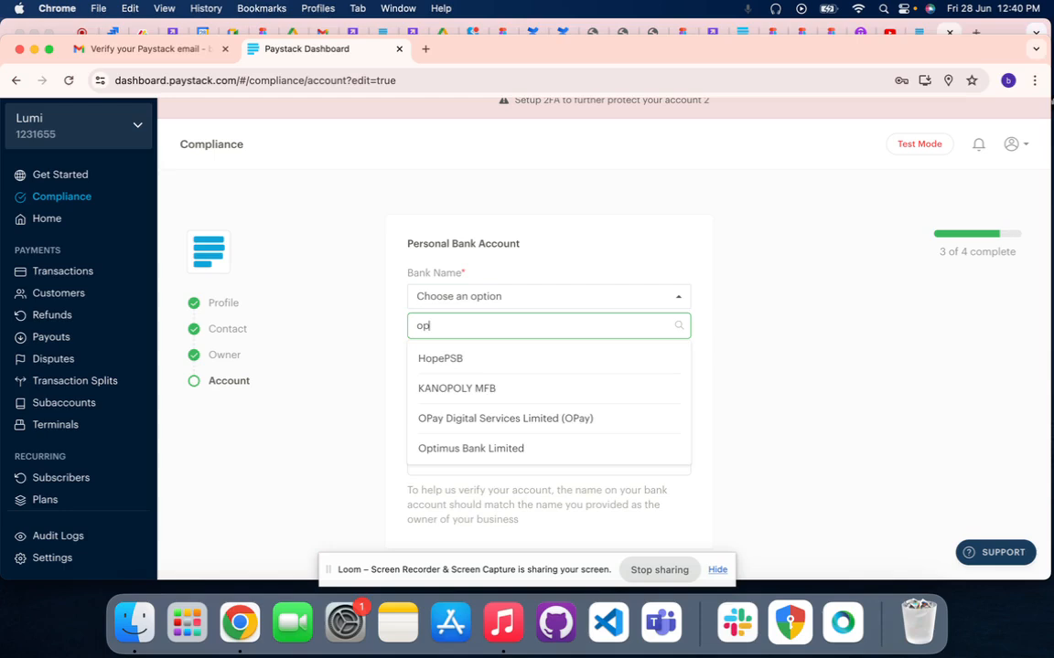
{"action": "left_click", "coordinate": [457, 418]}
{"action": "scroll", "coordinate": [423, 330], "scroll_direction": "down", "scroll_amount": 1}
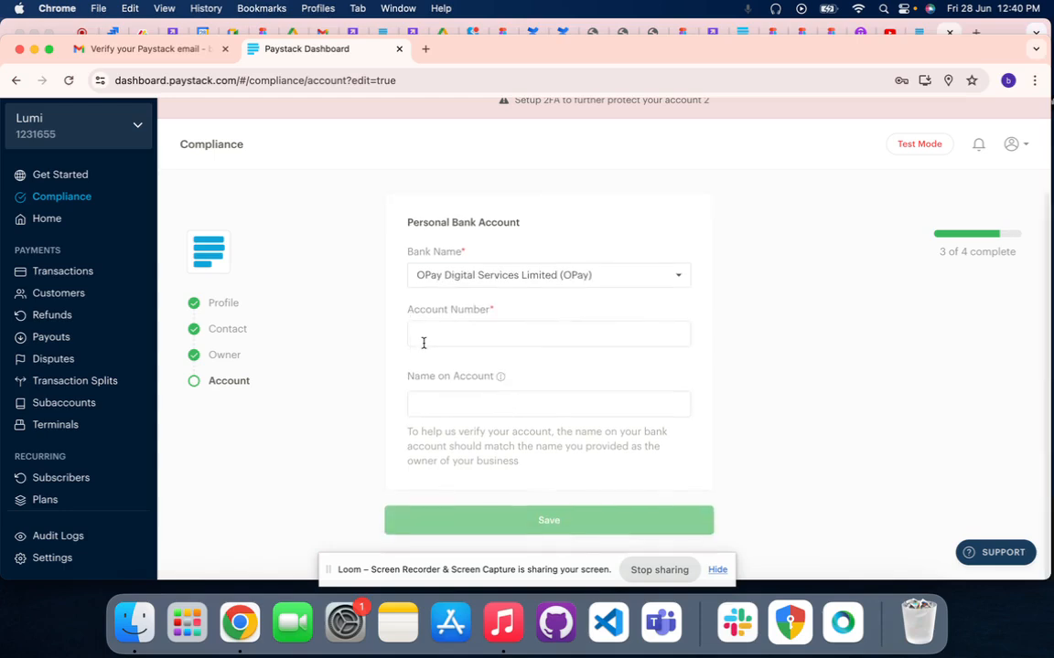
Enter the owner's bank account number in the Personal Bank Account form
{"action": "left_click", "coordinate": [423, 342]}
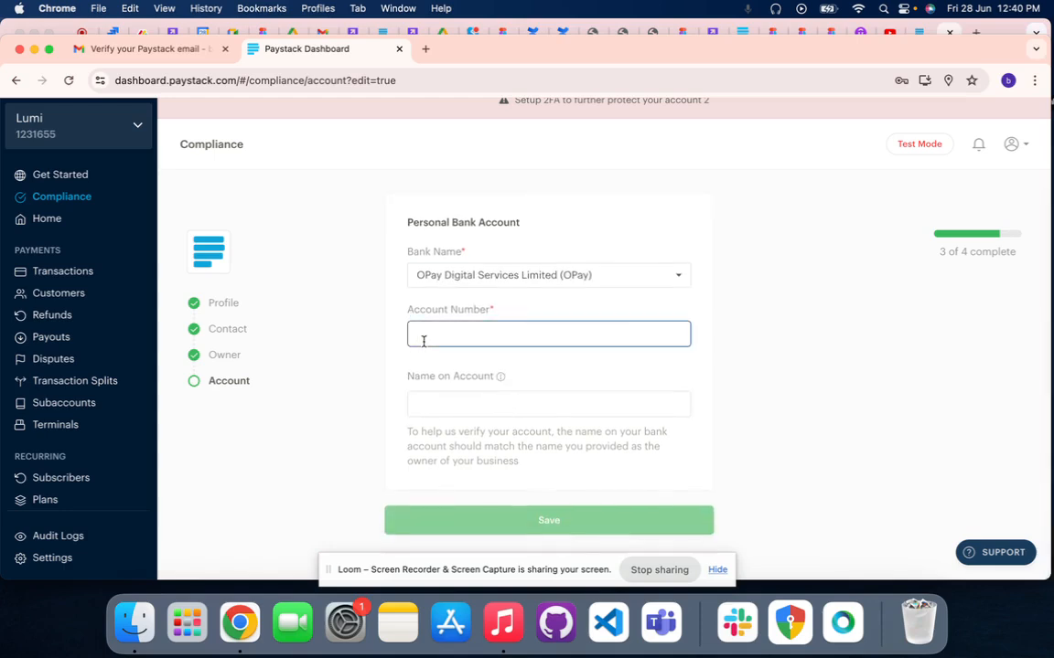
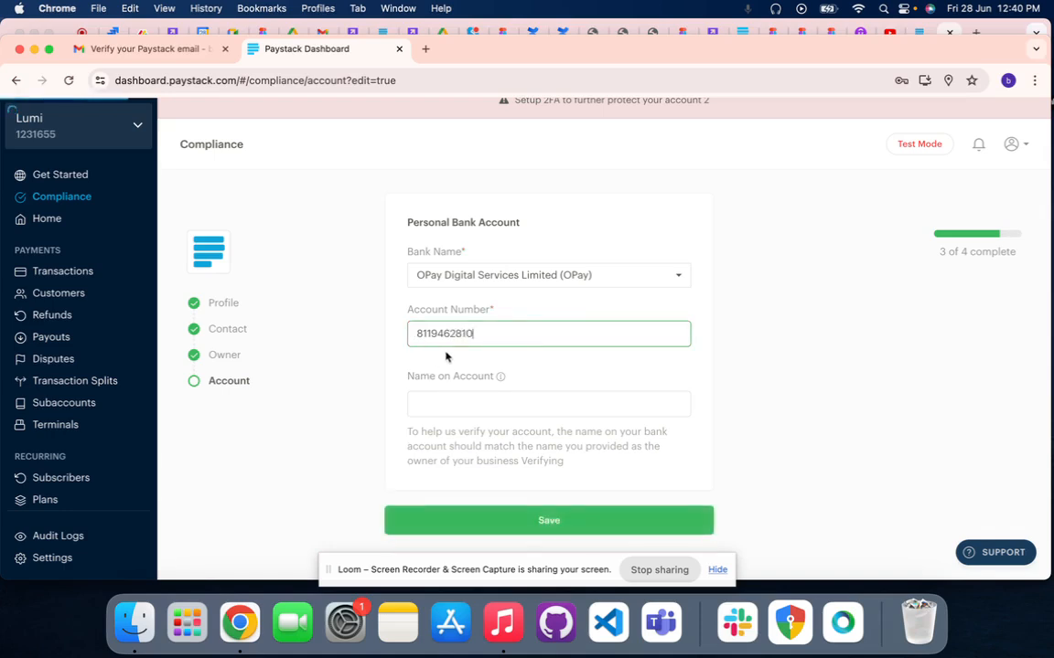
Edit the end of the account holder's name in the Name on Account field
{"action": "left_click", "coordinate": [449, 403]}
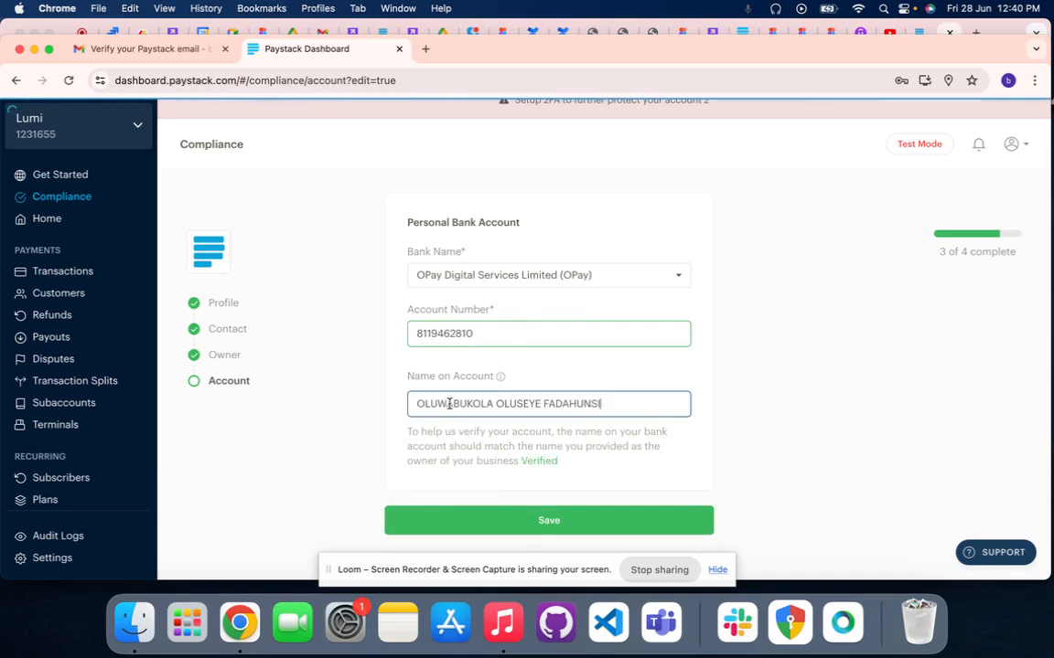
{"action": "key", "text": "BackSpace"}
{"action": "key", "text": "BackSpace"}
{"action": "key", "text": "BackSpace"}
{"action": "key", "text": "BackSpace"}
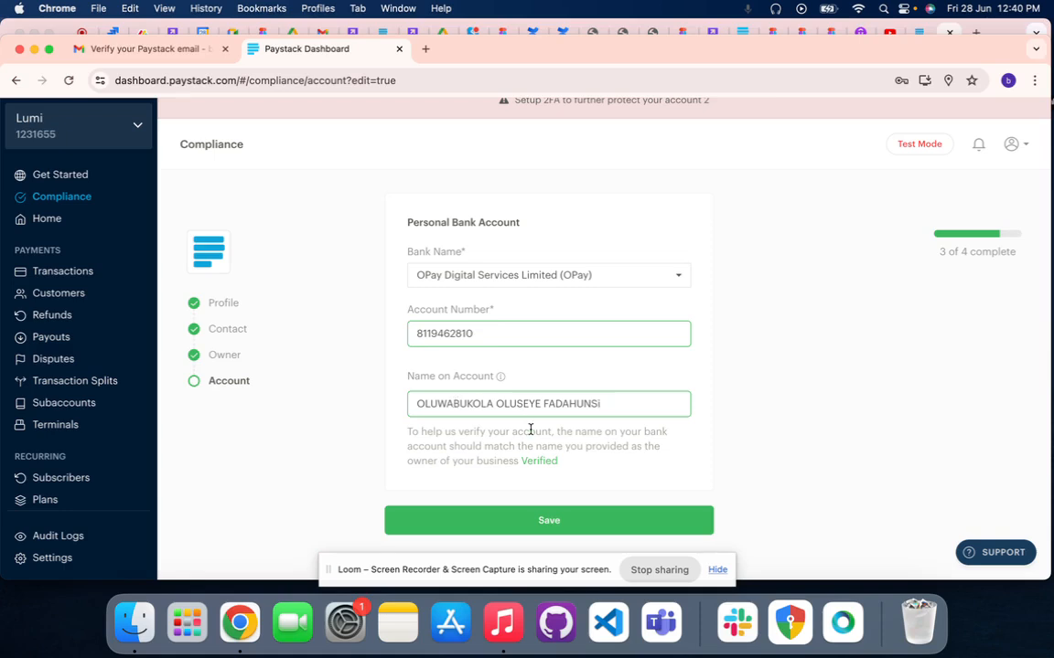
Save the personal bank account details and try to continue past the account section, dismissing the error notification
{"action": "scroll", "coordinate": [531, 430], "scroll_direction": "down", "scroll_amount": 1}
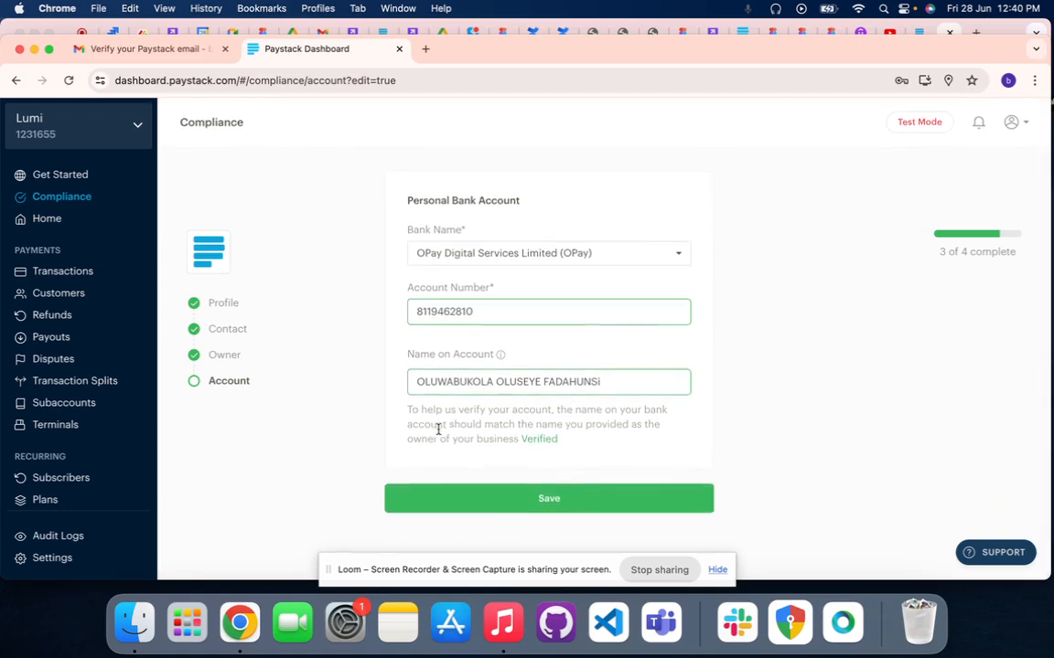
{"action": "left_click", "coordinate": [454, 498]}
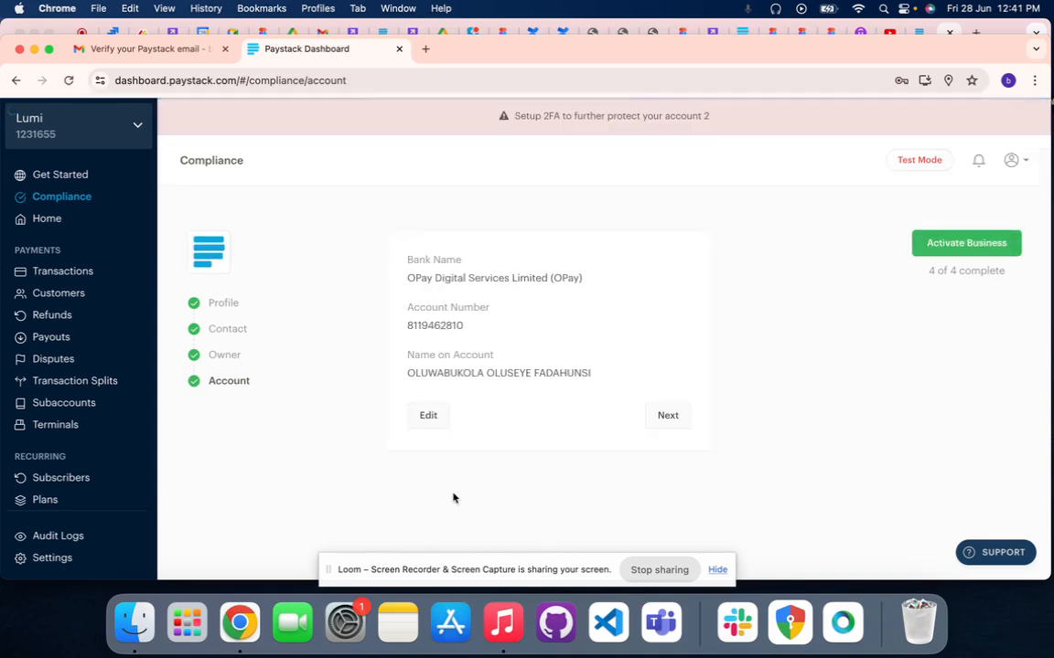
{"action": "left_click", "coordinate": [667, 416]}
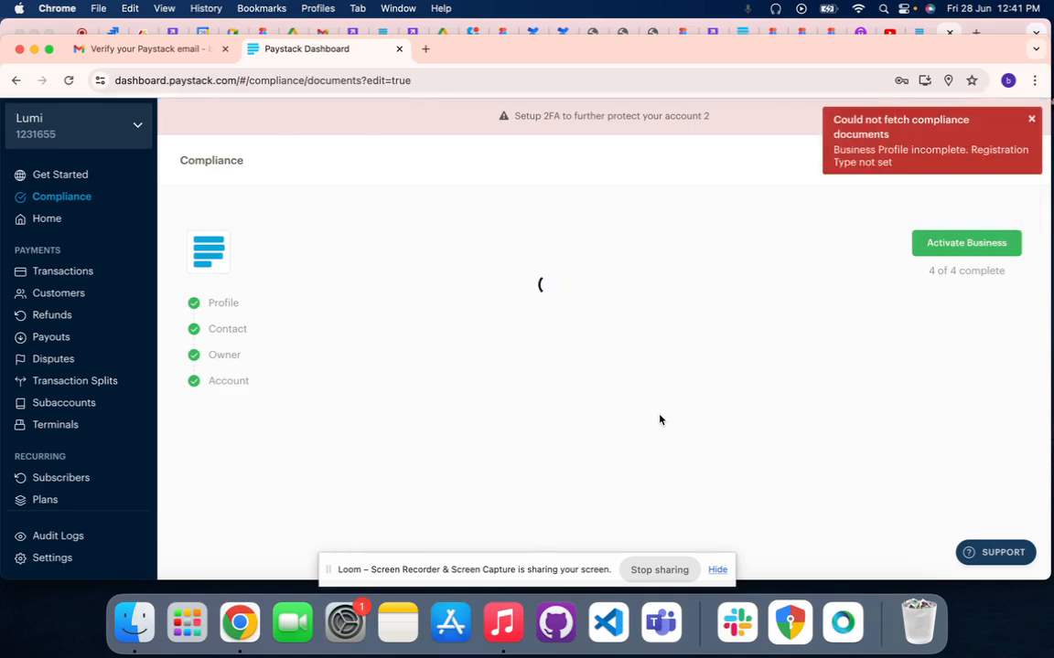
{"action": "left_click", "coordinate": [1033, 122]}
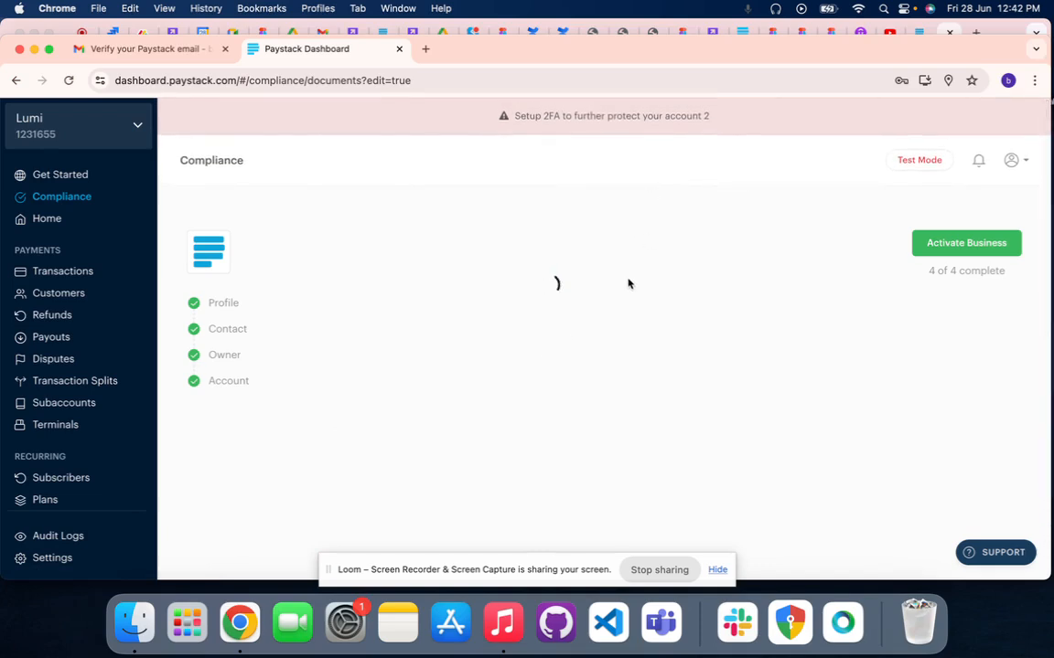
Switch to the existing live Lumi account and examine its Pages list and Live mode switch for comparison
{"action": "mouse_move", "coordinate": [915, 166]}
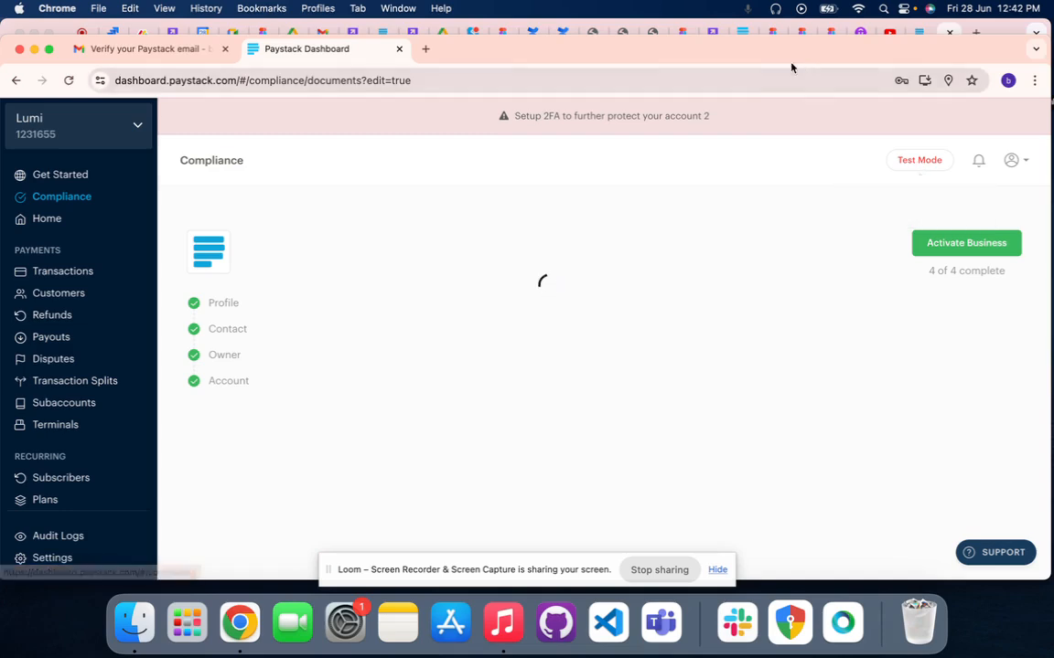
{"action": "left_click", "coordinate": [741, 33]}
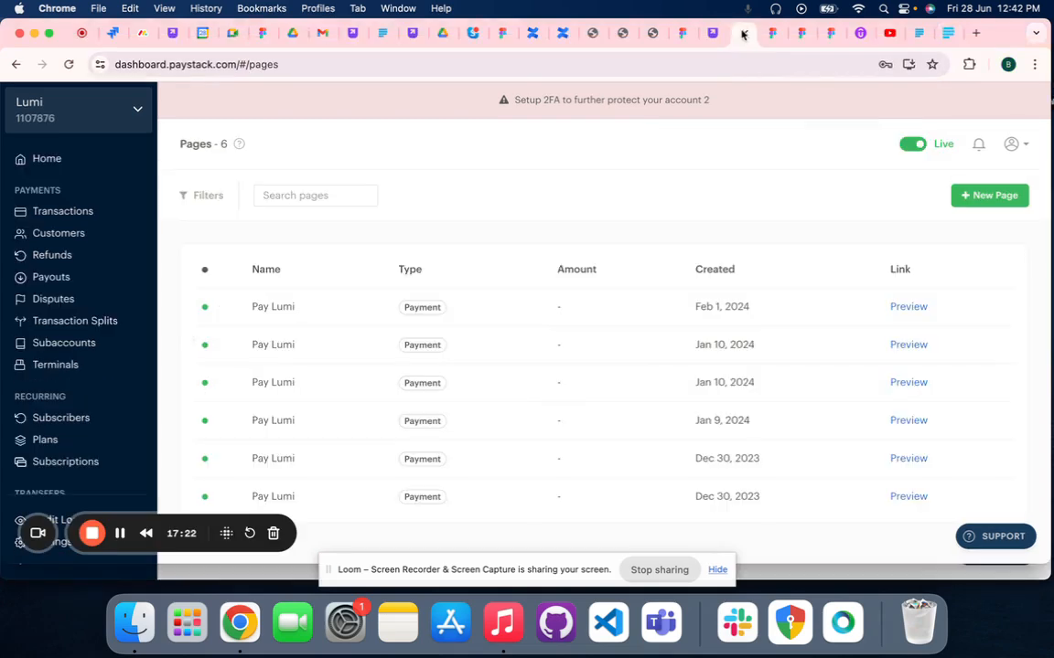
{"action": "scroll", "coordinate": [680, 258], "scroll_direction": "down", "scroll_amount": 1}
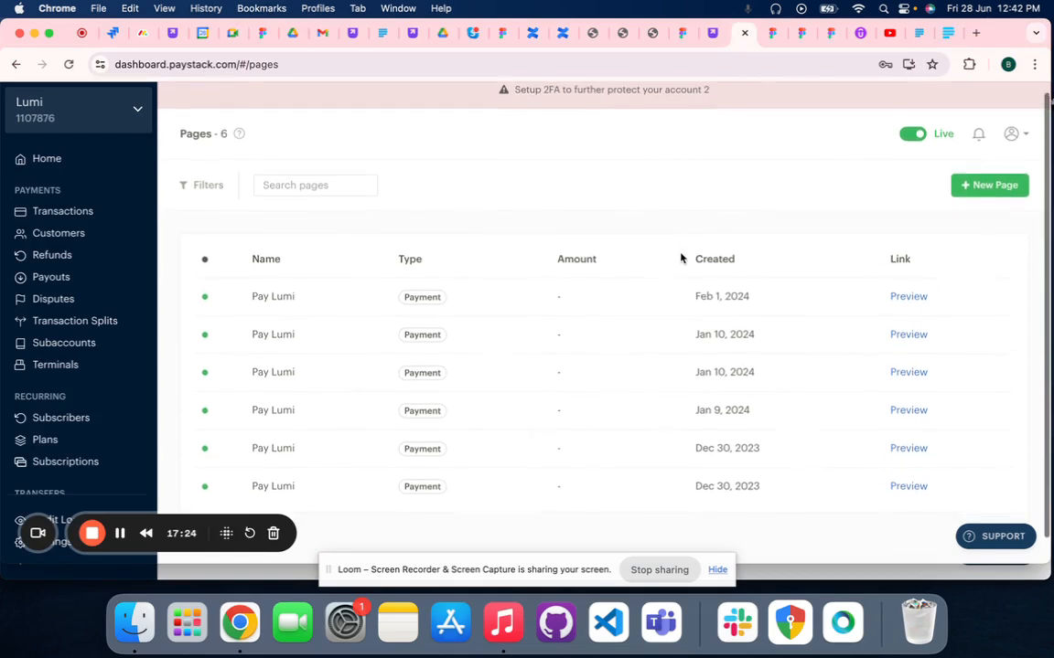
{"action": "scroll", "coordinate": [681, 259], "scroll_direction": "up", "scroll_amount": 1}
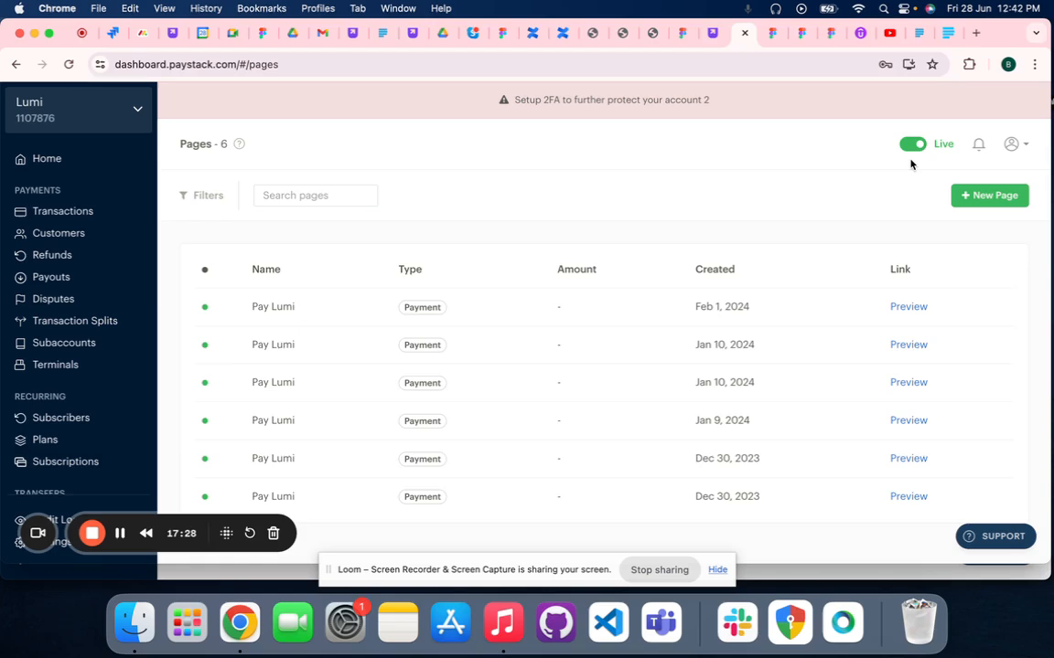
{"action": "scroll", "coordinate": [906, 163], "scroll_direction": "down", "scroll_amount": 2}
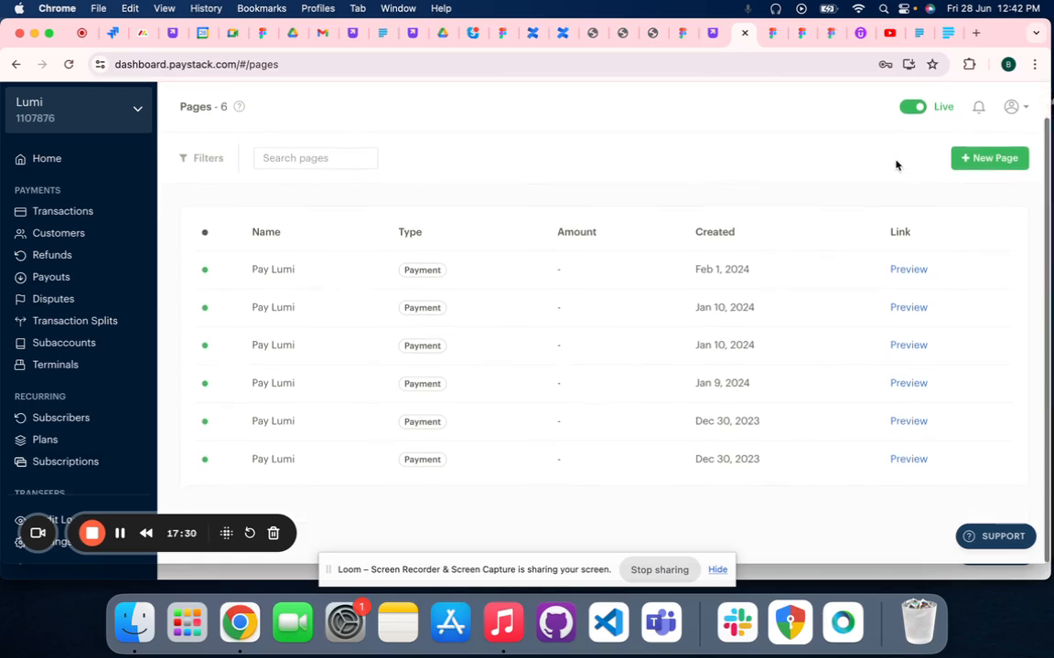
{"action": "scroll", "coordinate": [898, 163], "scroll_direction": "up", "scroll_amount": 2}
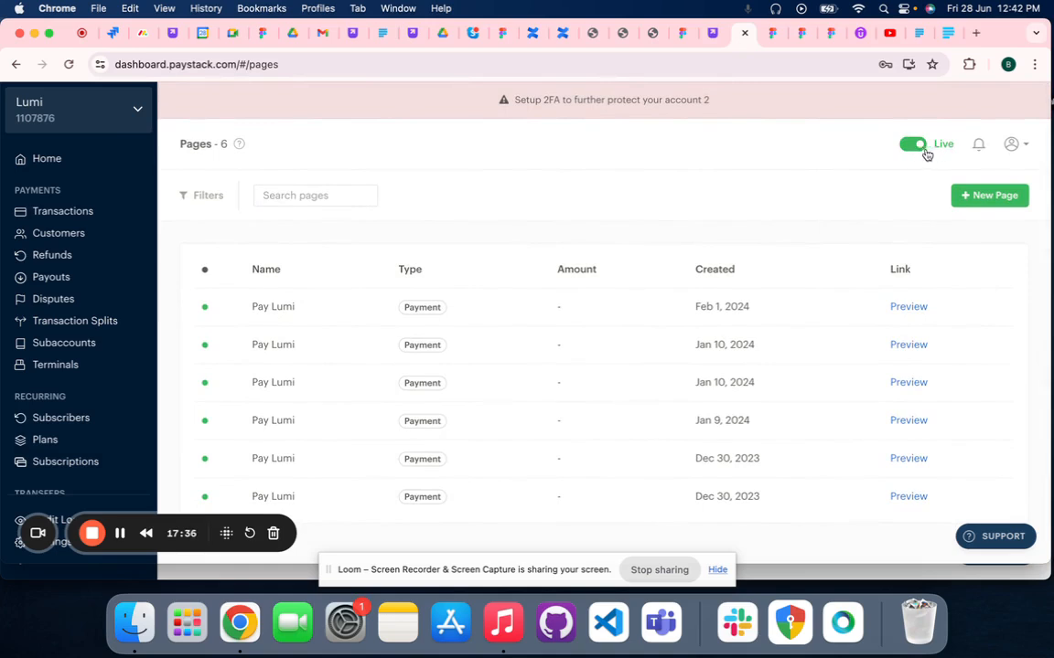
{"action": "scroll", "coordinate": [950, 152], "scroll_direction": "down", "scroll_amount": 2}
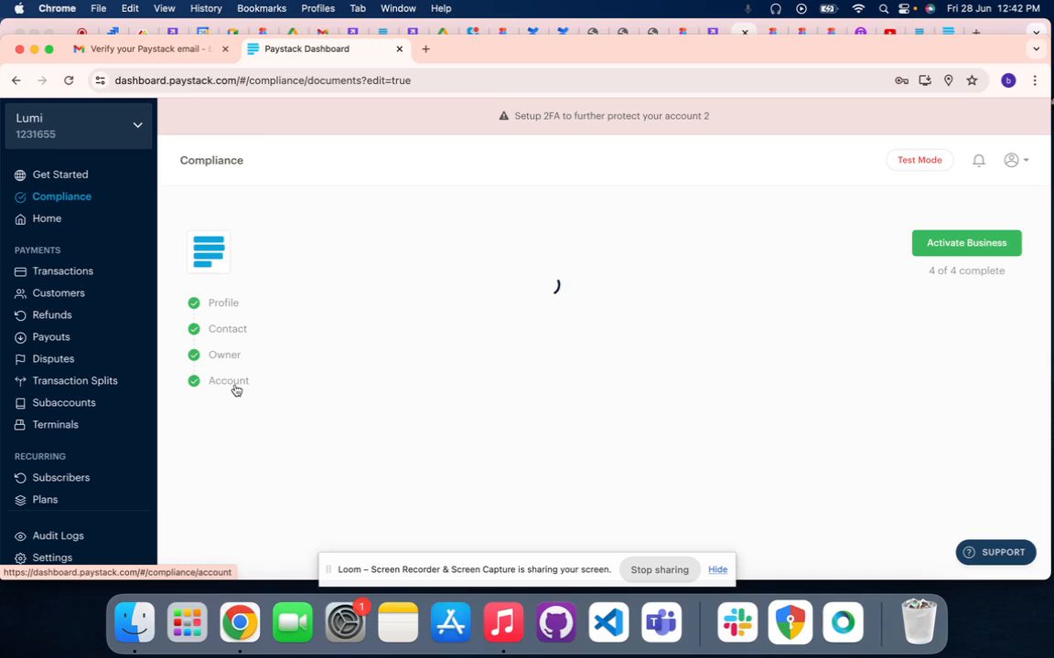
Open the API Keys & Webhooks settings of the new Lumi account in test mode, dismissing the browser's password protection prompt
{"action": "left_click", "coordinate": [52, 558]}
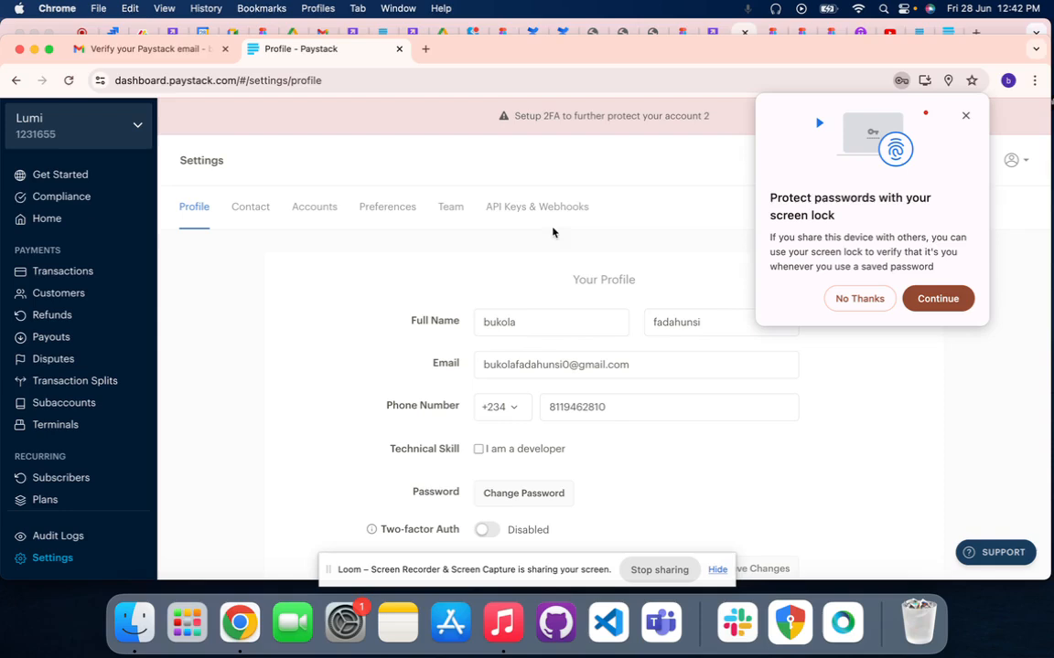
{"action": "left_click", "coordinate": [966, 117]}
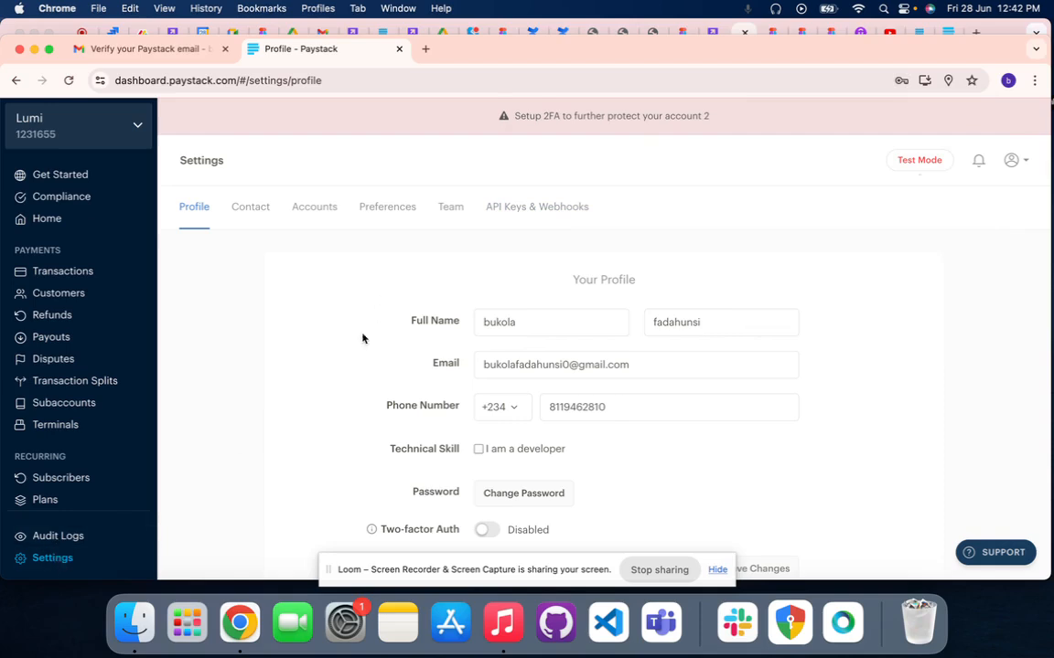
{"action": "scroll", "coordinate": [320, 429], "scroll_direction": "down", "scroll_amount": 1}
{"action": "scroll", "coordinate": [320, 430], "scroll_direction": "down", "scroll_amount": 1}
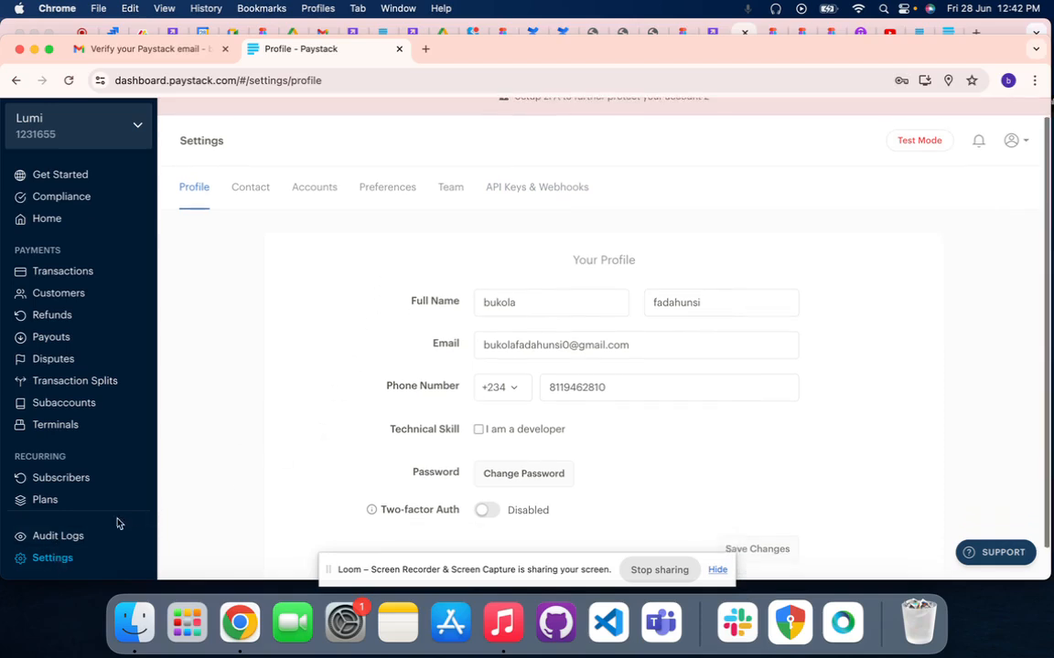
{"action": "left_click", "coordinate": [66, 558]}
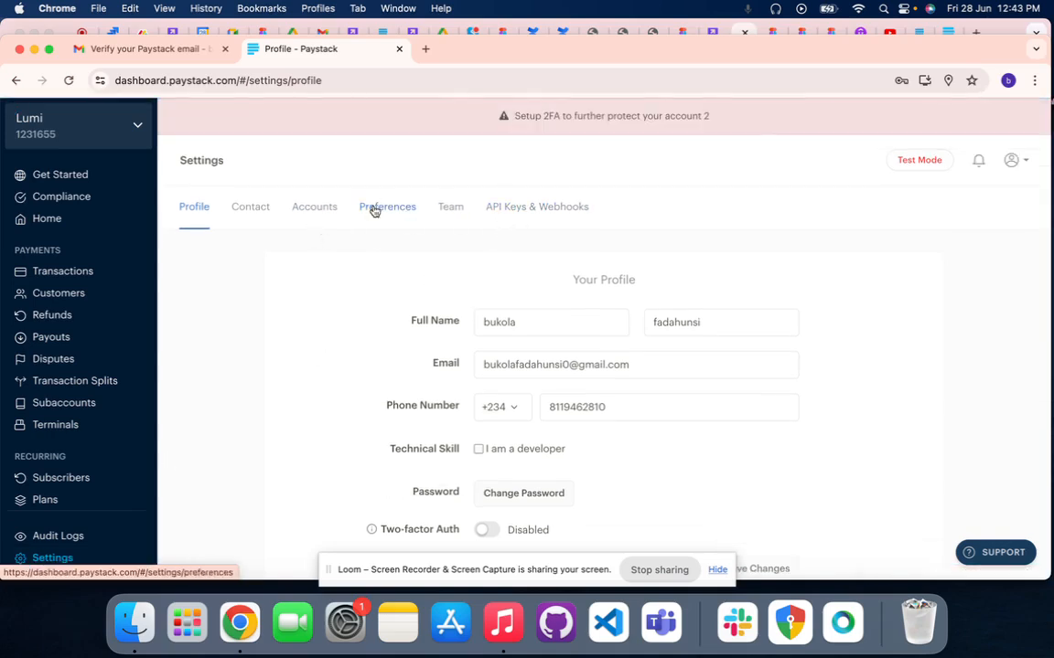
{"action": "left_click", "coordinate": [543, 211]}
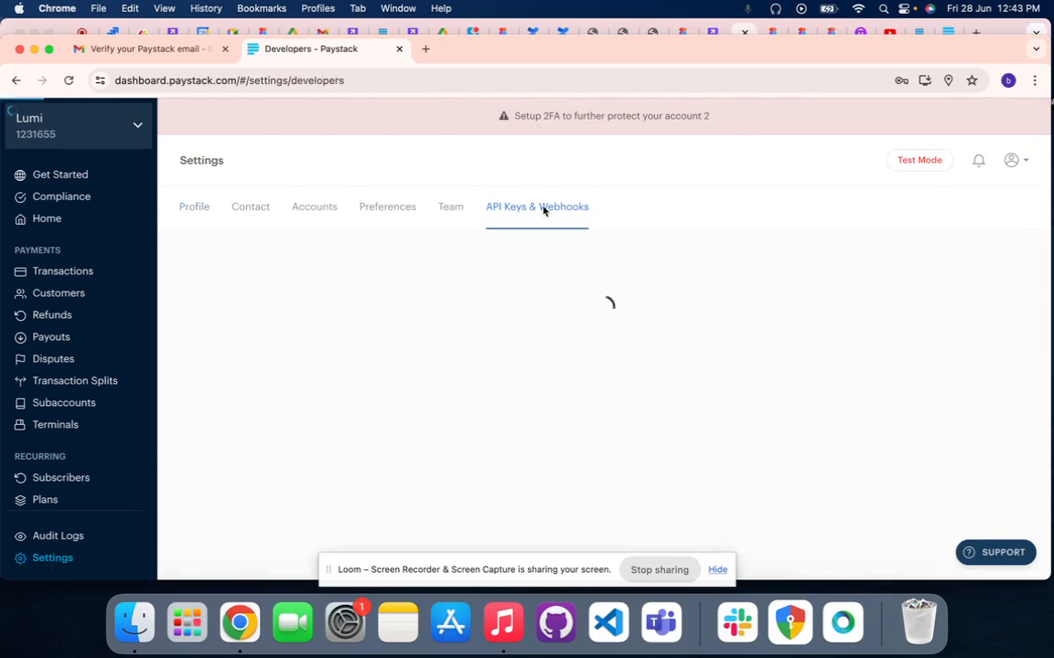
Review the new account's test mode API configuration, including the secret key, public key, callback URL and webhook URL fields
{"action": "scroll", "coordinate": [596, 439], "scroll_direction": "down", "scroll_amount": 3}
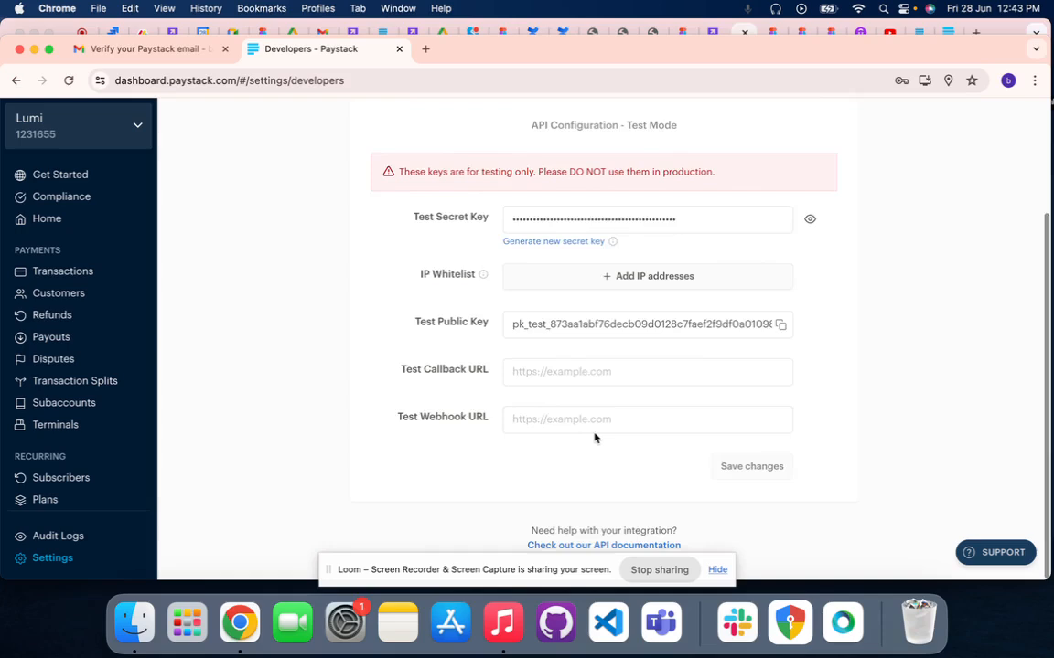
{"action": "scroll", "coordinate": [596, 439], "scroll_direction": "up", "scroll_amount": 3}
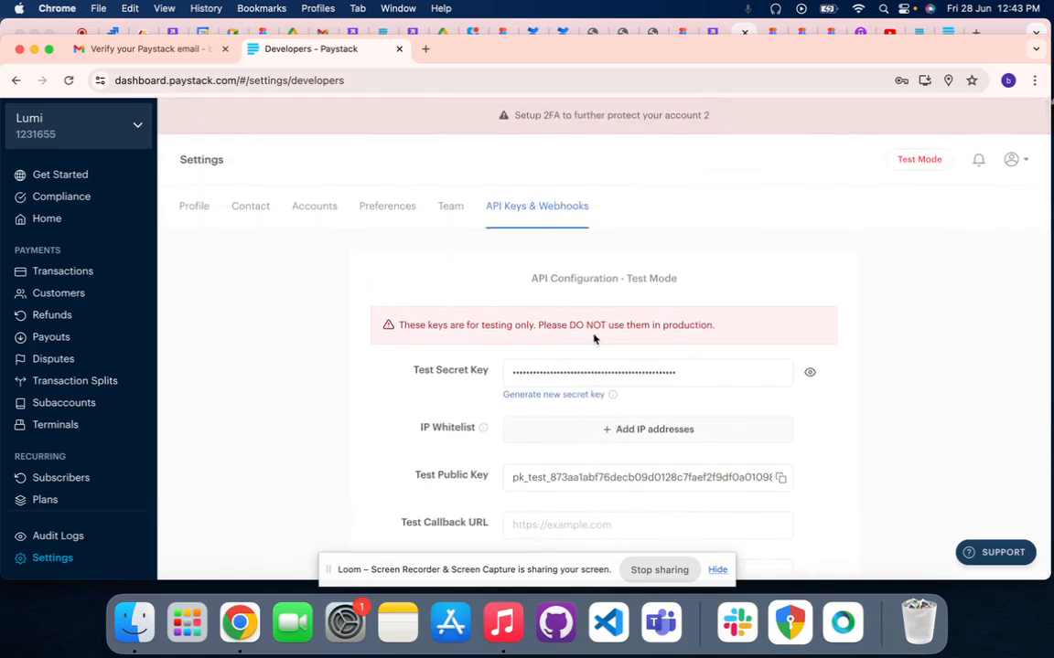
{"action": "scroll", "coordinate": [593, 338], "scroll_direction": "down", "scroll_amount": 1}
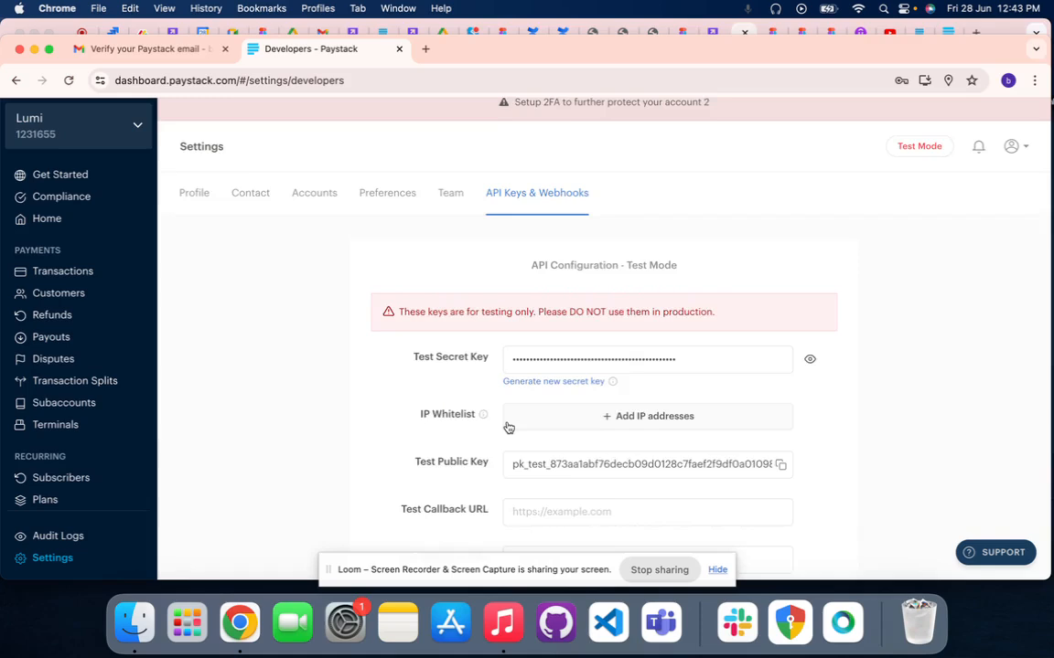
{"action": "scroll", "coordinate": [508, 428], "scroll_direction": "down", "scroll_amount": 3}
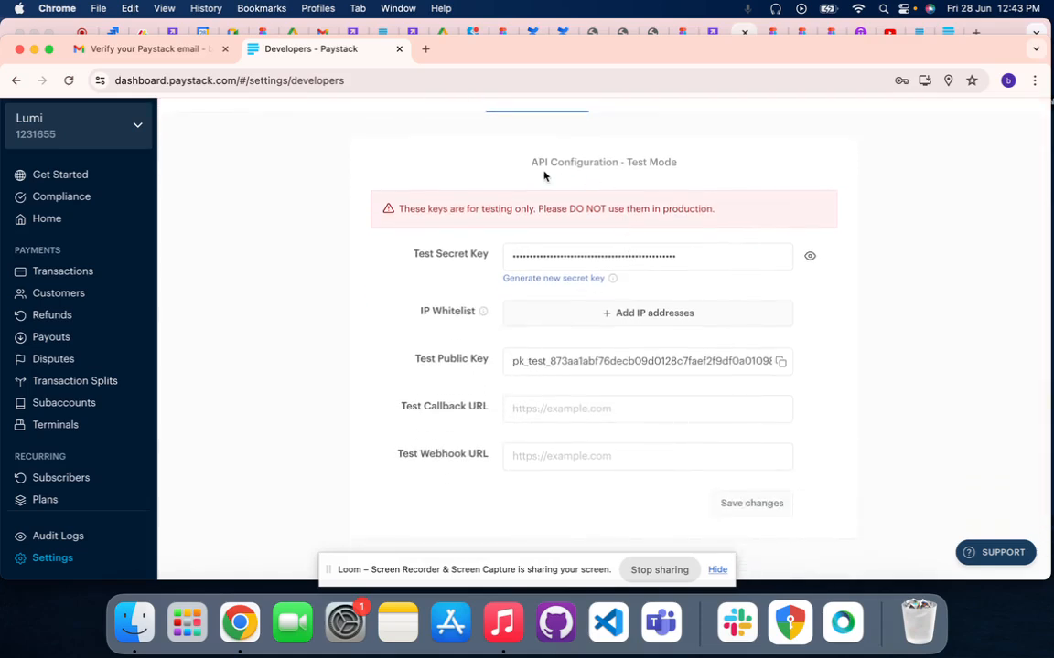
{"action": "scroll", "coordinate": [606, 161], "scroll_direction": "up", "scroll_amount": 3}
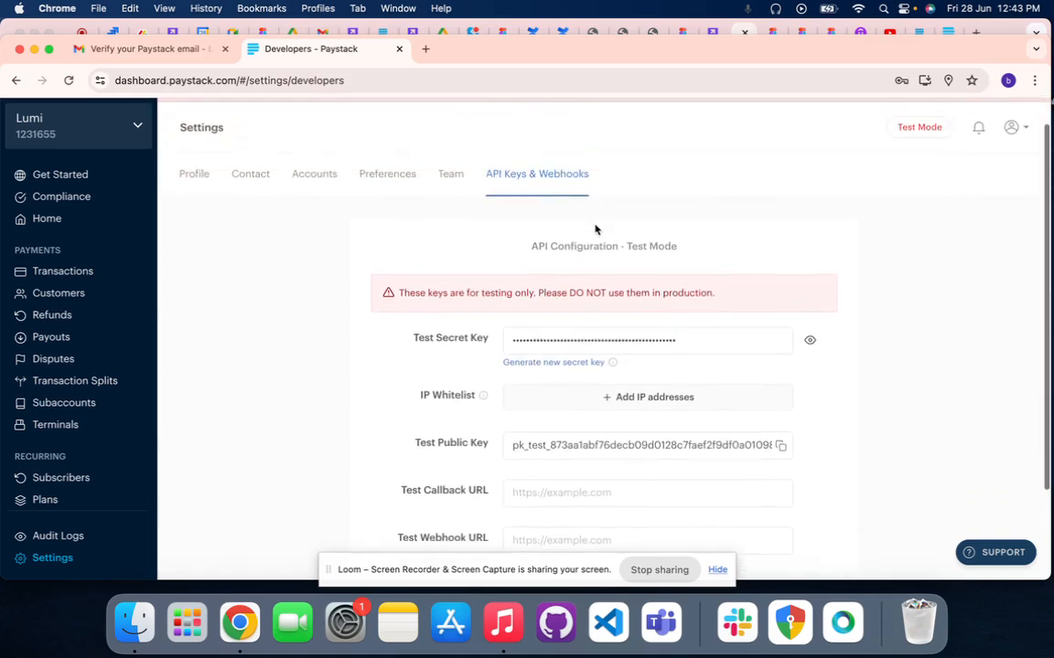
{"action": "scroll", "coordinate": [638, 257], "scroll_direction": "up", "scroll_amount": 1}
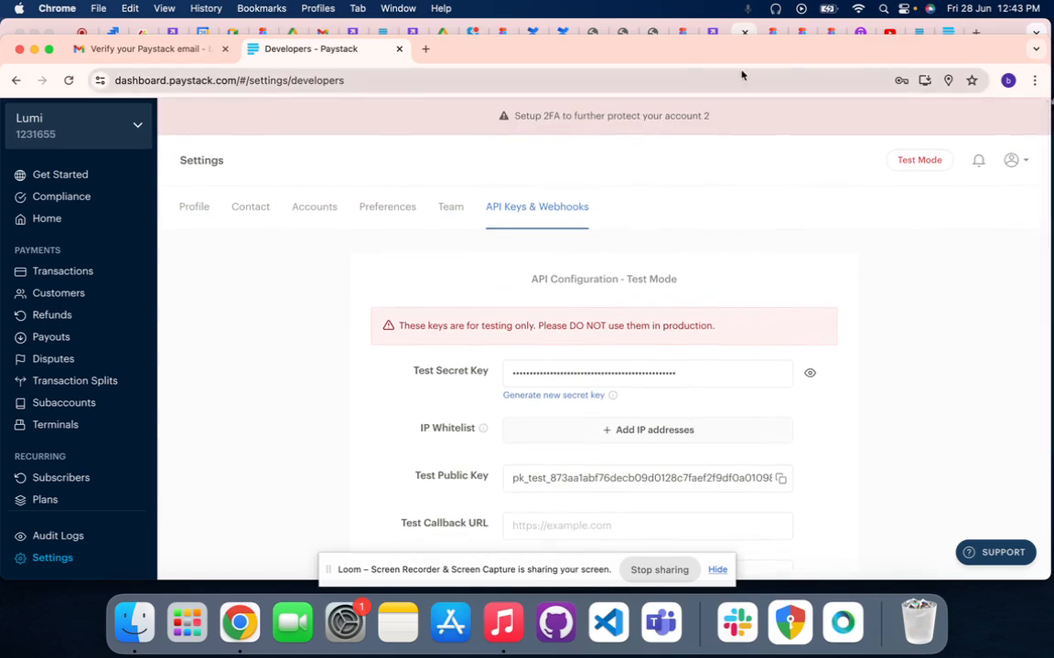
Switch to the existing live Lumi account and open its API Keys & Webhooks settings, moving the recorder controls out of the way
{"action": "left_click", "coordinate": [737, 33]}
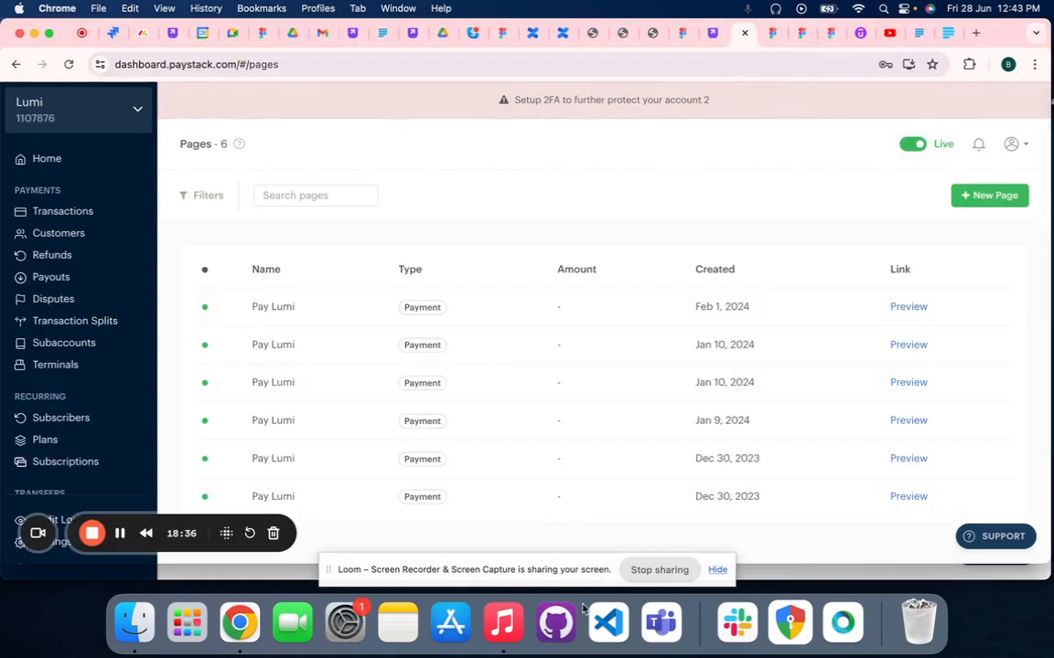
{"action": "scroll", "coordinate": [623, 478], "scroll_direction": "down", "scroll_amount": 1}
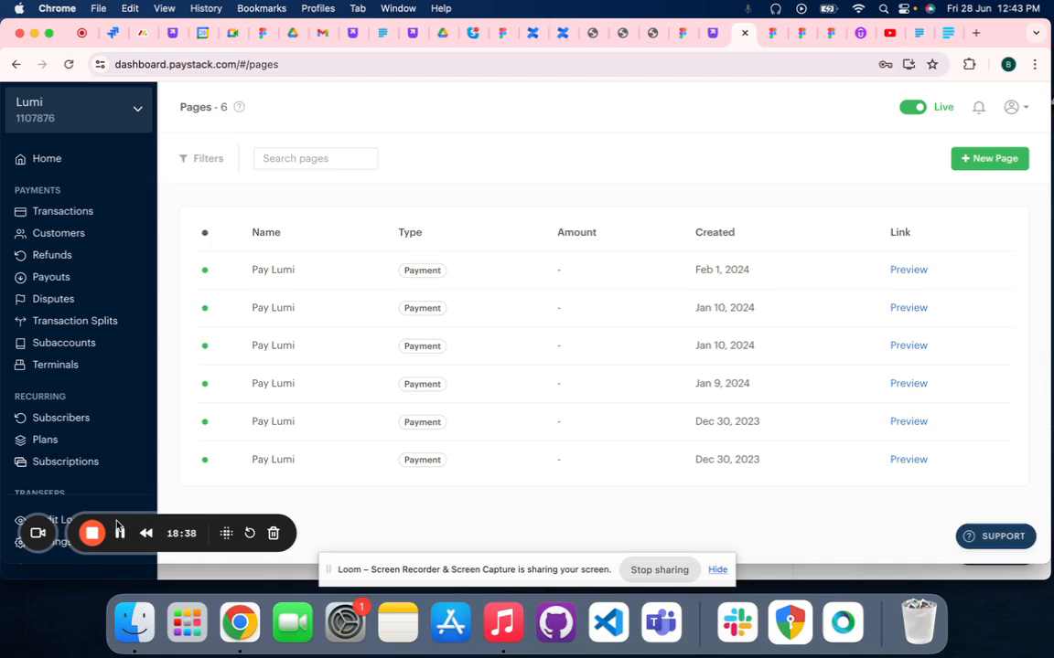
{"action": "left_click_drag", "start_coordinate": [117, 528], "coordinate": [341, 516]}
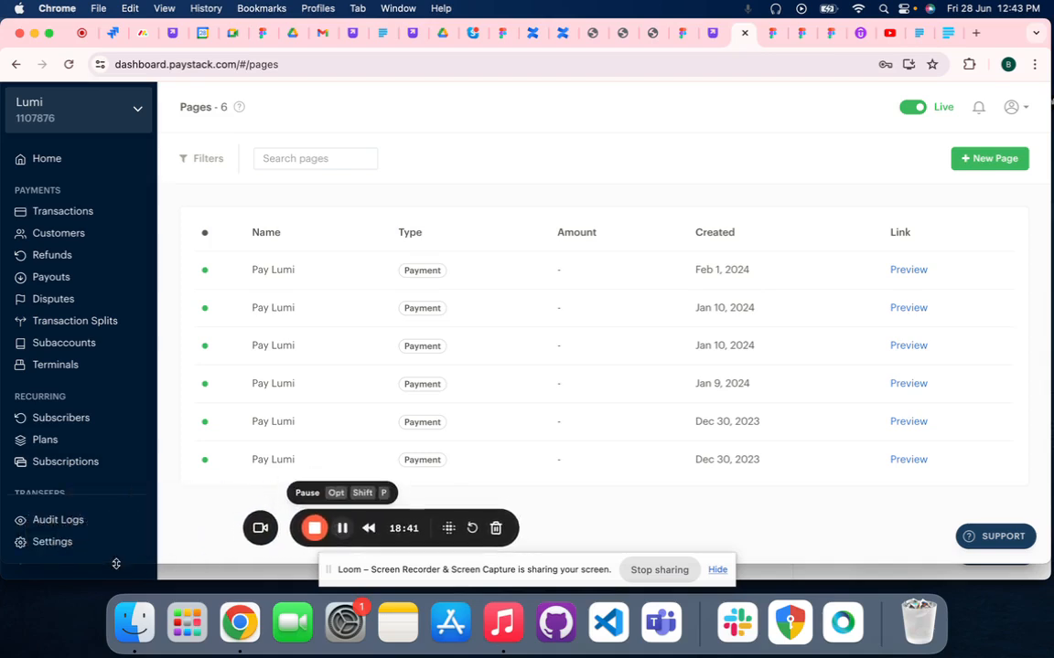
{"action": "left_click", "coordinate": [55, 542]}
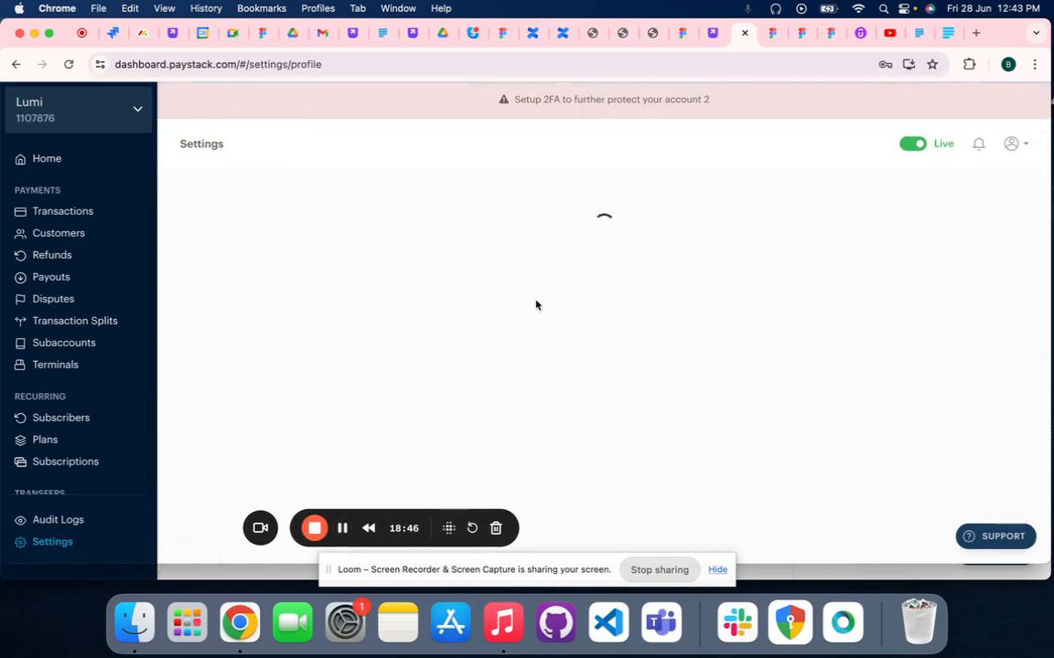
{"action": "scroll", "coordinate": [537, 304], "scroll_direction": "down", "scroll_amount": 1}
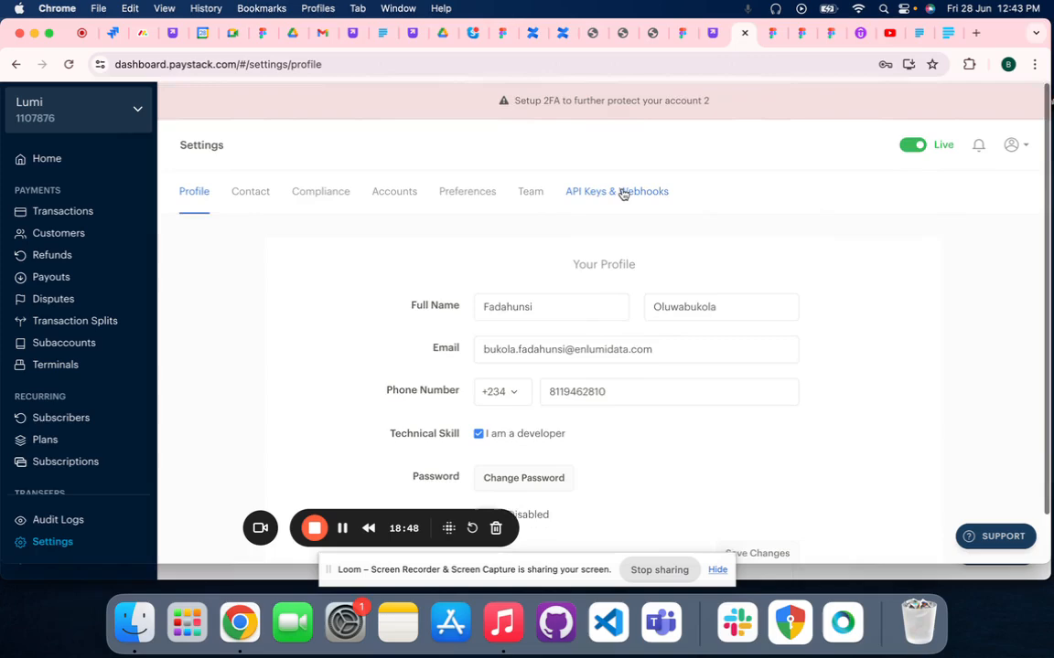
{"action": "left_click", "coordinate": [620, 192]}
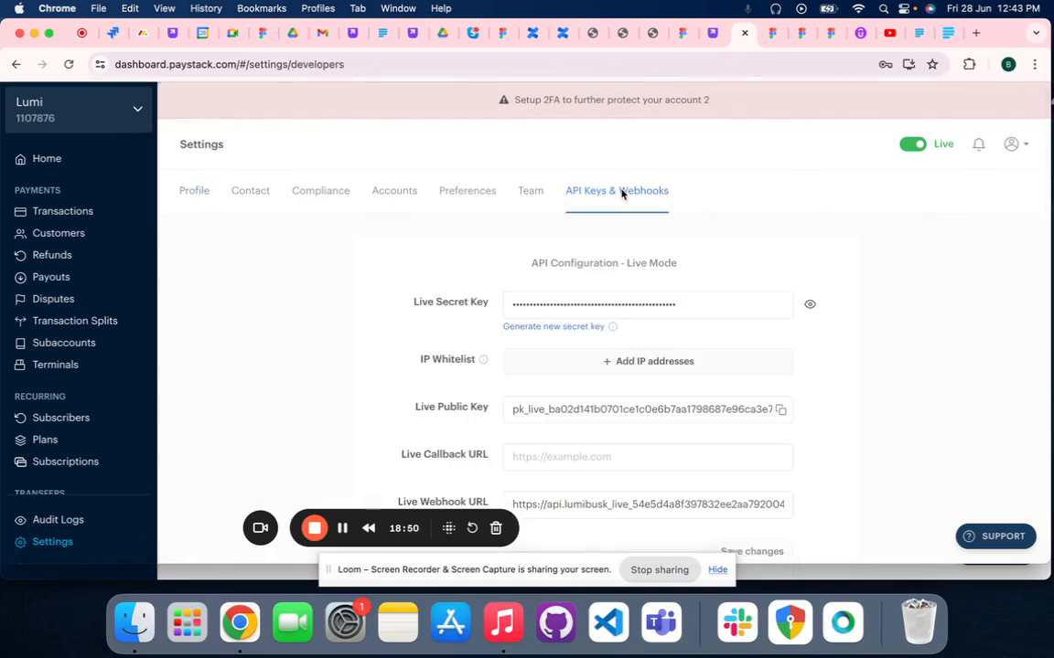
Examine the live account's Live Mode and Test Mode API configurations, including their secret keys, public keys and webhook URLs
{"action": "scroll", "coordinate": [573, 275], "scroll_direction": "down", "scroll_amount": 10}
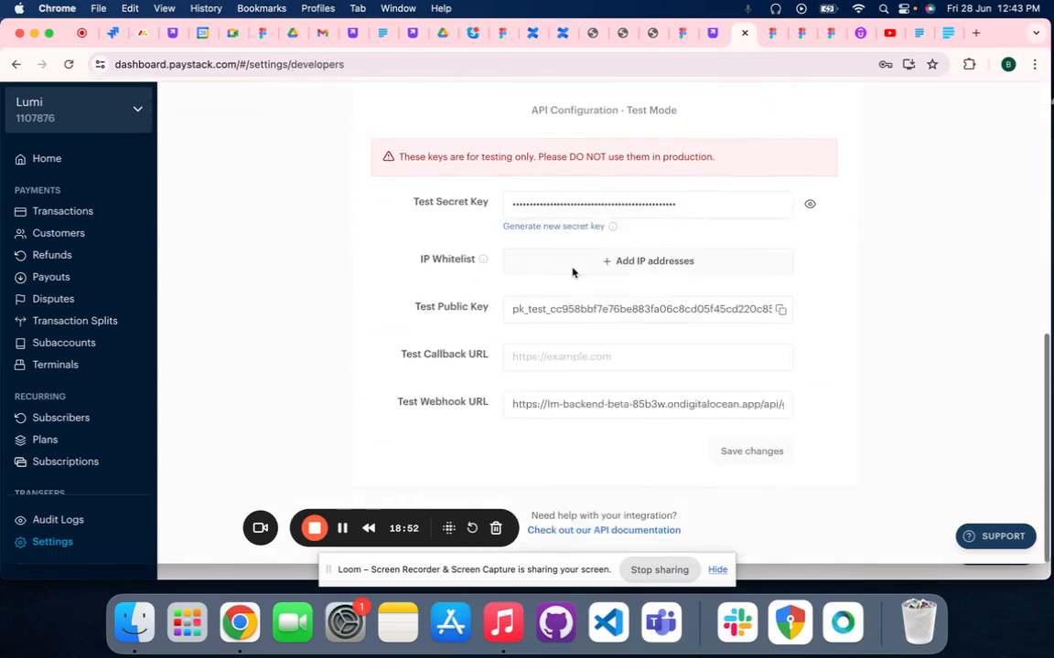
{"action": "scroll", "coordinate": [572, 274], "scroll_direction": "up", "scroll_amount": 10}
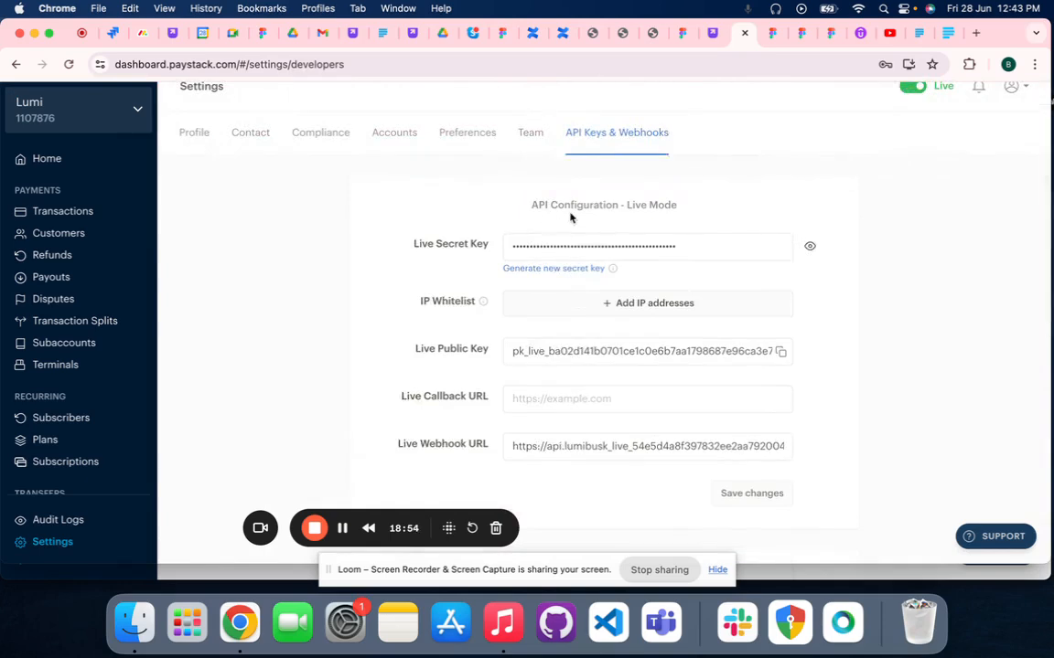
{"action": "scroll", "coordinate": [639, 215], "scroll_direction": "down", "scroll_amount": 1}
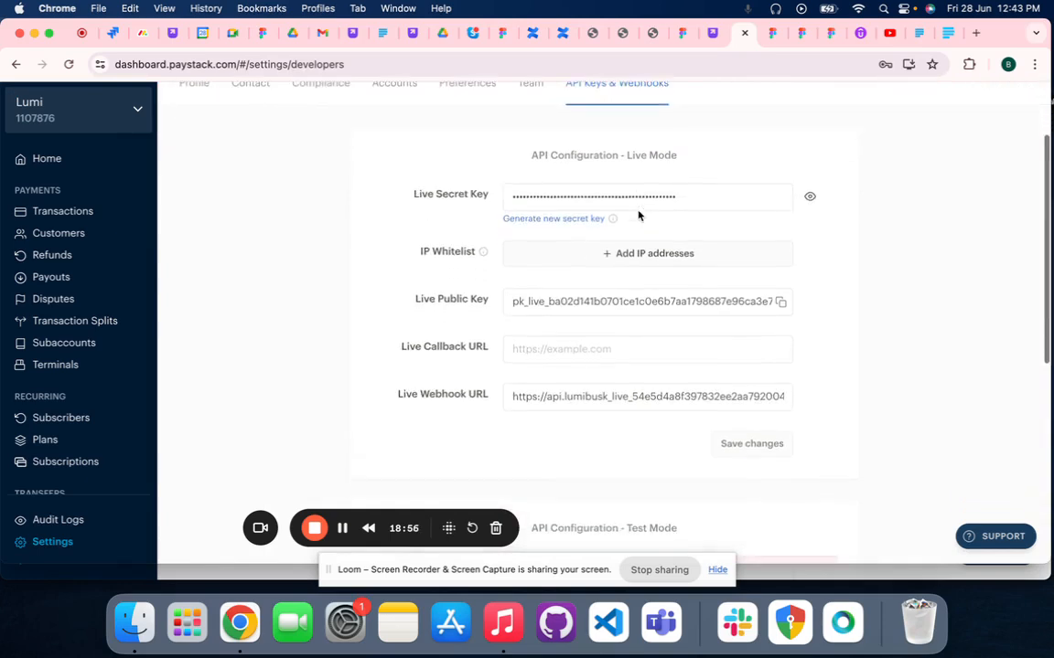
{"action": "scroll", "coordinate": [638, 213], "scroll_direction": "up", "scroll_amount": 2}
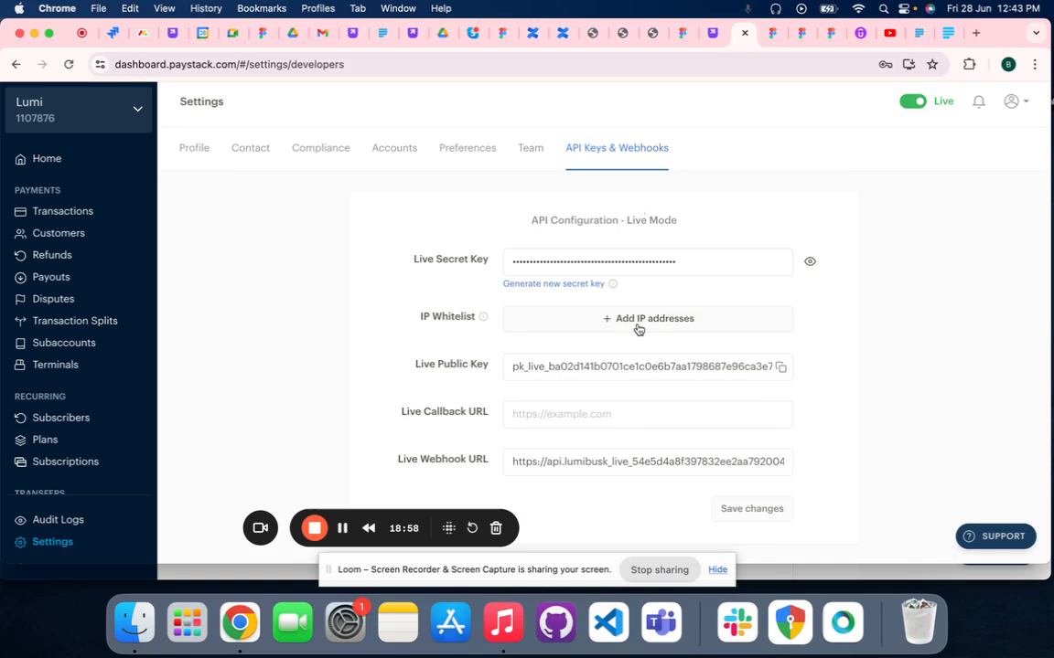
{"action": "scroll", "coordinate": [638, 327], "scroll_direction": "down", "scroll_amount": 1}
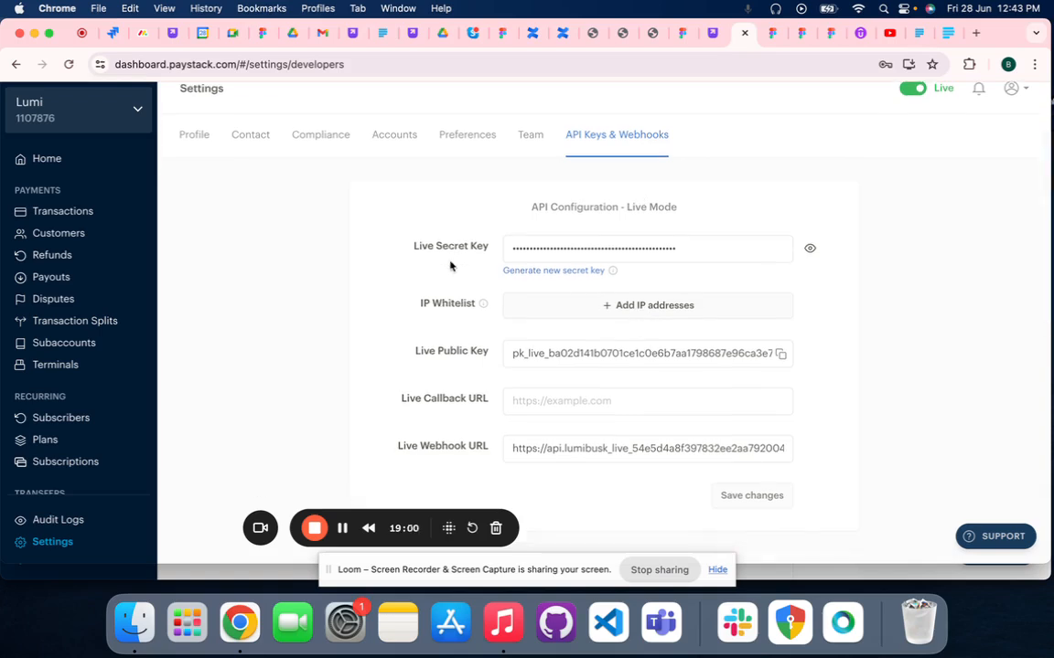
{"action": "scroll", "coordinate": [486, 274], "scroll_direction": "down", "scroll_amount": 2}
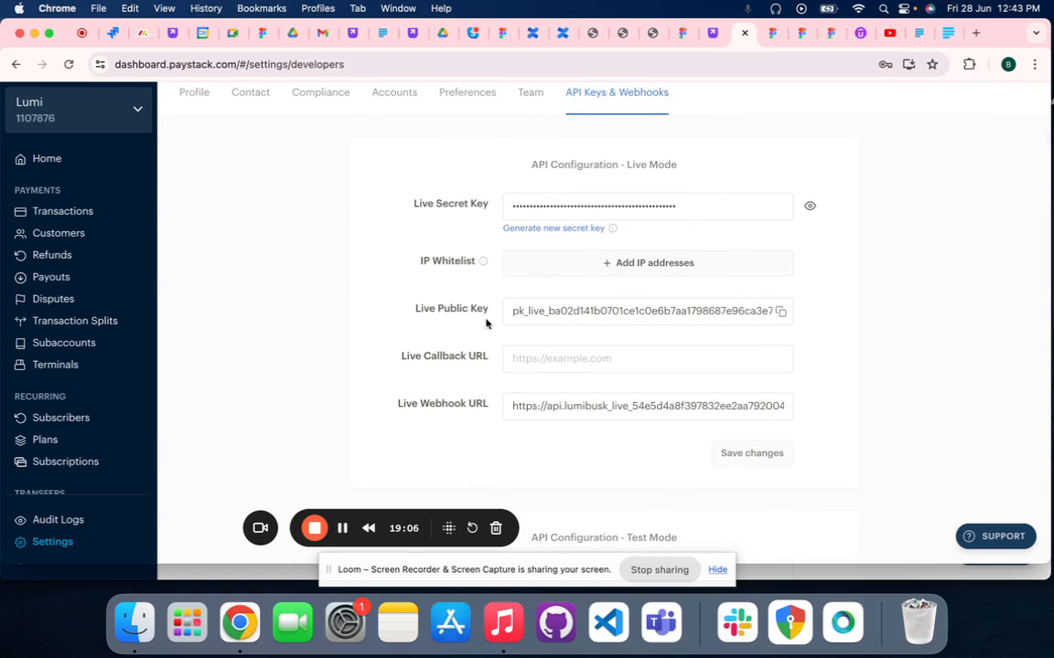
{"action": "scroll", "coordinate": [487, 323], "scroll_direction": "down", "scroll_amount": 2}
{"action": "scroll", "coordinate": [486, 323], "scroll_direction": "down", "scroll_amount": 10}
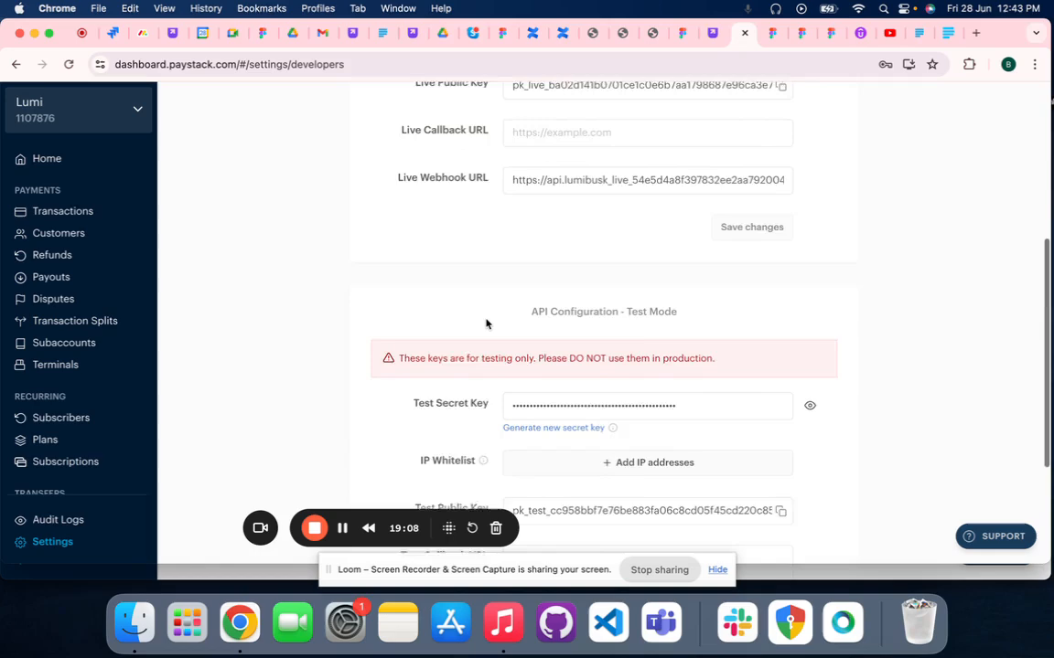
{"action": "scroll", "coordinate": [486, 323], "scroll_direction": "up", "scroll_amount": 12}
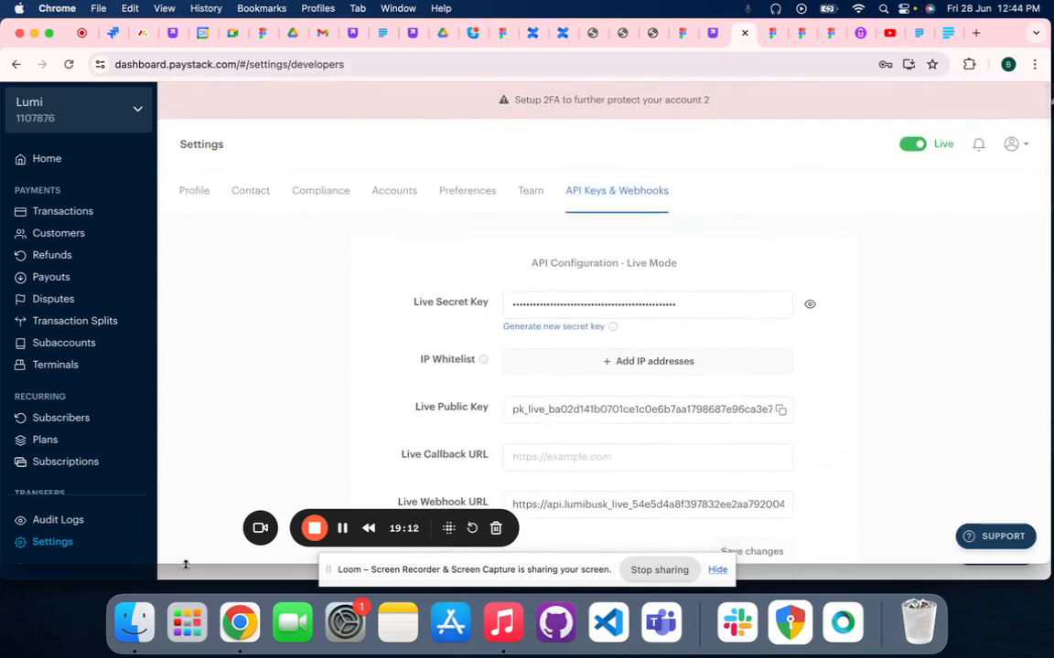
Return to the new account's API settings and select the entire masked Test Secret Key
{"action": "left_click", "coordinate": [185, 575]}
{"action": "scroll", "coordinate": [688, 371], "scroll_direction": "down", "scroll_amount": 2}
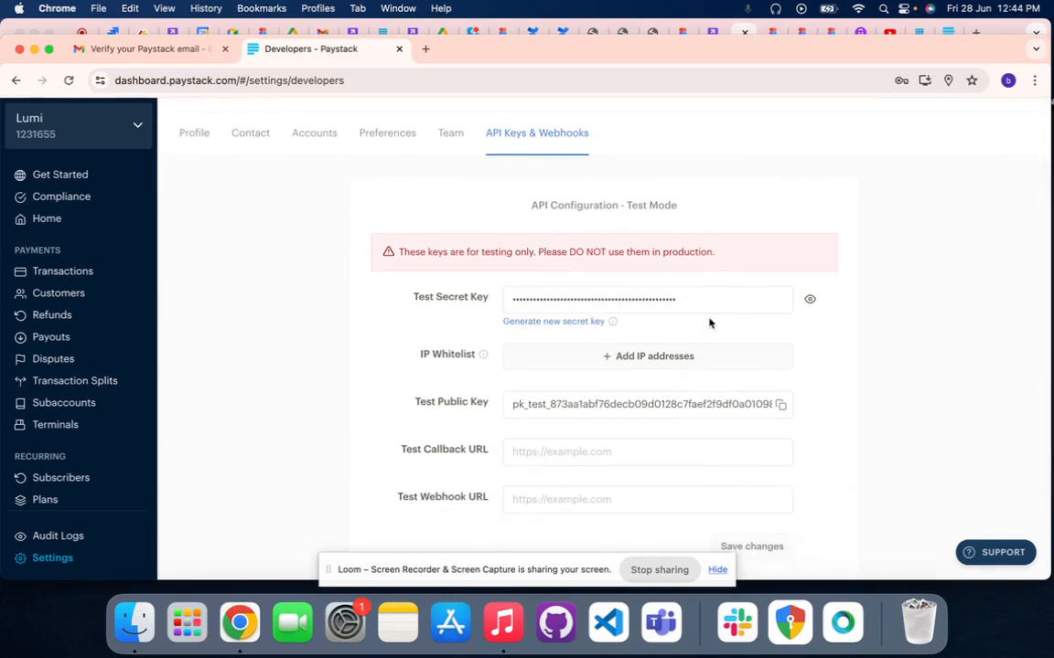
{"action": "scroll", "coordinate": [709, 322], "scroll_direction": "down", "scroll_amount": 1}
{"action": "left_click", "coordinate": [709, 250]}
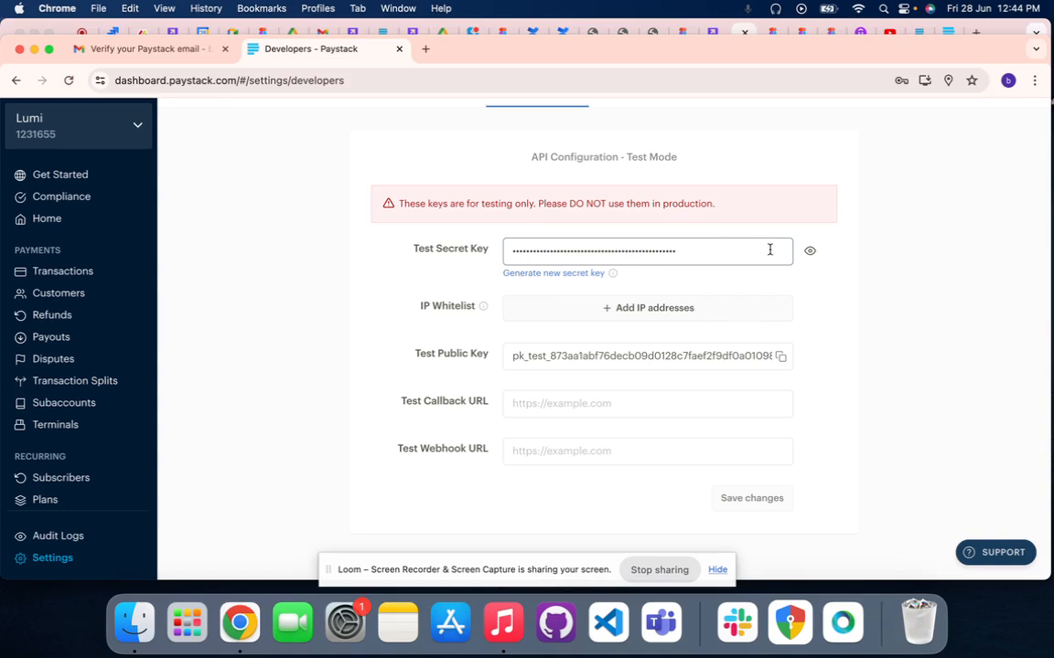
{"action": "left_click_drag", "start_coordinate": [677, 250], "coordinate": [498, 260]}
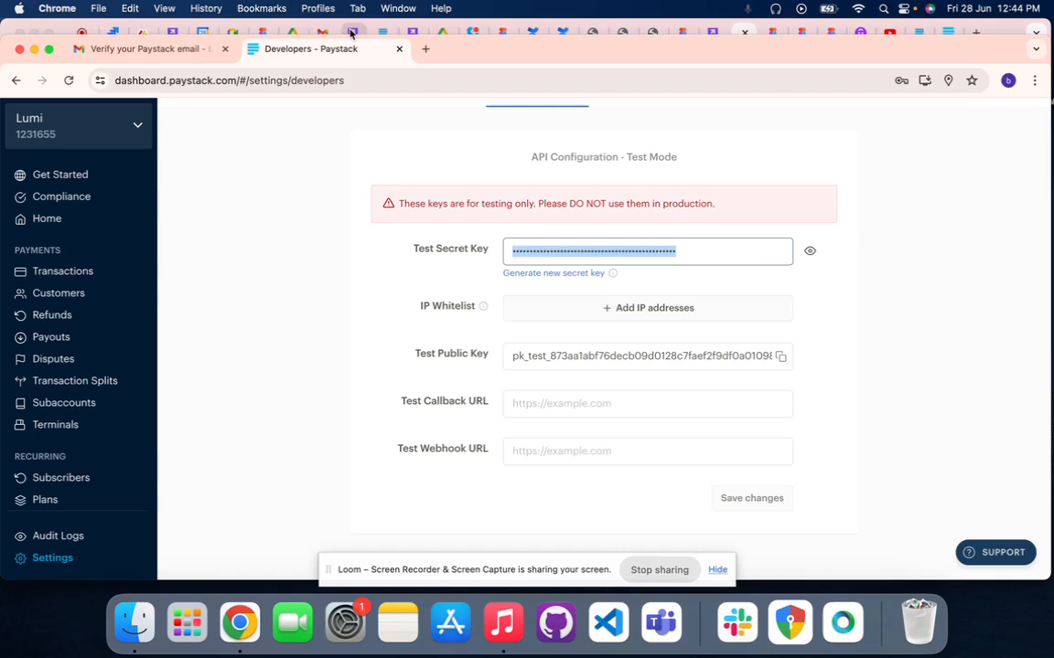
Switch to the Lumi storefront's payment method settings and open the form for adding a Paystack payment method
{"action": "left_click", "coordinate": [173, 34]}
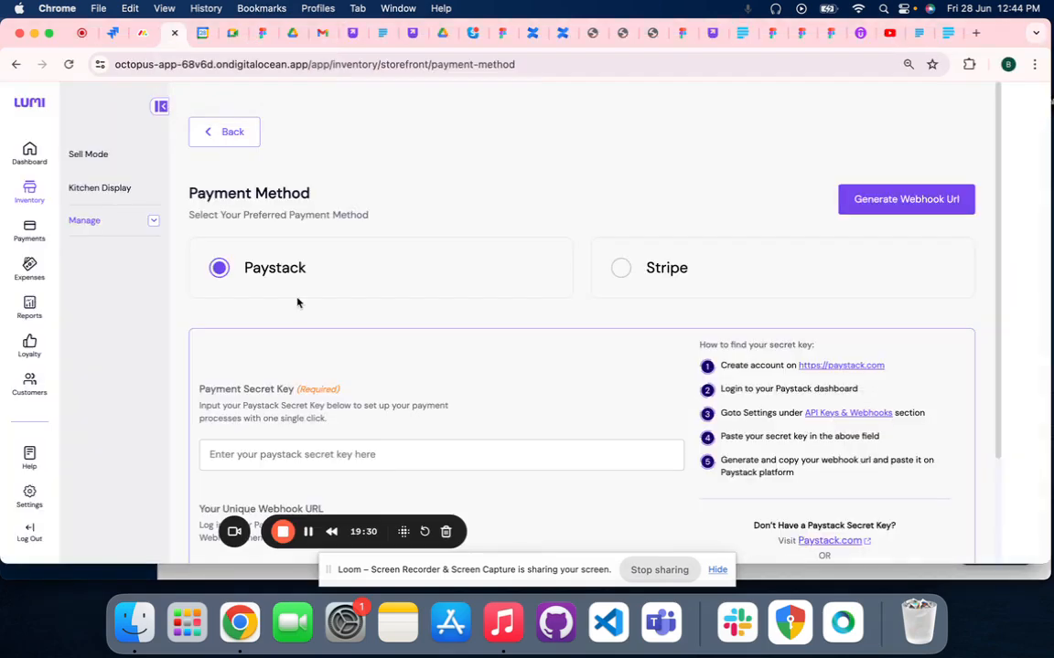
{"action": "left_click", "coordinate": [209, 134]}
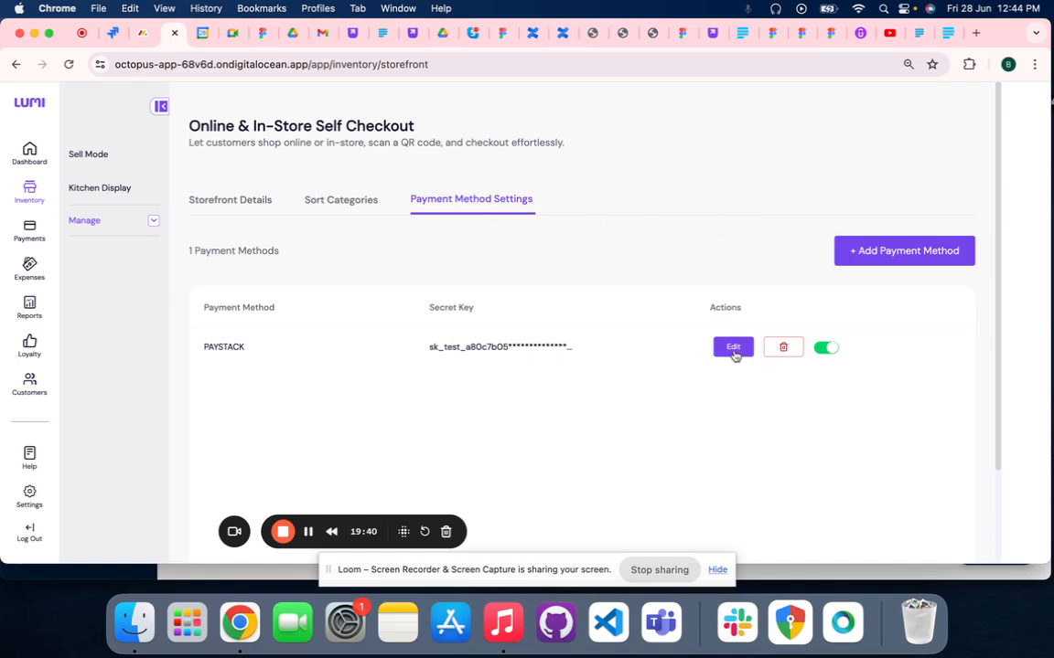
{"action": "left_click", "coordinate": [854, 247]}
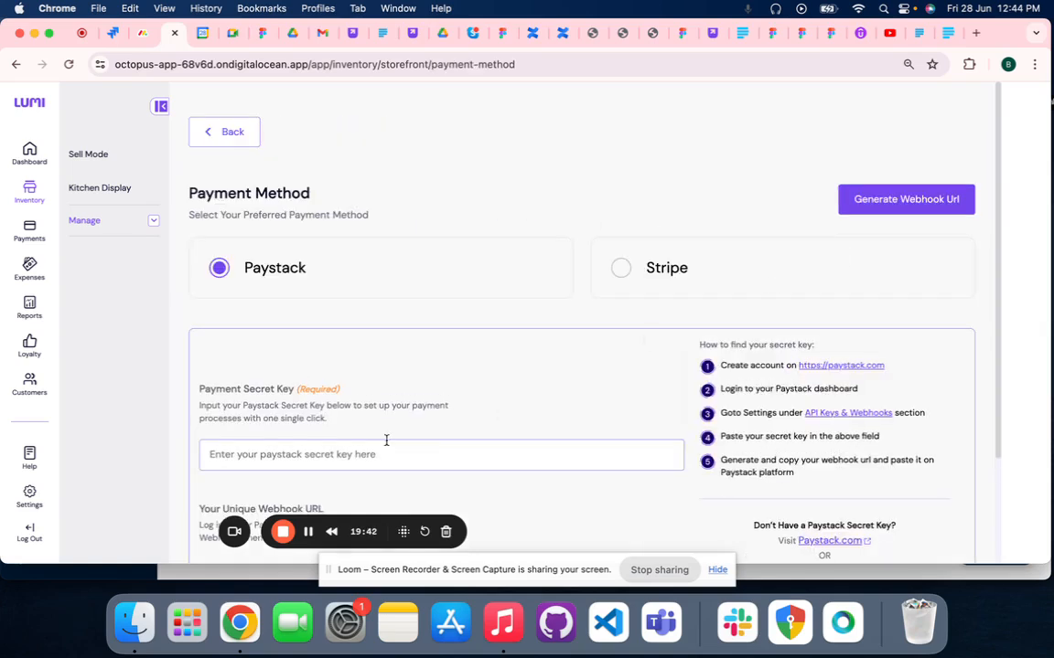
{"action": "scroll", "coordinate": [386, 444], "scroll_direction": "down", "scroll_amount": 1}
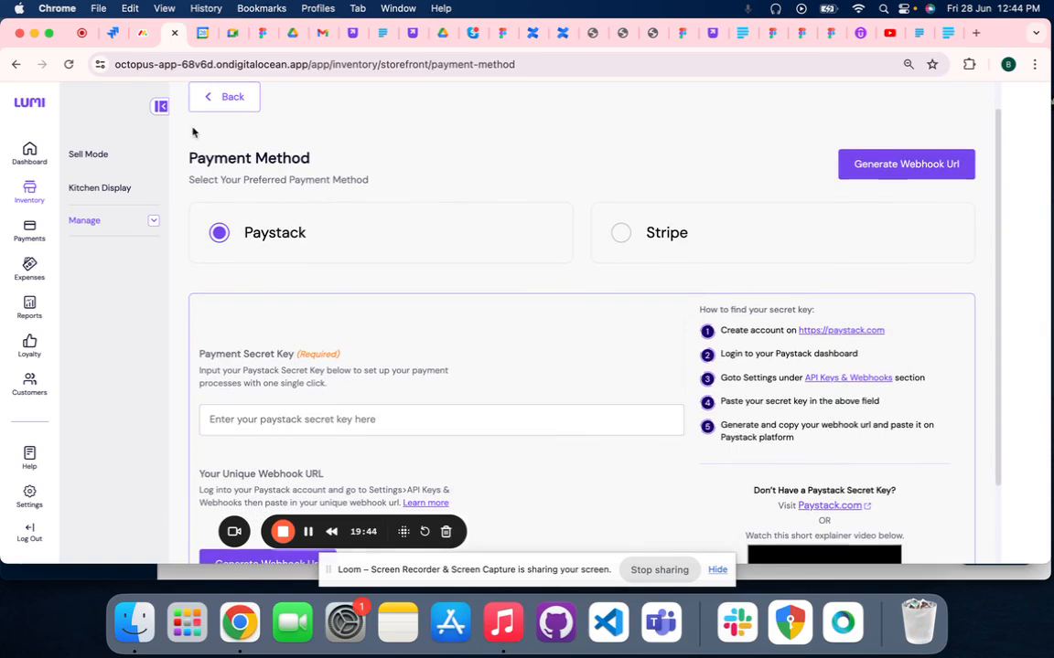
{"action": "left_click", "coordinate": [224, 97]}
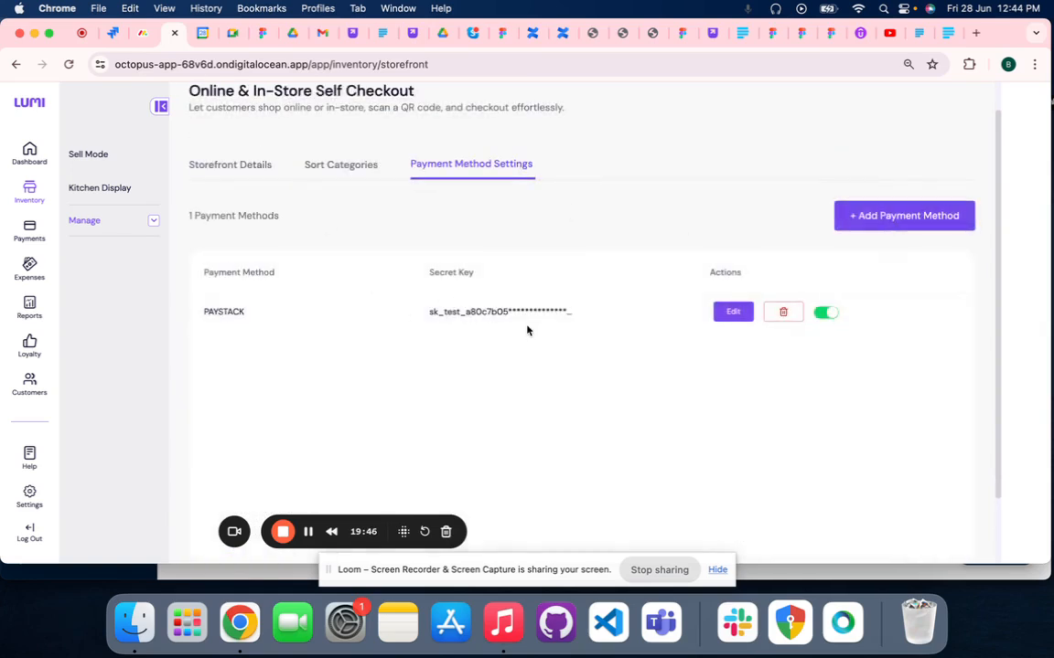
{"action": "scroll", "coordinate": [332, 299], "scroll_direction": "up", "scroll_amount": 1}
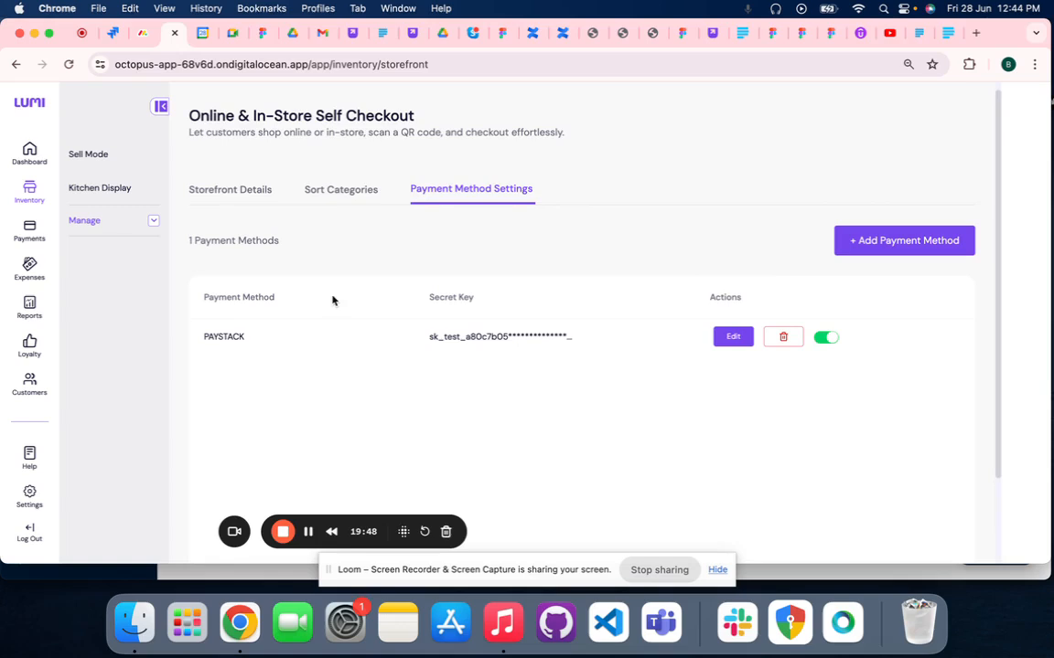
{"action": "left_click", "coordinate": [874, 242]}
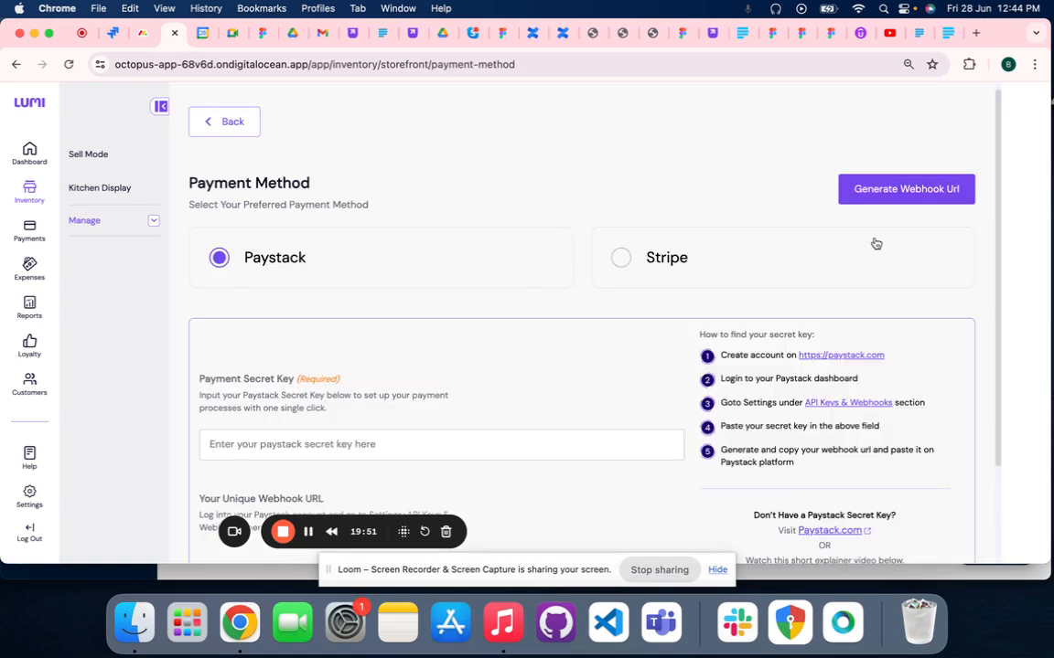
{"action": "left_click", "coordinate": [273, 445]}
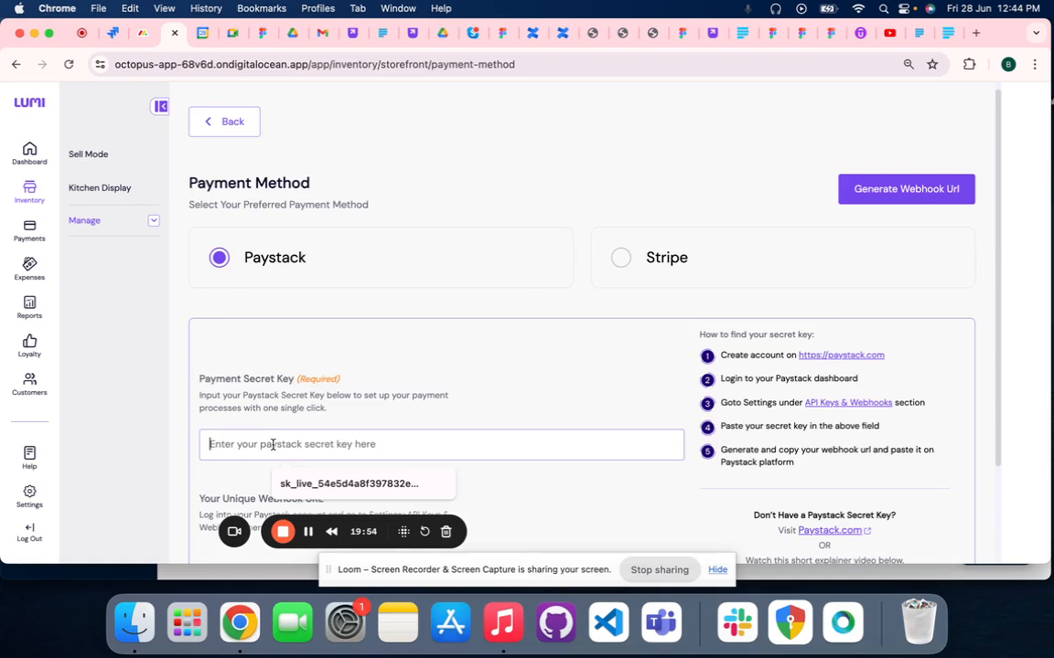
{"action": "key", "text": "super+v"}
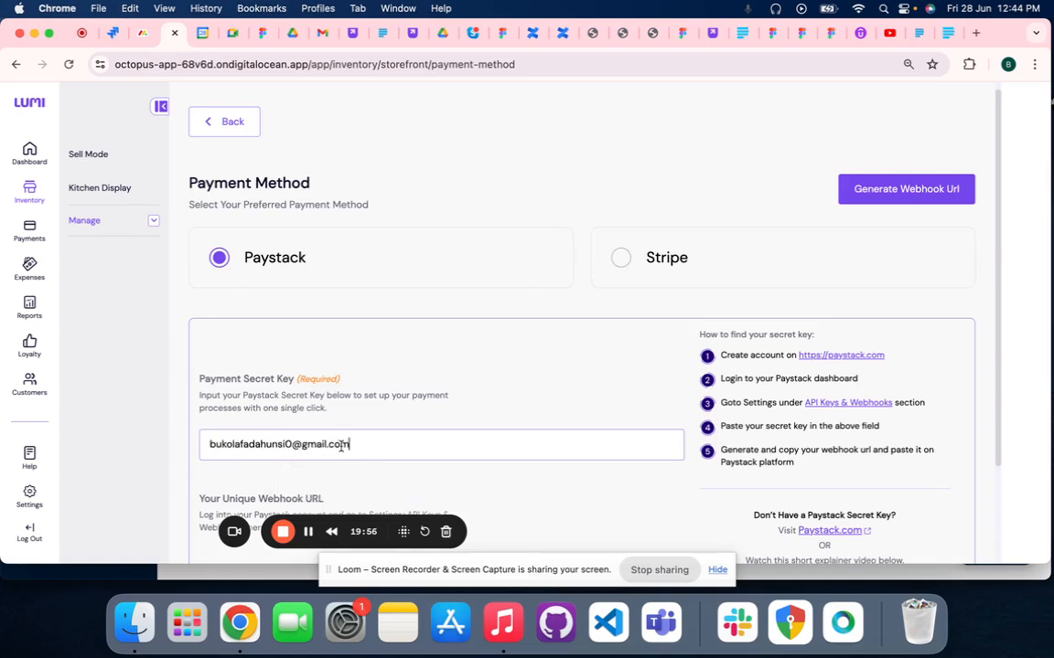
{"action": "left_click_drag", "start_coordinate": [347, 445], "coordinate": [200, 447]}
{"action": "key", "text": "BackSpace"}
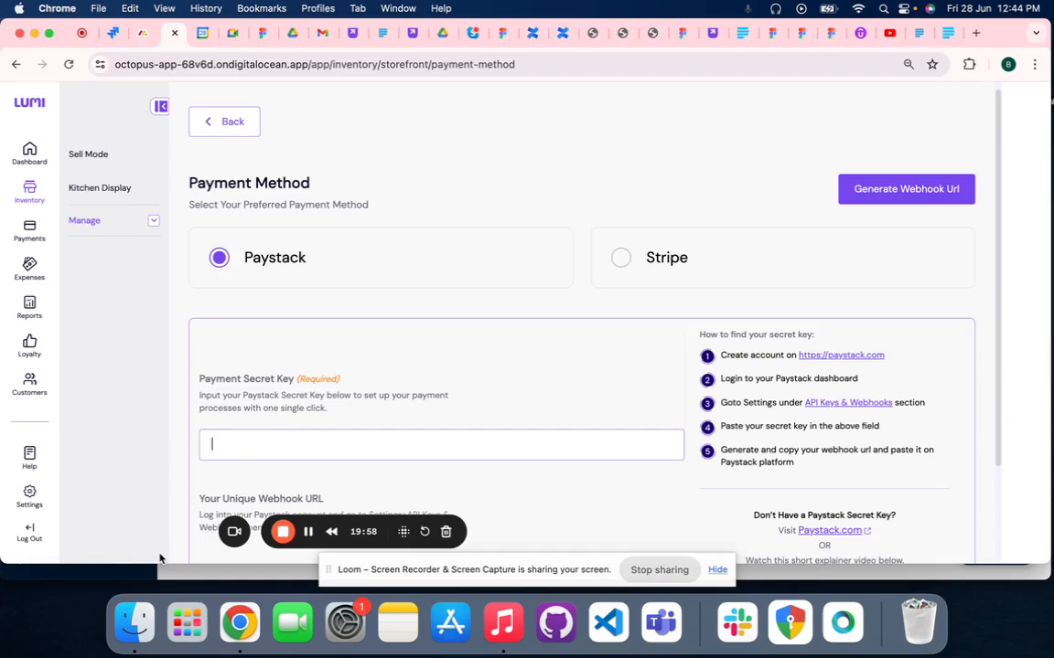
Return to the Paystack API settings, reveal the Test Secret Key and copy it
{"action": "left_click", "coordinate": [195, 573]}
{"action": "left_click", "coordinate": [809, 251]}
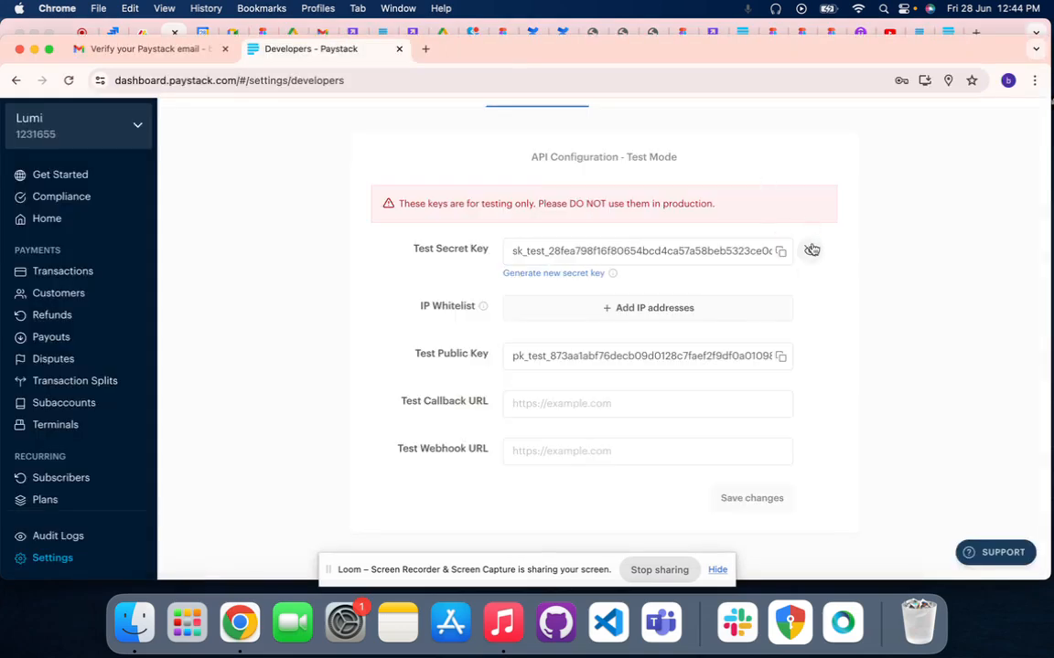
{"action": "left_click", "coordinate": [781, 252]}
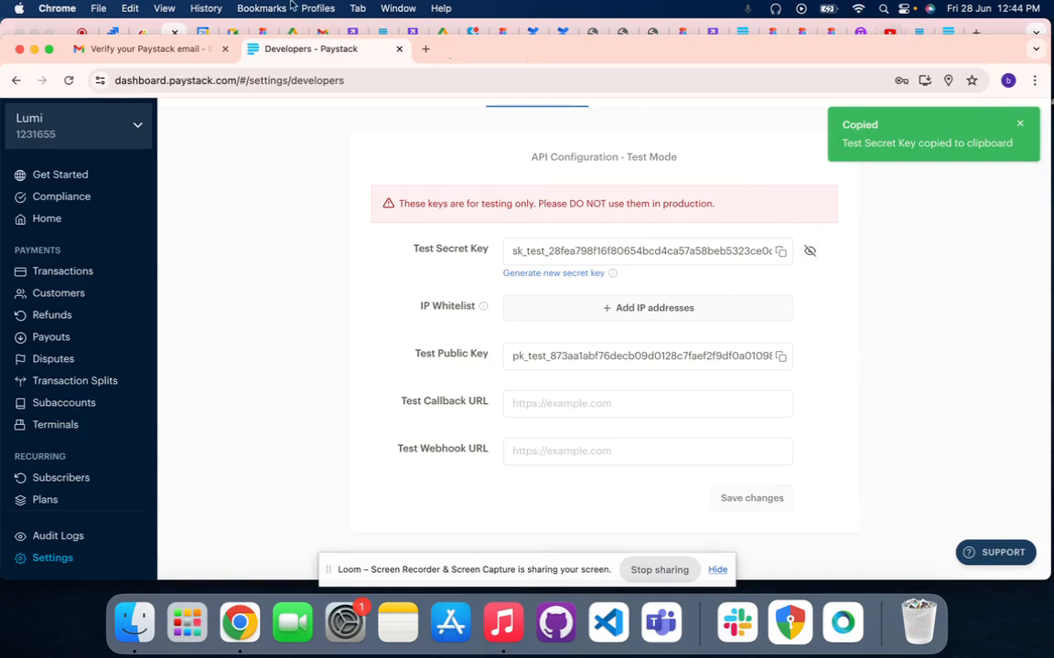
Paste the Paystack test secret key into Lumi's Payment Secret Key field and generate the webhook URL
{"action": "left_click", "coordinate": [167, 32]}
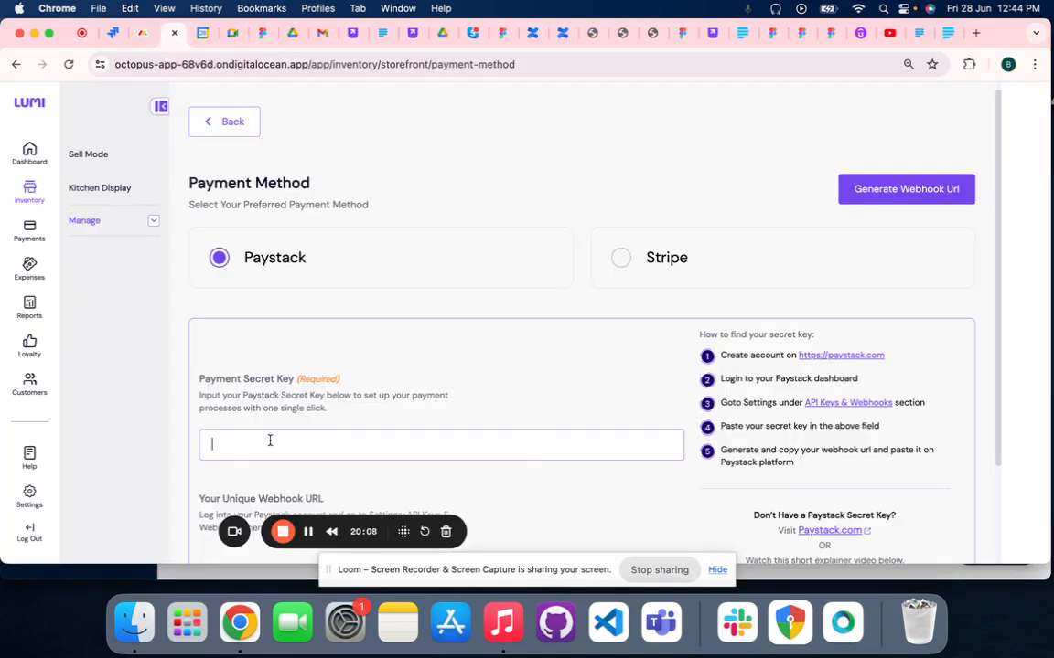
{"action": "key", "text": "super+v"}
{"action": "scroll", "coordinate": [484, 429], "scroll_direction": "down", "scroll_amount": 1}
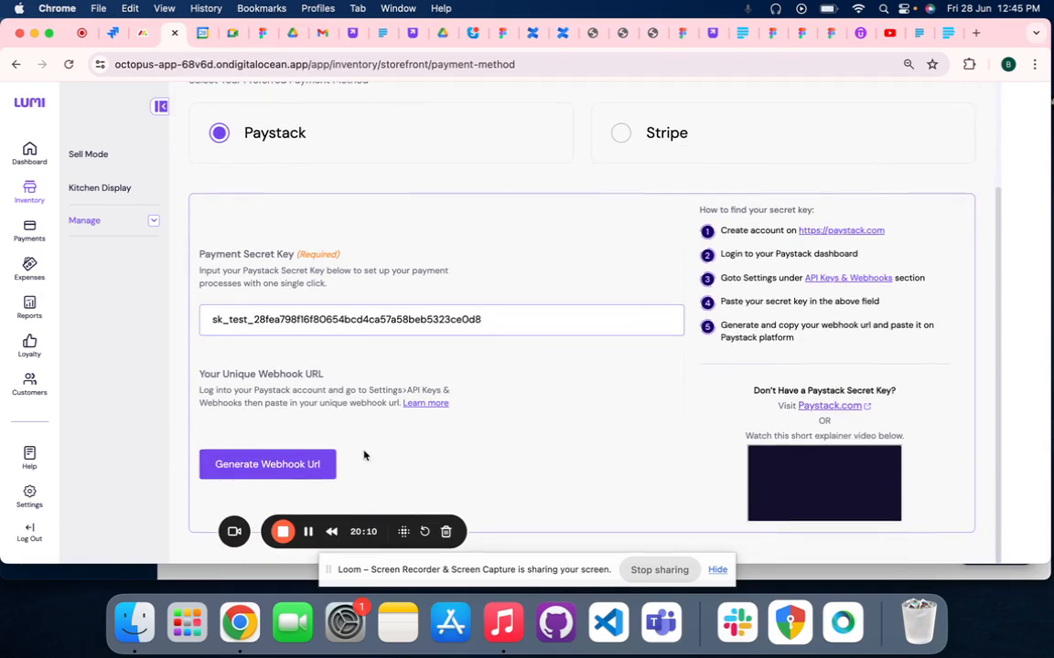
{"action": "left_click", "coordinate": [219, 468]}
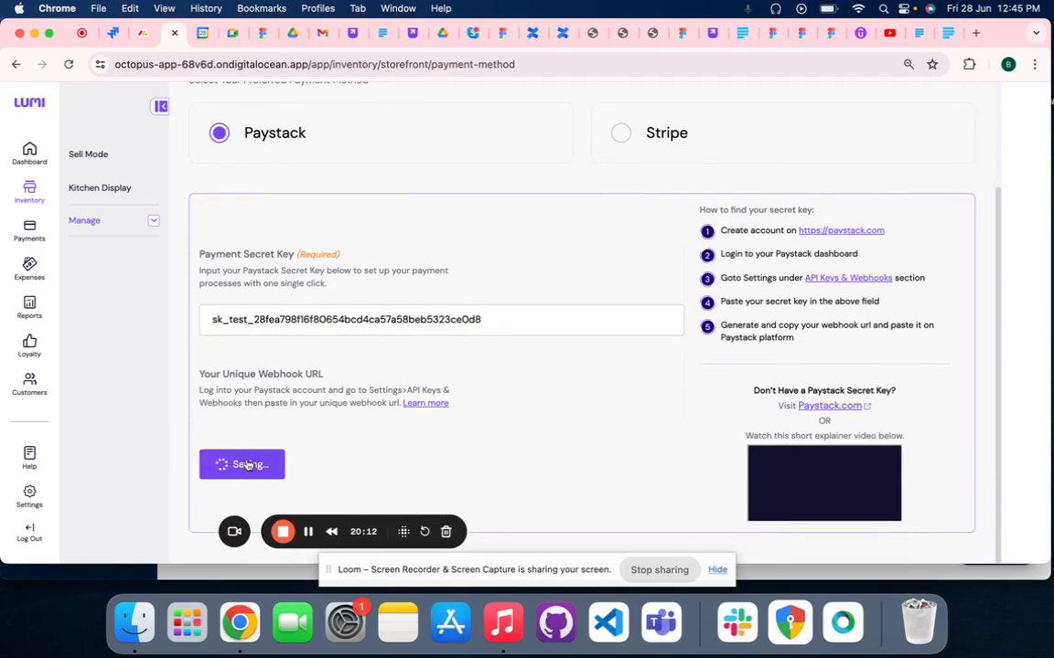
{"action": "scroll", "coordinate": [247, 462], "scroll_direction": "up", "scroll_amount": 2}
{"action": "scroll", "coordinate": [246, 460], "scroll_direction": "down", "scroll_amount": 1}
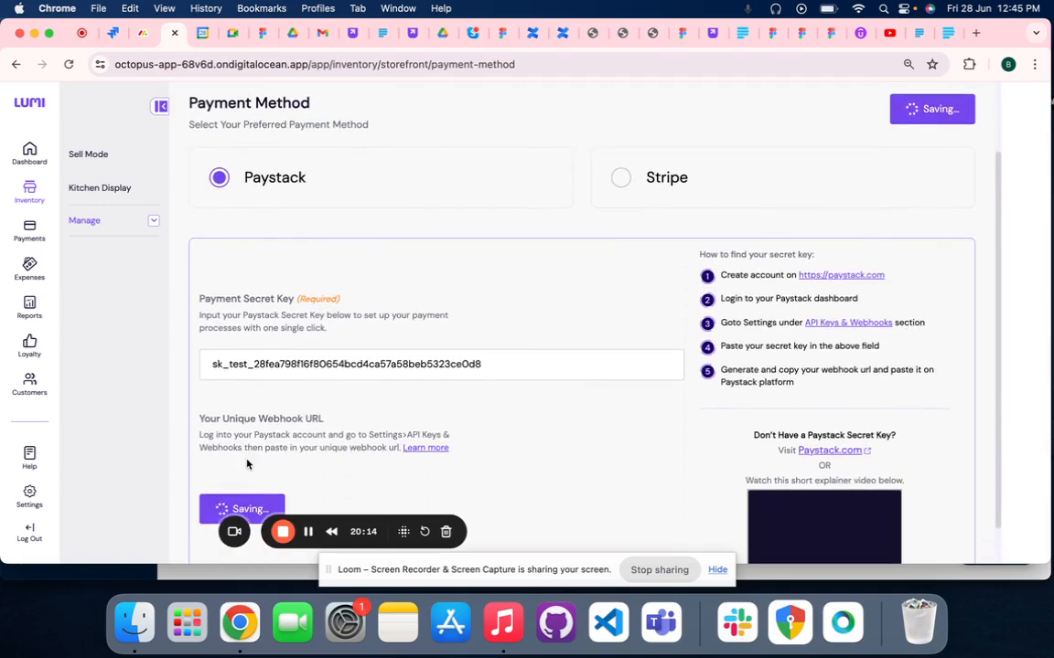
{"action": "scroll", "coordinate": [247, 462], "scroll_direction": "down", "scroll_amount": 1}
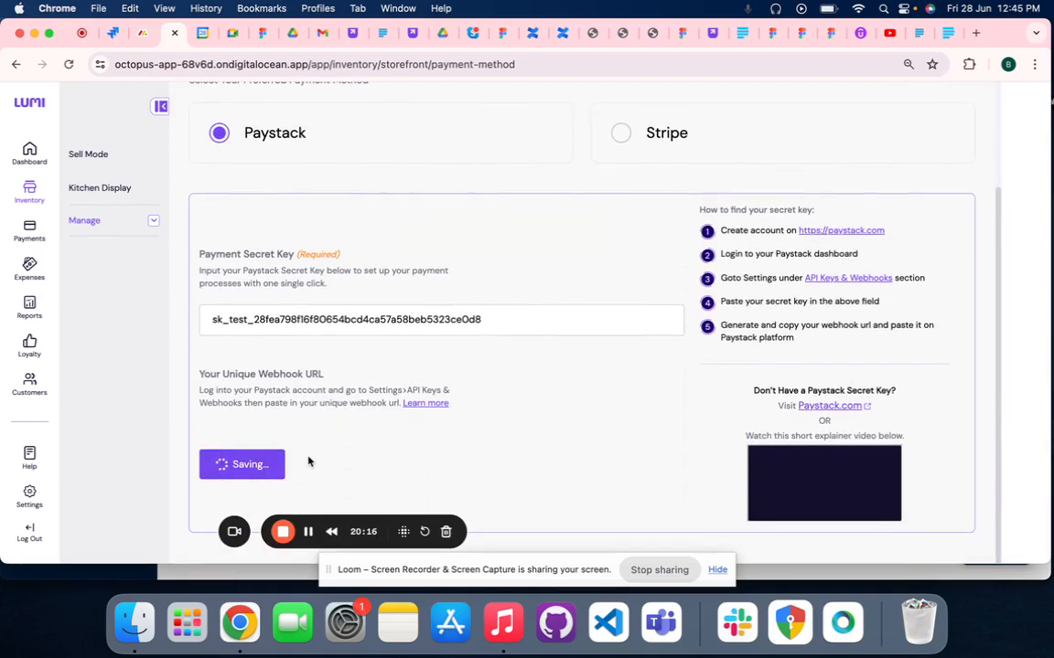
{"action": "scroll", "coordinate": [308, 462], "scroll_direction": "up", "scroll_amount": 1}
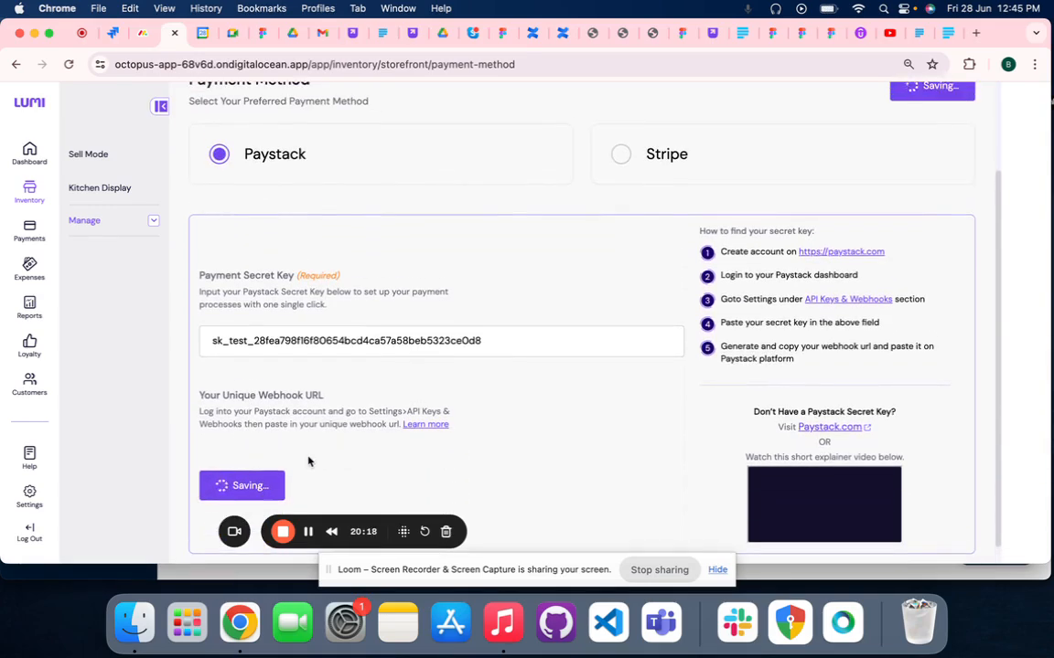
{"action": "scroll", "coordinate": [310, 459], "scroll_direction": "up", "scroll_amount": 1}
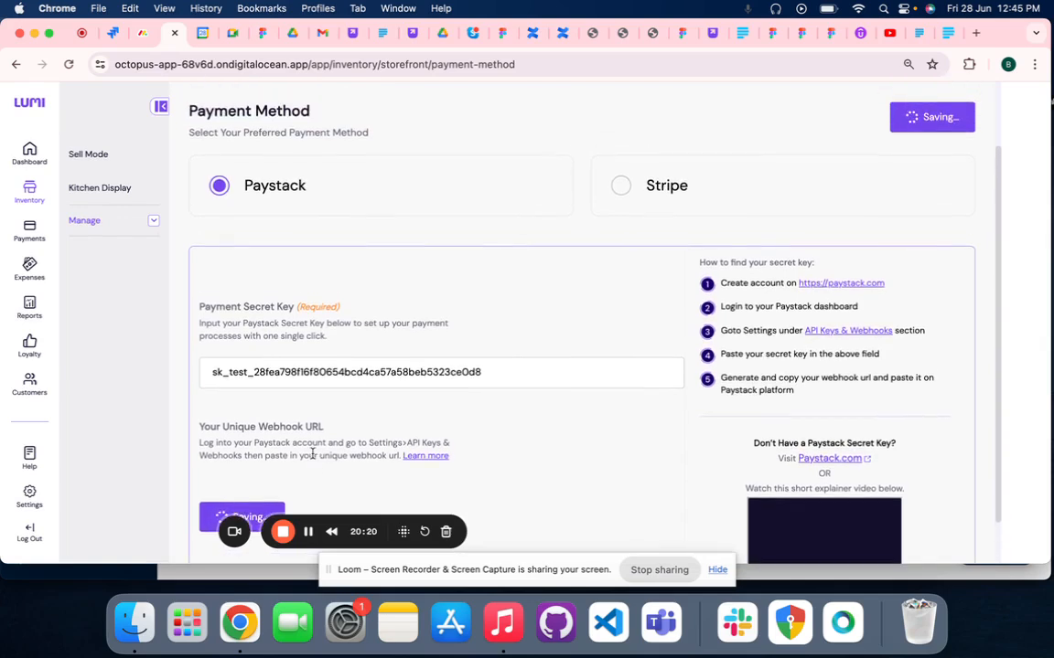
{"action": "scroll", "coordinate": [334, 472], "scroll_direction": "down", "scroll_amount": 1}
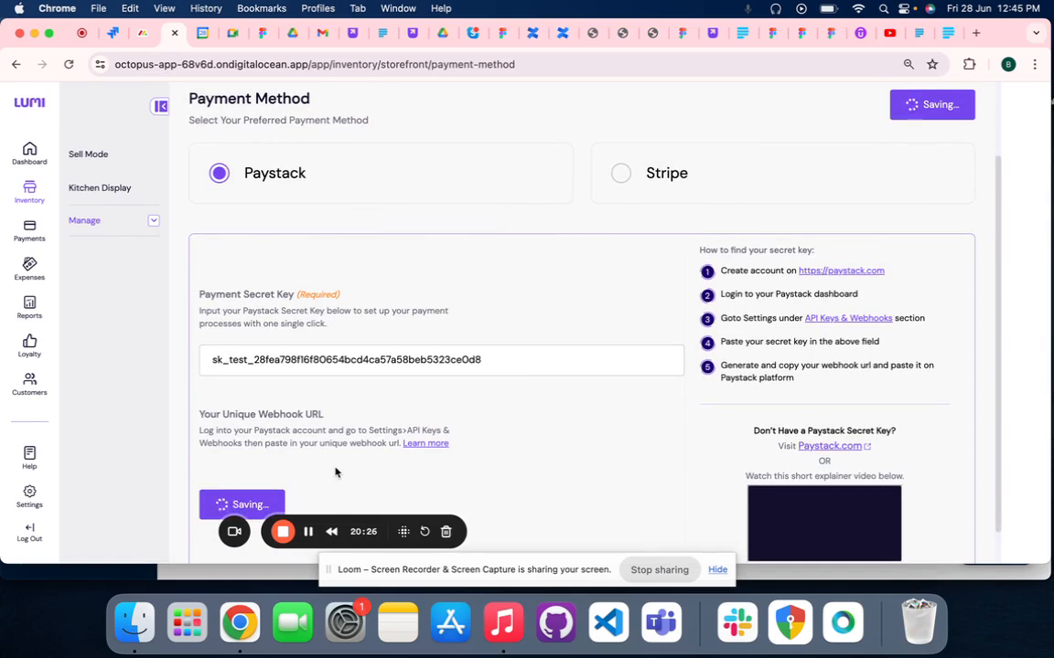
{"action": "scroll", "coordinate": [419, 446], "scroll_direction": "up", "scroll_amount": 3}
{"action": "scroll", "coordinate": [417, 443], "scroll_direction": "down", "scroll_amount": 4}
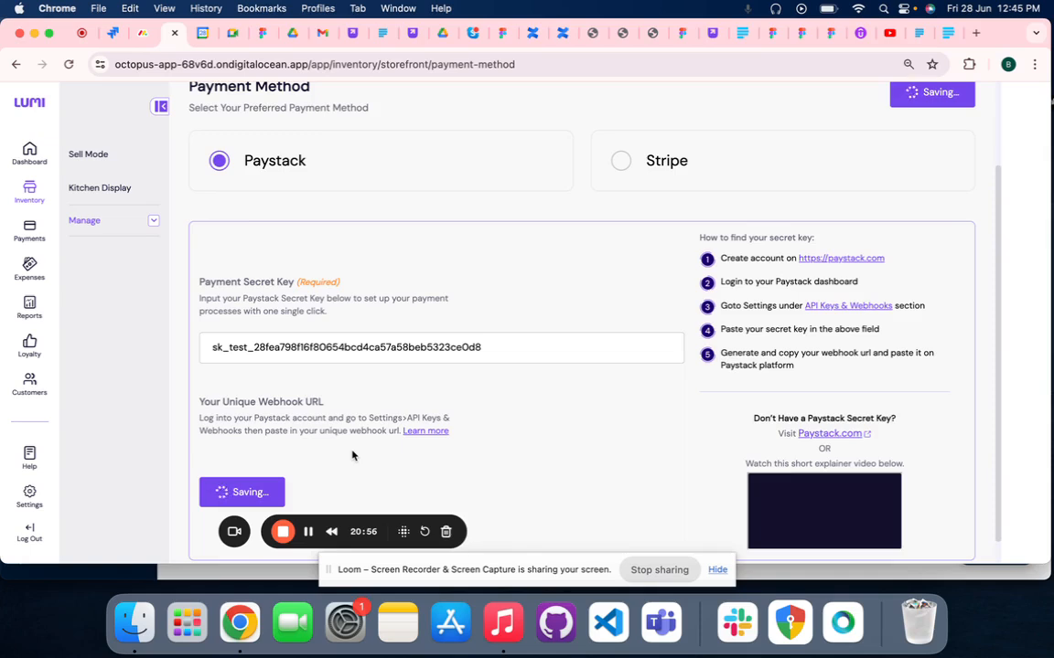
{"action": "scroll", "coordinate": [352, 455], "scroll_direction": "down", "scroll_amount": 2}
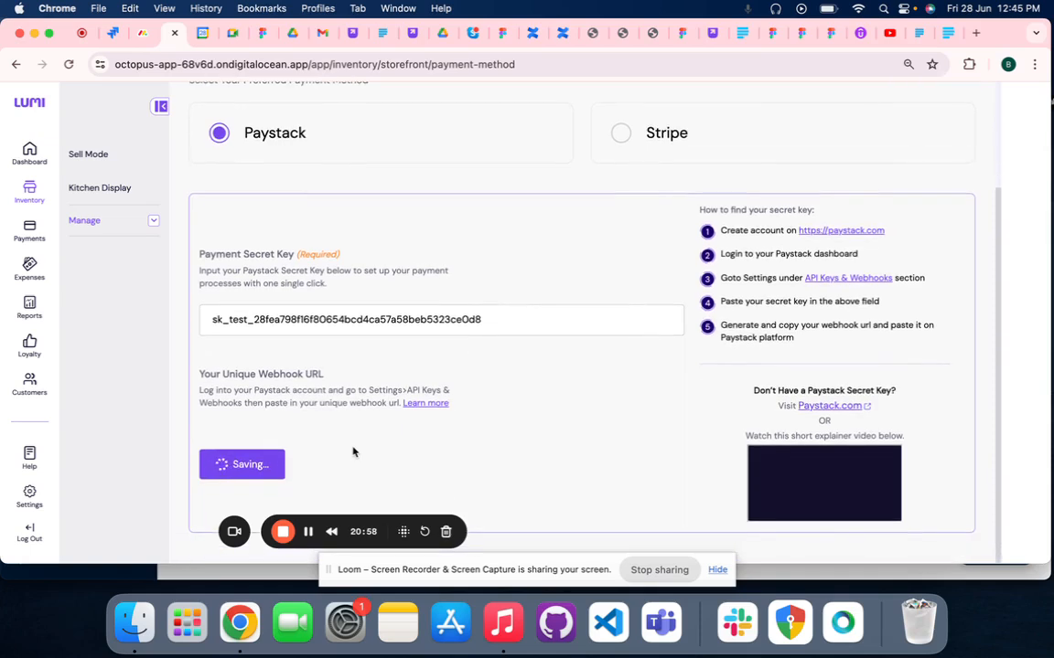
{"action": "scroll", "coordinate": [353, 451], "scroll_direction": "up", "scroll_amount": 1}
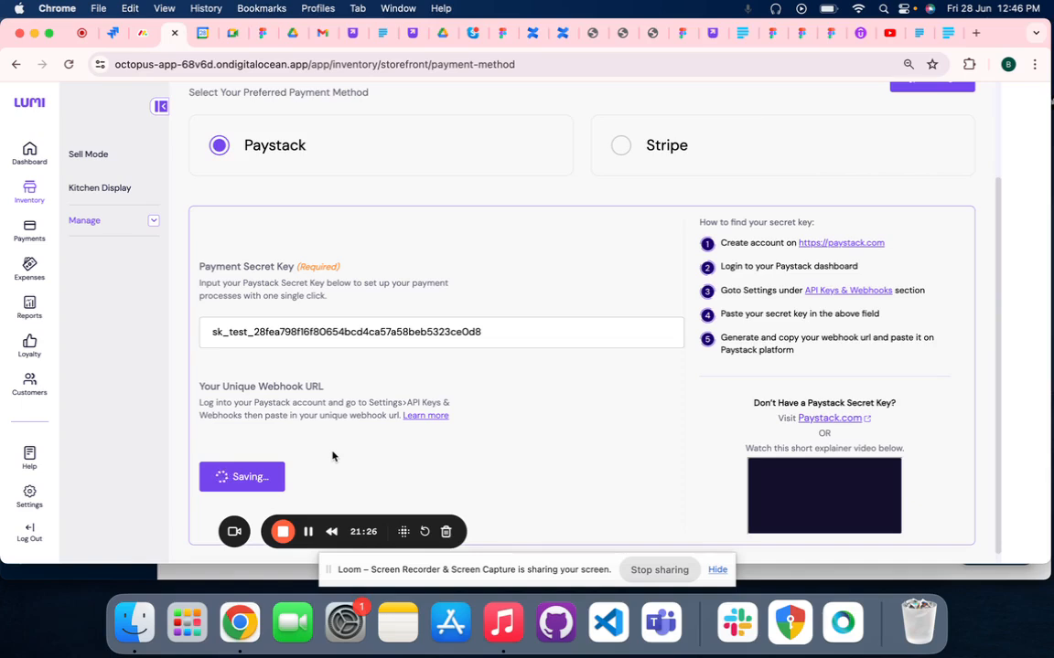
{"action": "scroll", "coordinate": [418, 471], "scroll_direction": "down", "scroll_amount": 1}
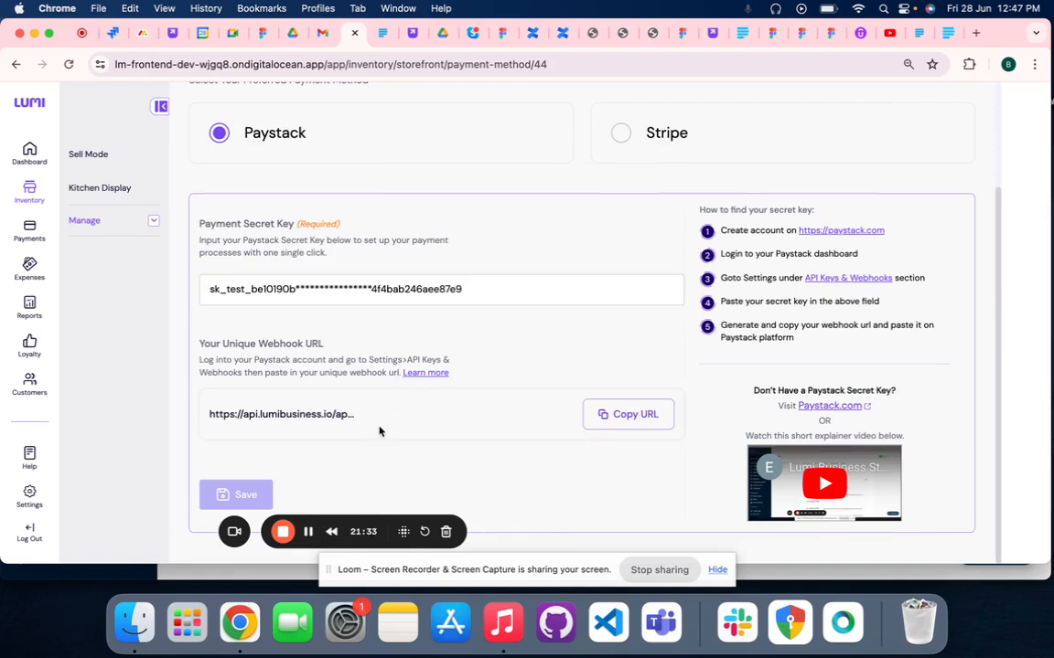
Copy Lumi's unique webhook URL, enter it as the Test Webhook URL in the Paystack API settings and save the changes
{"action": "left_click", "coordinate": [605, 416]}
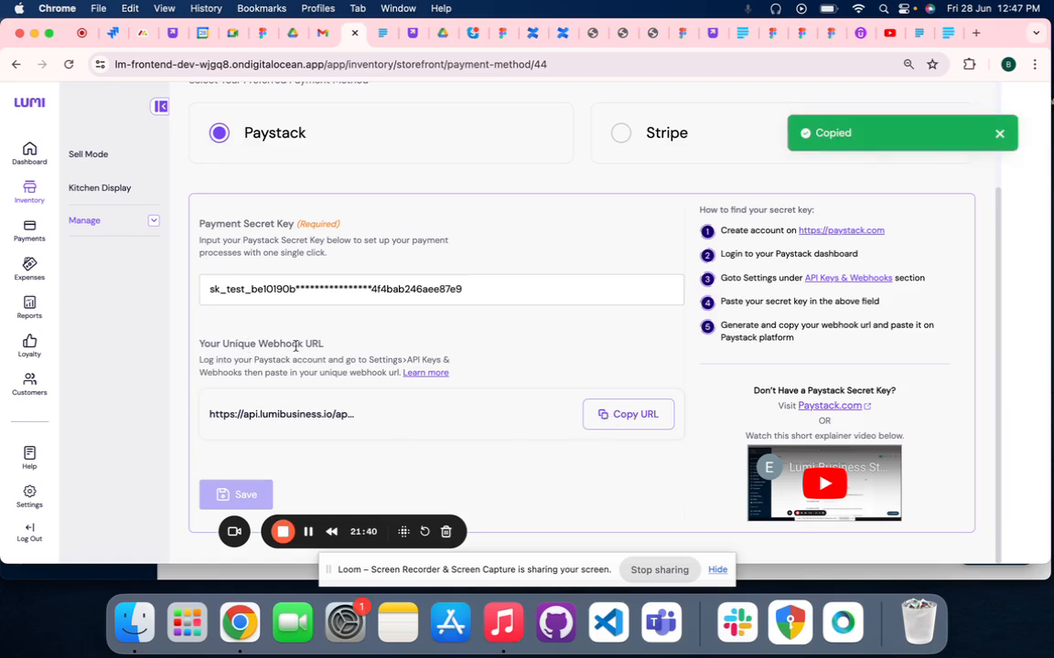
{"action": "left_click", "coordinate": [192, 576]}
{"action": "scroll", "coordinate": [649, 397], "scroll_direction": "down", "scroll_amount": 1}
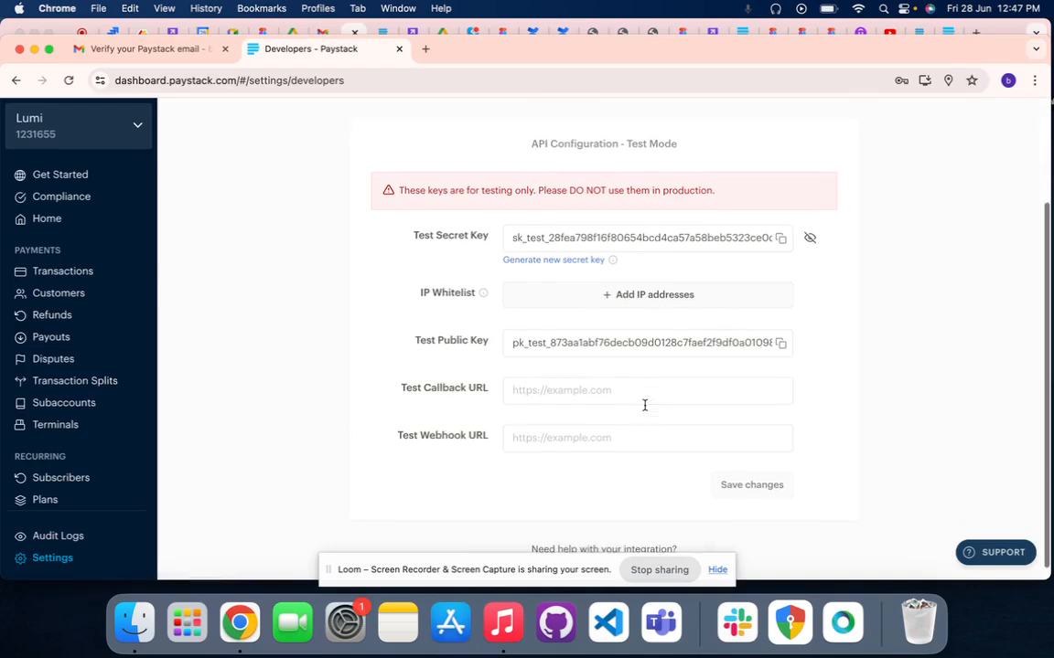
{"action": "scroll", "coordinate": [594, 426], "scroll_direction": "down", "scroll_amount": 1}
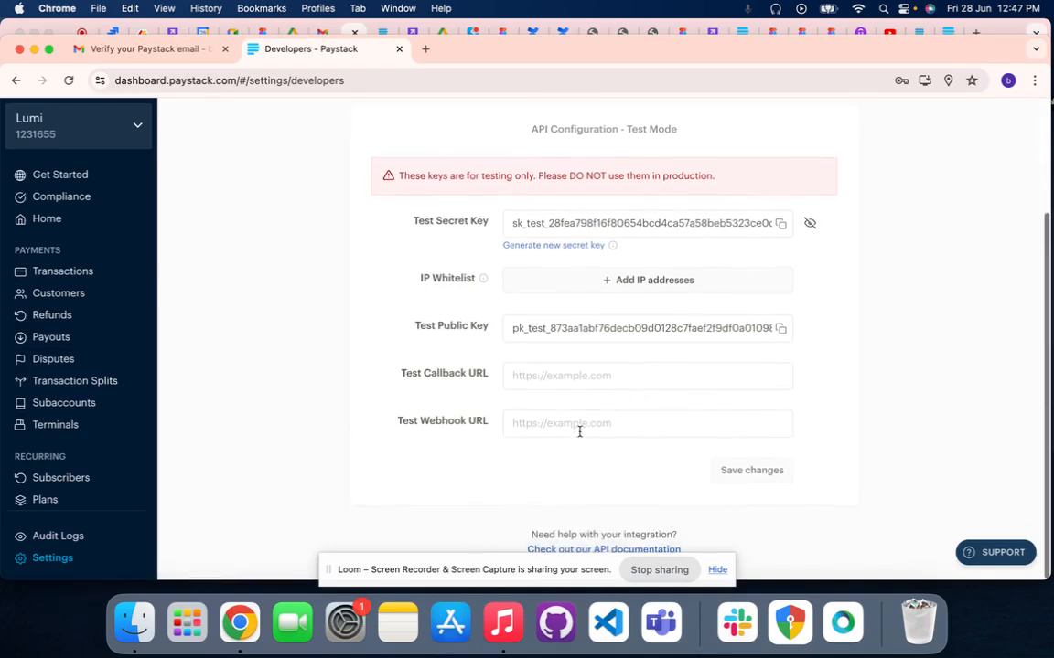
{"action": "left_click", "coordinate": [563, 423]}
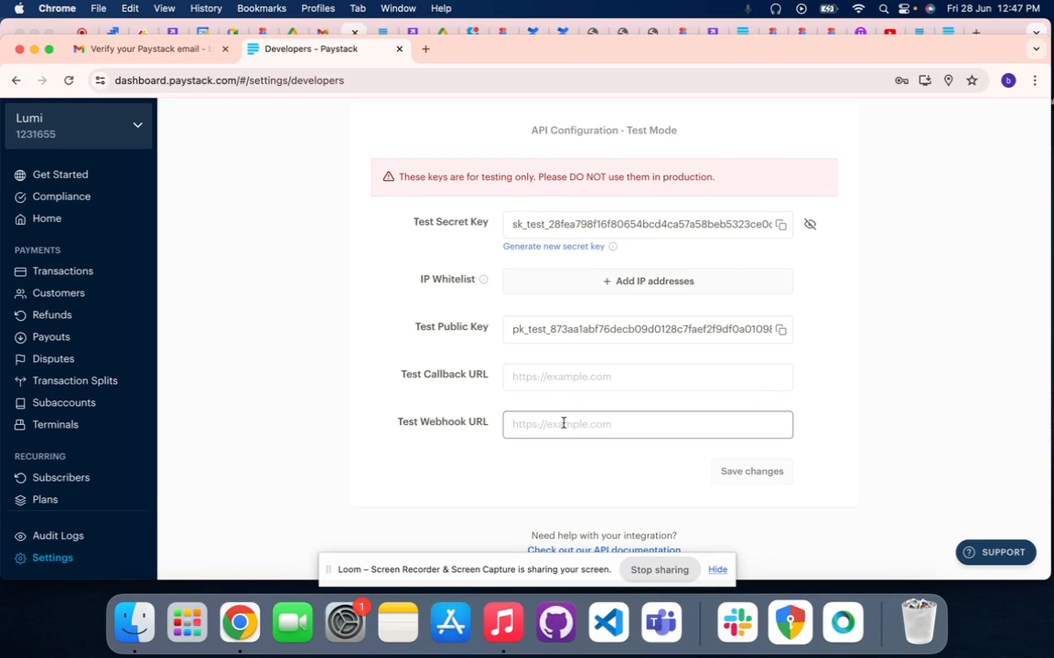
{"action": "key", "text": "super+v"}
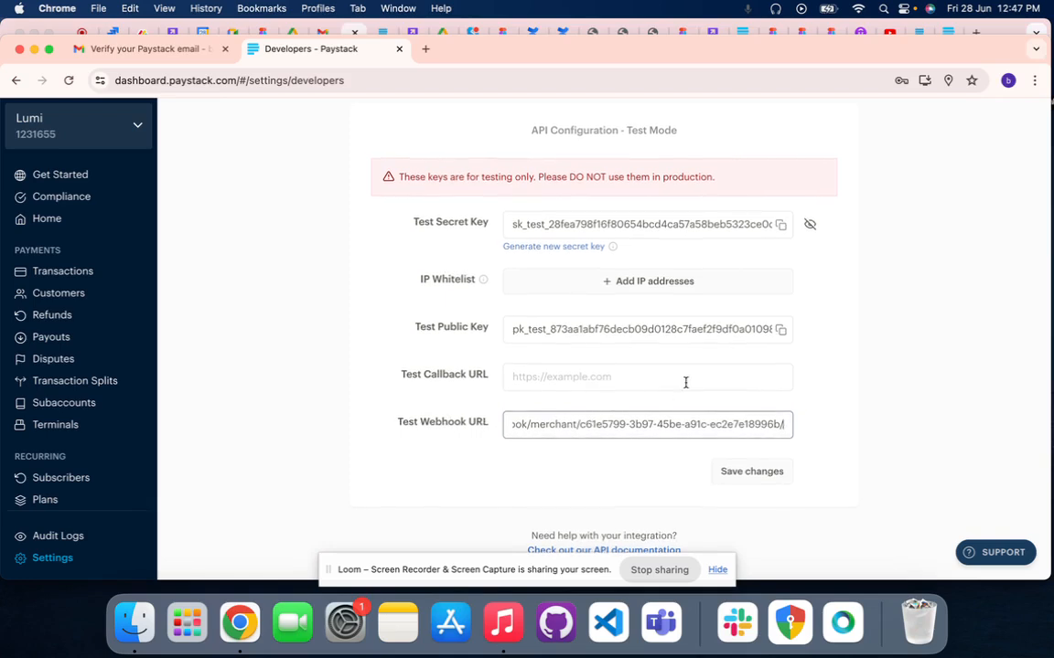
{"action": "left_click", "coordinate": [760, 475]}
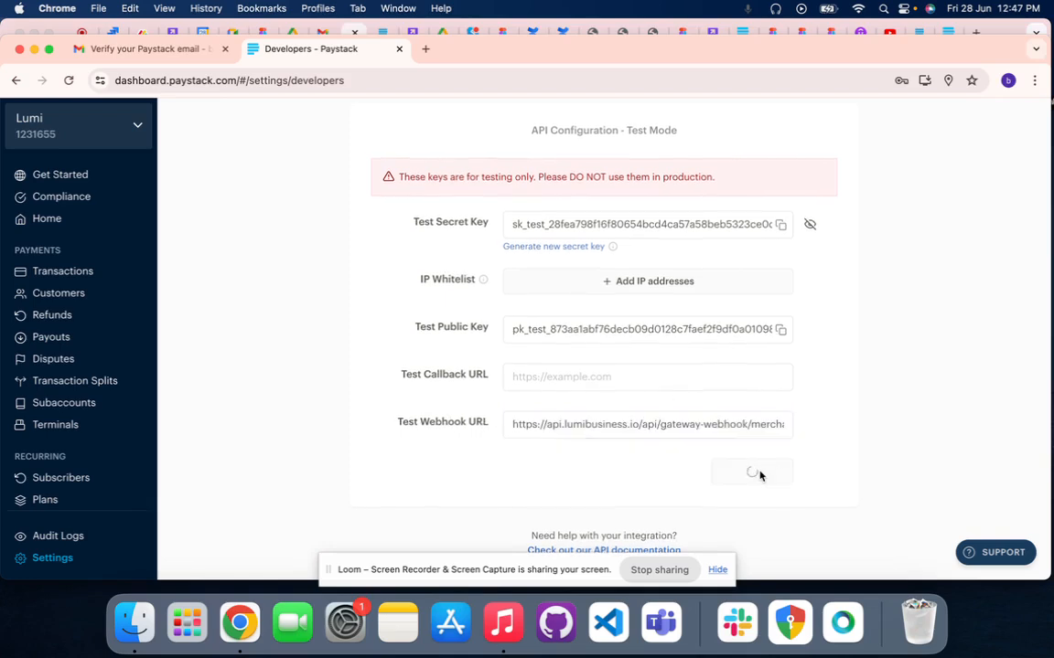